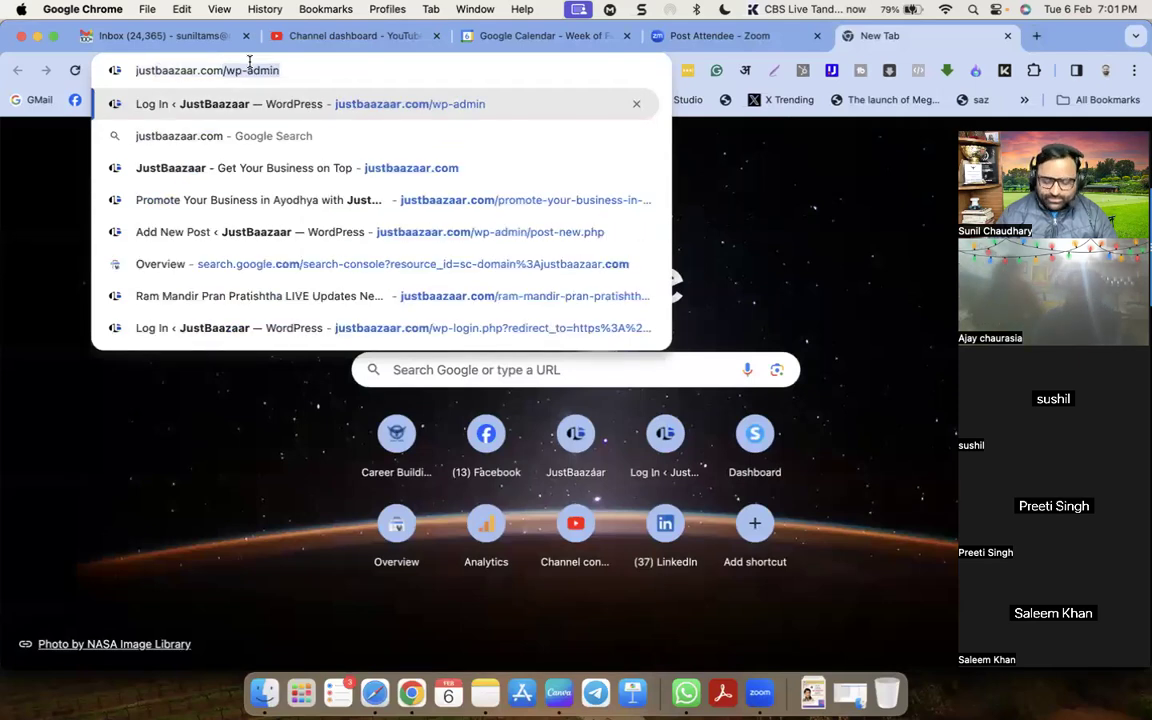
# Step: Open the WordPress admin of justbaazaar.com and start a new post
pyautogui.press('Return')
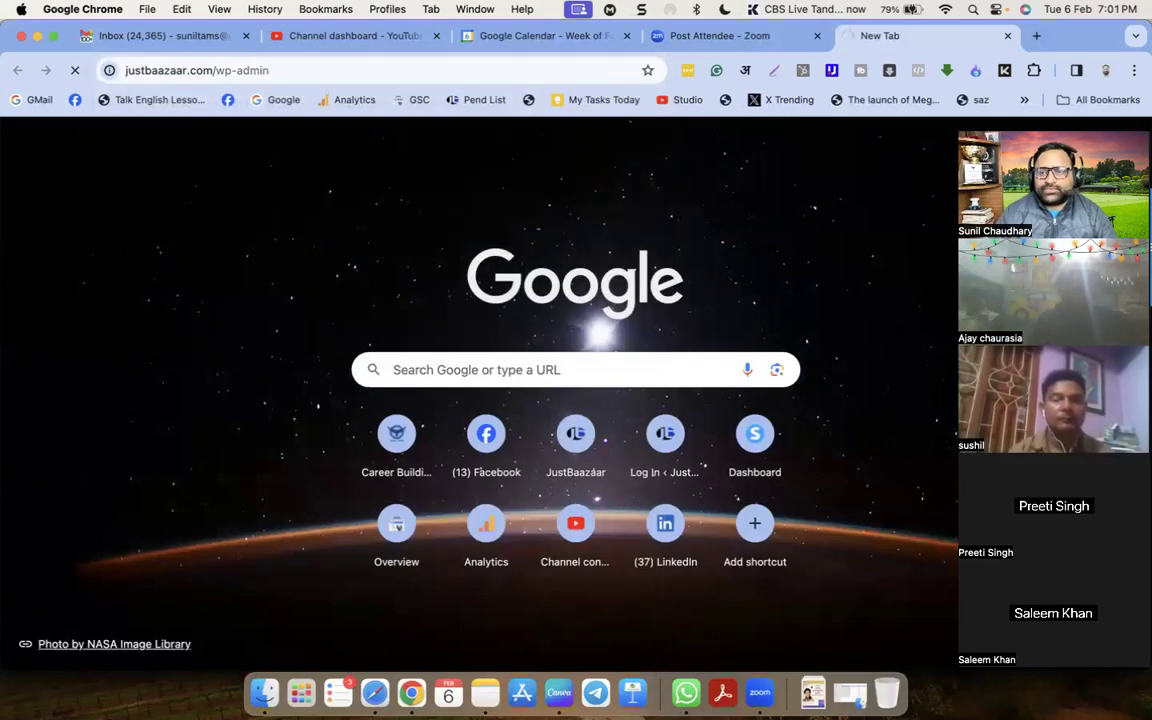
pyautogui.click(1039, 118)
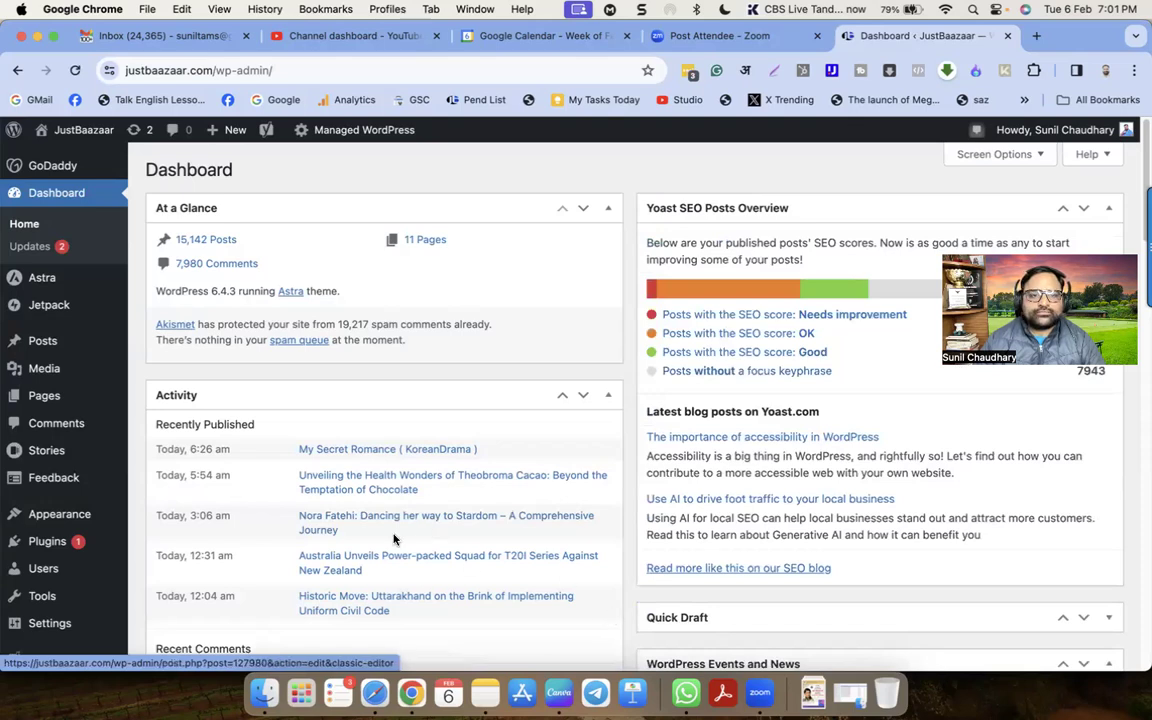
pyautogui.click(219, 159)
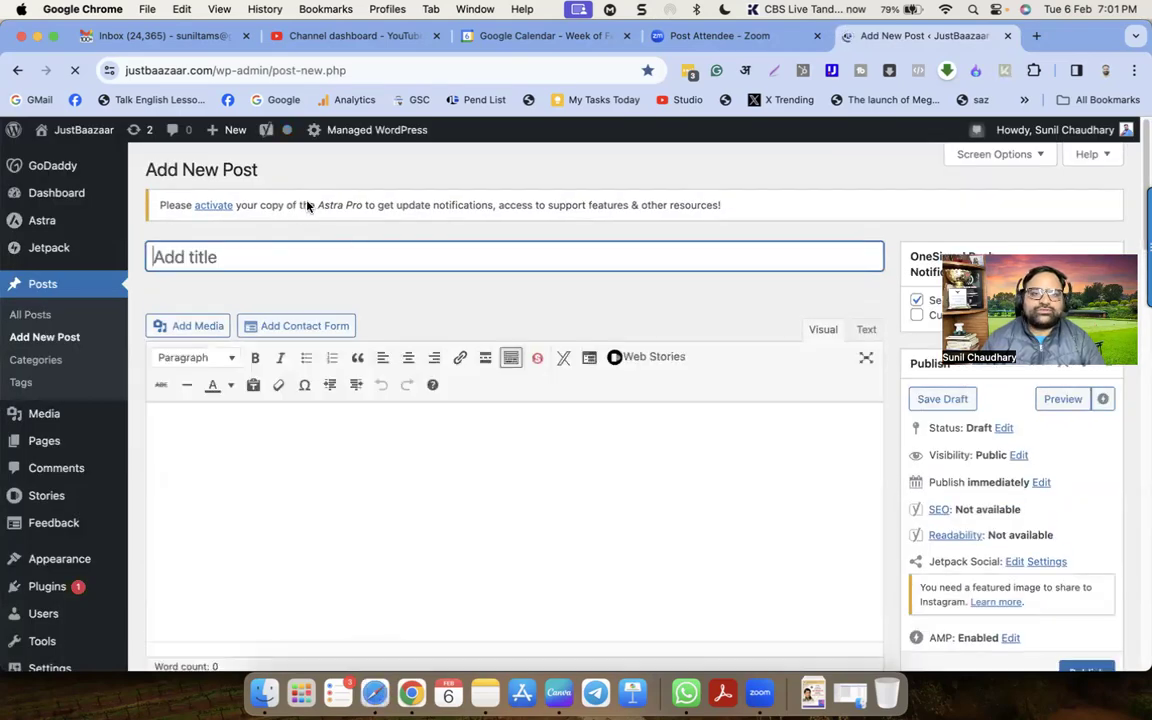
# Step: In a new ChatGPT chat in Safari, enter "Create a blog - Doosre log kya bolte hain is se tab fark padta hai jab hum unke vicharon ko"
pyautogui.click(377, 693)
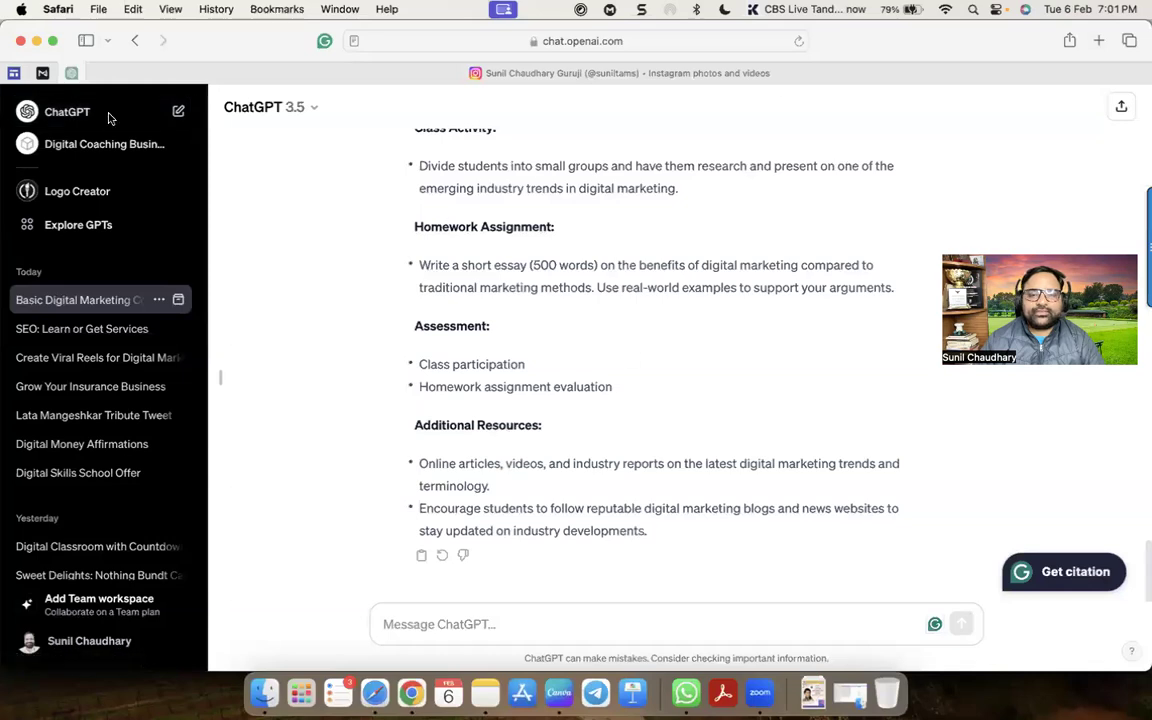
pyautogui.click(177, 111)
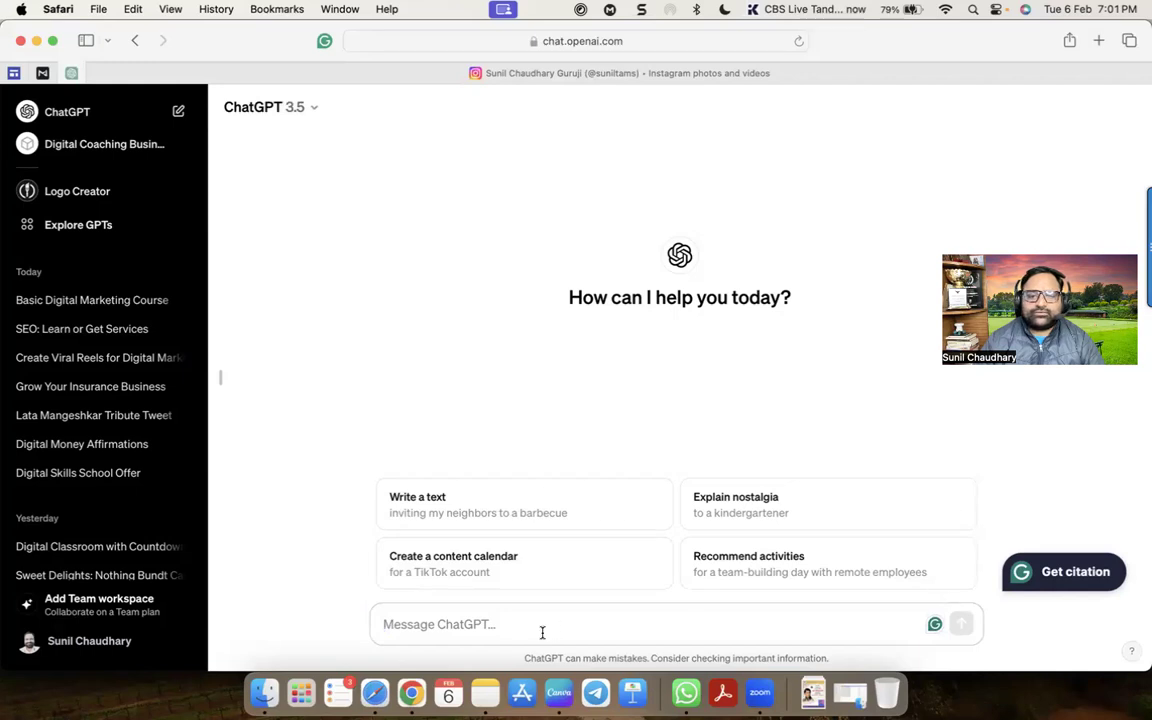
pyautogui.write('Create a blog')
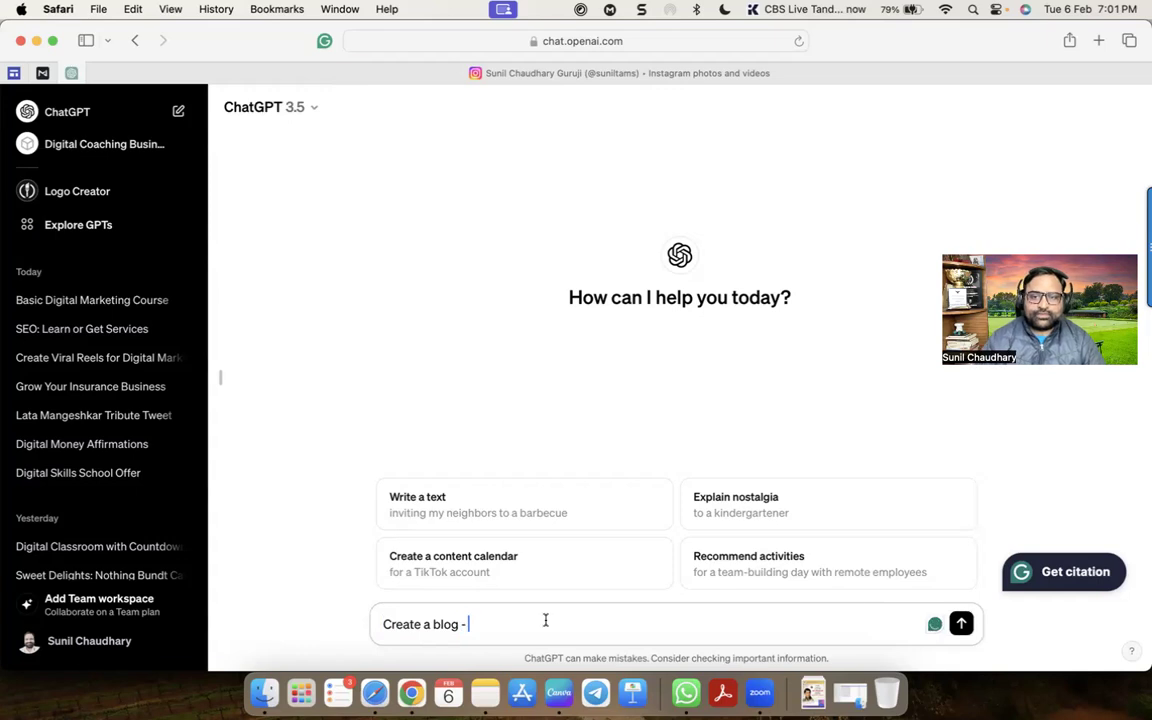
pyautogui.write(' - Doosre log kya bo')
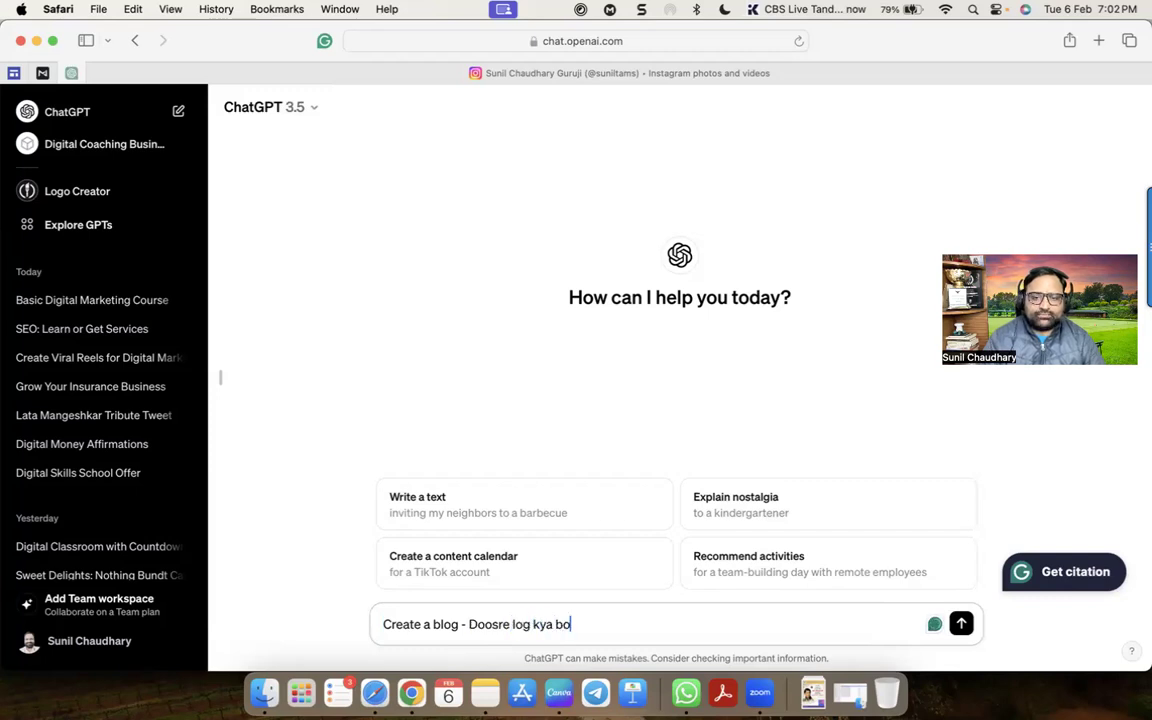
pyautogui.write('lte hain is se tab fark pa')
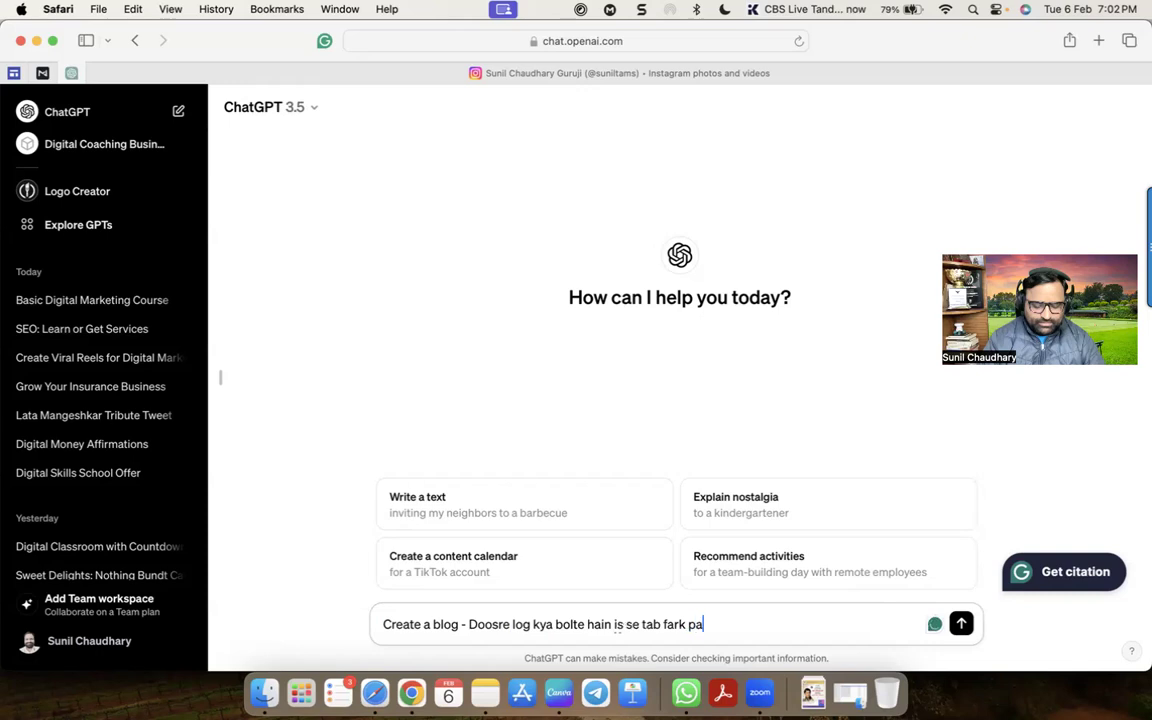
pyautogui.write('dta hai jab hum unke vicharon ko swe')
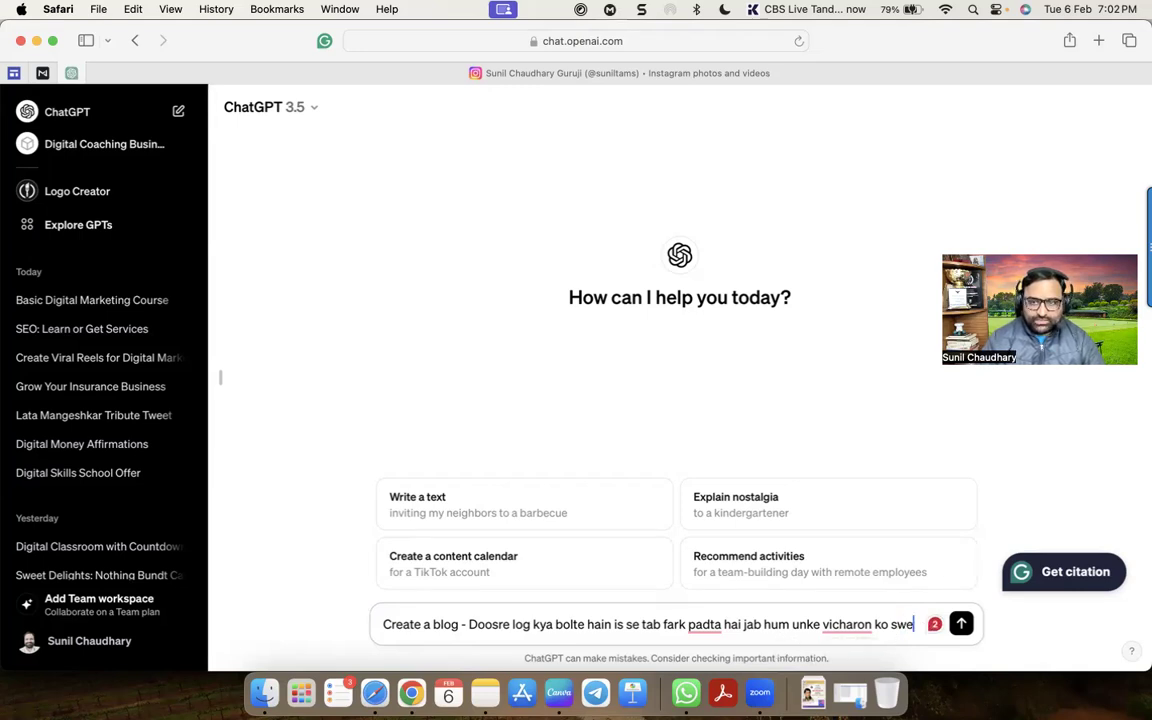
# Step: Complete the prompt with "sweekar kar lete hain, agar hum strong mindset se aage badhen to success hamari hogi,," and submit it
pyautogui.write('ekar kar ')
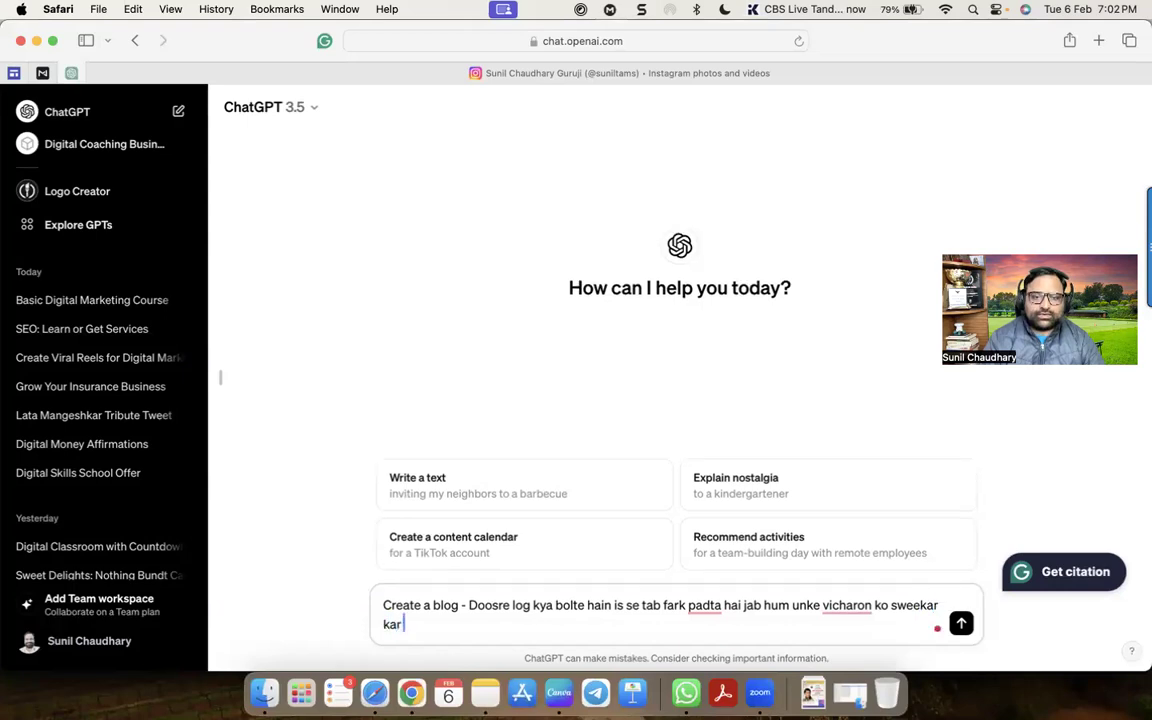
pyautogui.write('lete hain')
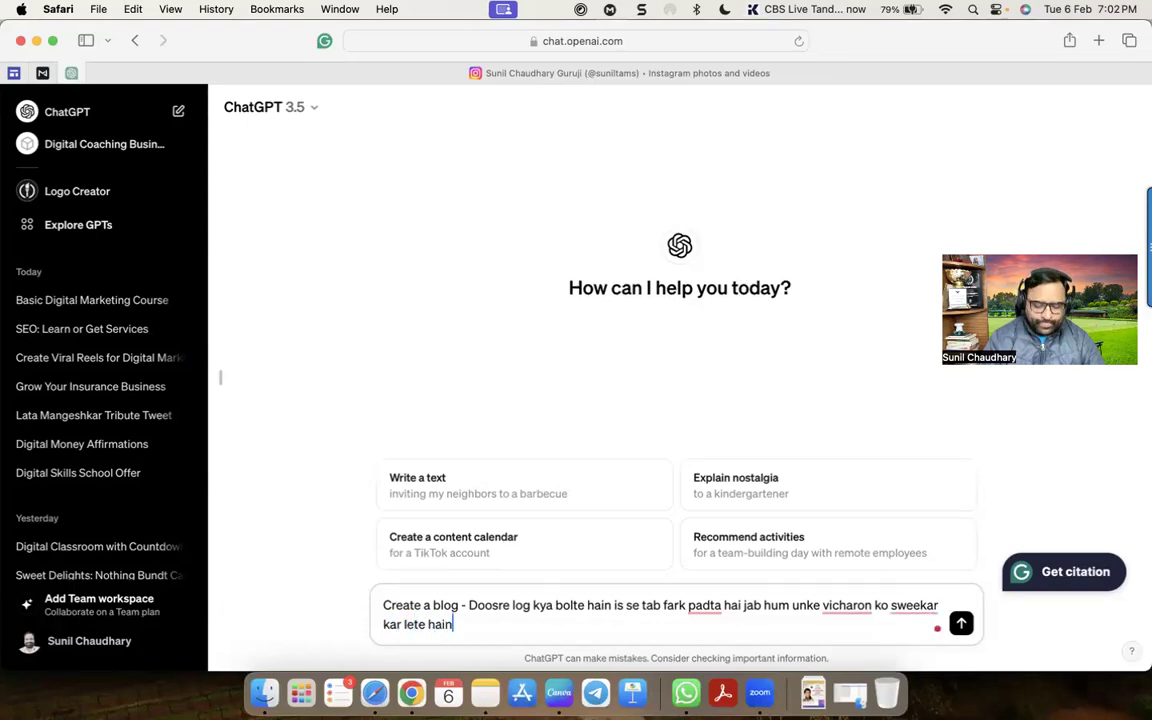
pyautogui.write(', agar hum strong mindset se aage badh')
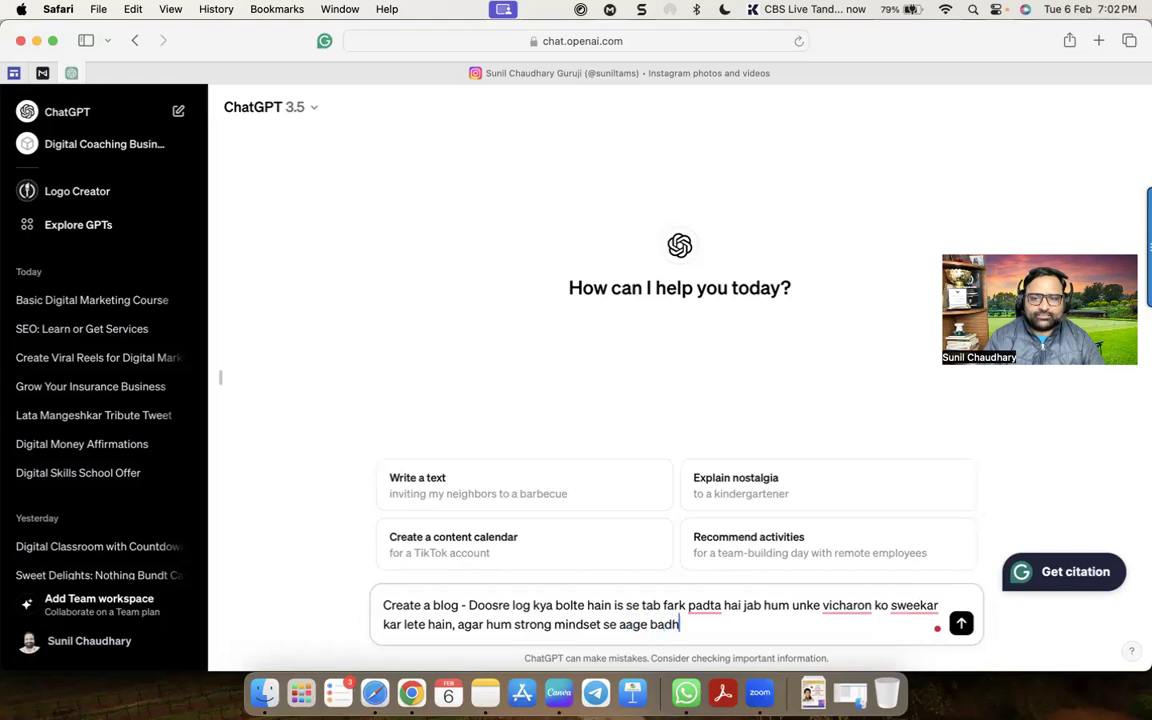
pyautogui.write('en to success hamari hogi,,')
pyautogui.press('Return')
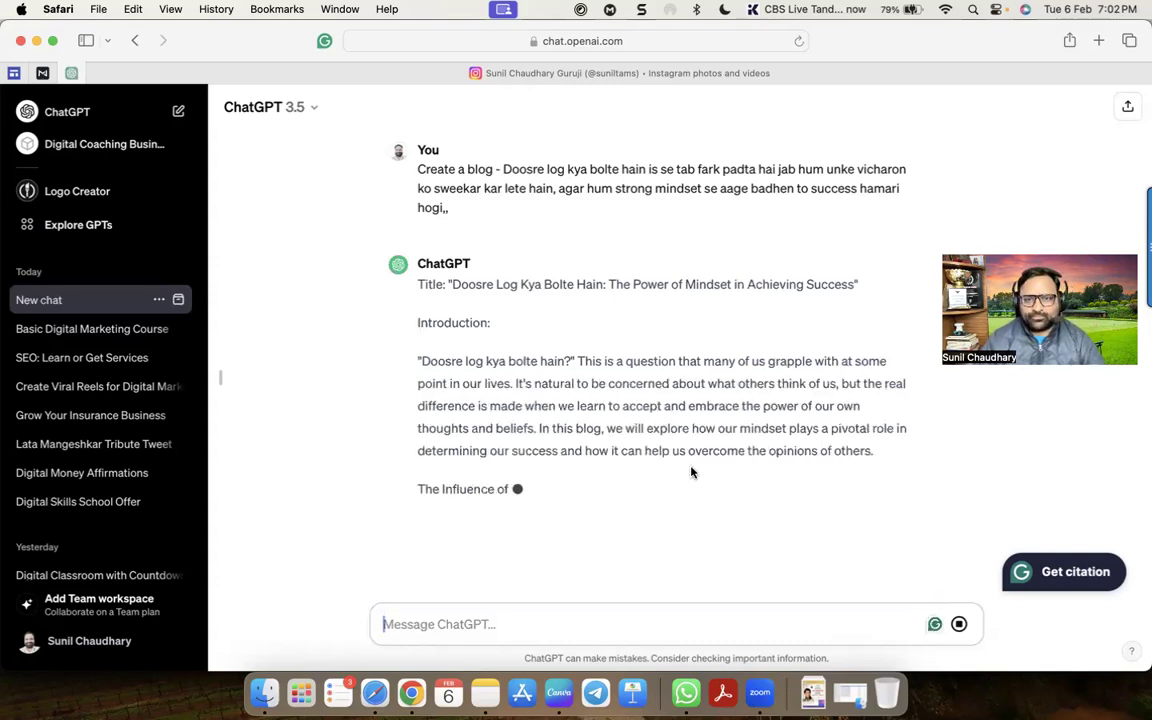
# Step: Switch to Canva and delete the green field background photo from the 1920 × 1080 px design
pyautogui.press('super+Tab')
pyautogui.press('super+Tab')
pyautogui.press('super+Tab')
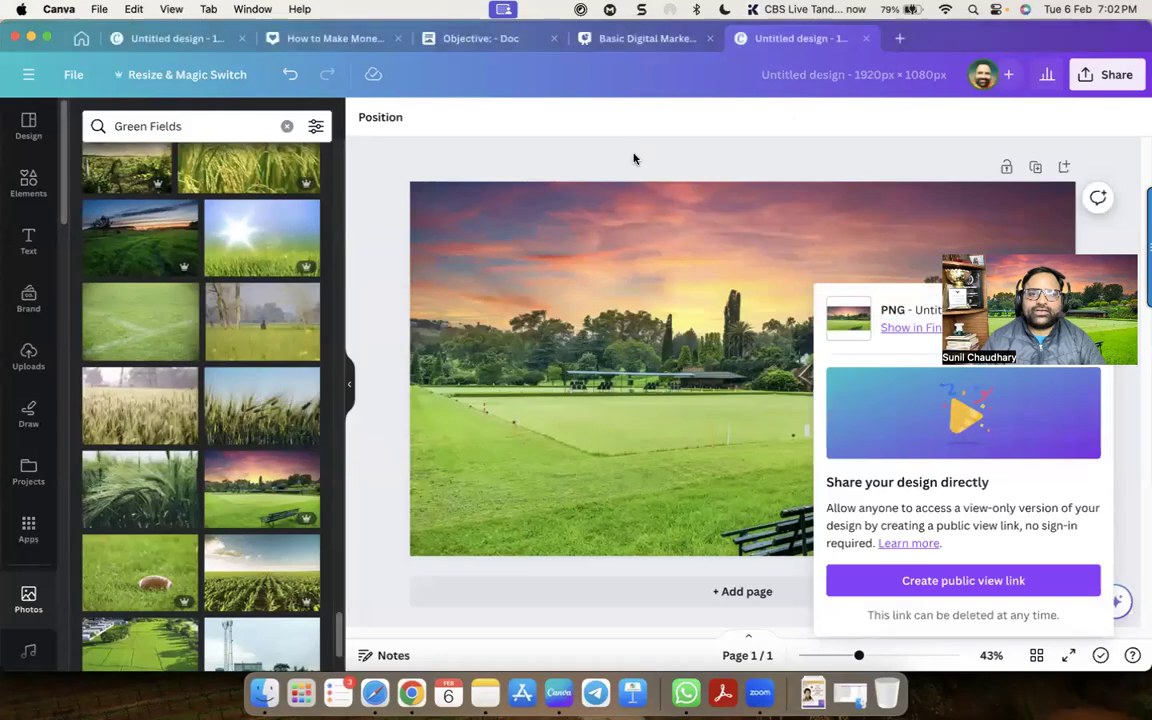
pyautogui.click(742, 368)
pyautogui.press('Delete')
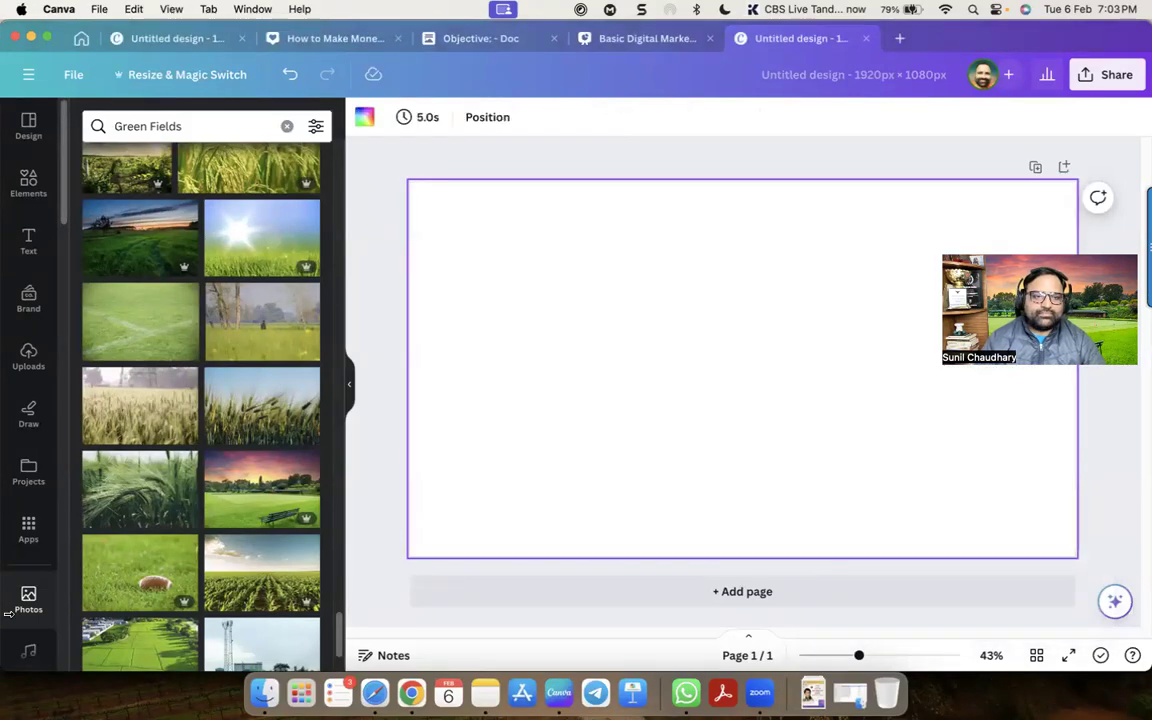
# Step: Search the photo library for "Motivation"
pyautogui.click(38, 617)
pyautogui.click(162, 127)
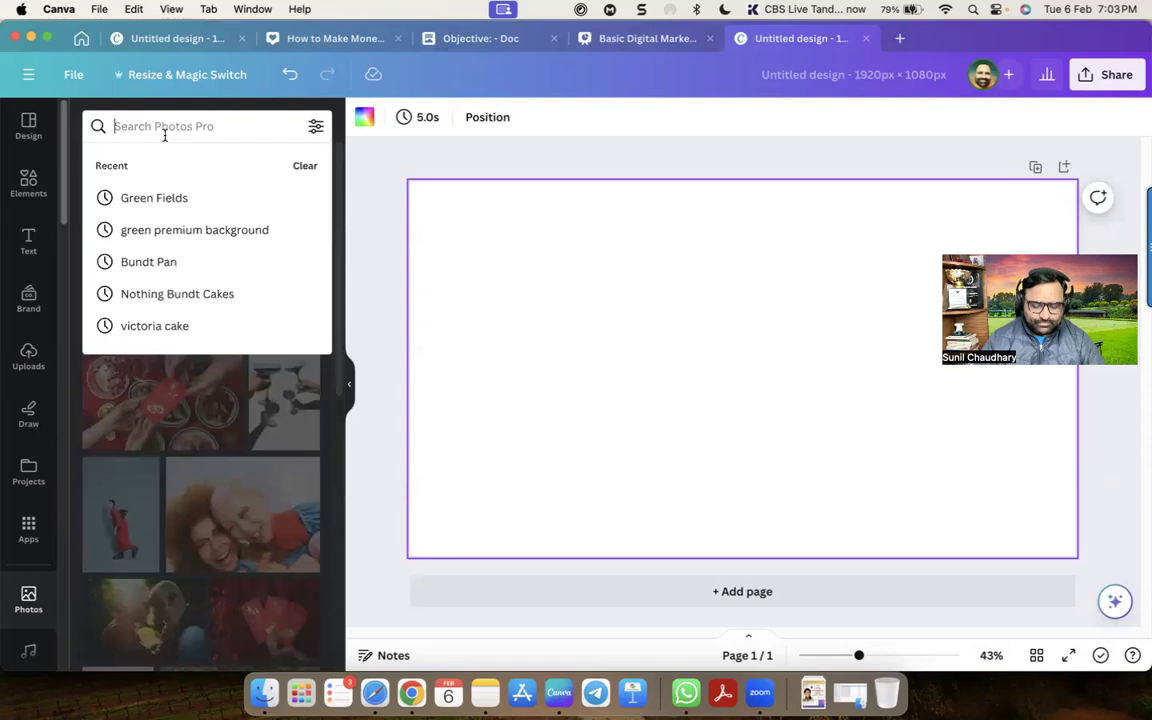
pyautogui.write('Motviati')
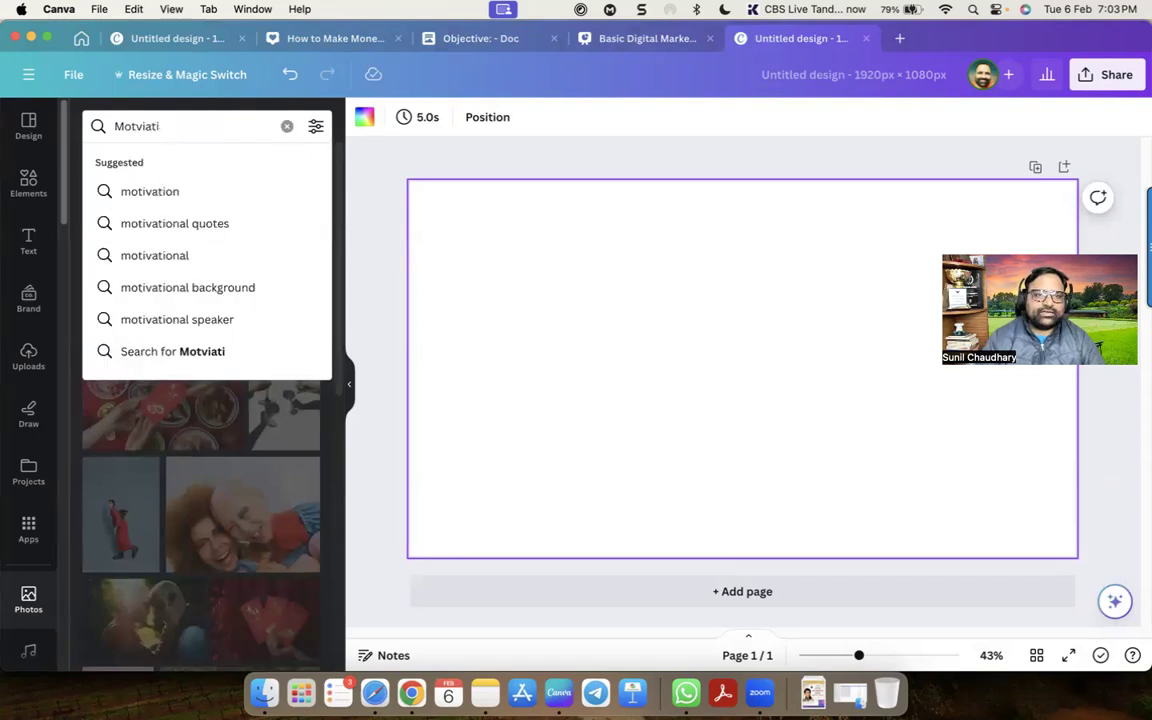
pyautogui.press('BackSpace')
pyautogui.write('ivation')
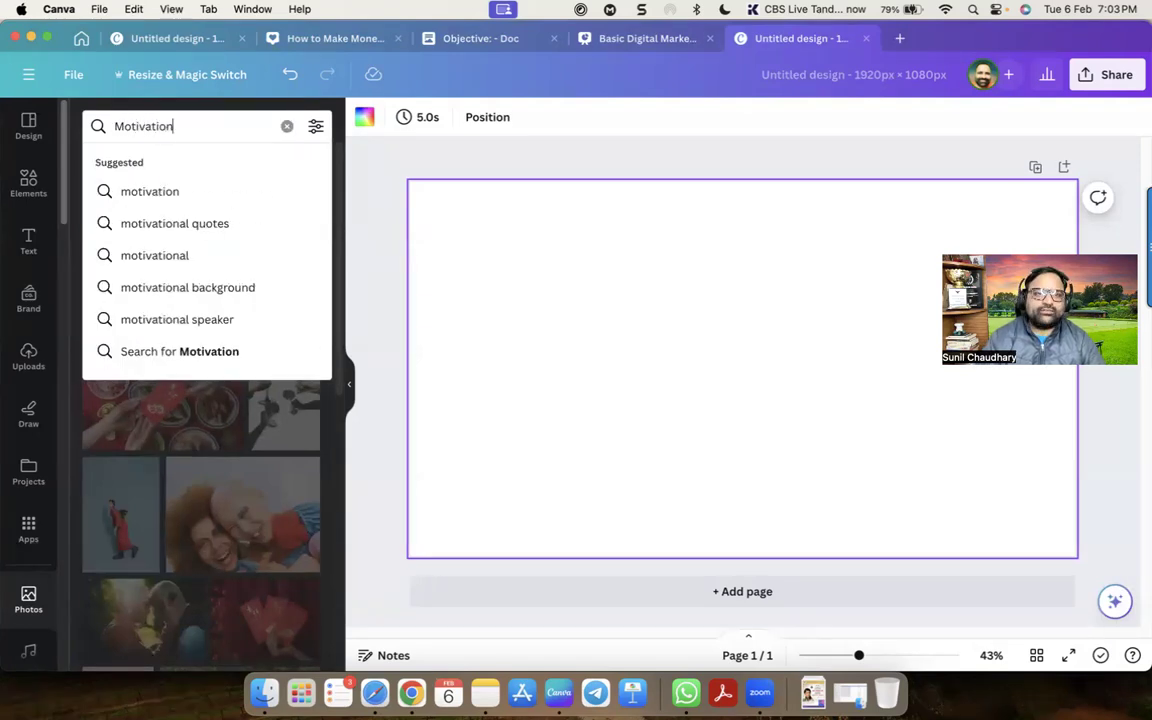
pyautogui.press('Return')
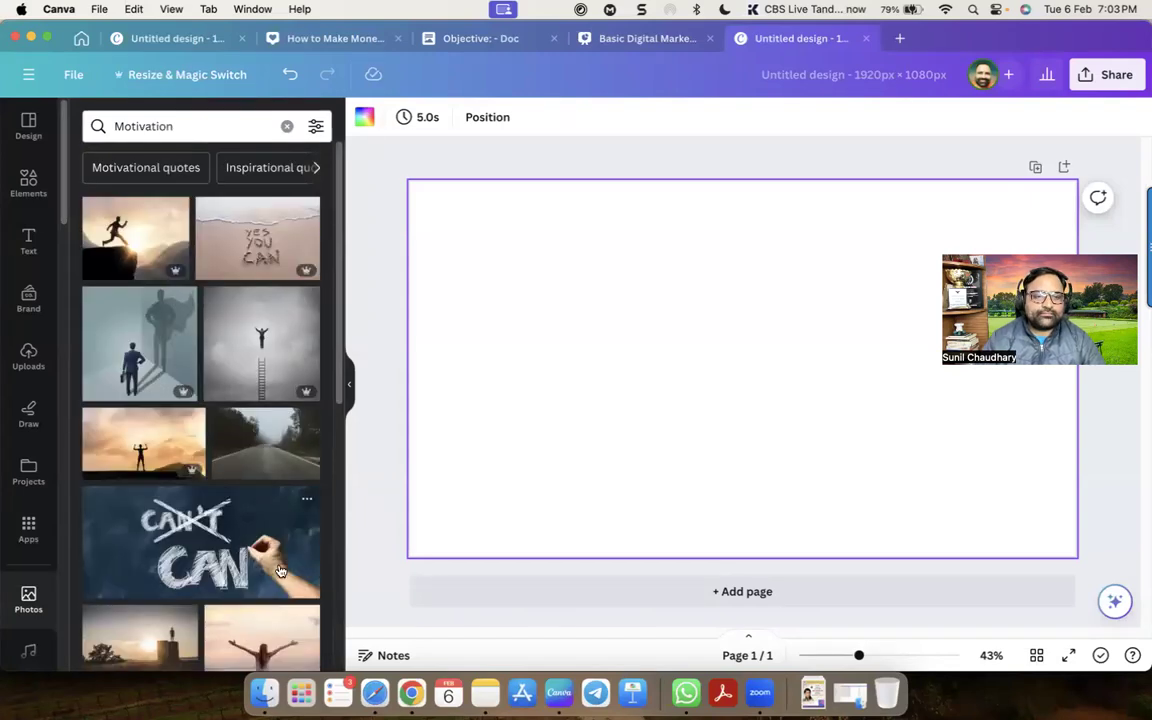
# Step: Add the sunset photo of a silhouetted figure with raised fists and set it as the page background
pyautogui.click(178, 441)
pyautogui.rightClick(768, 240)
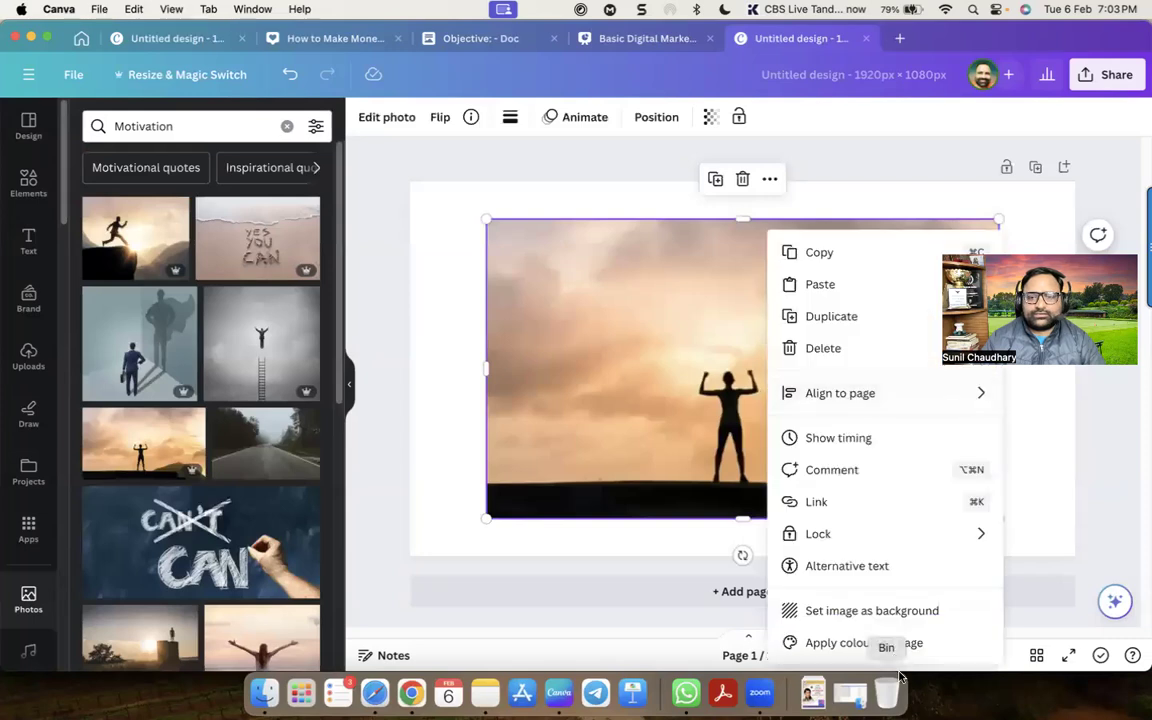
pyautogui.click(892, 610)
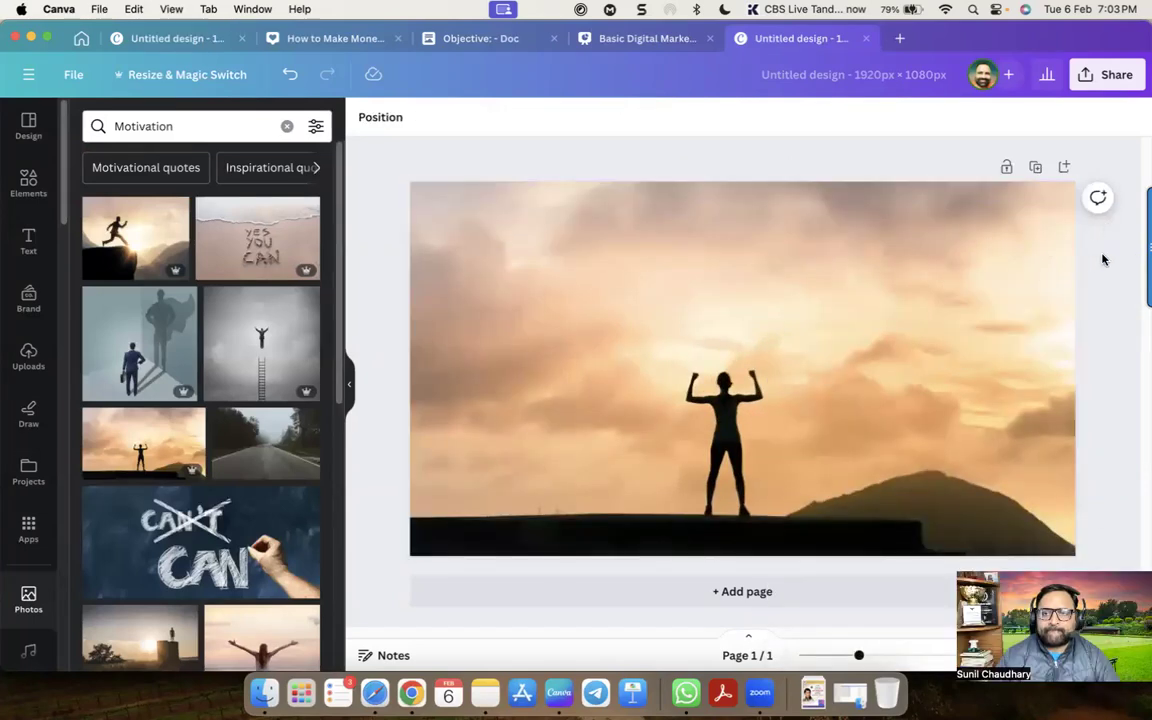
# Step: Add a text box, enlarge its text to about size 72 and move it above the figure
pyautogui.press('t')
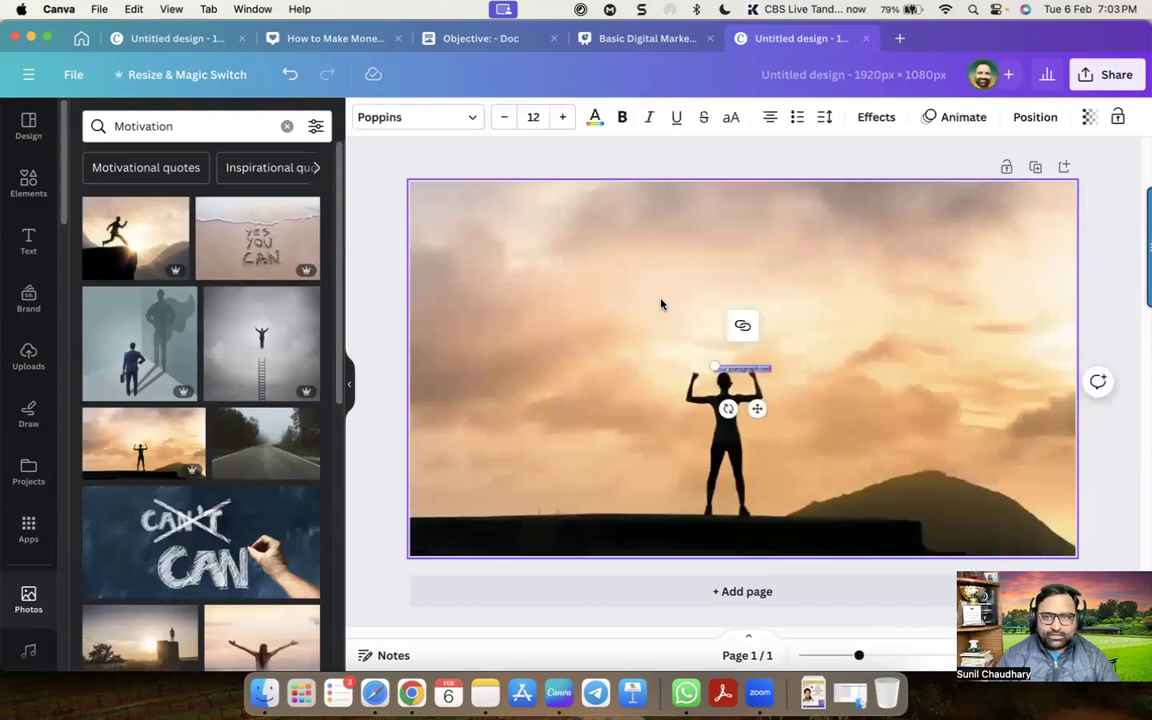
pyautogui.click(725, 373)
pyautogui.click(725, 371)
pyautogui.moveTo(714, 367); pyautogui.dragTo(434, 336)
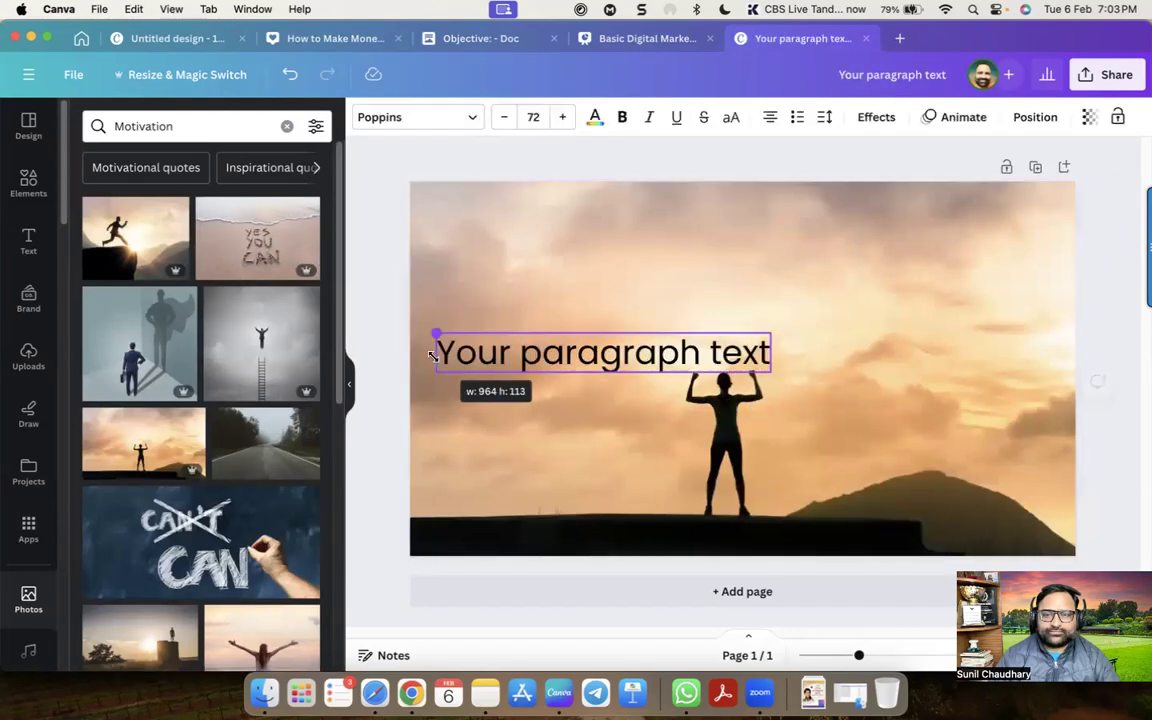
pyautogui.click(705, 374)
pyautogui.moveTo(705, 368); pyautogui.dragTo(812, 334)
# Step: Replace the placeholder text with "Sabse Bura Rog" and "Kya Kahenge Log" on two lines
pyautogui.write('Sab')
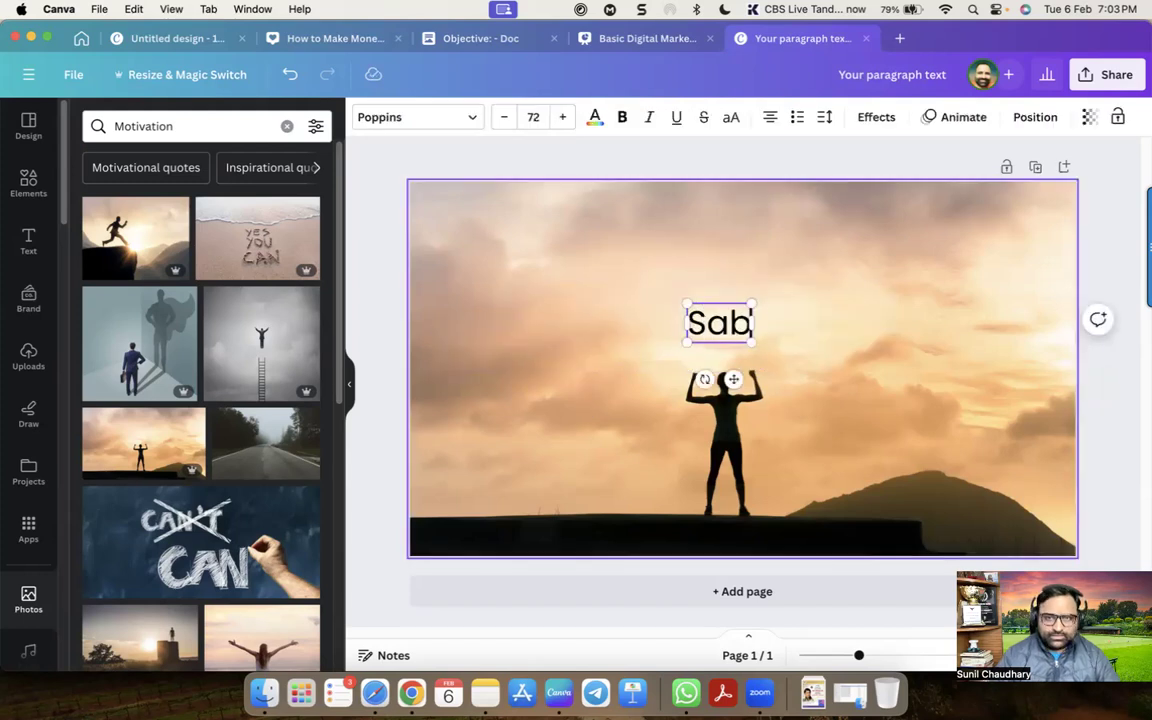
pyautogui.write('se Burd Rog')
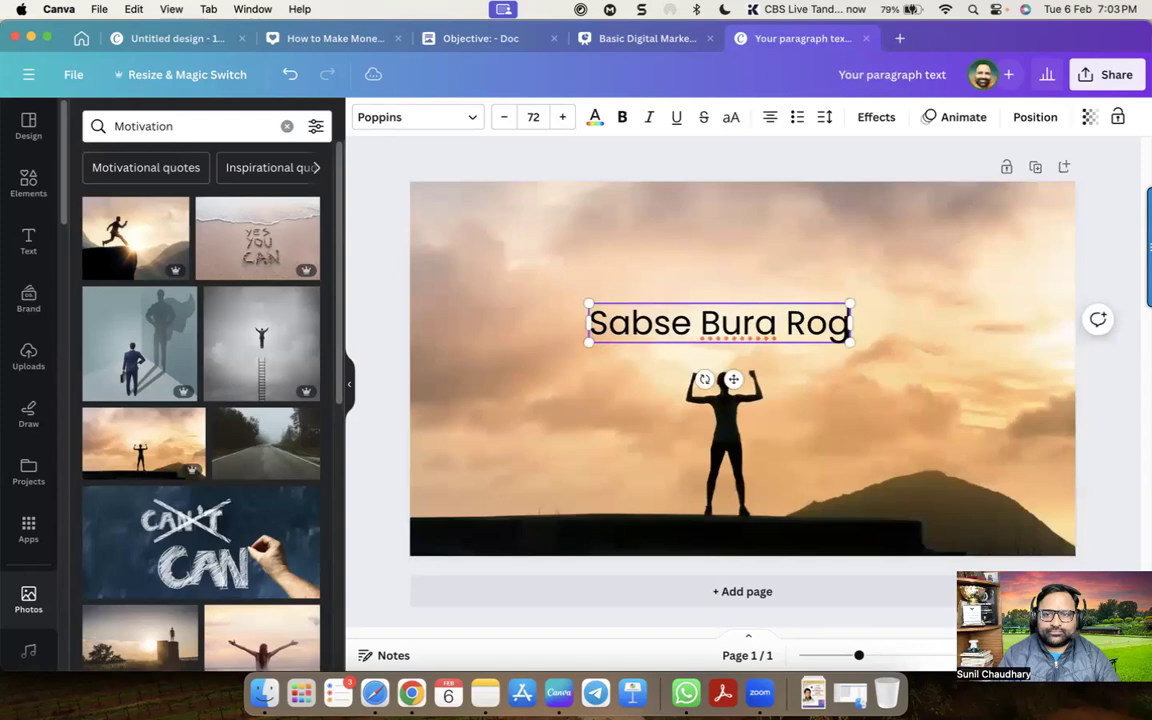
pyautogui.press('Return')
pyautogui.write('Kya K')
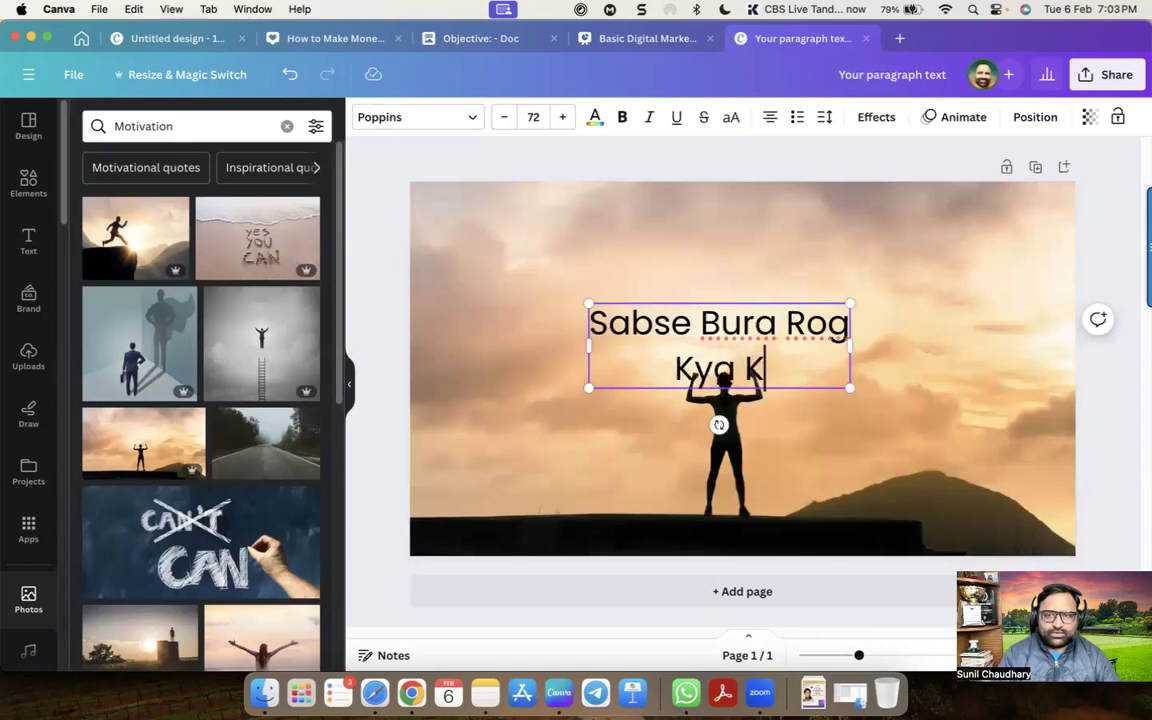
pyautogui.write('ahenge Log')
pyautogui.click(902, 409)
# Step: Make the two-line heading bold, widen its text box slightly and centre it horizontally above the figure
pyautogui.moveTo(843, 333); pyautogui.dragTo(843, 289)
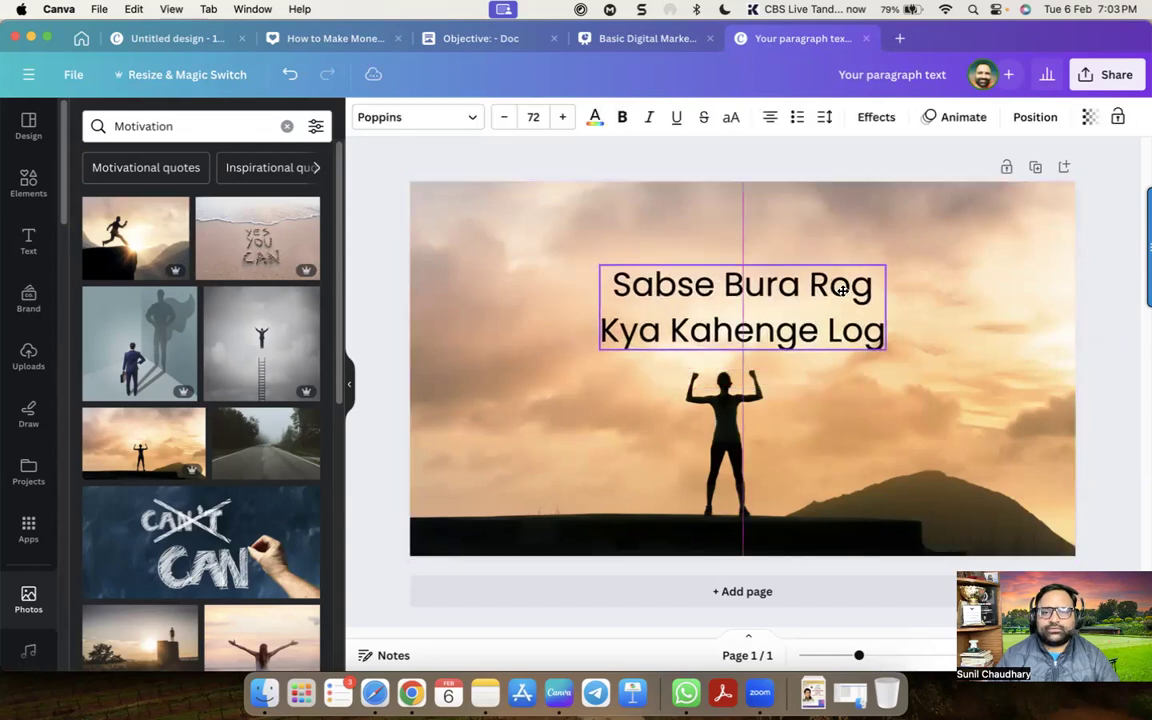
pyautogui.click(621, 117)
pyautogui.moveTo(589, 306); pyautogui.dragTo(562, 309)
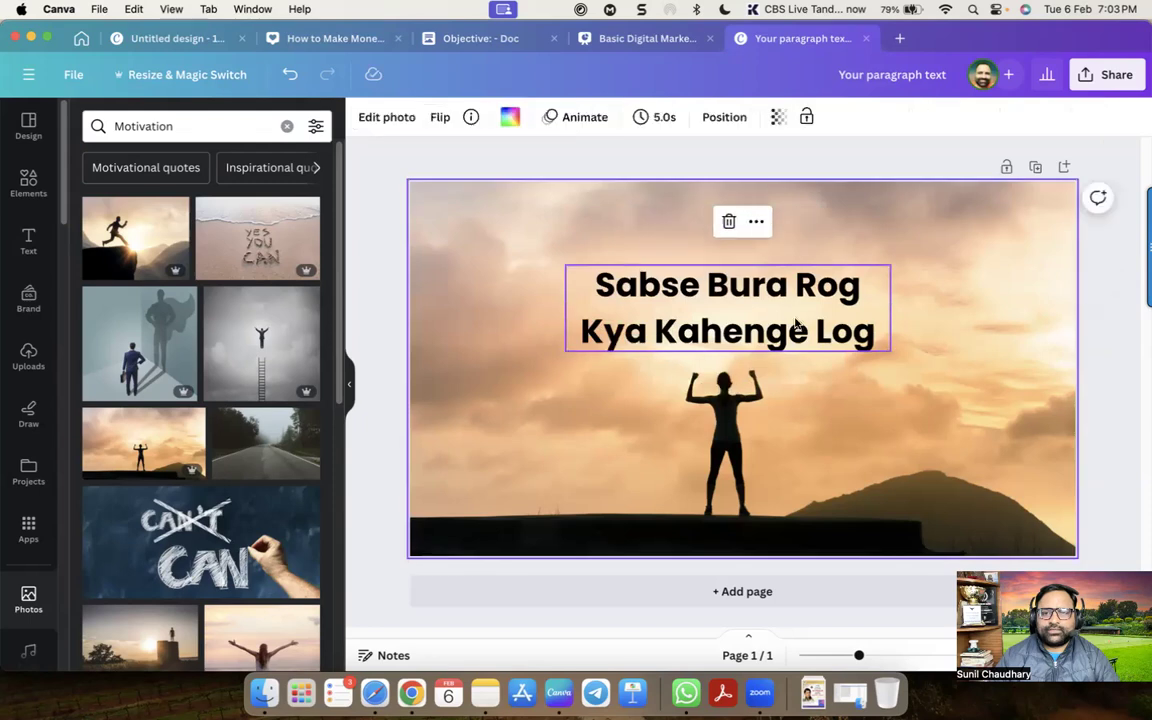
pyautogui.moveTo(782, 314)
pyautogui.mouseDown()
pyautogui.moveTo(753, 314)
pyautogui.moveTo(791, 318)
pyautogui.mouseUp()
pyautogui.click(848, 393)
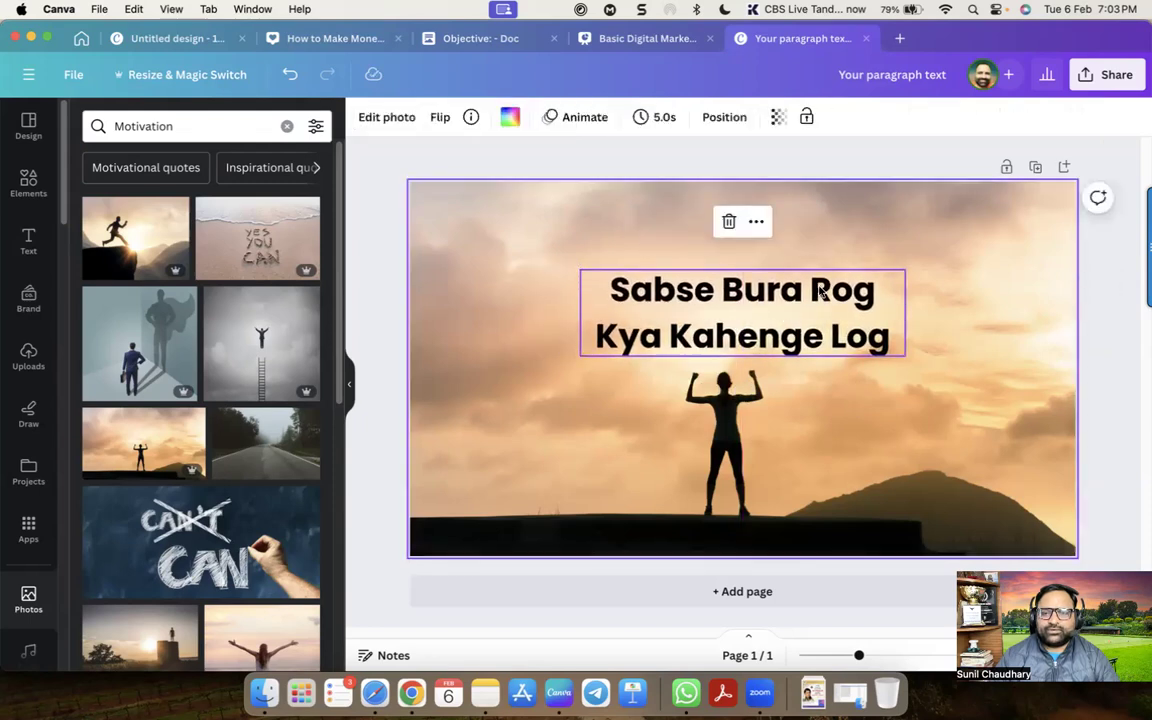
# Step: Download the design as a JPG and save it as "Your paragraph text.jpg" in the temporary folder
pyautogui.click(1110, 74)
pyautogui.click(897, 478)
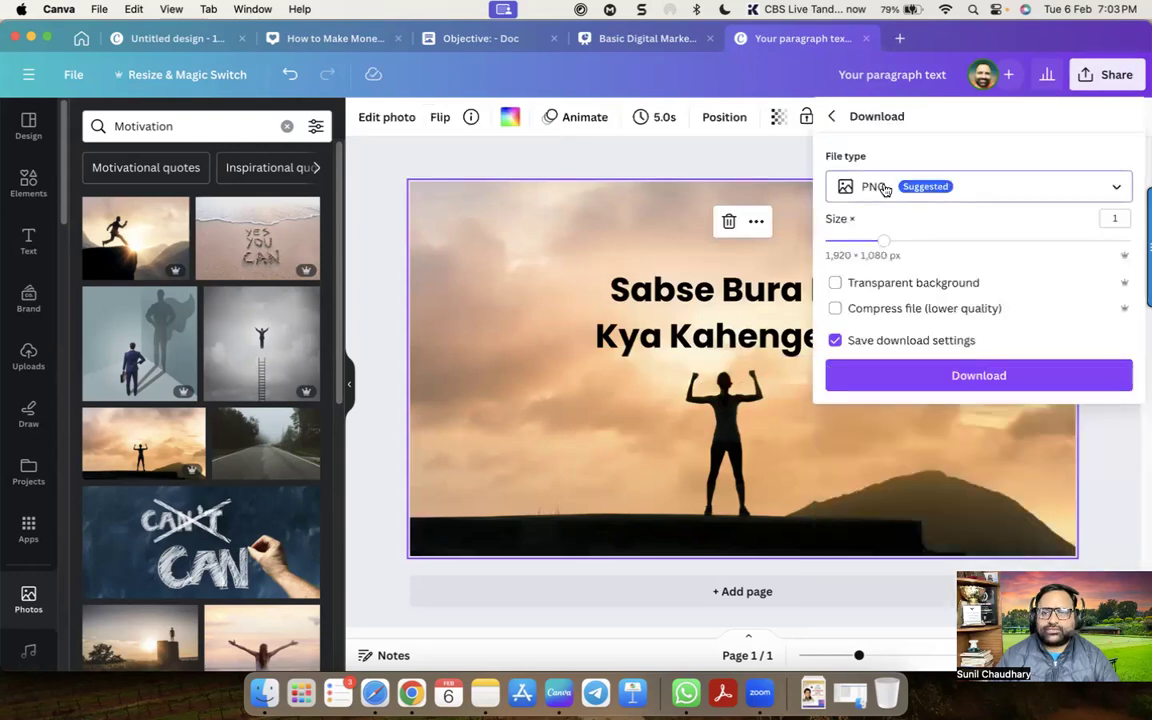
pyautogui.click(877, 186)
pyautogui.click(890, 234)
pyautogui.click(1110, 279)
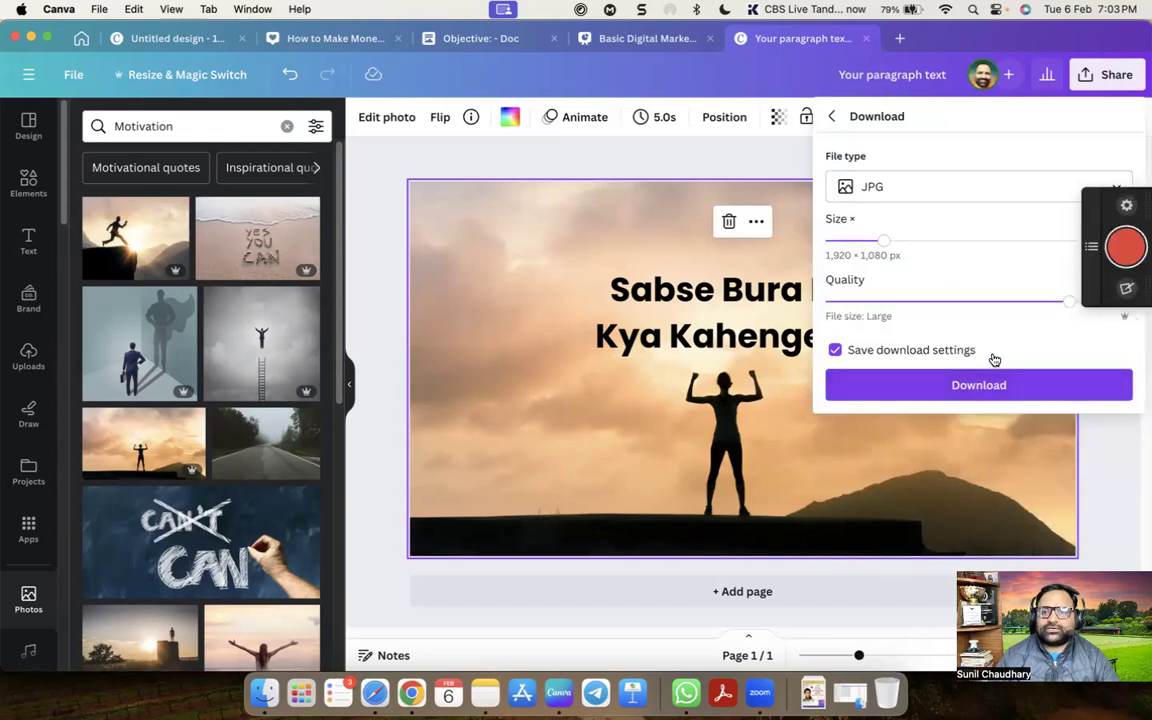
pyautogui.click(977, 384)
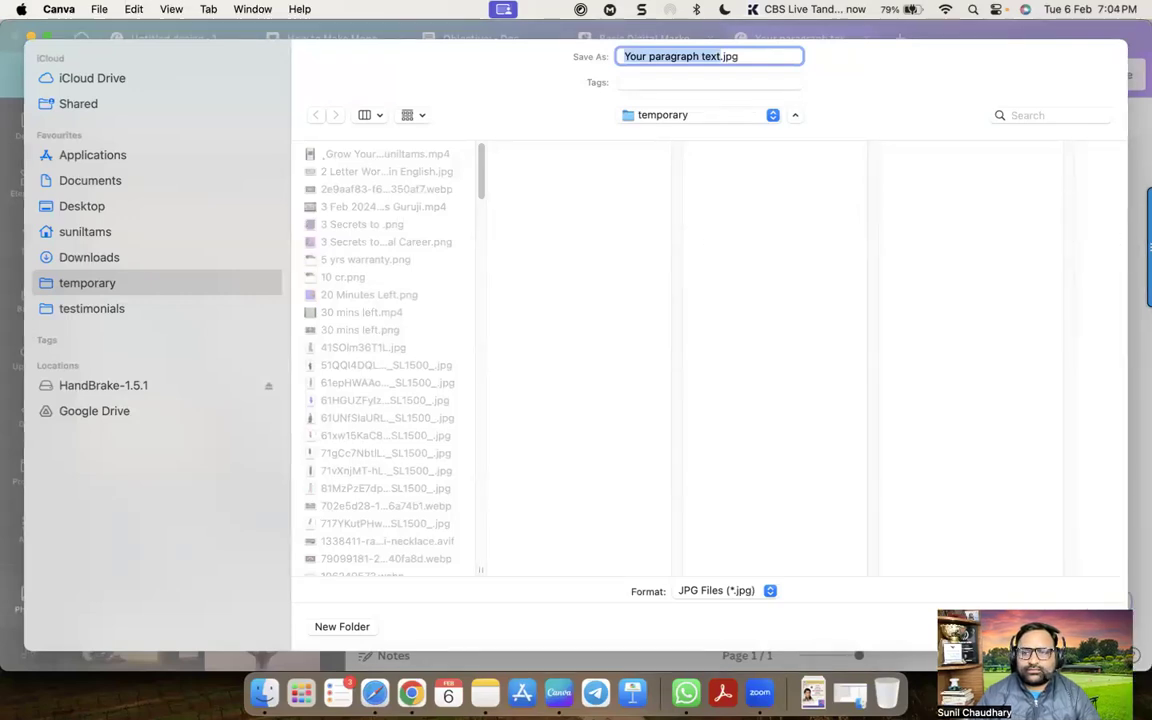
pyautogui.press('Return')
pyautogui.click(623, 437)
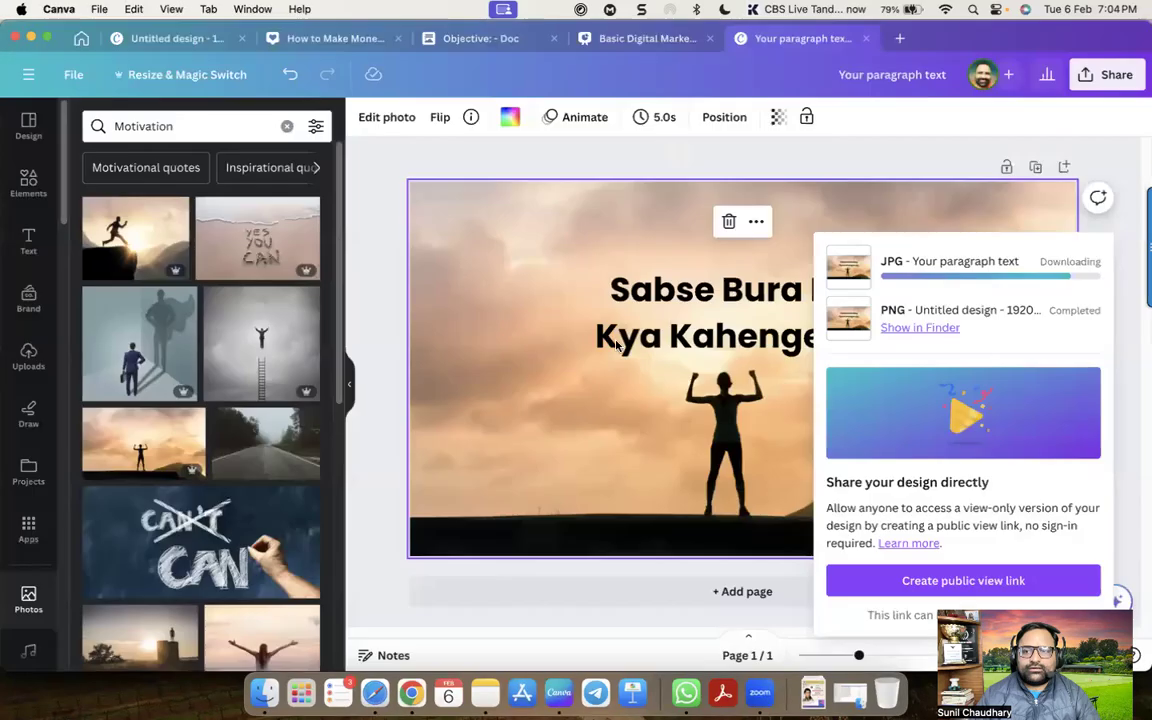
# Step: Switch back to ChatGPT in Safari and look through the generated blog article from beginning to conclusion
pyautogui.press('super+Tab')
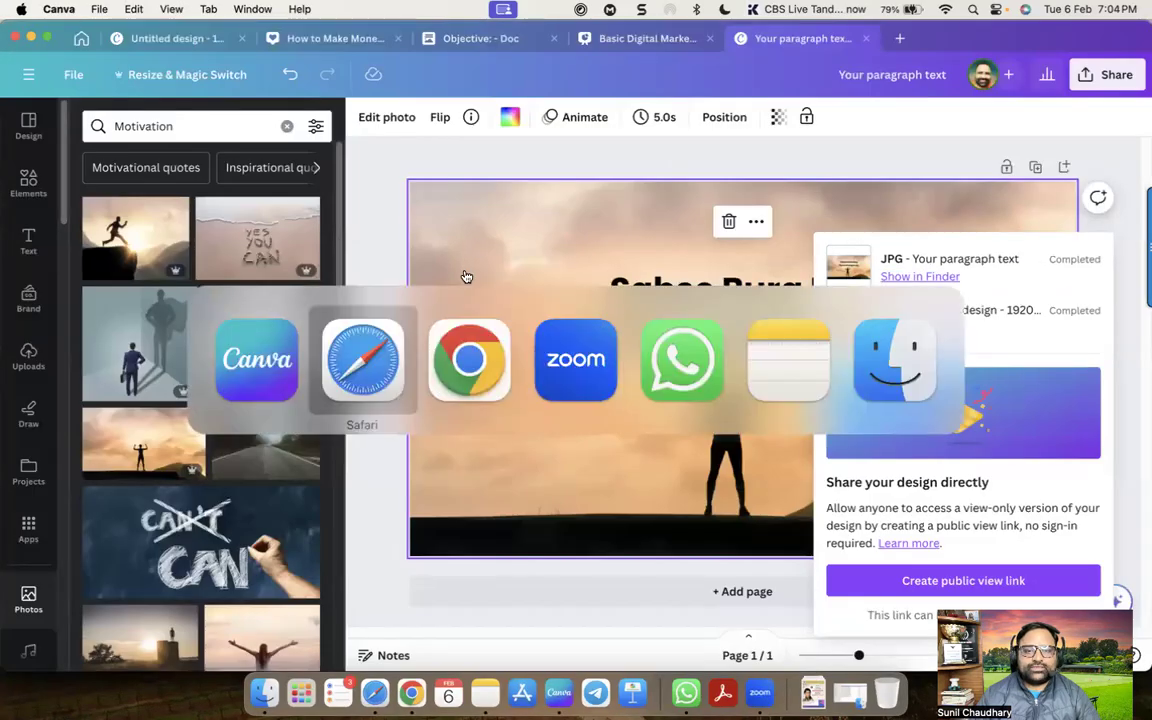
pyautogui.scroll(10, 573, 378)
pyautogui.scroll(-10, 663, 570)
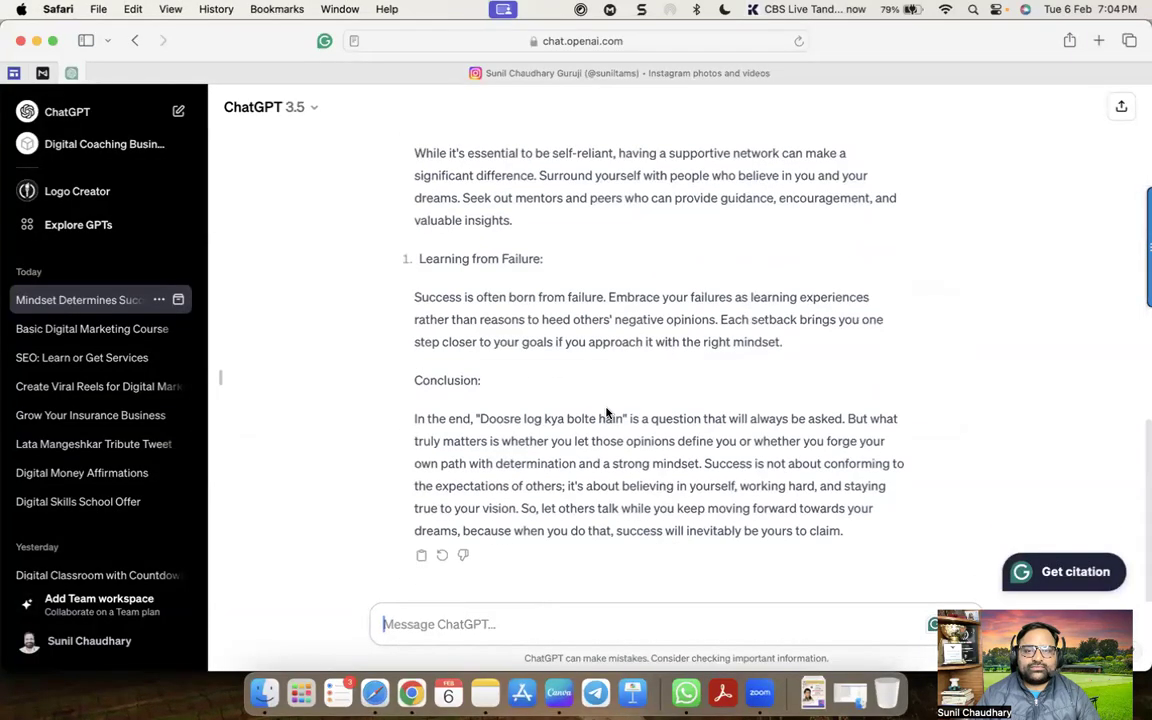
# Step: Copy "Doosre Log Kya Bolte Hain: The Power of Mindset in Achieving Success" from ChatGPT into the new WordPress post's title in Chrome
pyautogui.scroll(10, 609, 411)
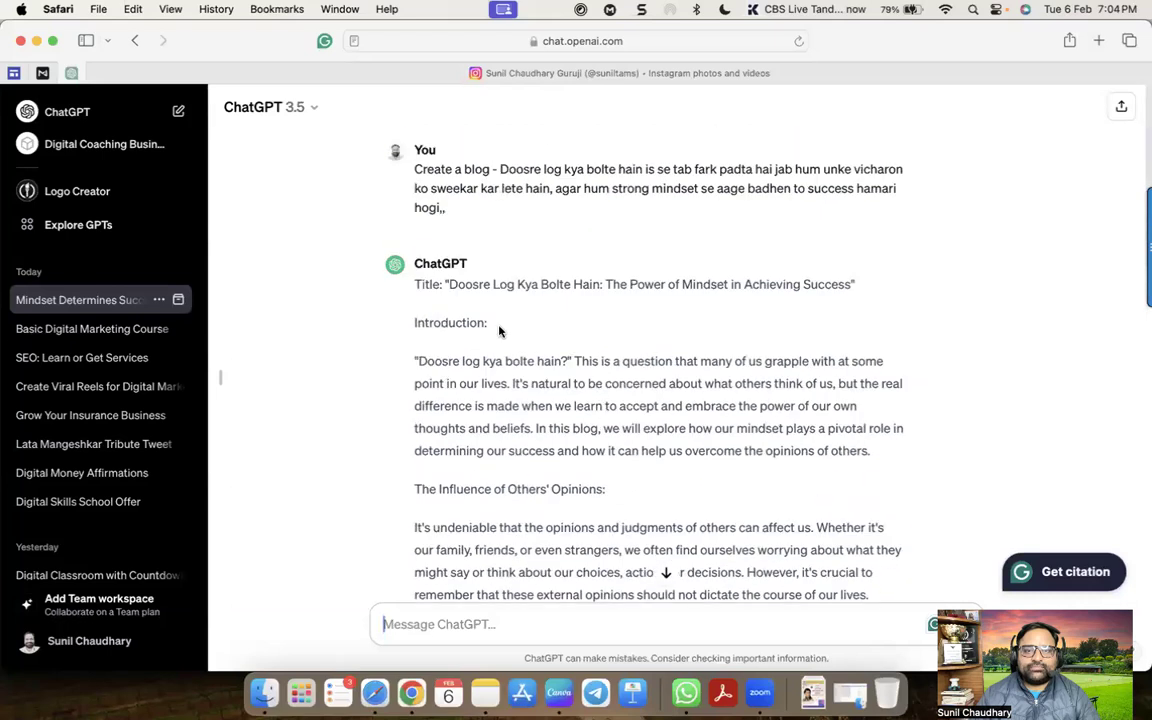
pyautogui.moveTo(468, 285); pyautogui.dragTo(806, 285)
pyautogui.press('super+c')
pyautogui.press('super+Tab')
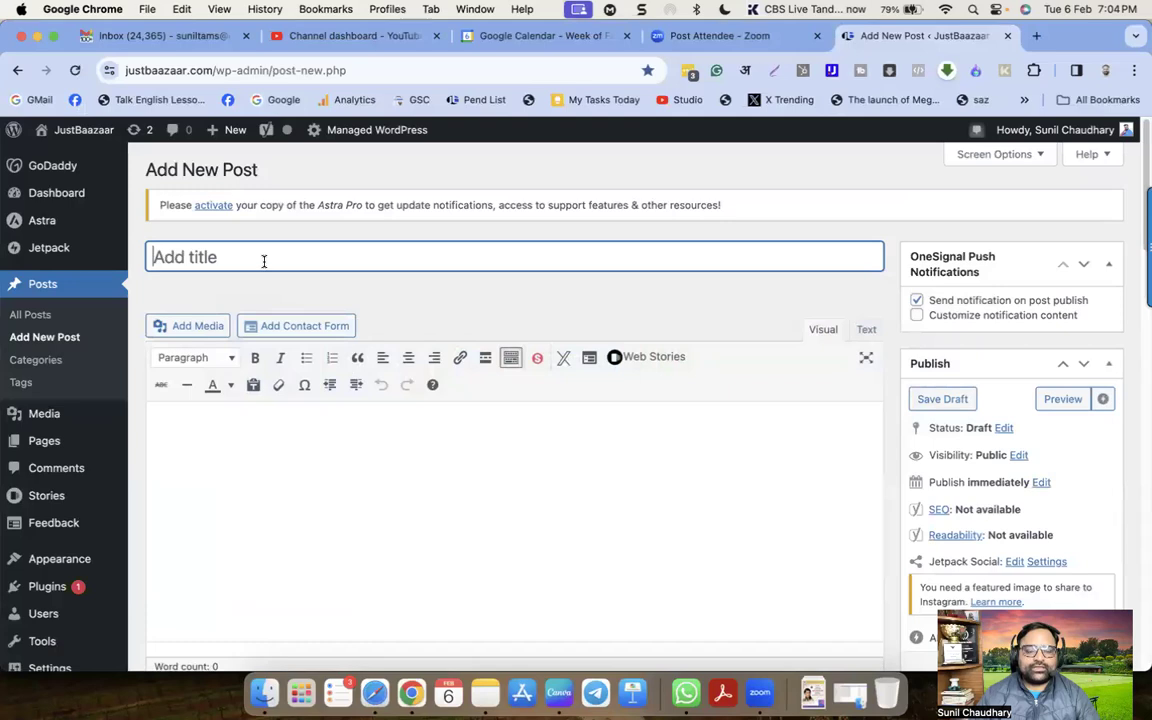
pyautogui.press('super+v')
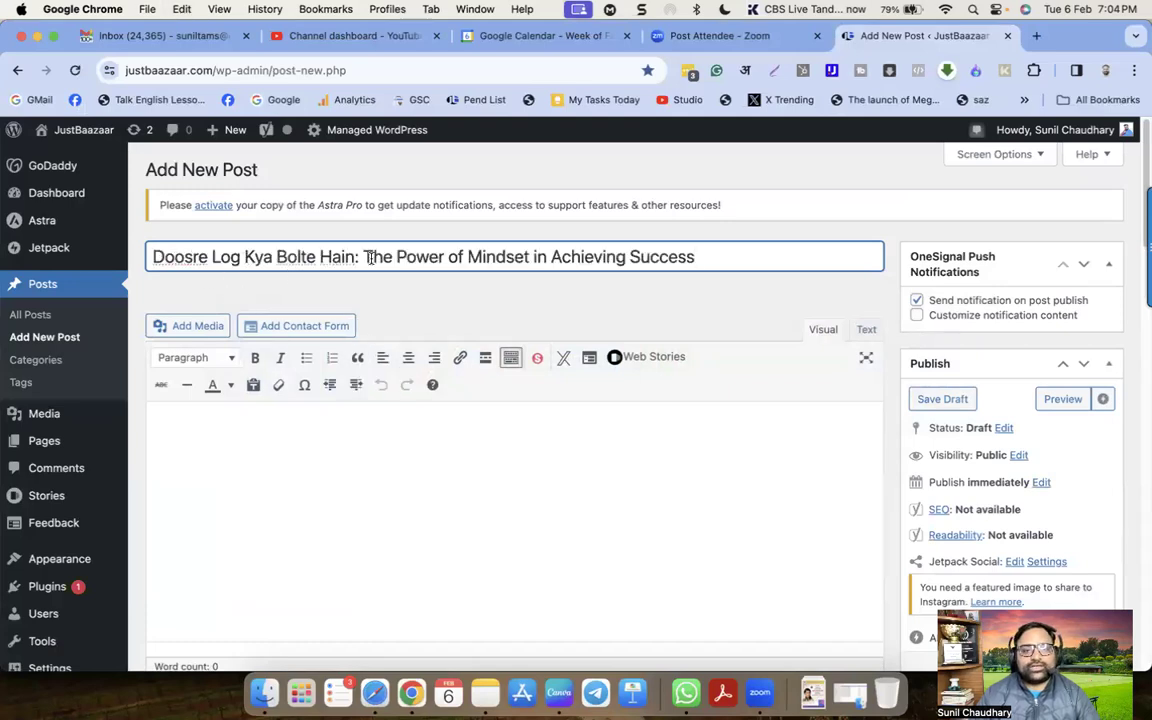
# Step: Put the same title as the first line of the post body, ending it with a colon
pyautogui.click(458, 437)
pyautogui.press('super+v')
pyautogui.write(':')
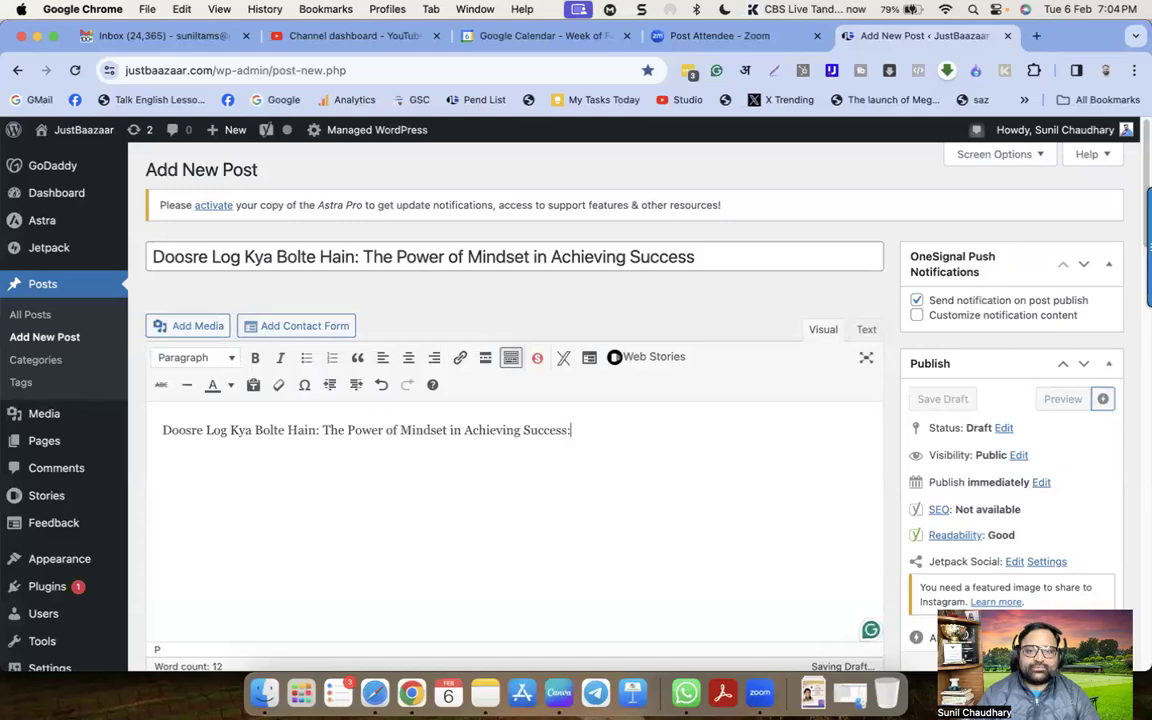
pyautogui.moveTo(164, 431); pyautogui.dragTo(602, 437)
pyautogui.click(603, 435)
# Step: Copy the ChatGPT article from the paragraph under Introduction onward into the WordPress body and join its first paragraph to the opening title line
pyautogui.press('super+Tab')
pyautogui.click(463, 355)
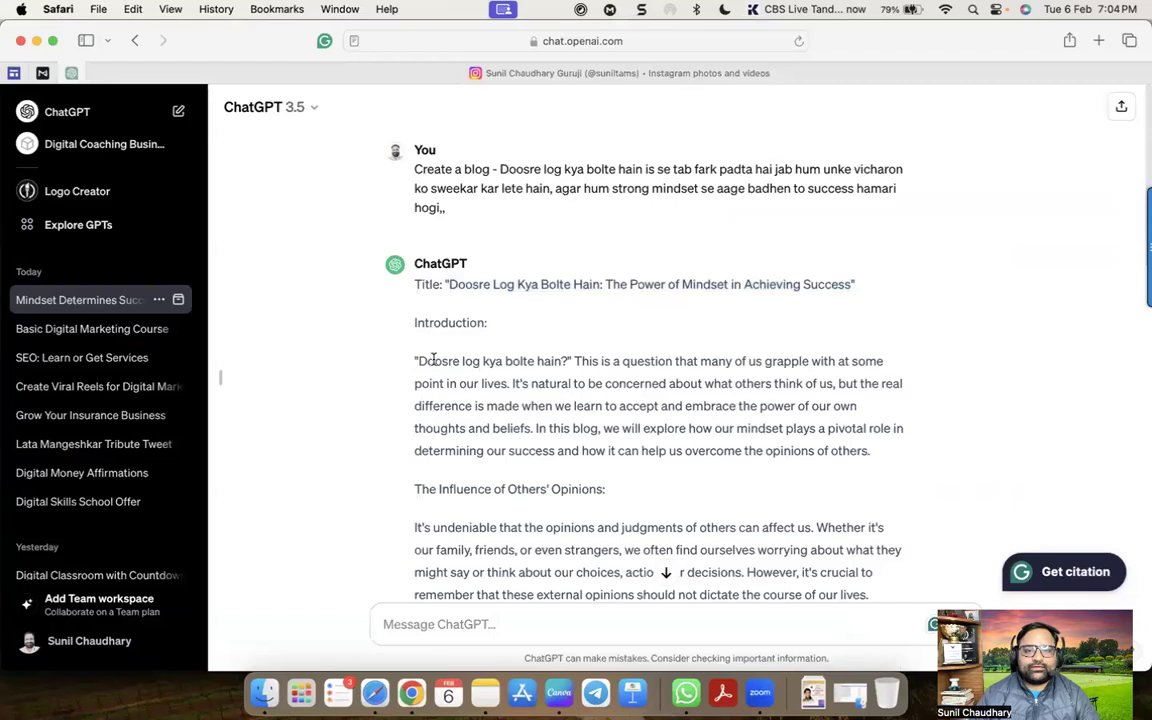
pyautogui.moveTo(418, 361); pyautogui.dragTo(561, 378)
pyautogui.moveTo(416, 361); pyautogui.dragTo(836, 532)
pyautogui.press('super+c')
pyautogui.press('super+Tab')
pyautogui.press('super+v')
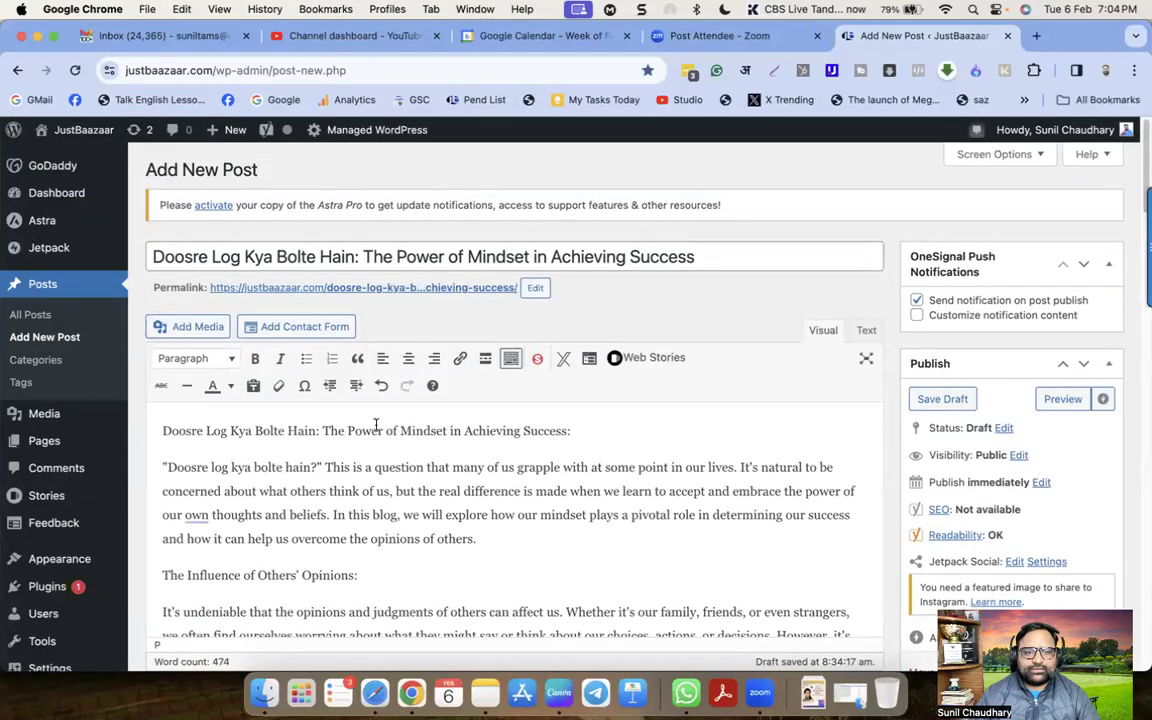
pyautogui.press('BackSpace')
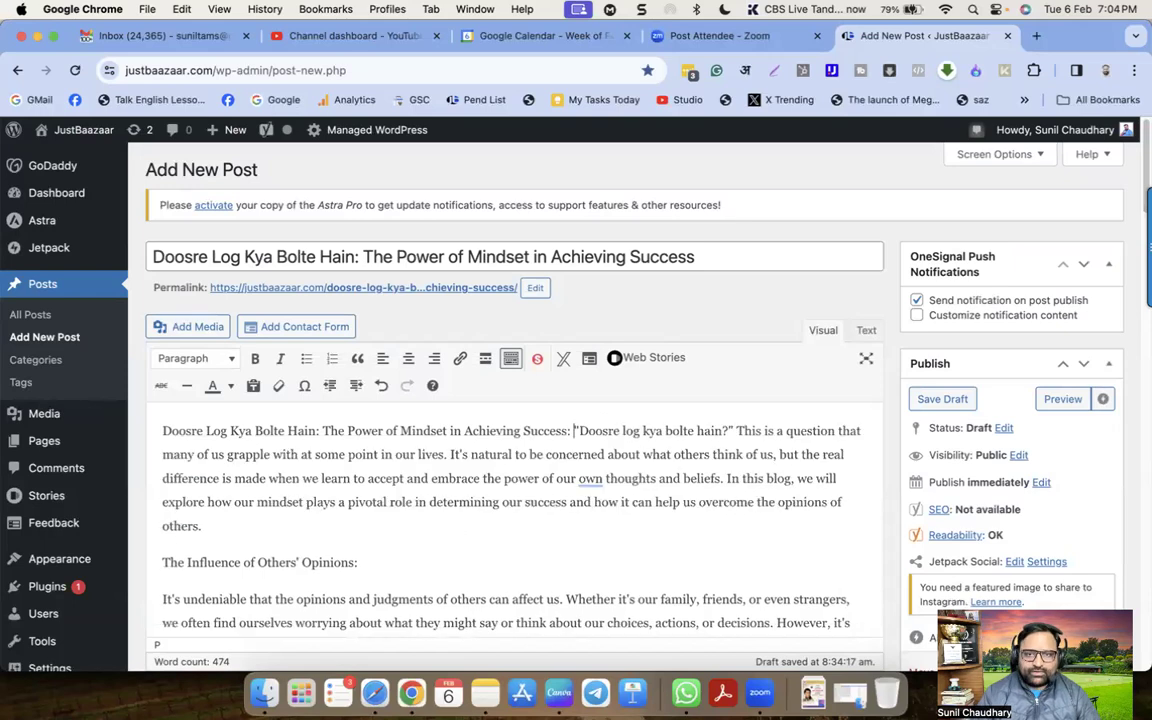
# Step: Upload "Your paragraph text.jpg" from the temporary folder and insert it on a new line below the introduction paragraph
pyautogui.press('Return')
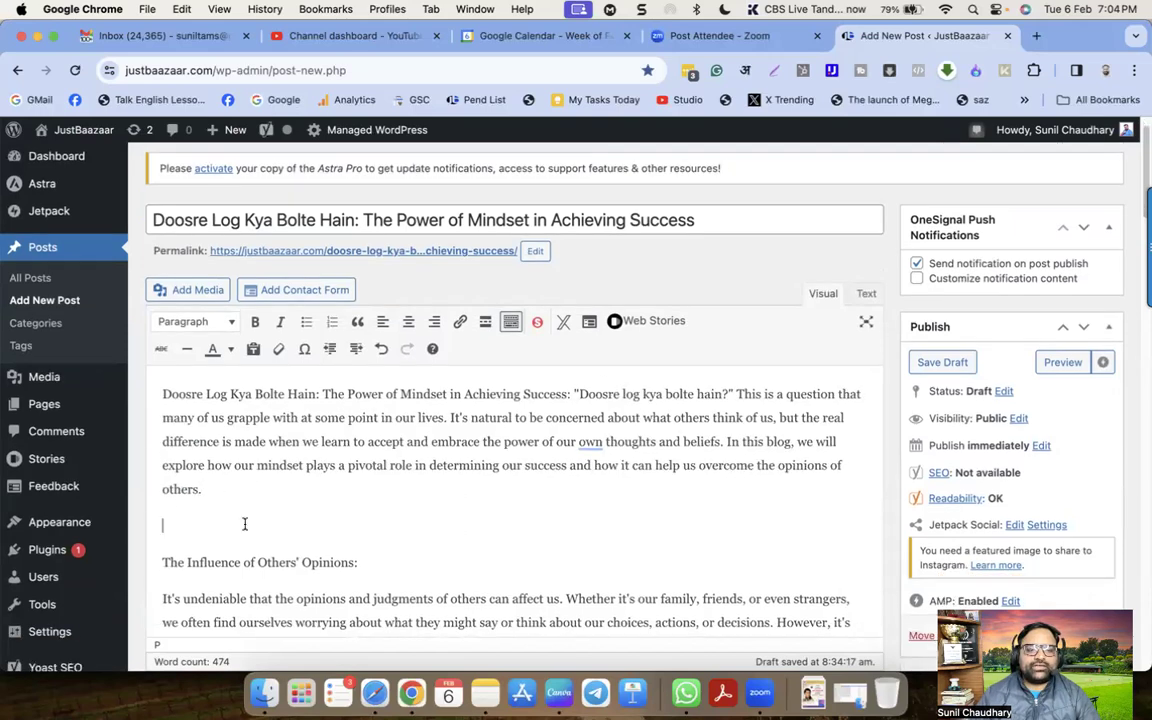
pyautogui.click(162, 290)
pyautogui.click(228, 195)
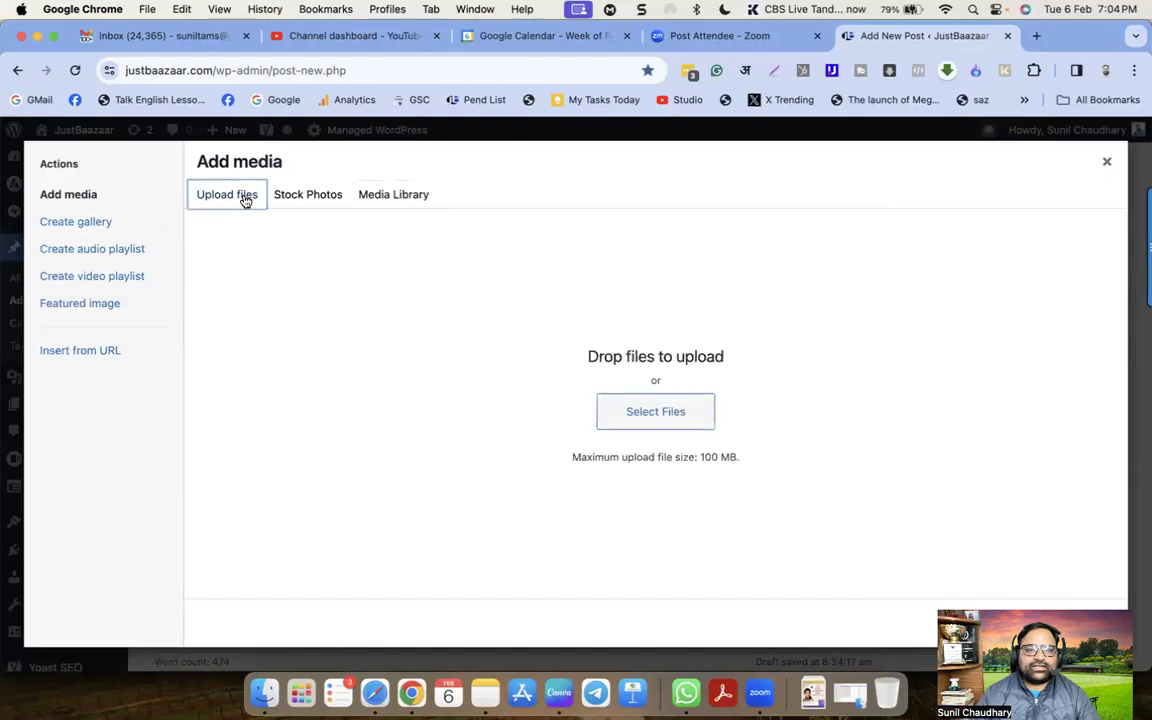
pyautogui.click(655, 411)
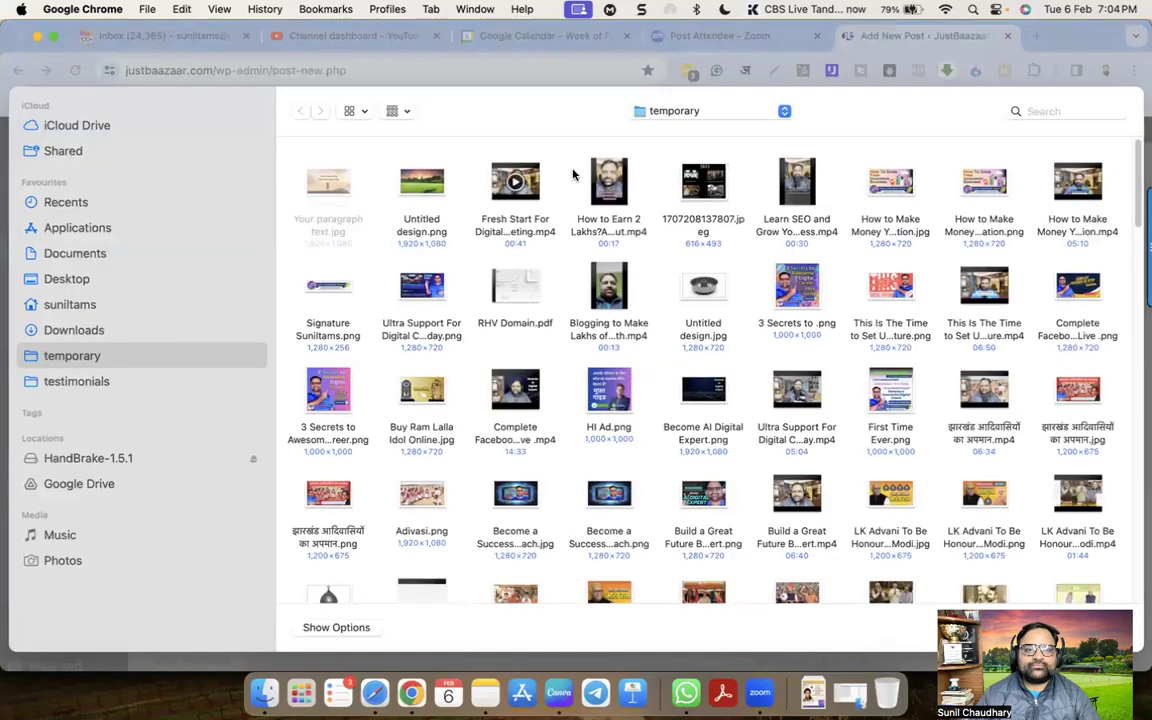
pyautogui.click(80, 330)
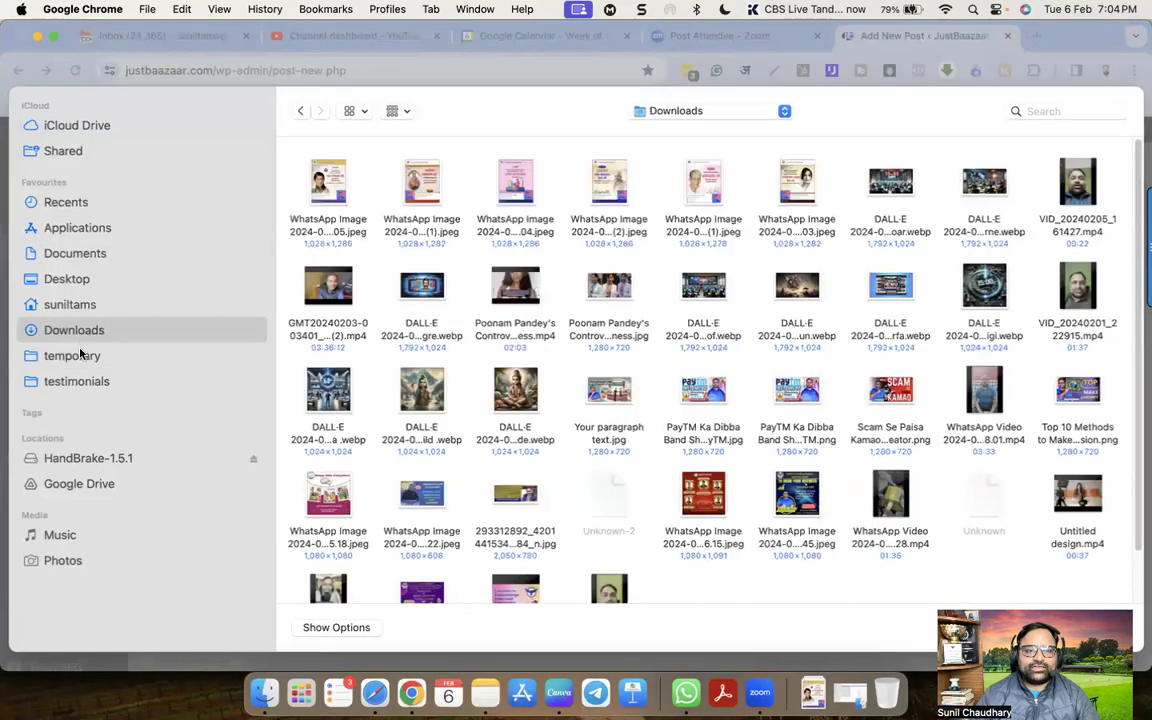
pyautogui.click(86, 357)
pyautogui.click(328, 185)
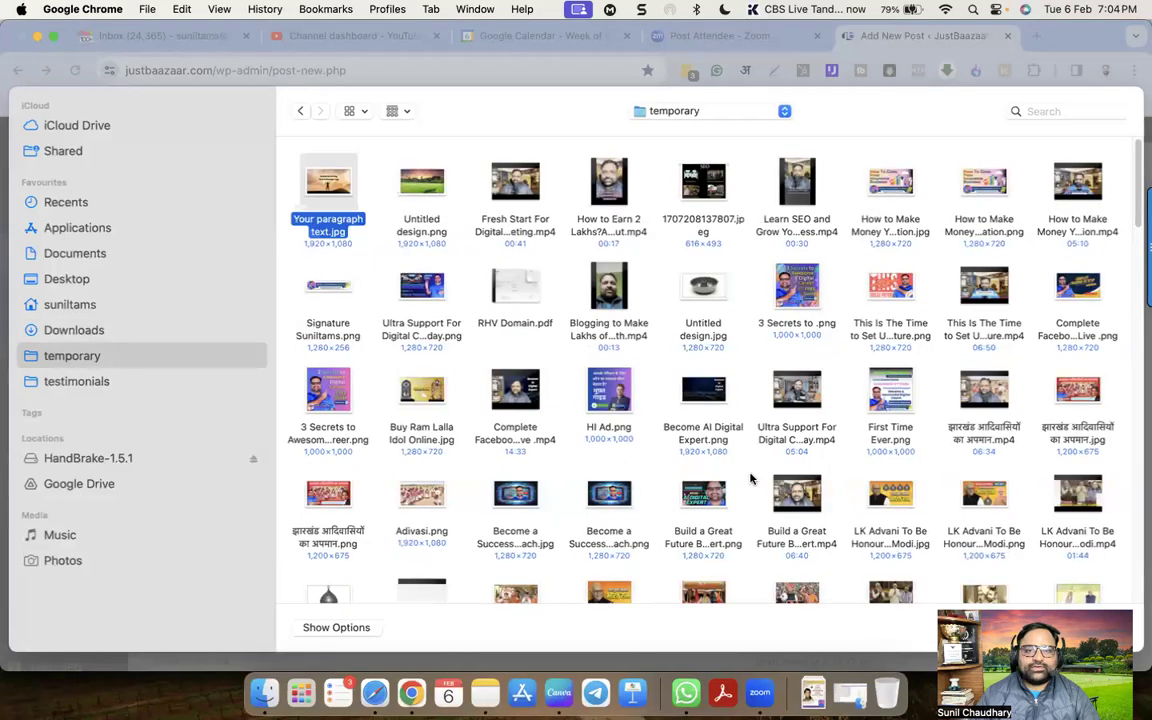
pyautogui.press('Return')
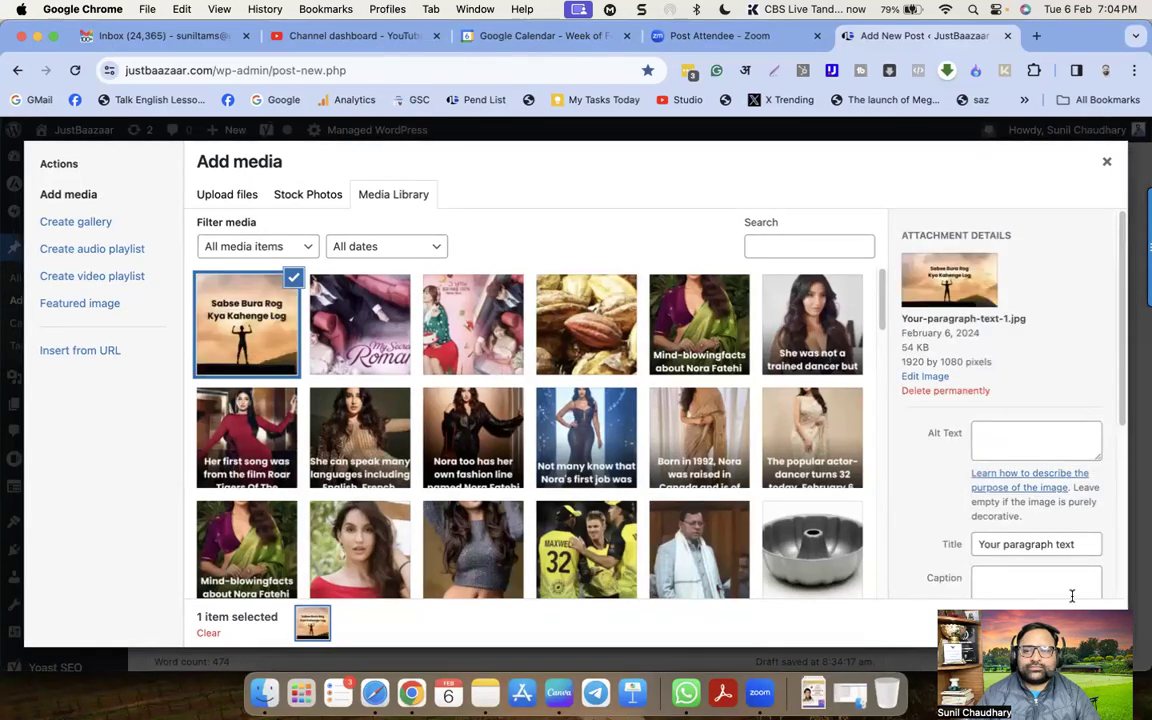
pyautogui.click(1060, 624)
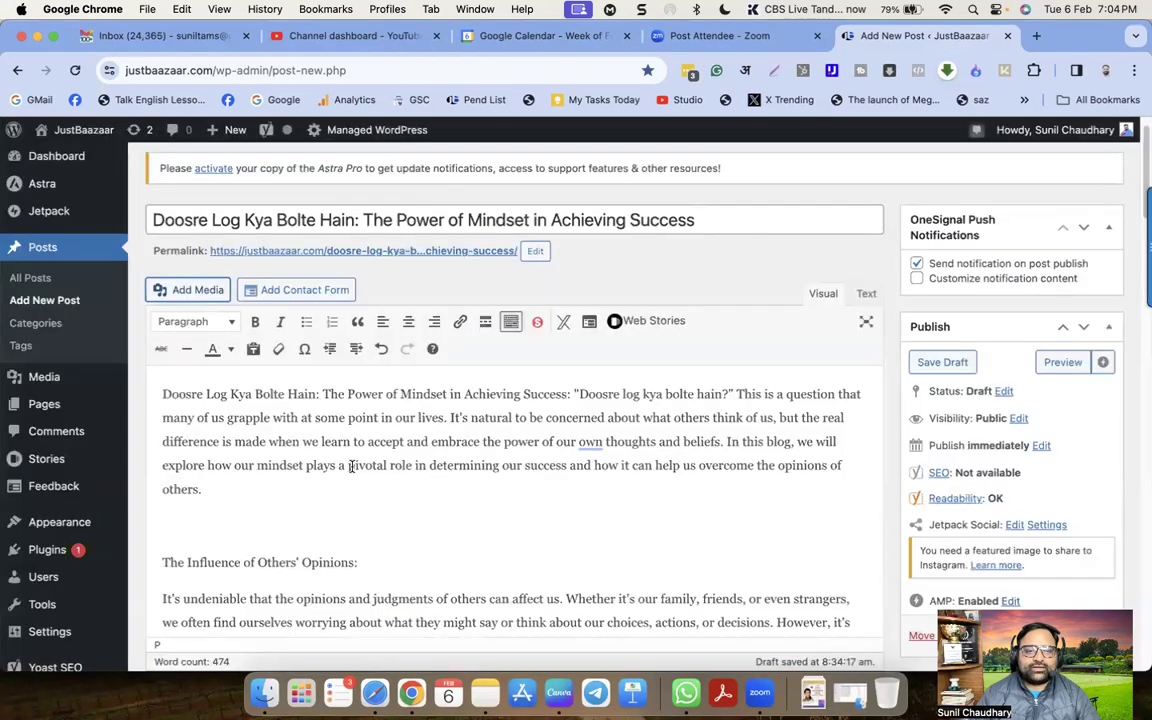
# Step: Centre-align the inserted image and set its size to Large – 1024 × 576
pyautogui.click(300, 560)
pyautogui.click(318, 487)
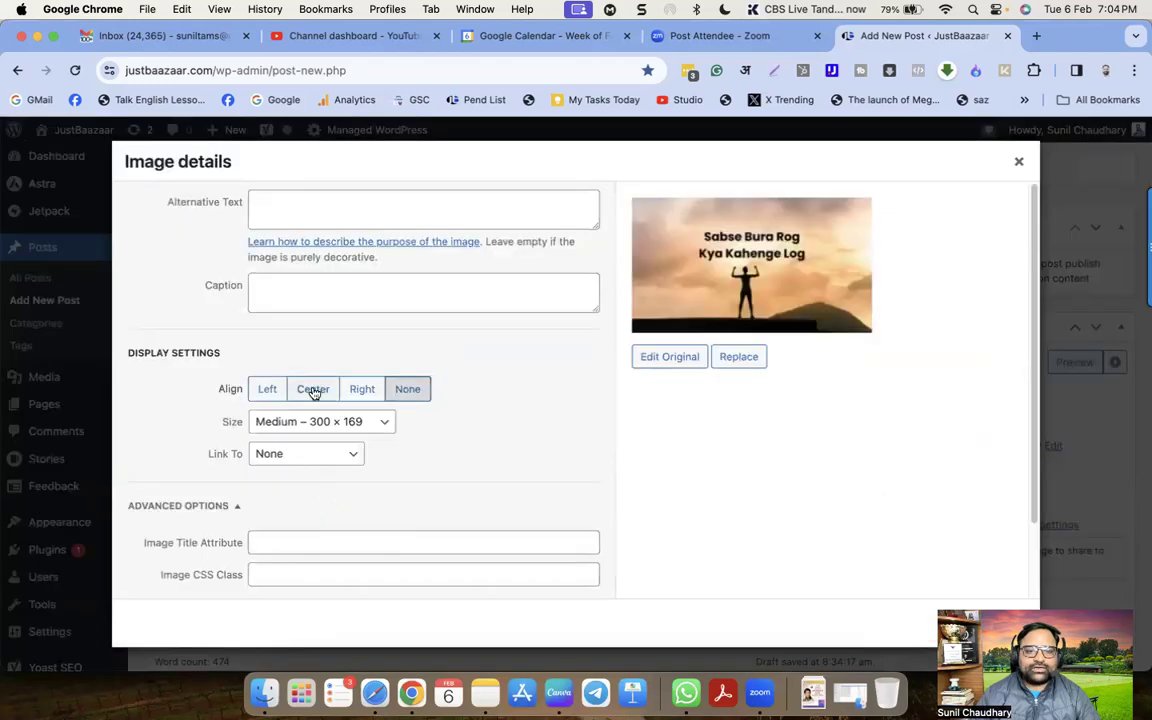
pyautogui.click(312, 389)
pyautogui.click(320, 421)
pyautogui.click(330, 458)
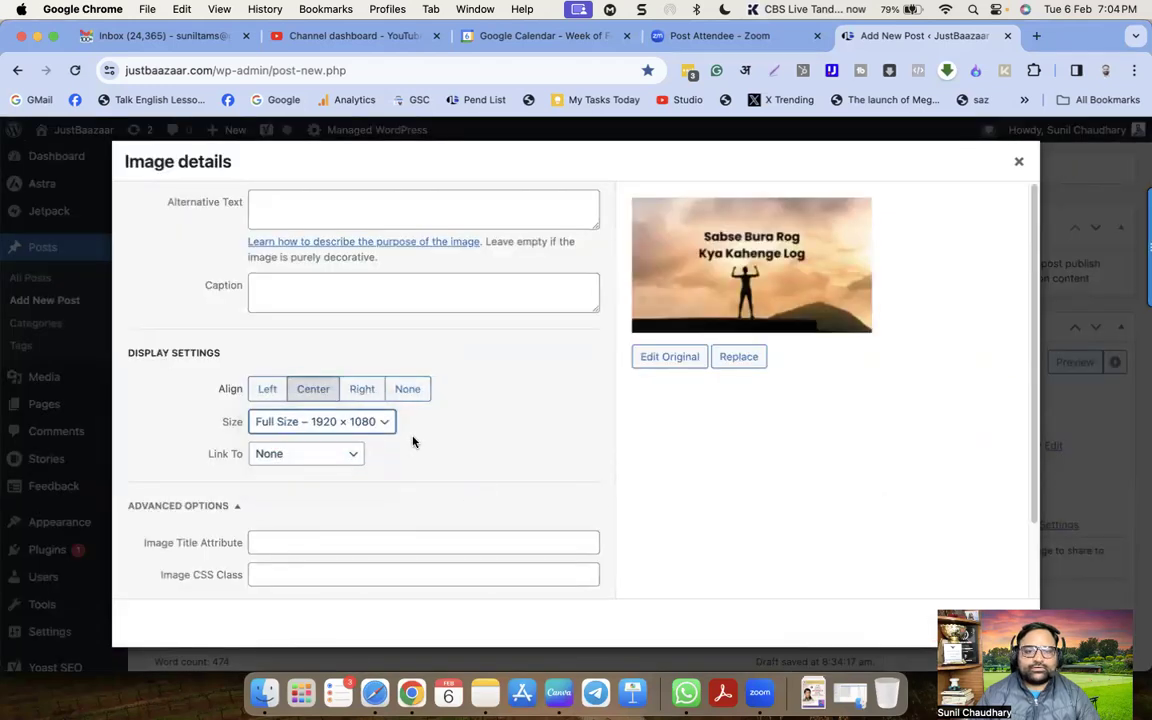
pyautogui.click(352, 421)
pyautogui.click(471, 429)
pyautogui.press('space')
pyautogui.press('Up')
pyautogui.press('Return')
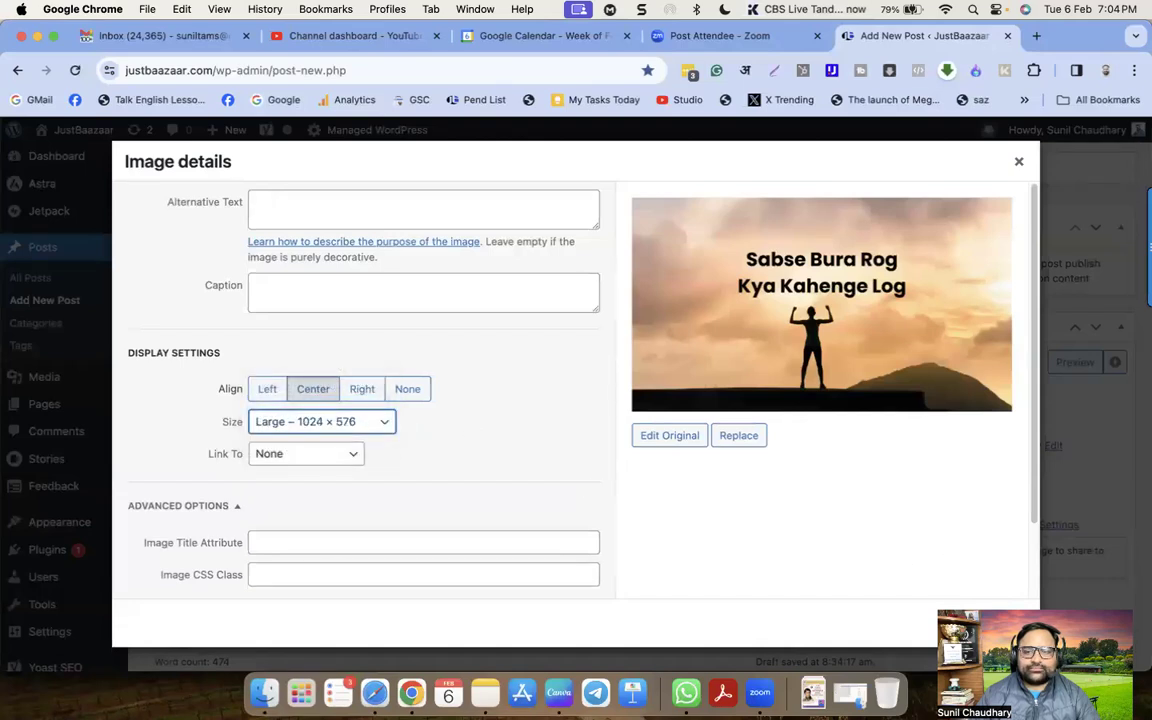
pyautogui.click(963, 608)
# Step: Copy the post title into the inserted image's alternative text and update the image
pyautogui.click(311, 219)
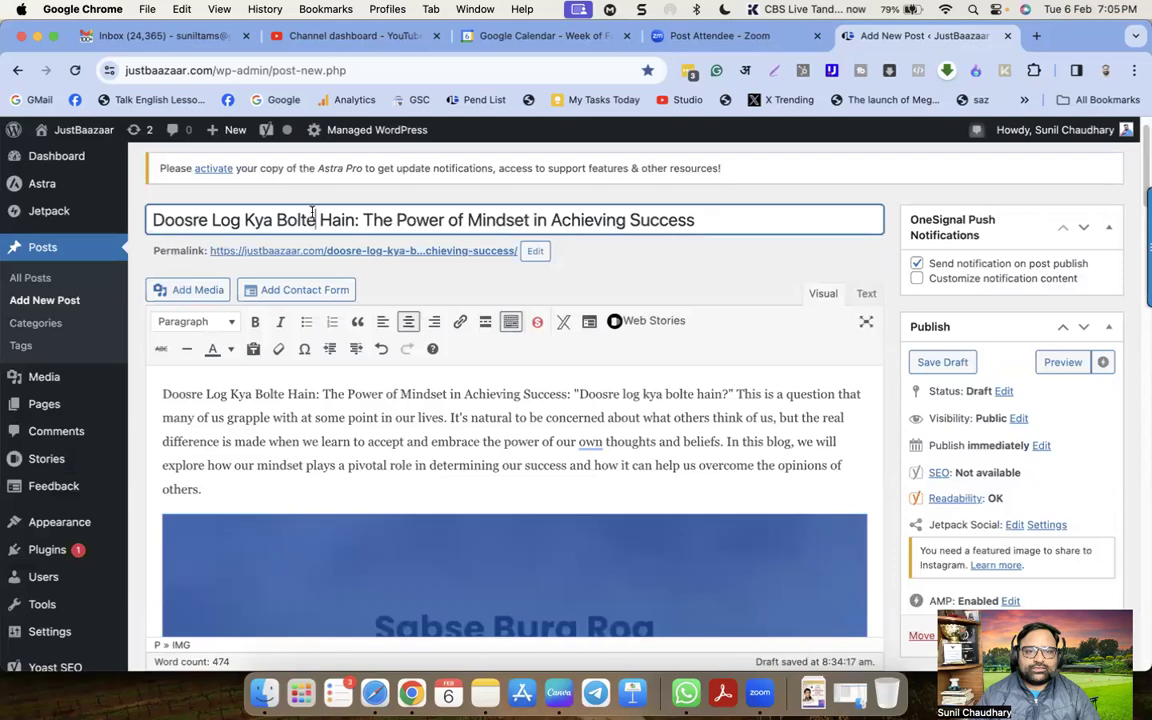
pyautogui.press('super+a')
pyautogui.press('super+c')
pyautogui.click(527, 550)
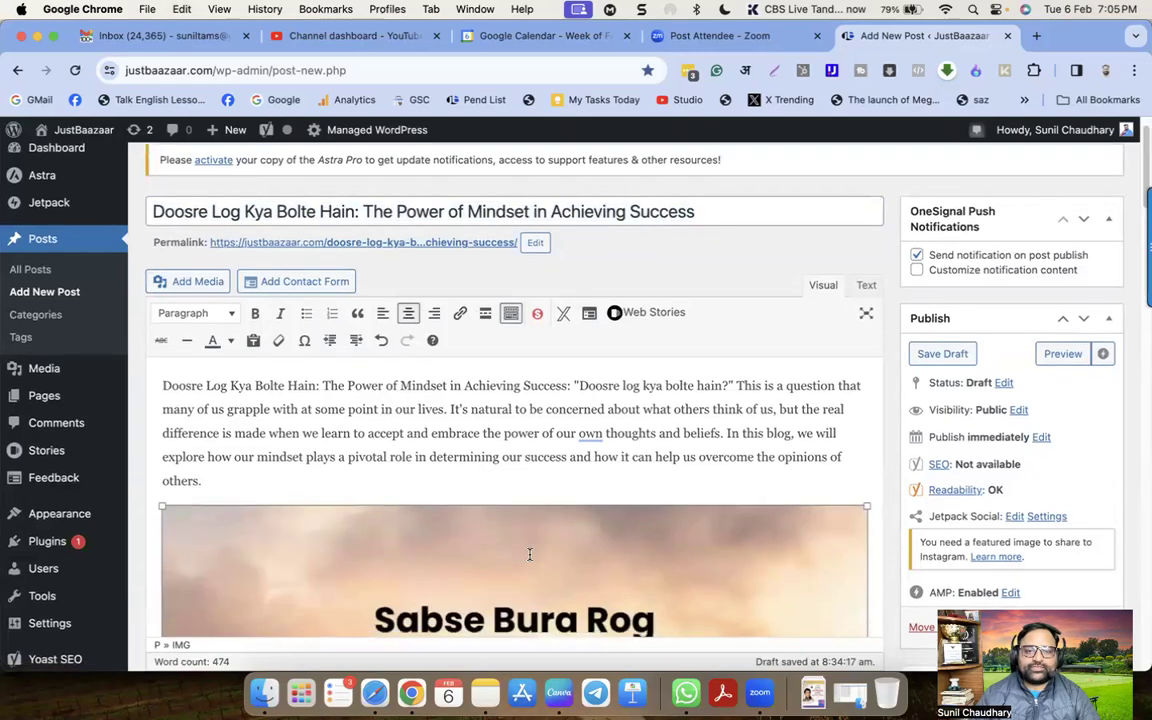
pyautogui.scroll(-2, 535, 480)
pyautogui.click(553, 391)
pyautogui.click(350, 216)
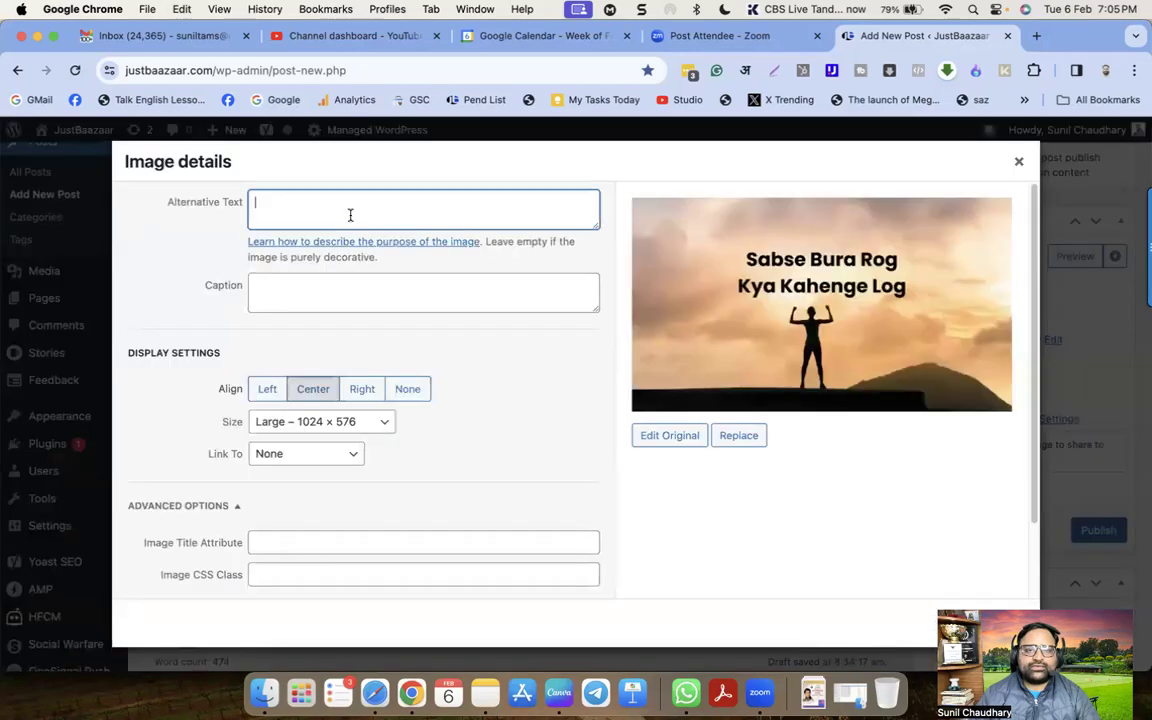
pyautogui.press('super+v')
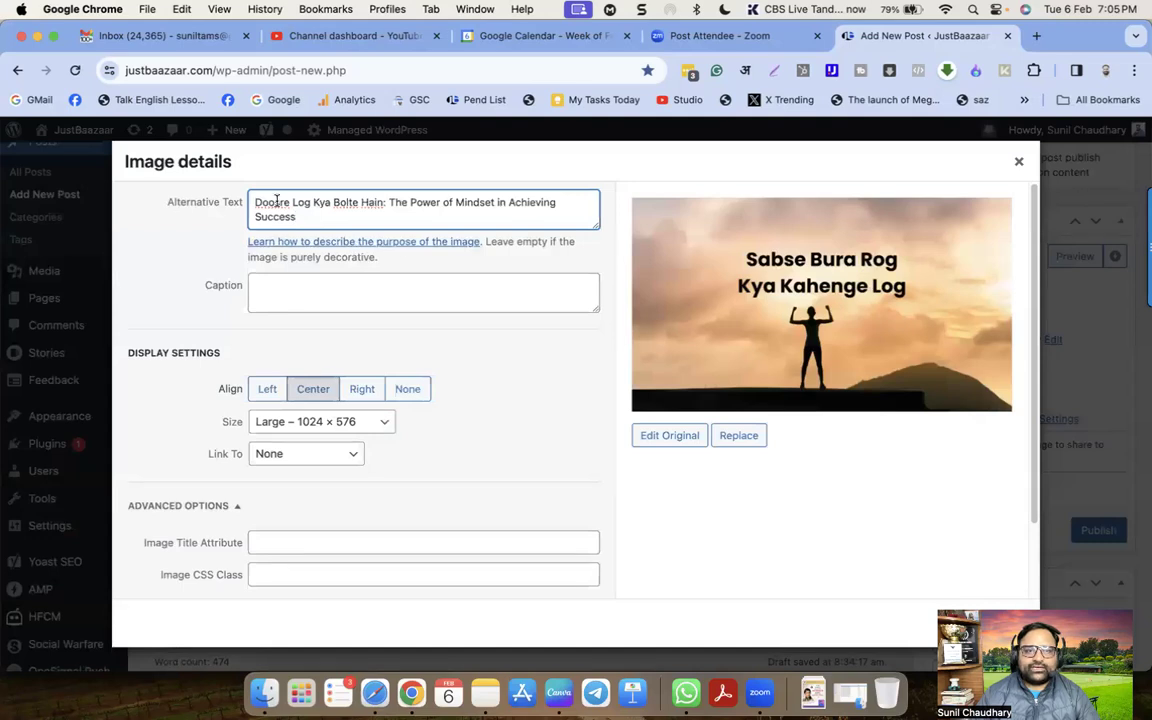
pyautogui.click(985, 622)
# Step: Assign the post to the Motivation category
pyautogui.scroll(-1, 900, 506)
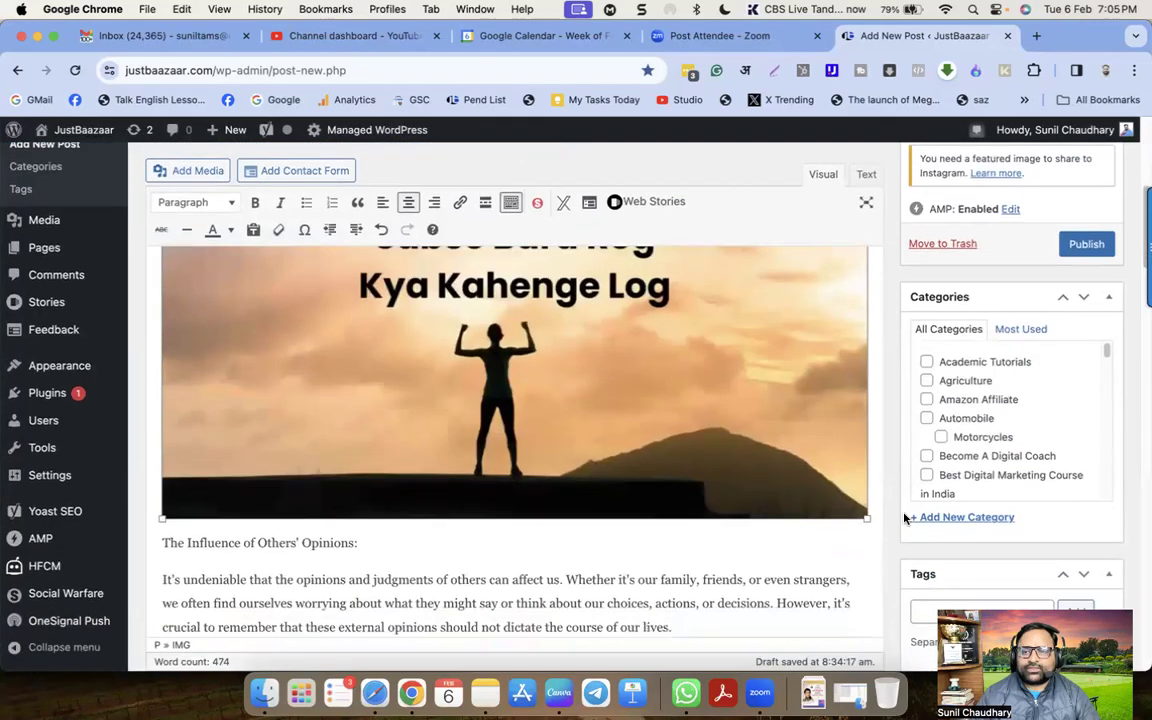
pyautogui.scroll(-3, 893, 488)
pyautogui.scroll(-5, 962, 345)
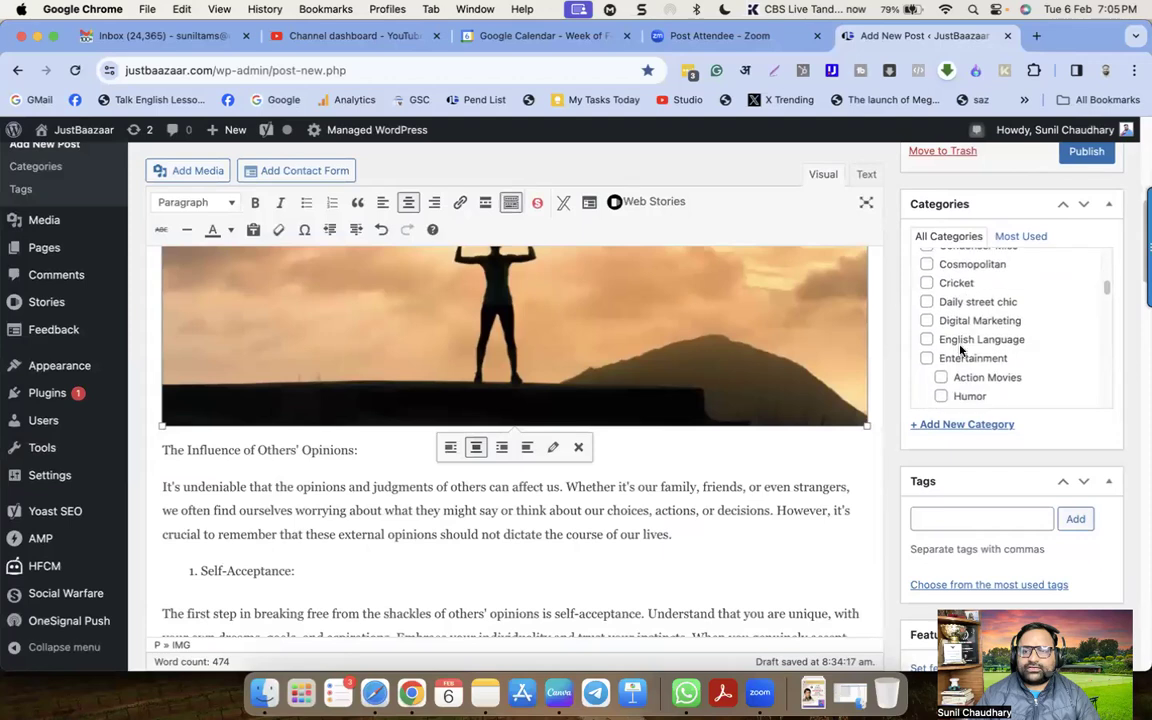
pyautogui.scroll(-6, 961, 355)
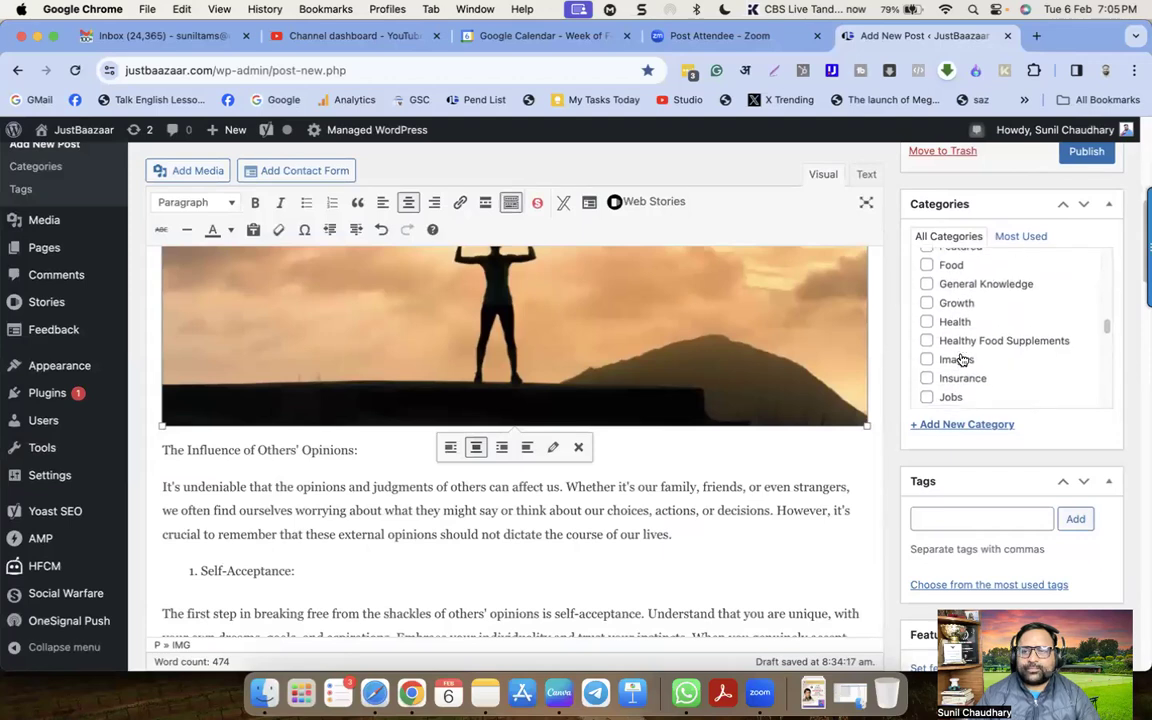
pyautogui.scroll(-4, 961, 358)
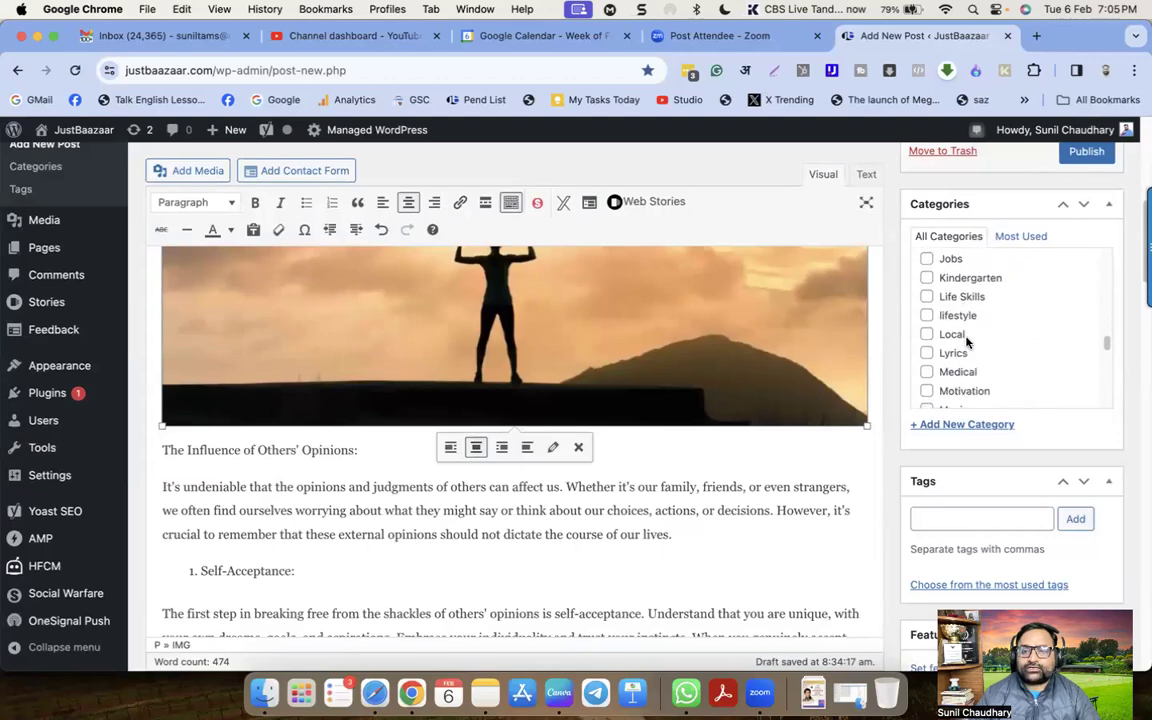
pyautogui.scroll(-2, 966, 343)
pyautogui.click(927, 368)
# Step: Add the tags Motivation, Inspiration, Quote, Shayari and Attitude to the post
pyautogui.scroll(-3, 907, 463)
pyautogui.click(942, 397)
pyautogui.write('Motivation')
pyautogui.press('Return')
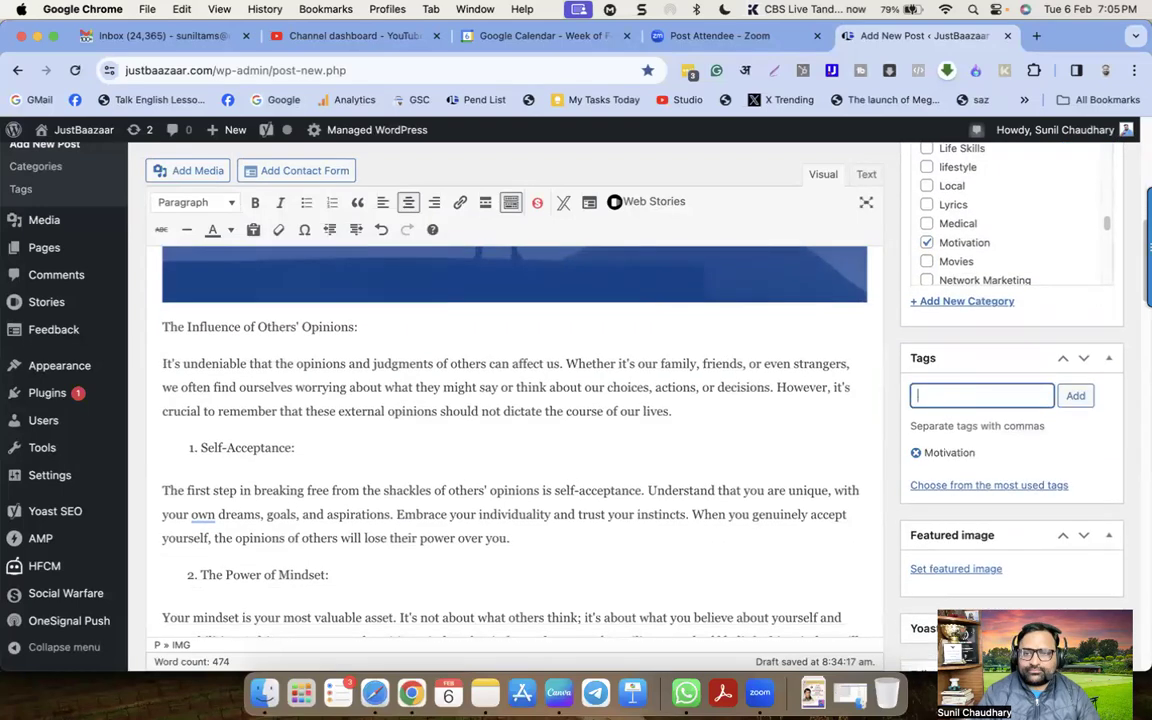
pyautogui.write('Inspiration')
pyautogui.press('Return')
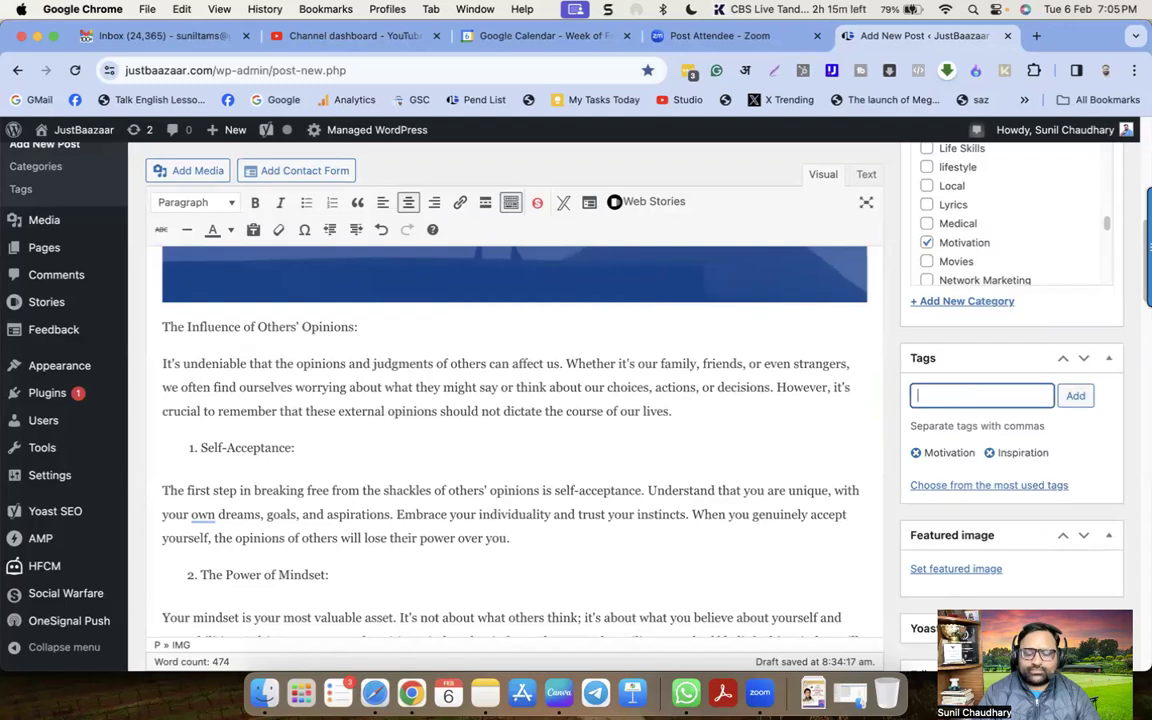
pyautogui.write('Quote')
pyautogui.press('Return')
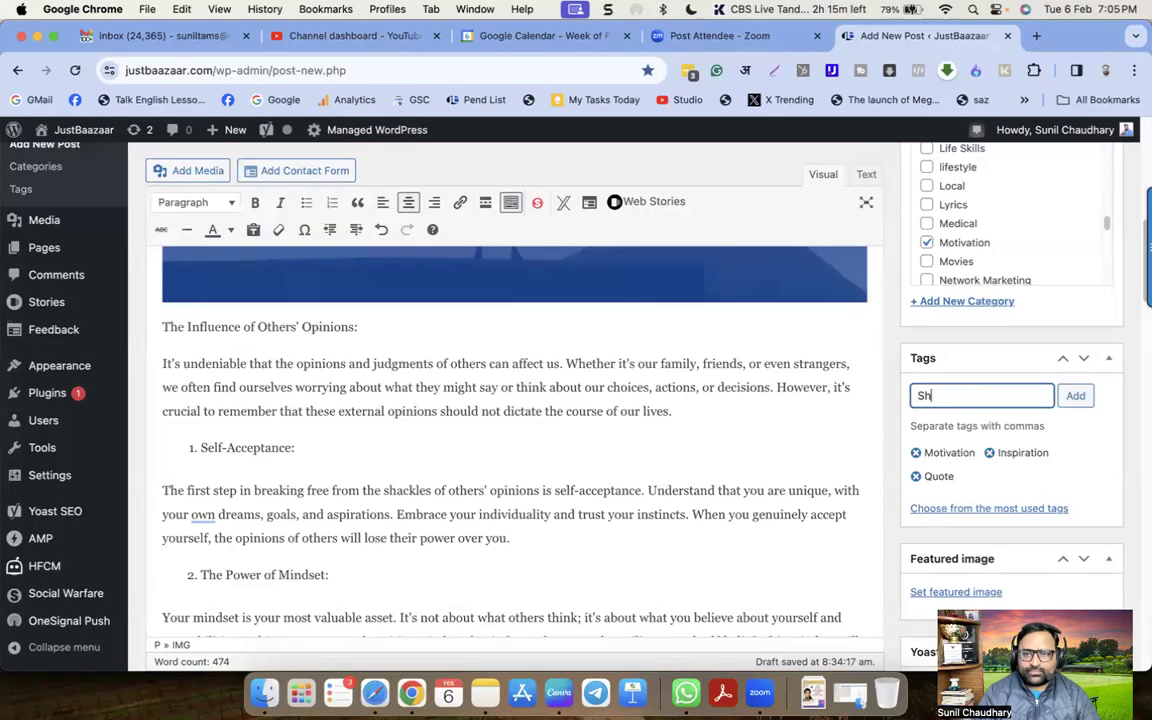
pyautogui.write('Shayari')
pyautogui.press('Return')
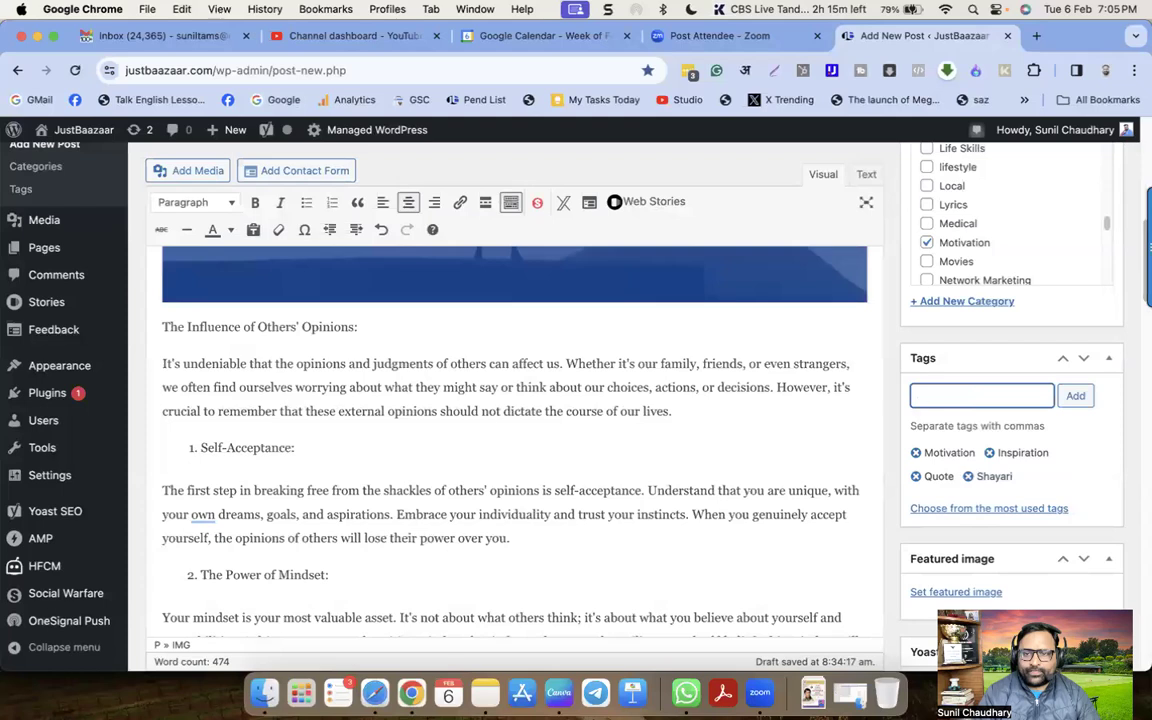
pyautogui.write('Attitude')
pyautogui.press('Return')
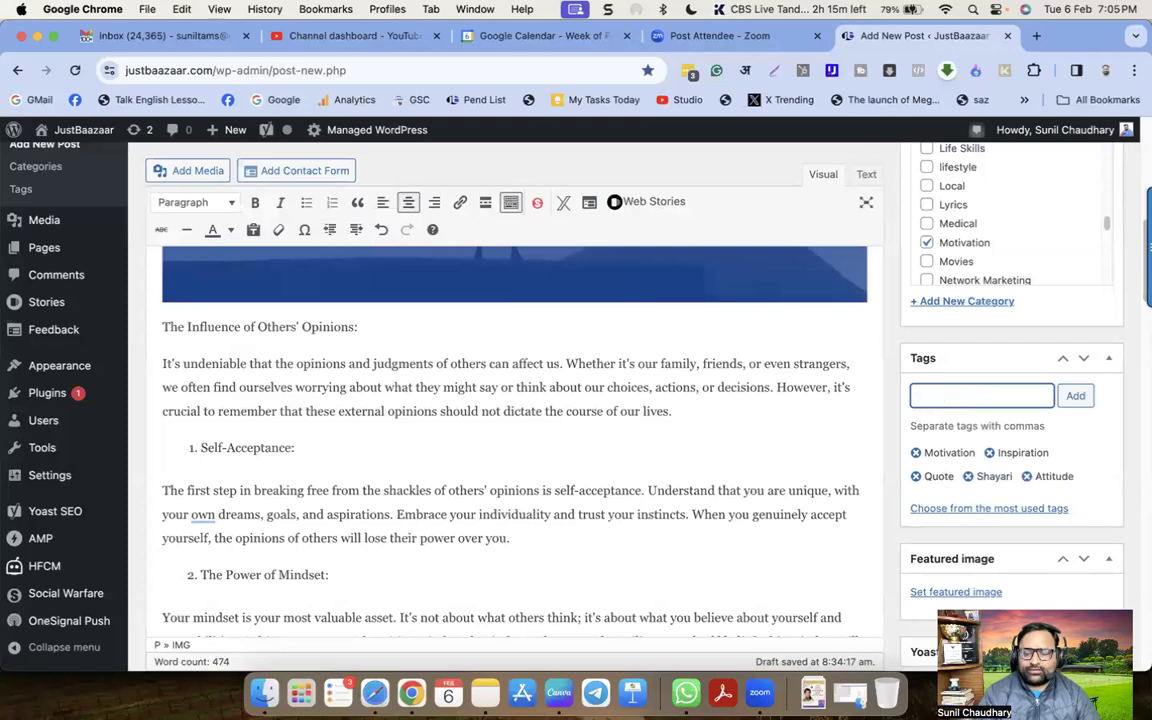
# Step: Set the "Sabse Bura Rog Kya Kahenge Log" picture as the featured image, using the post title for its alt text and title
pyautogui.scroll(-5, 962, 386)
pyautogui.click(950, 440)
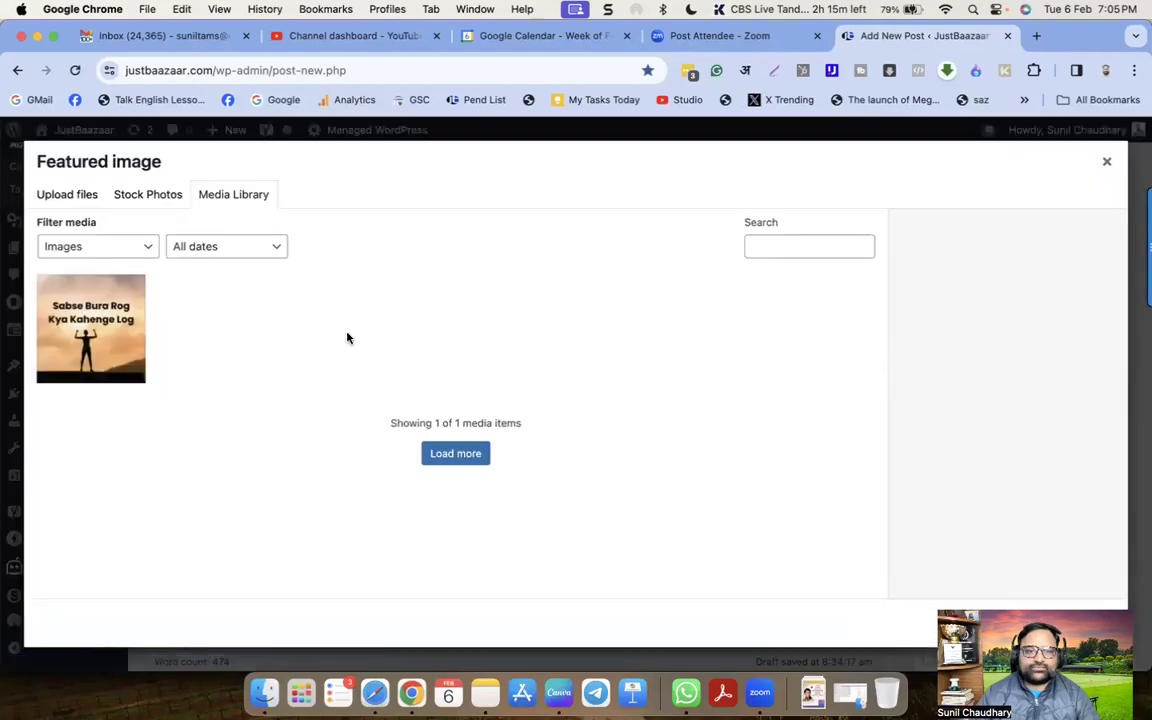
pyautogui.click(1006, 434)
pyautogui.press('super+v')
pyautogui.tripleClick(1029, 544)
pyautogui.press('super+v')
pyautogui.press('Escape')
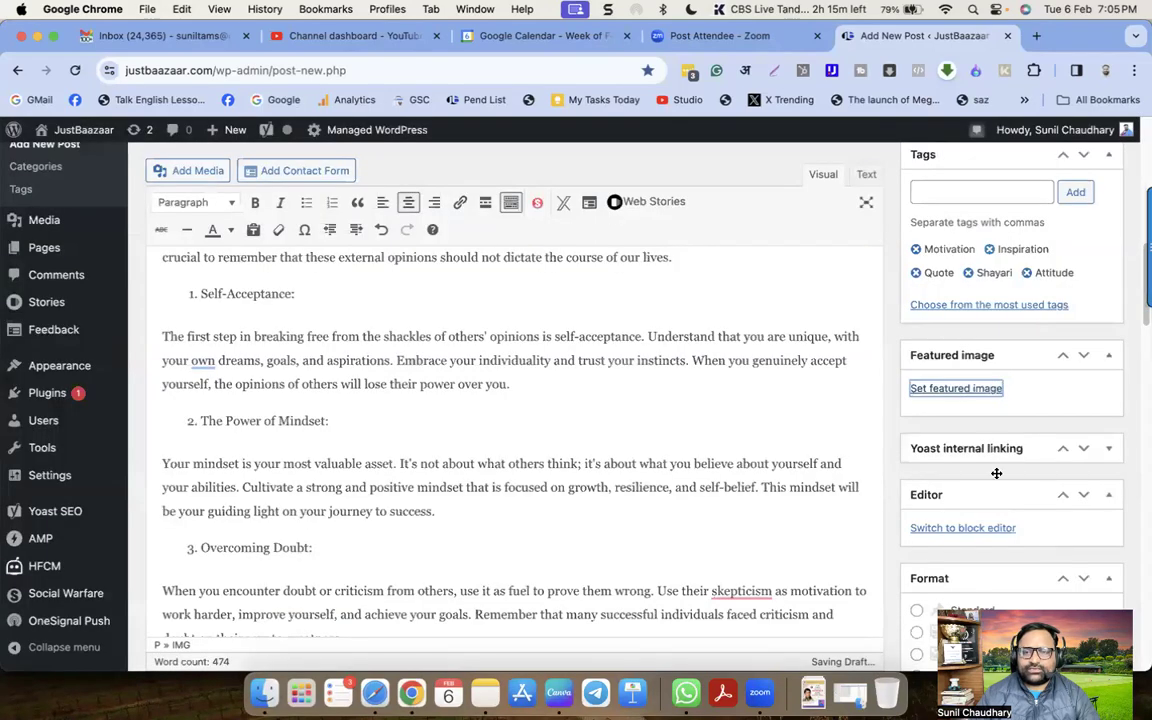
# Step: Copy the post title into a new line between the opening paragraph and the image, formatted as Heading 2
pyautogui.scroll(-4, 620, 455)
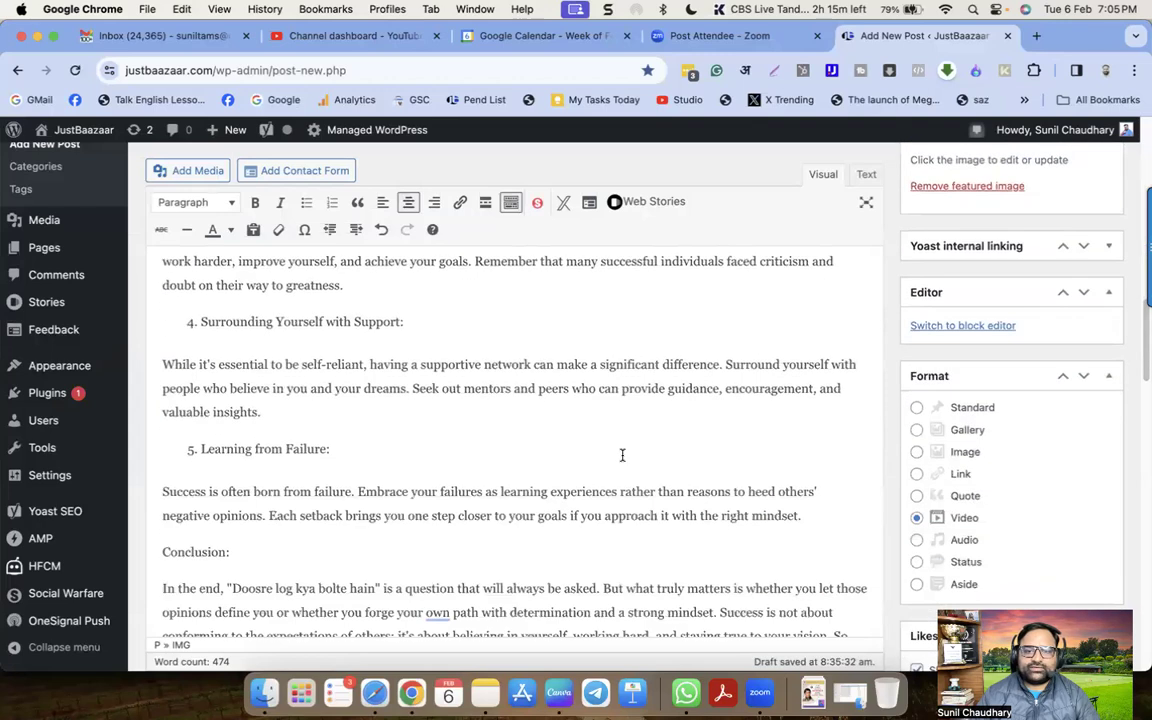
pyautogui.scroll(15, 271, 404)
pyautogui.scroll(3, 271, 404)
pyautogui.doubleClick(226, 256)
pyautogui.press('super+a')
pyautogui.press('super+c')
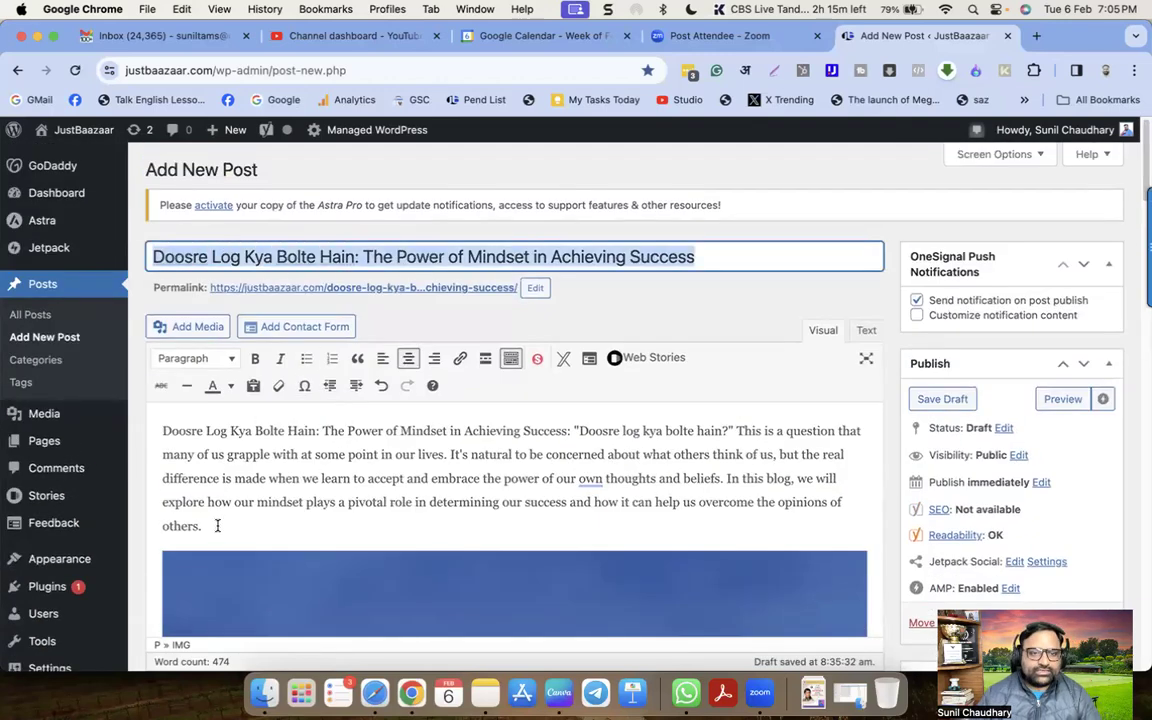
pyautogui.click(214, 525)
pyautogui.press('Return')
pyautogui.press('super+v')
pyautogui.tripleClick(238, 527)
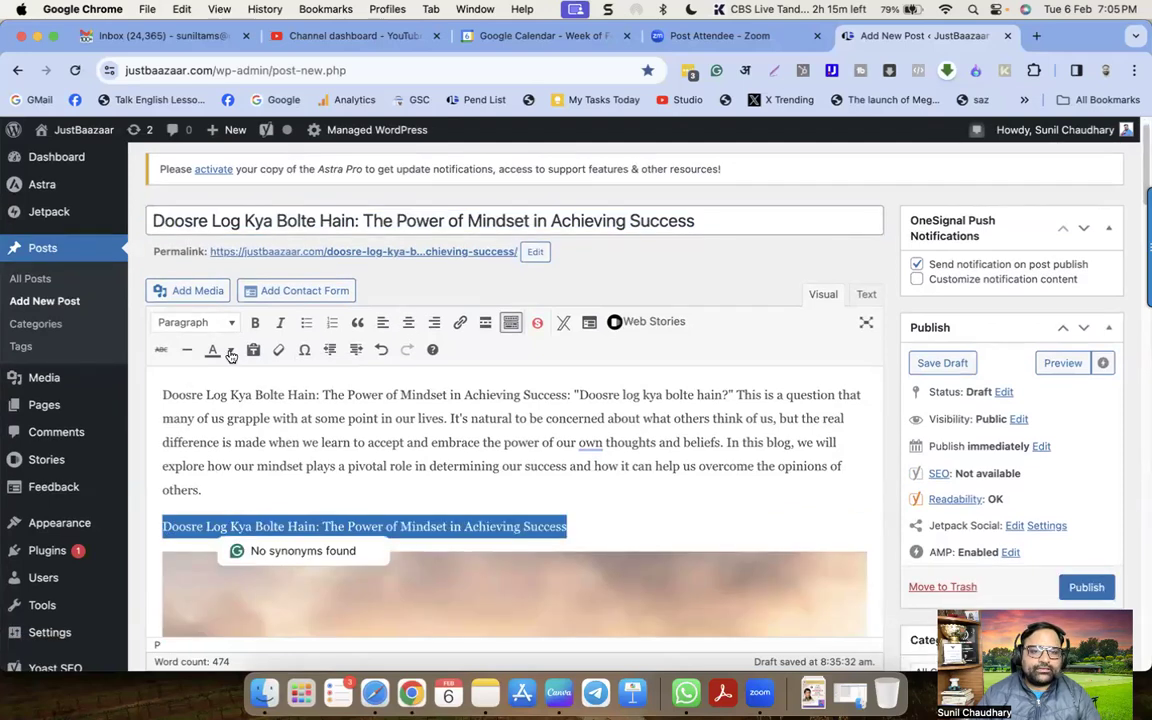
pyautogui.click(196, 322)
pyautogui.click(226, 414)
# Step: Format "The Influence of Others' Opinions:" as Heading 2 and the list item "Self-Acceptance:" as Heading 3
pyautogui.scroll(-10, 459, 502)
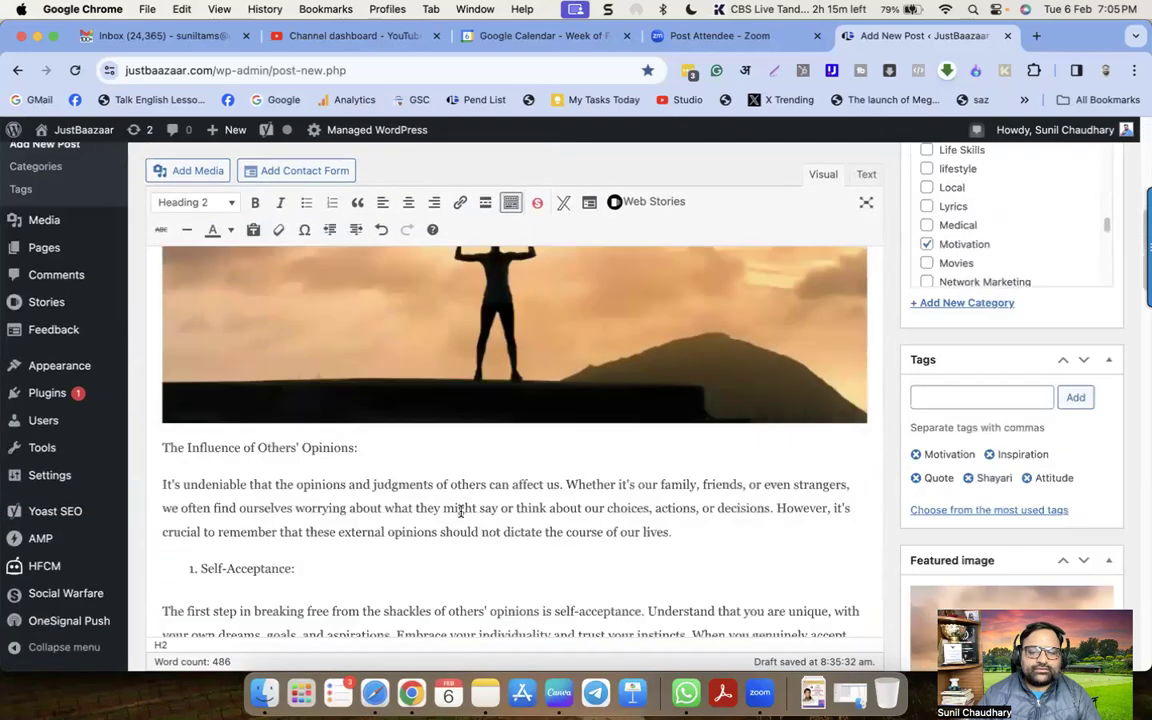
pyautogui.tripleClick(221, 273)
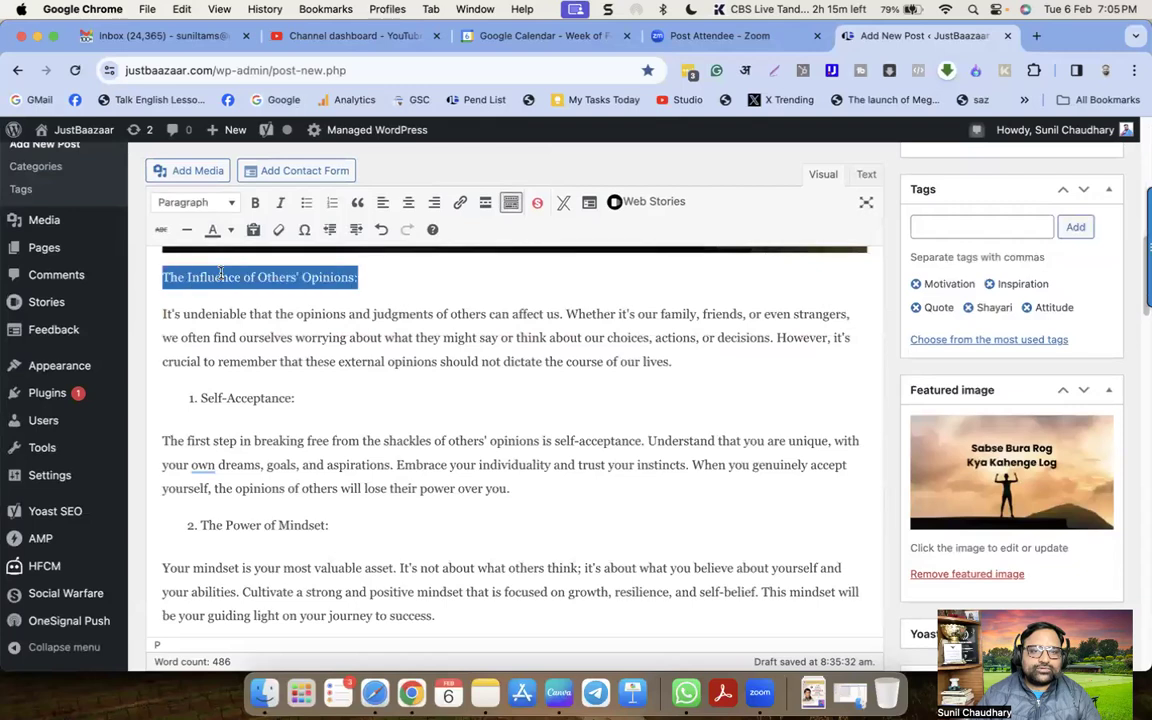
pyautogui.click(196, 202)
pyautogui.click(243, 310)
pyautogui.moveTo(292, 398); pyautogui.dragTo(200, 398)
pyautogui.click(196, 202)
pyautogui.click(240, 329)
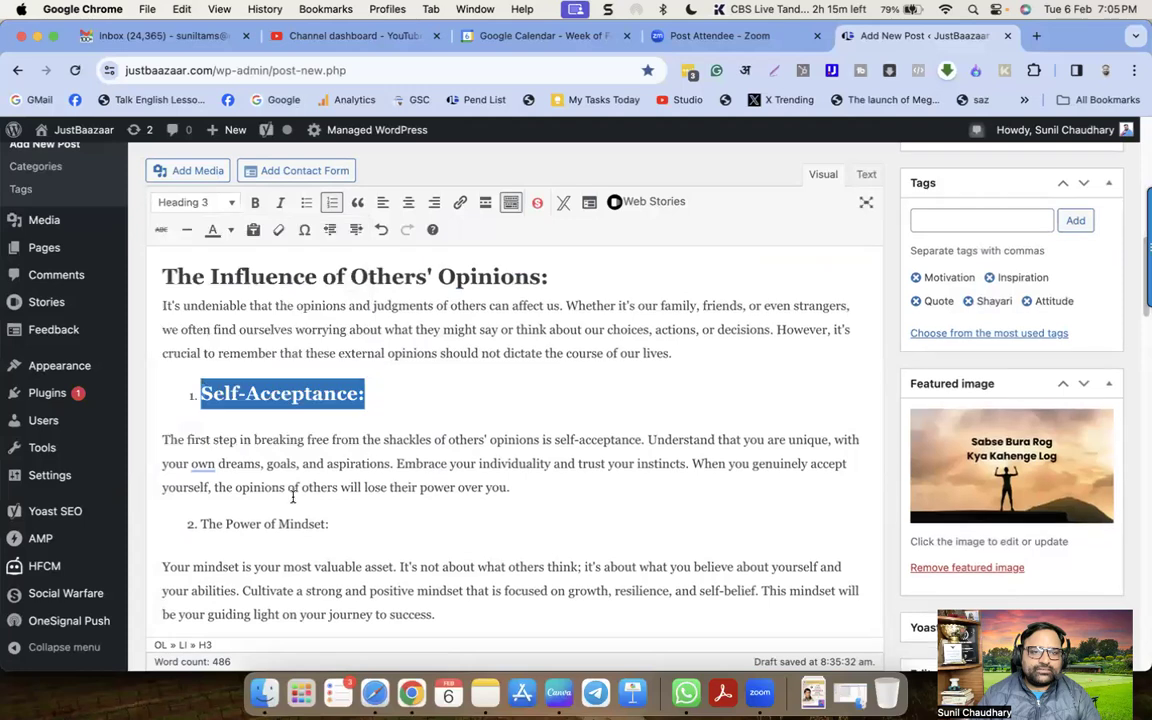
# Step: Format the list items "The Power of Mindset:" and "Overcoming Doubt:" as Heading 3
pyautogui.click(265, 522)
pyautogui.tripleClick(250, 524)
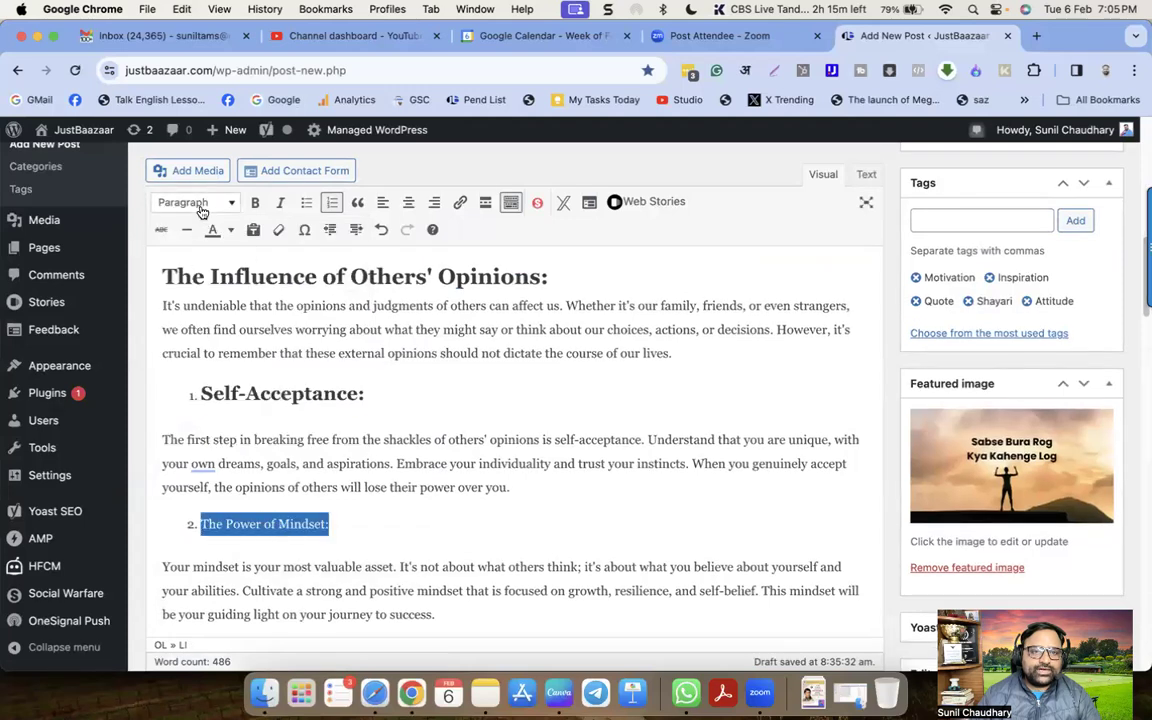
pyautogui.click(196, 202)
pyautogui.click(230, 328)
pyautogui.scroll(-3, 346, 463)
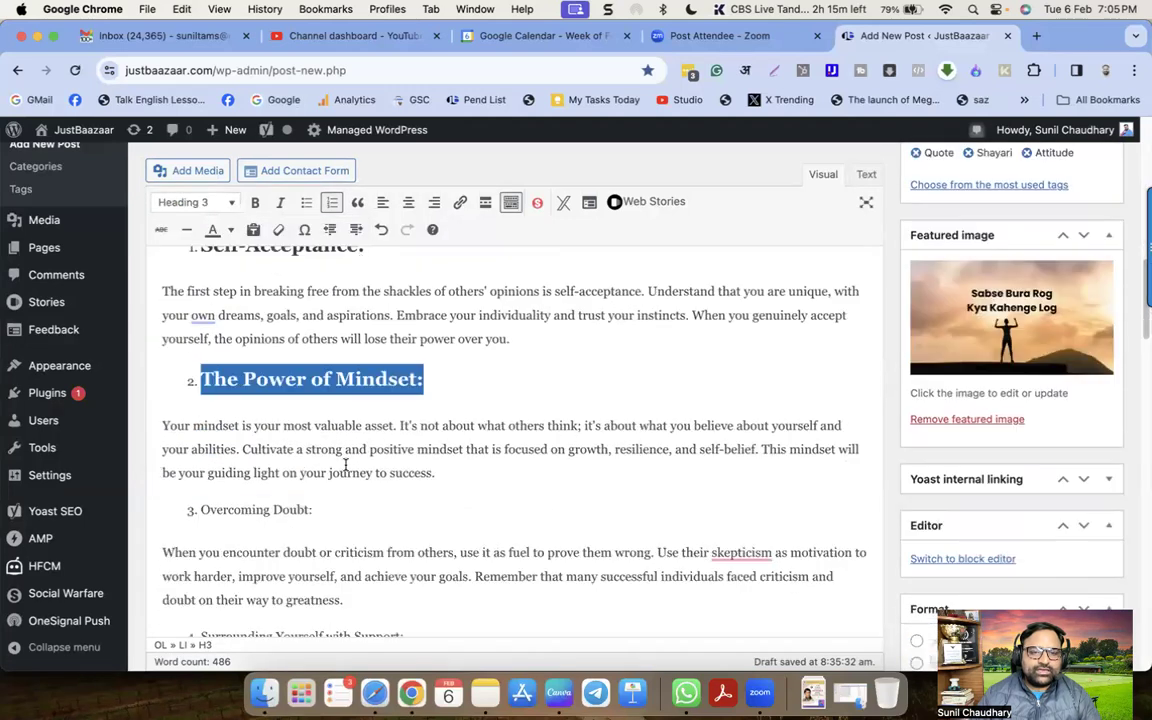
pyautogui.tripleClick(250, 509)
pyautogui.click(196, 202)
pyautogui.click(230, 328)
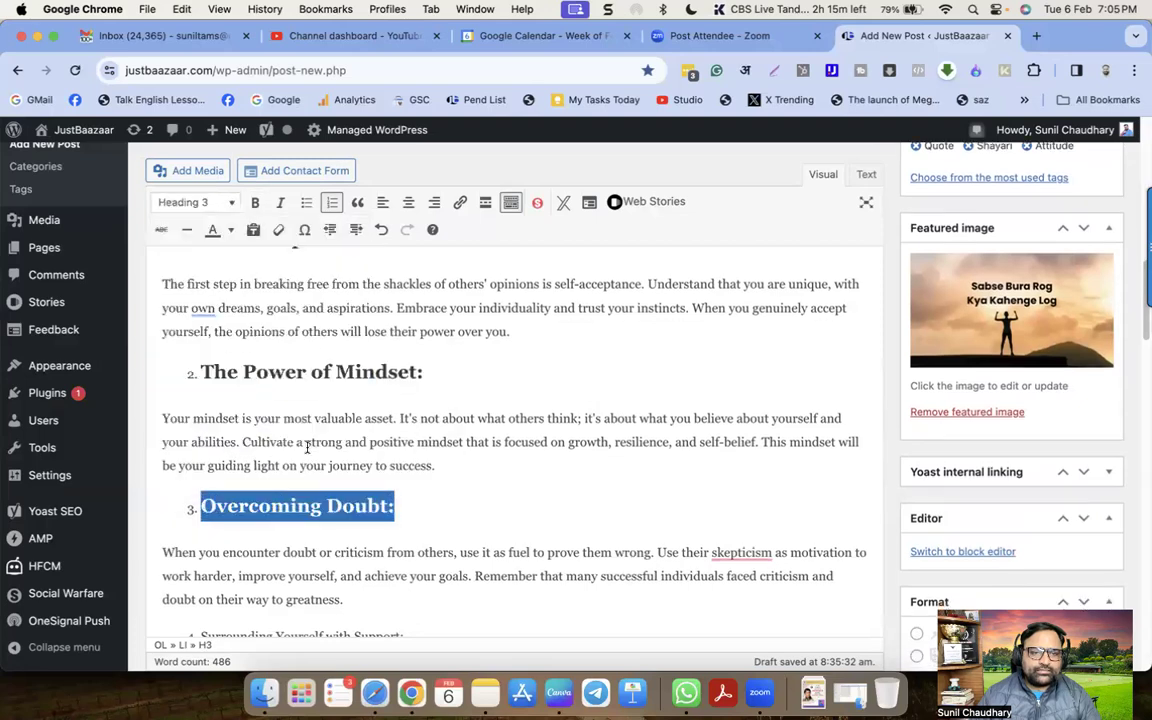
# Step: Format the list items "Surrounding Yourself with Support:" and "Learning from Failure:" as Heading 3
pyautogui.scroll(-3, 307, 447)
pyautogui.tripleClick(250, 518)
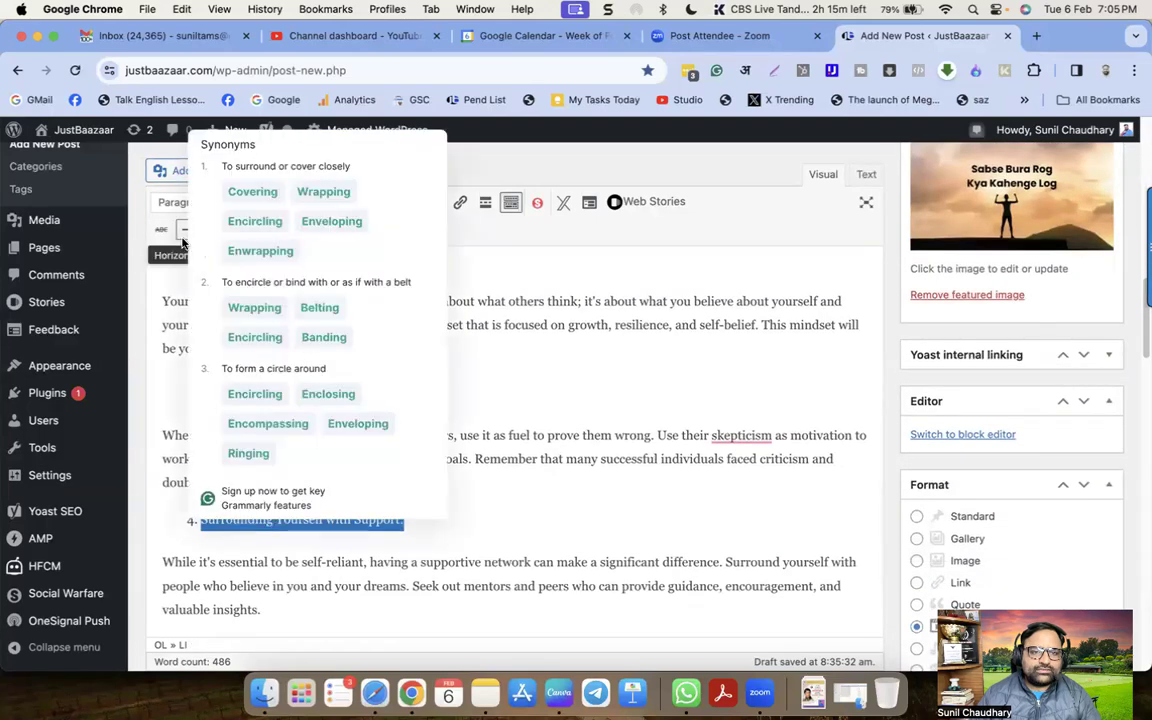
pyautogui.click(190, 202)
pyautogui.click(230, 328)
pyautogui.scroll(-3, 233, 510)
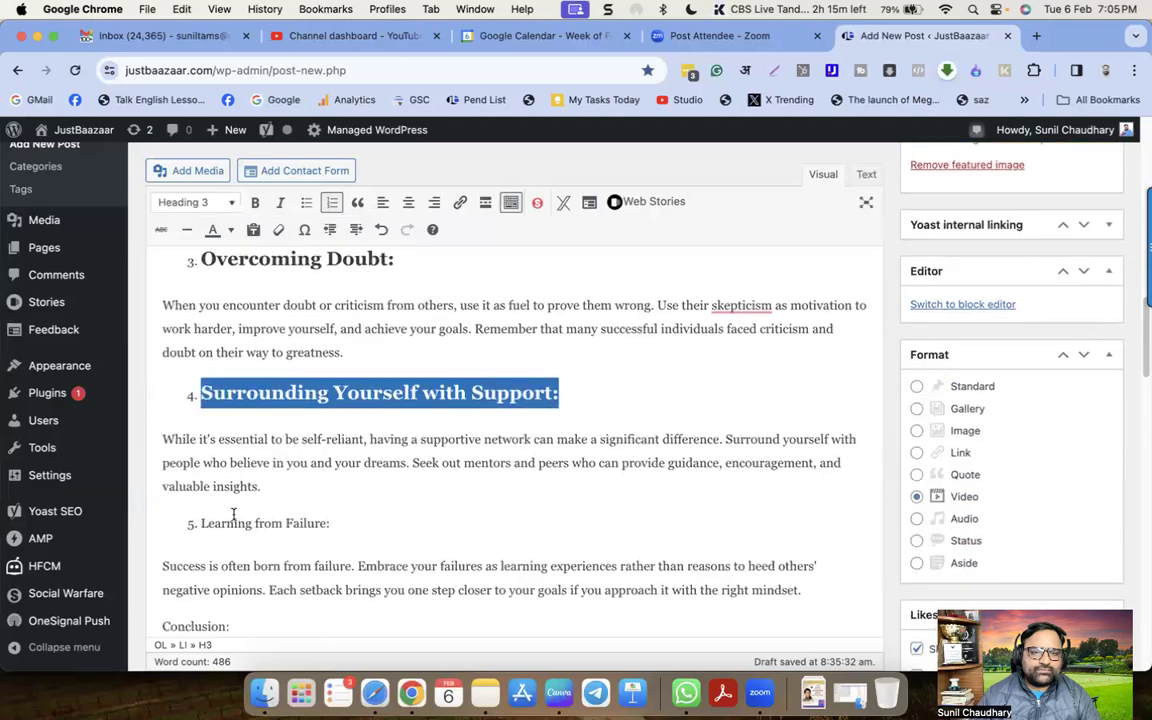
pyautogui.tripleClick(233, 518)
pyautogui.click(190, 202)
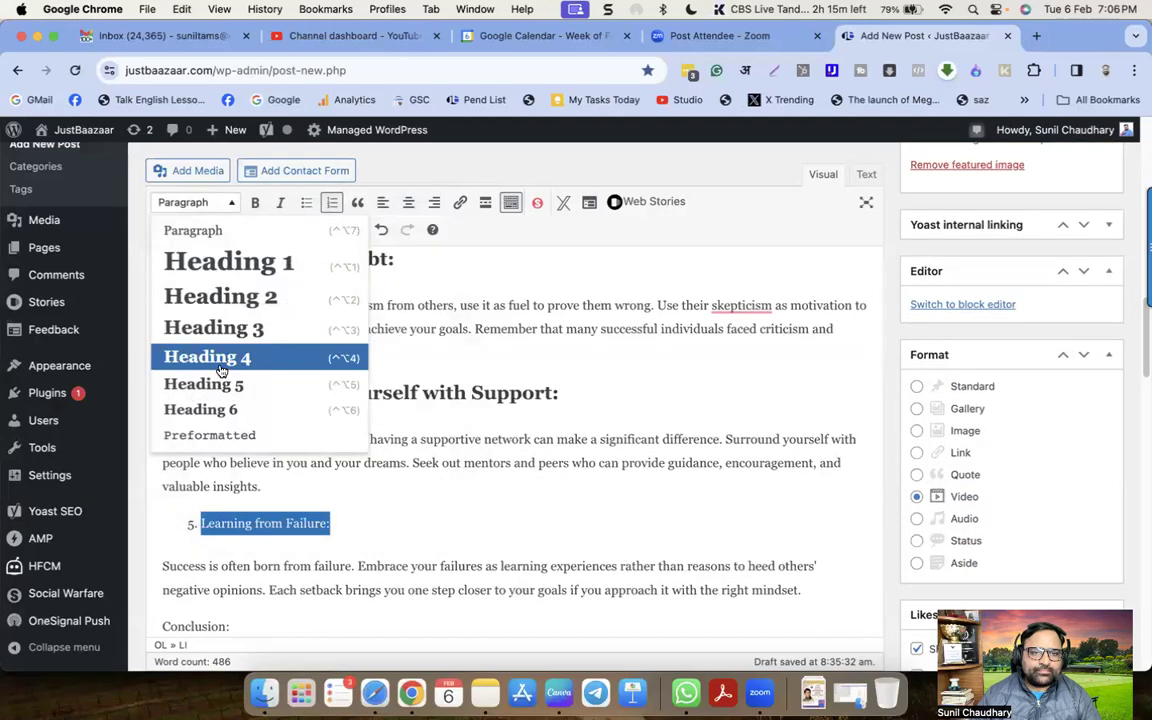
pyautogui.click(221, 358)
# Step: Format "Conclusion:" as Heading 3 and start a new paragraph after the article's last sentence
pyautogui.scroll(-3, 310, 435)
pyautogui.tripleClick(195, 459)
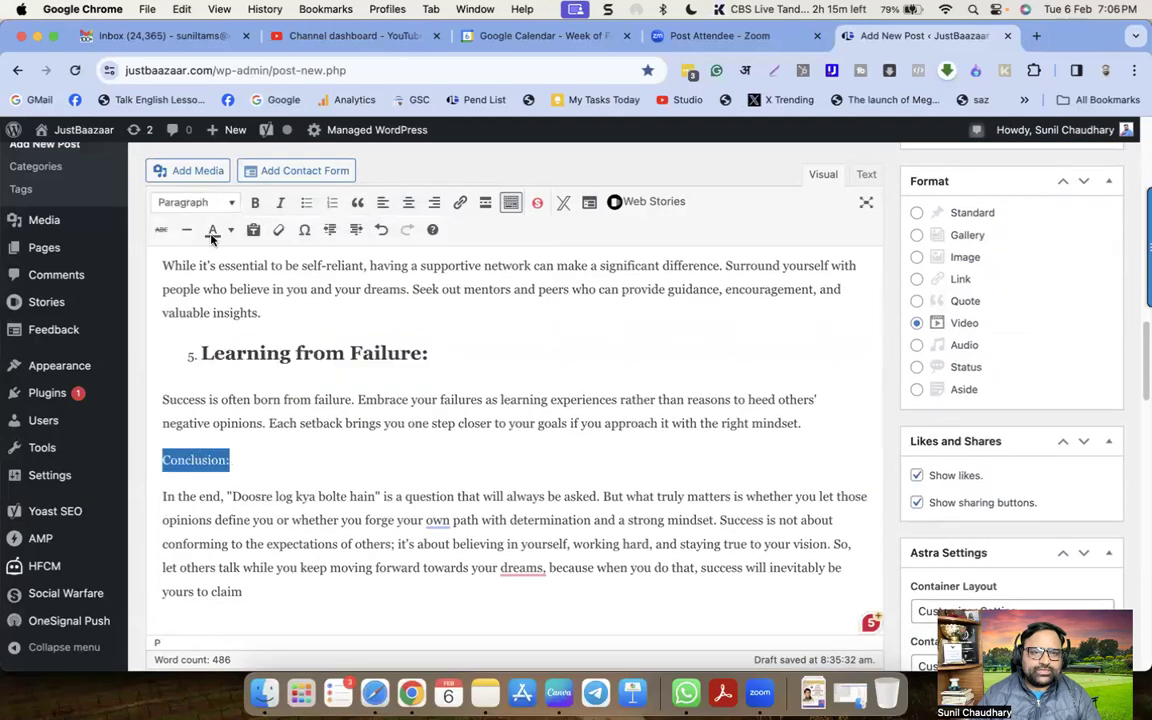
pyautogui.click(190, 202)
pyautogui.click(235, 327)
pyautogui.click(396, 514)
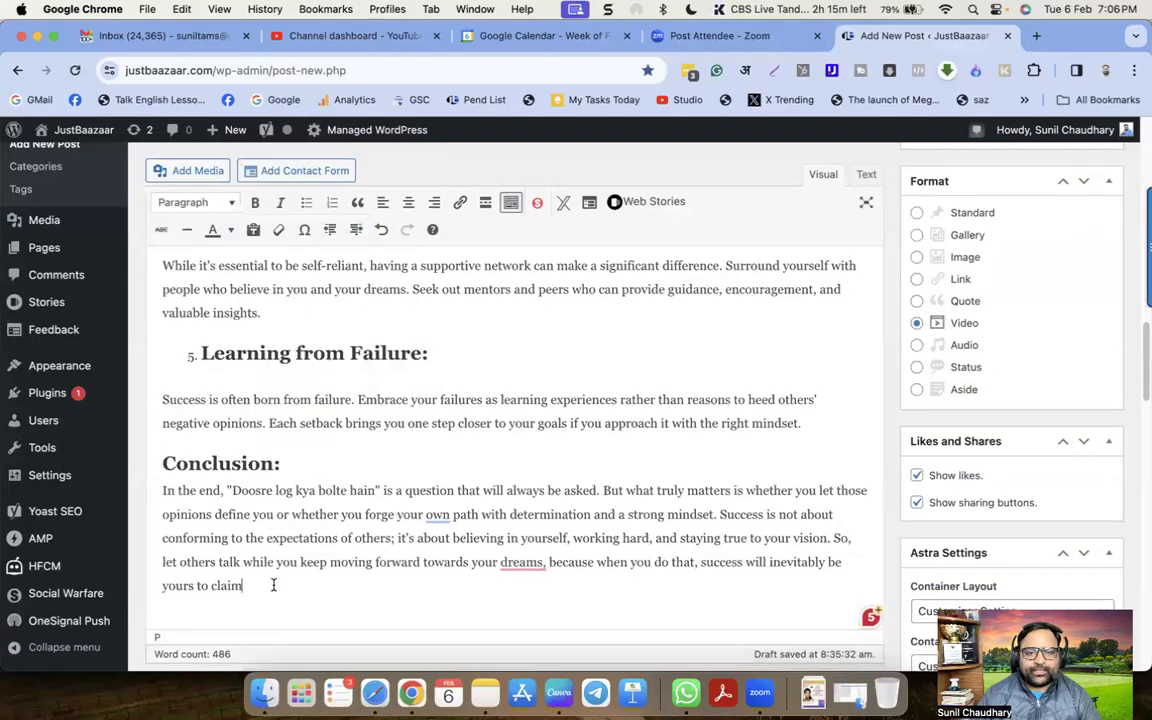
pyautogui.write('.')
pyautogui.press('Return')
# Step: Switch to Notes, copy the whole promotional HTML note dated 29/01/24, and return to the post in Chrome
pyautogui.scroll(20, 560, 445)
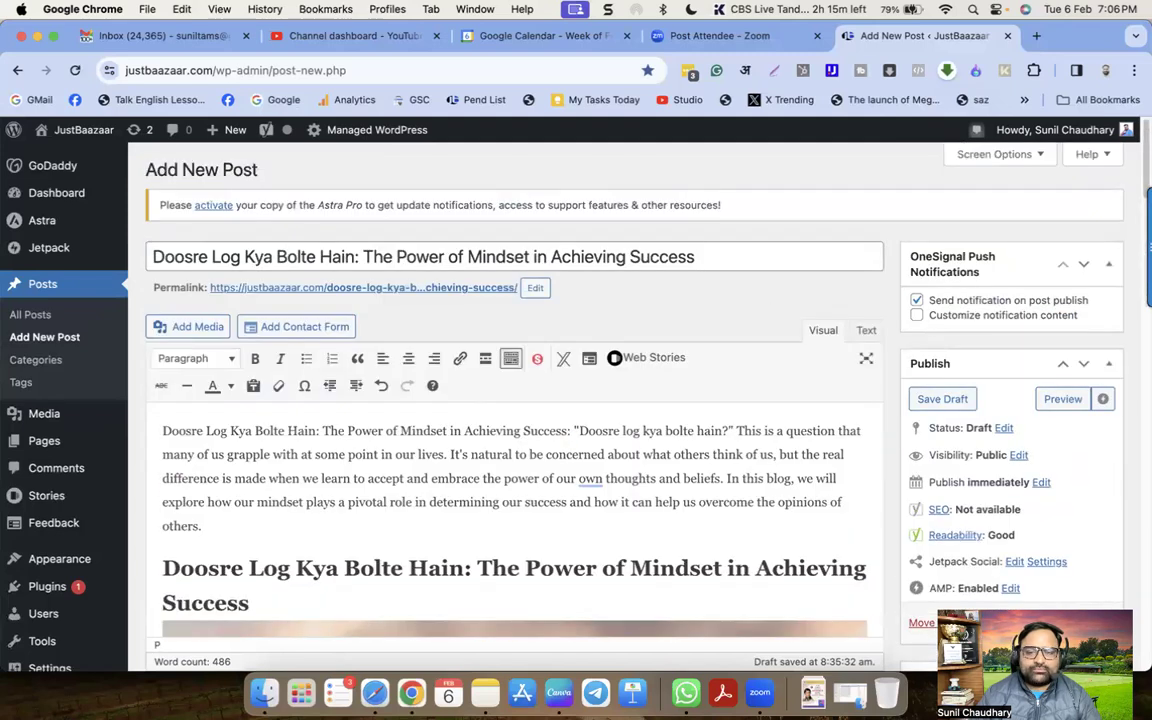
pyautogui.click(484, 693)
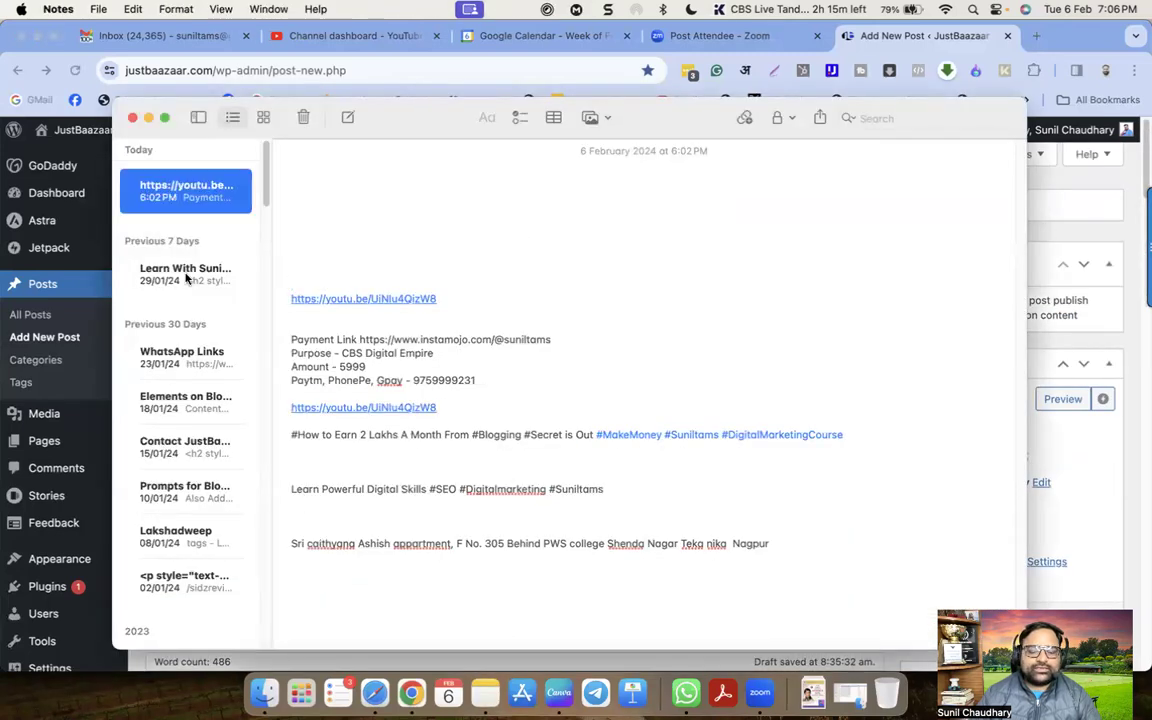
pyautogui.click(186, 274)
pyautogui.click(497, 358)
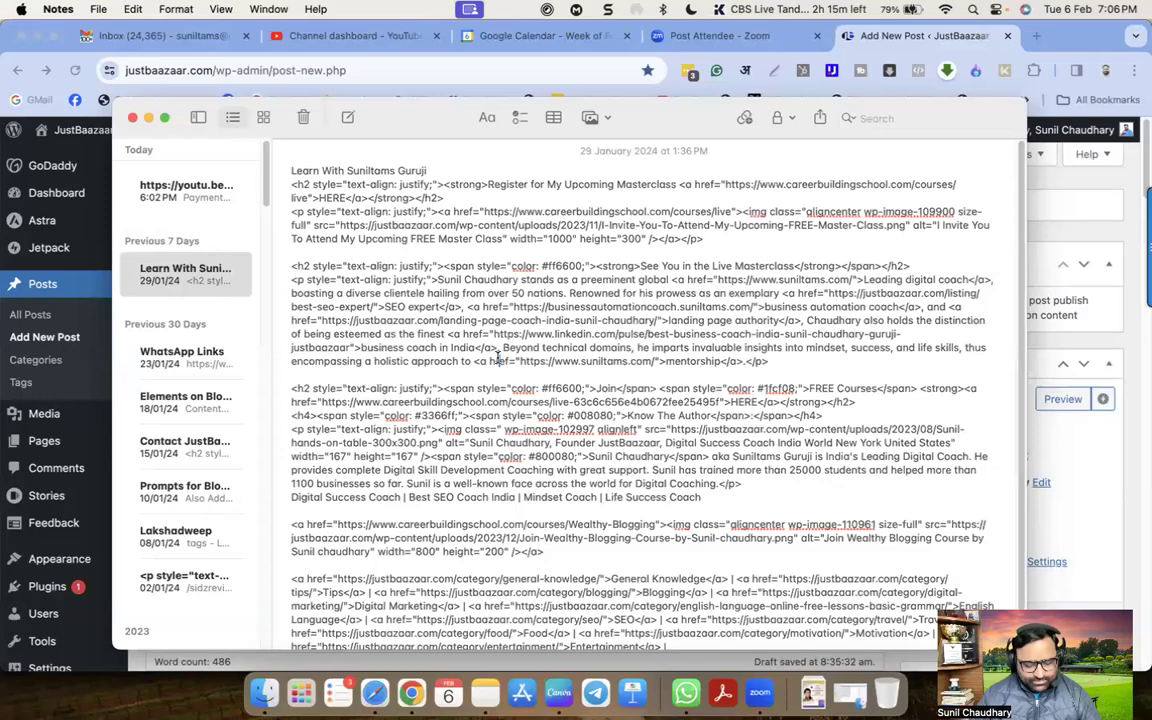
pyautogui.press('super+a')
pyautogui.press('super+Tab')
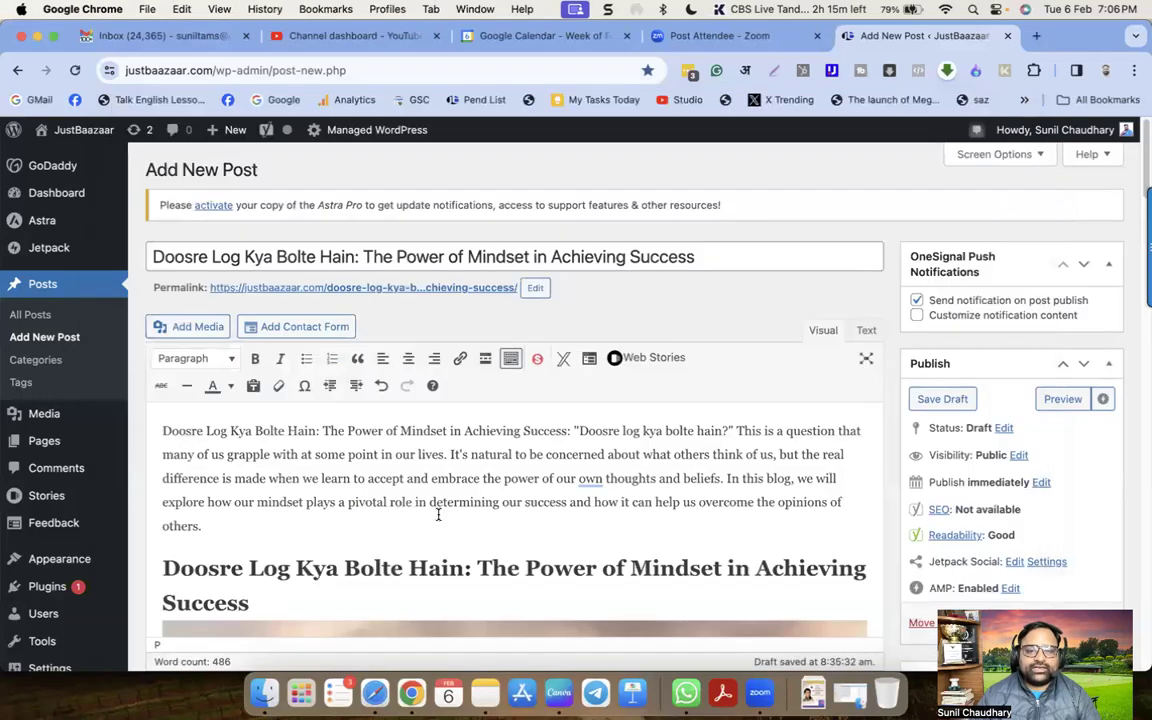
# Step: Mark the end of the article with the placeholder DDDD, replace it with the copied HTML in the source view, and return to the visual view
pyautogui.scroll(-20, 489, 482)
pyautogui.scroll(-3, 489, 482)
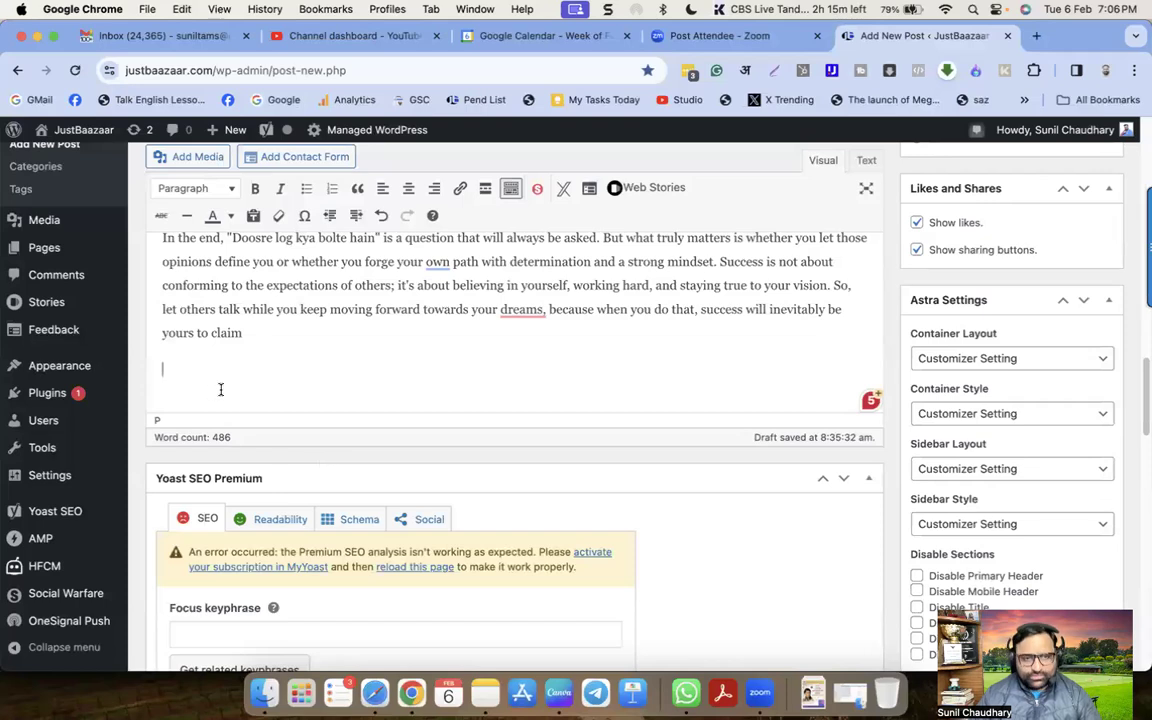
pyautogui.write('DDDD')
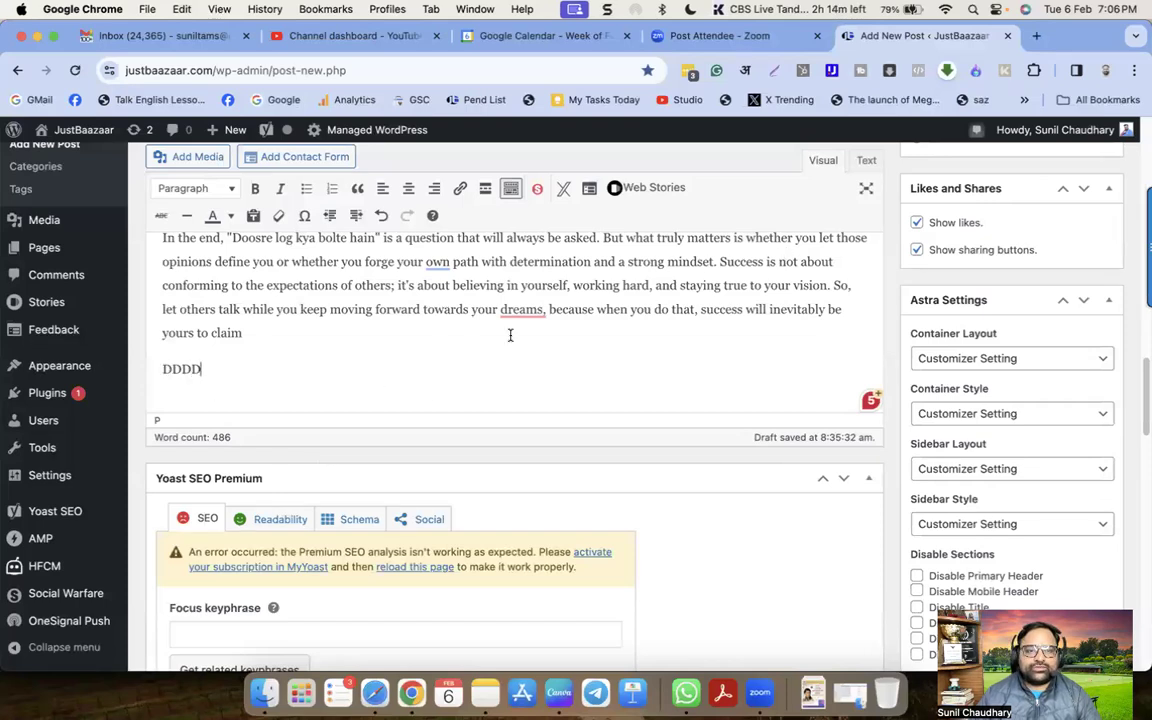
pyautogui.click(868, 162)
pyautogui.doubleClick(167, 405)
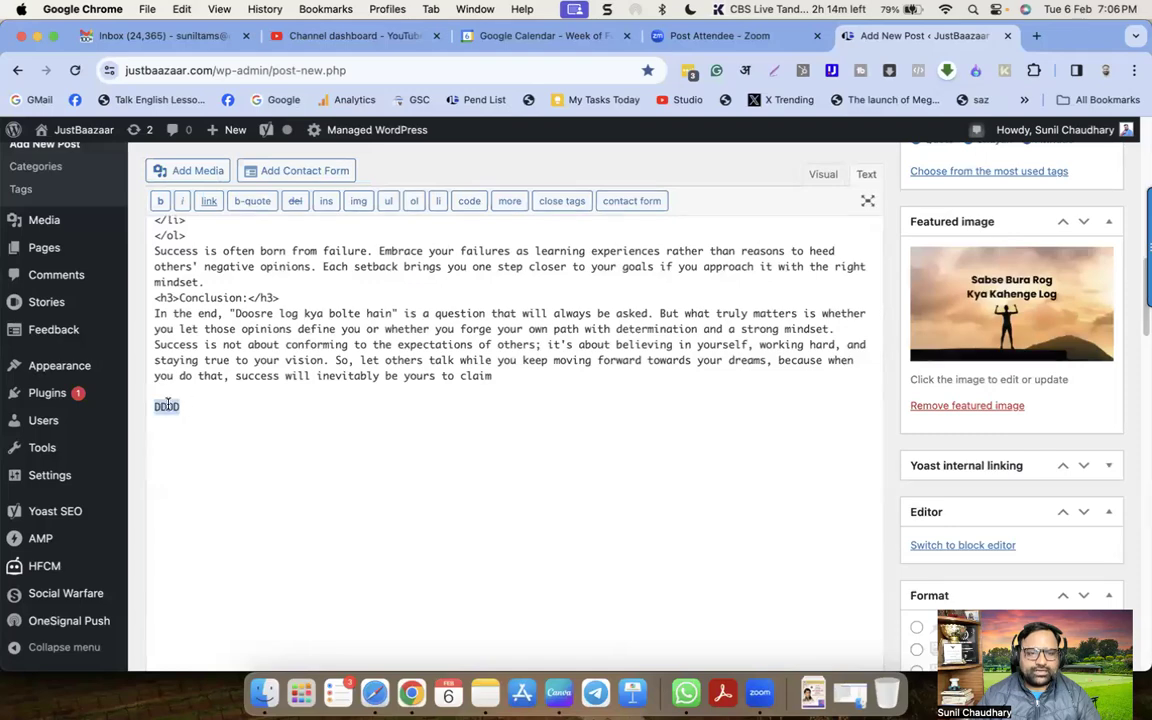
pyautogui.press('super+v')
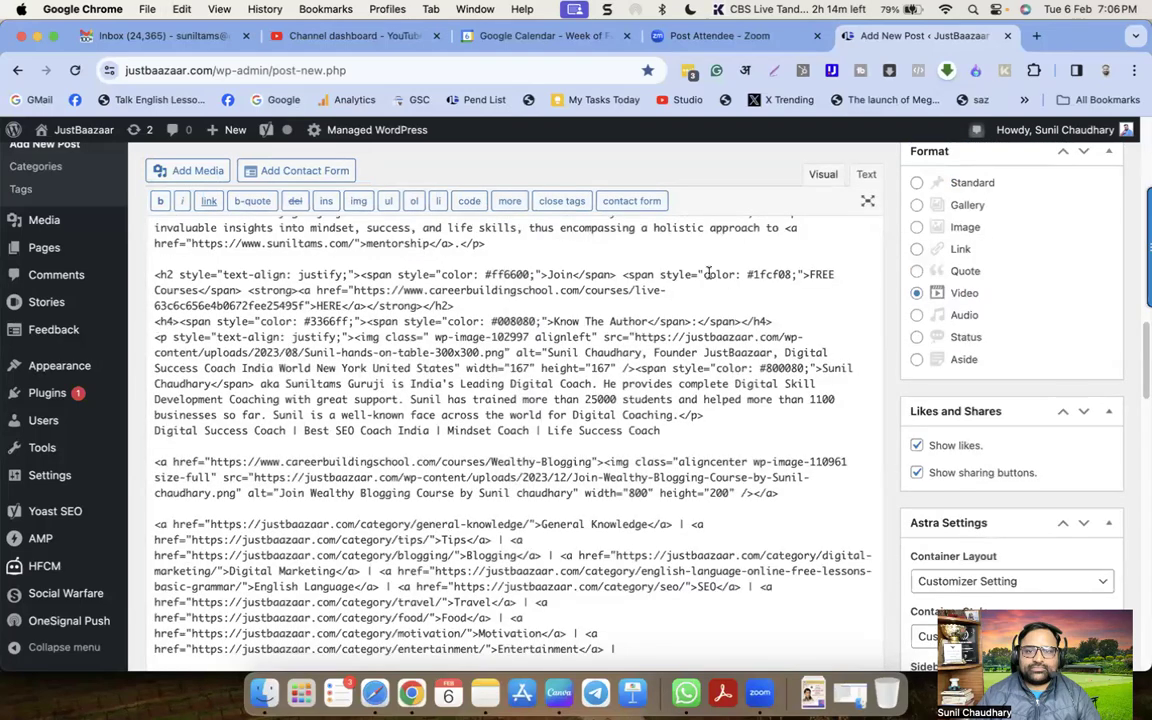
pyautogui.click(823, 174)
# Step: Review the rendered promotional block at the end of the post, including its masterclass banner, author section and category links
pyautogui.scroll(10, 465, 450)
pyautogui.scroll(-5, 468, 460)
pyautogui.scroll(10, 465, 470)
pyautogui.scroll(-8, 466, 476)
pyautogui.scroll(-10, 424, 563)
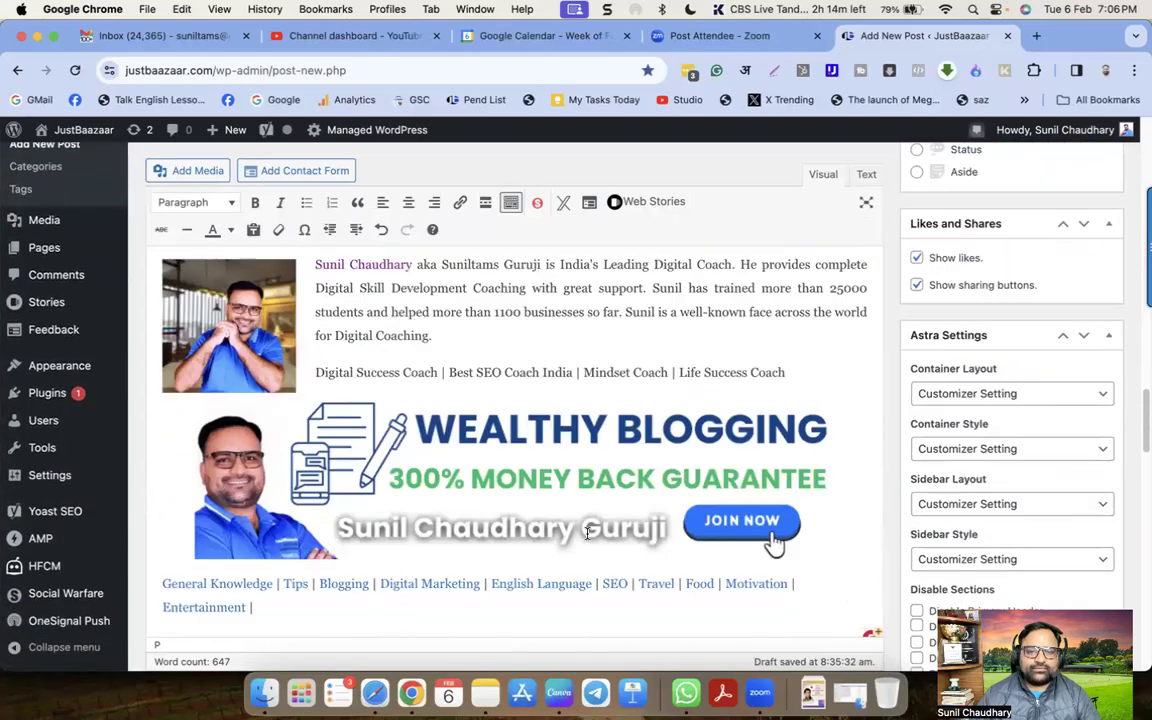
pyautogui.scroll(5, 507, 390)
pyautogui.scroll(-6, 460, 378)
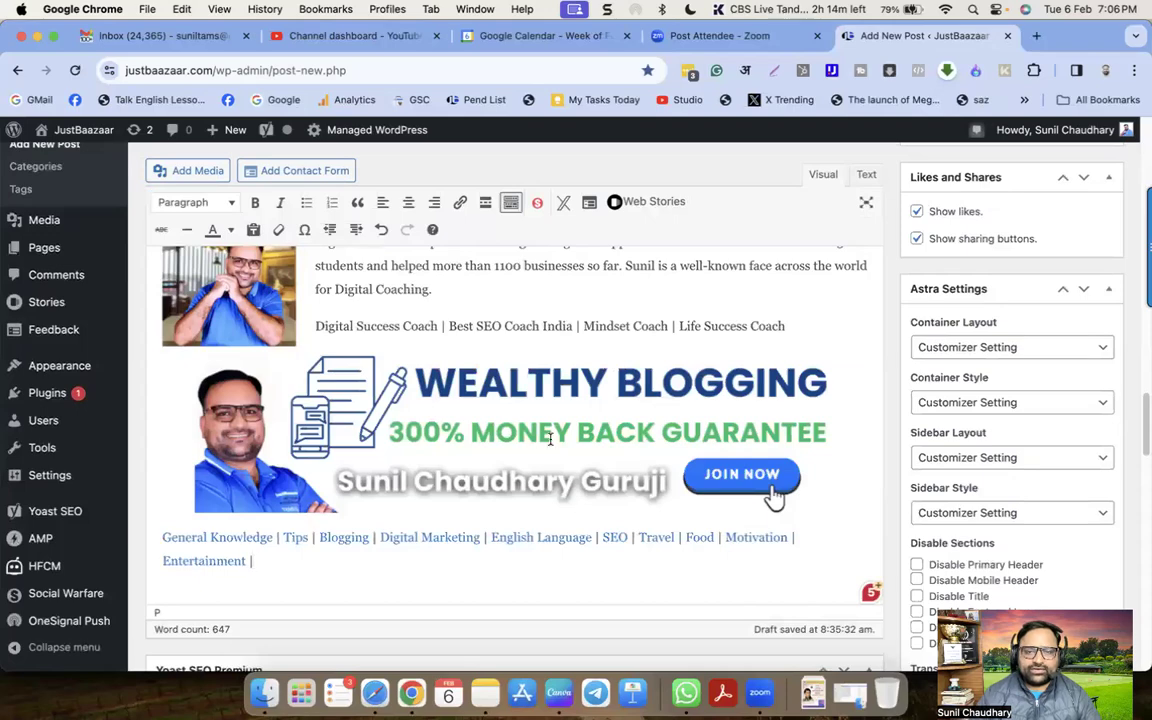
pyautogui.scroll(15, 555, 440)
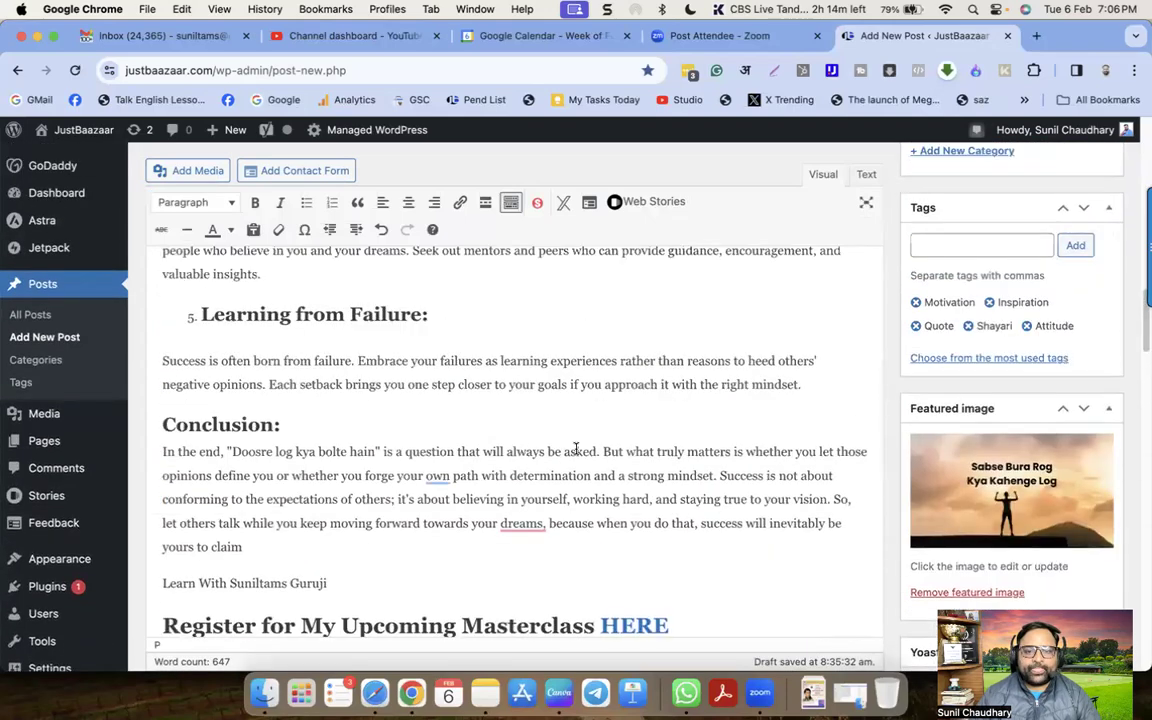
pyautogui.scroll(-10, 580, 450)
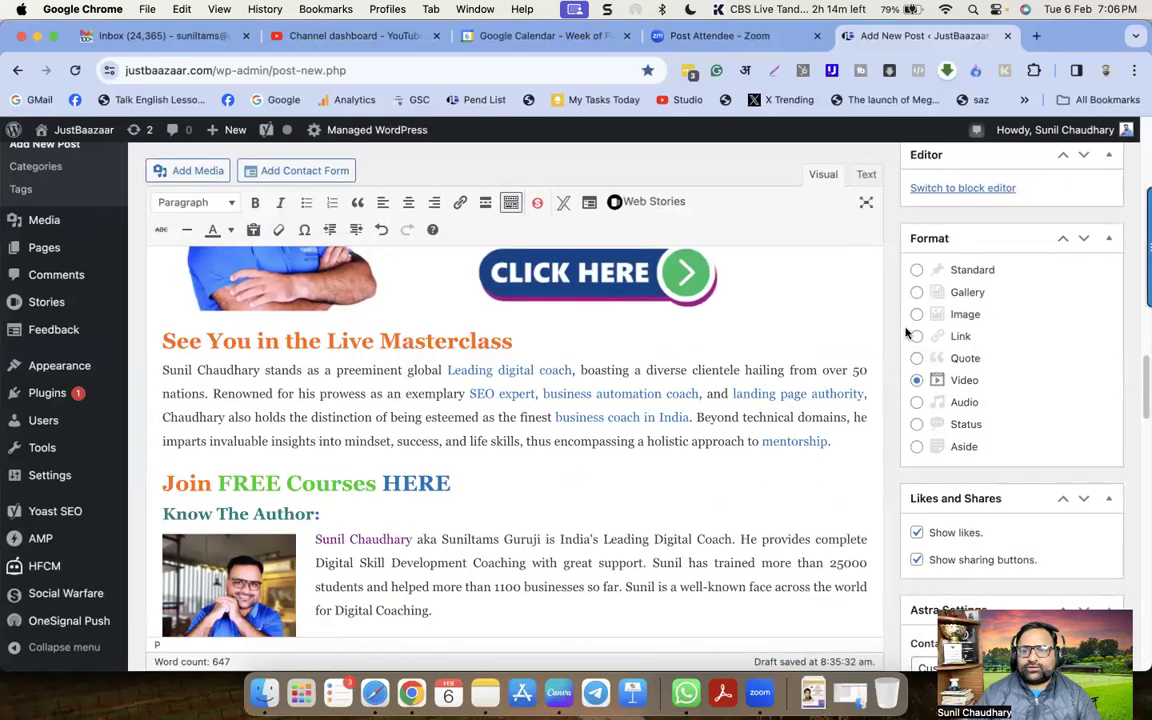
pyautogui.scroll(-6, 746, 400)
pyautogui.scroll(-4, 760, 410)
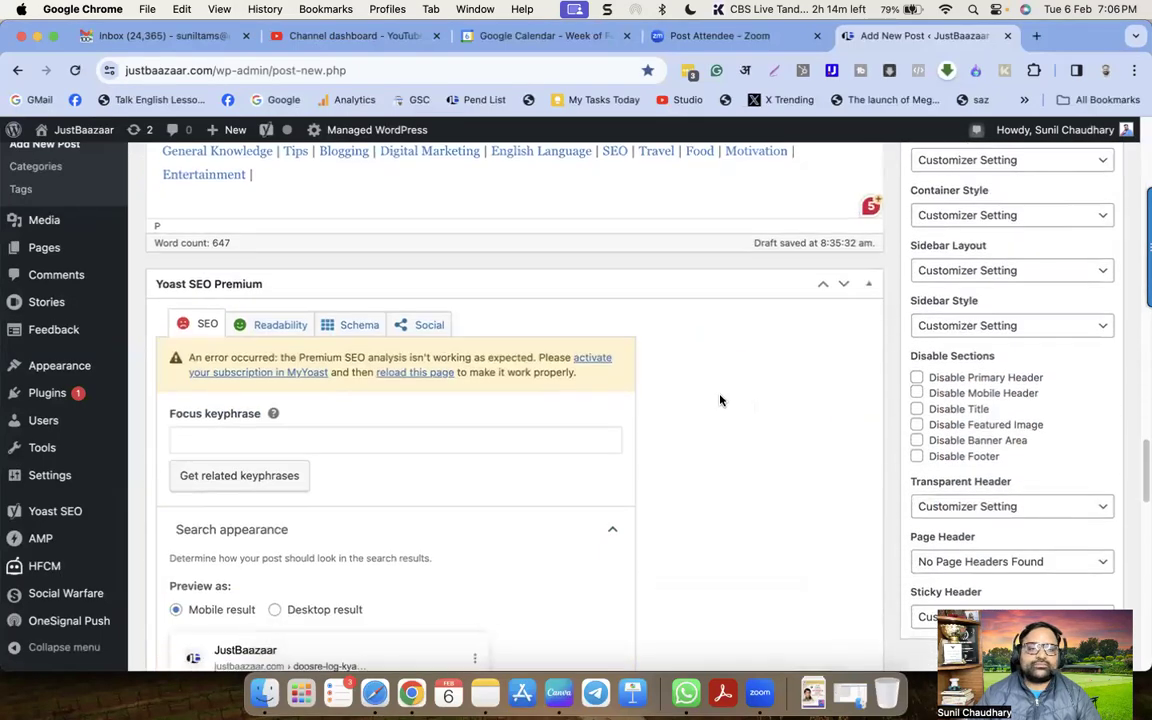
# Step: Copy the post title into the Yoast focus keyphrase and shorten it to "Doosre Log Kya Bolte Hain"
pyautogui.scroll(20, 720, 398)
pyautogui.tripleClick(224, 256)
pyautogui.press('super+c')
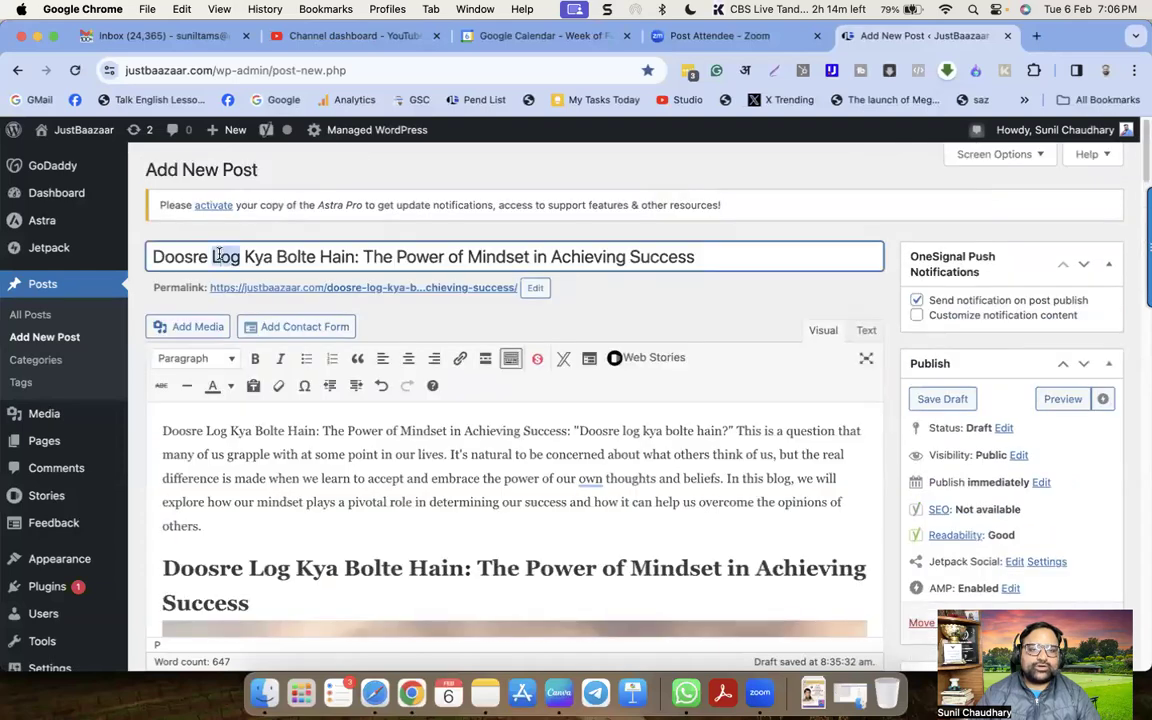
pyautogui.scroll(-15, 377, 432)
pyautogui.scroll(-10, 377, 432)
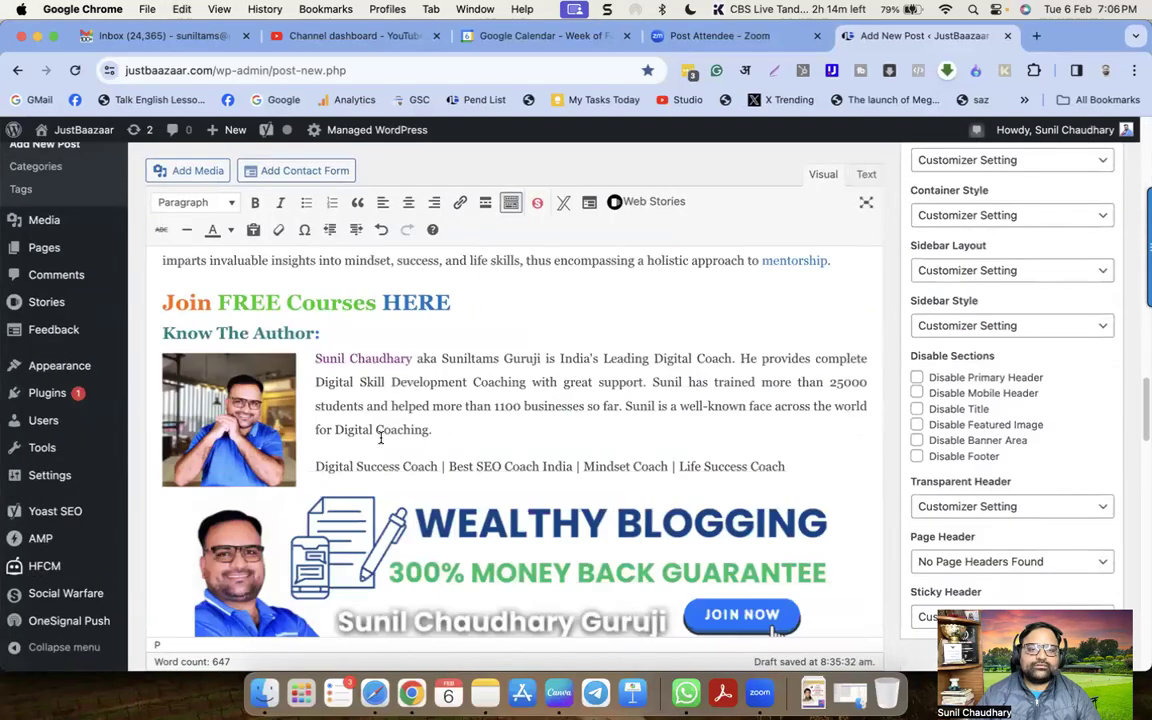
pyautogui.scroll(2, 300, 300)
pyautogui.click(222, 231)
pyautogui.press('super+v')
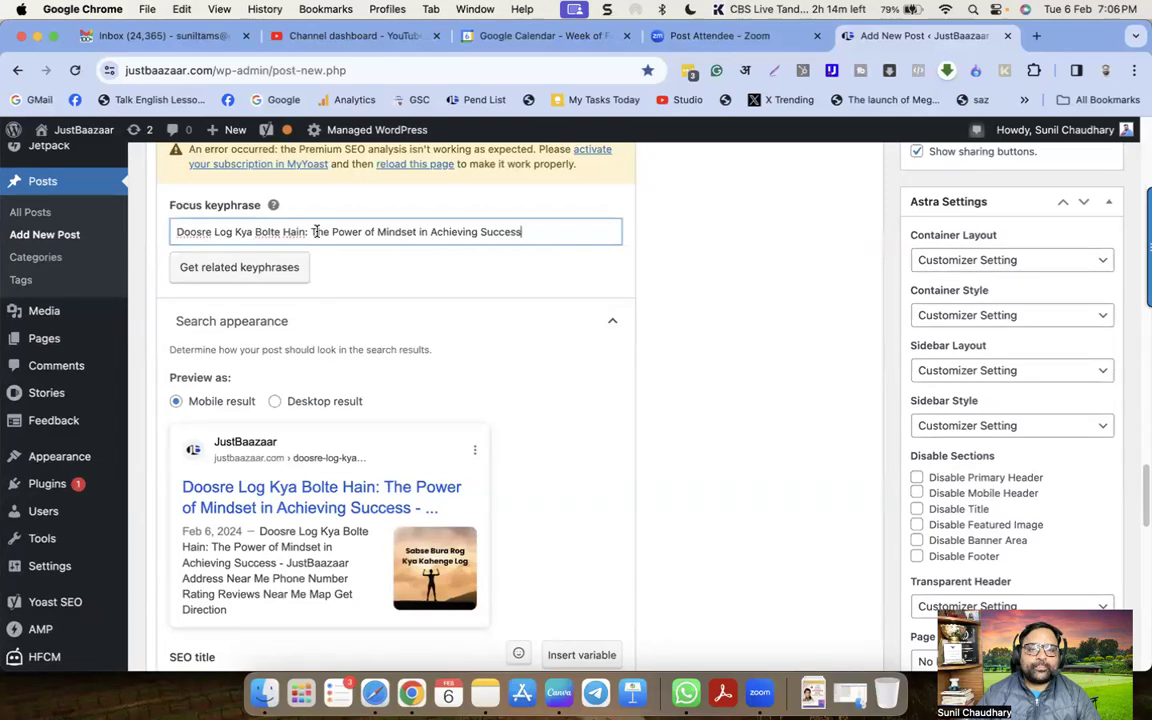
pyautogui.moveTo(305, 232); pyautogui.dragTo(594, 250)
pyautogui.press('BackSpace')
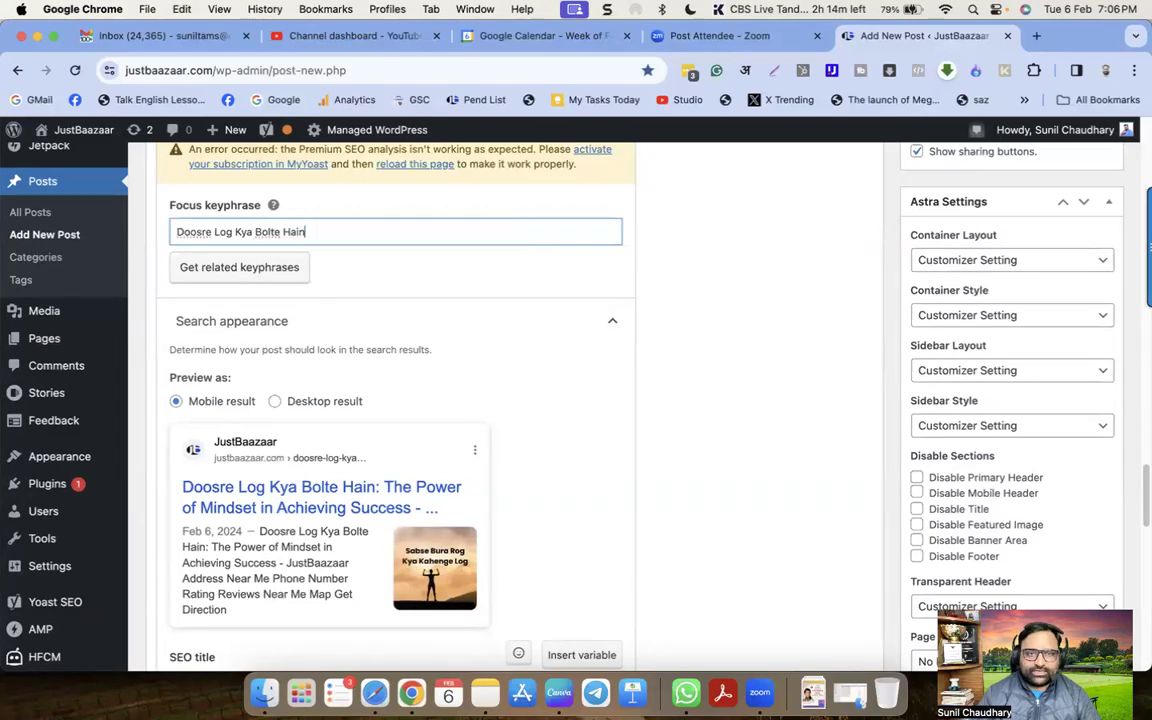
# Step: Replace the SEO title with the post title, shortened to "Doosre Log Kya Bolte Hain: The Power of Mindset"
pyautogui.scroll(-5, 460, 400)
pyautogui.click(424, 366)
pyautogui.press('super+a')
pyautogui.press('super+v')
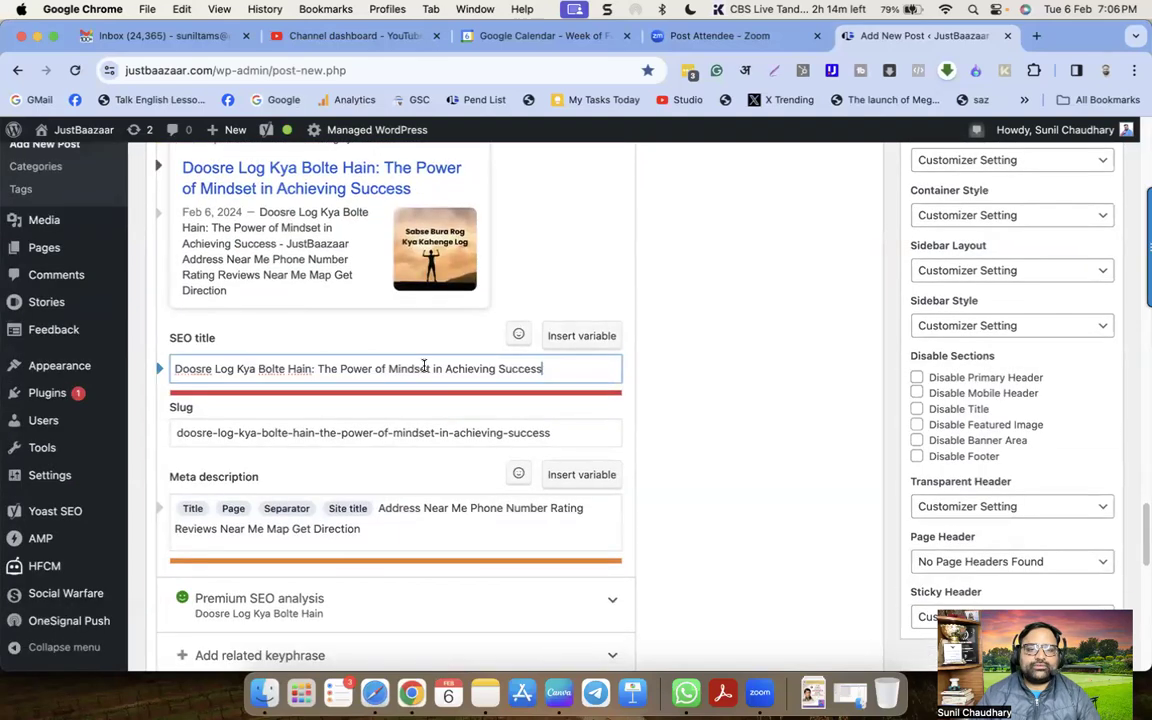
pyautogui.scroll(-2, 550, 350)
pyautogui.press('BackSpace')
pyautogui.press('BackSpace')
pyautogui.press('BackSpace')
pyautogui.press('BackSpace')
pyautogui.press('BackSpace')
pyautogui.press('BackSpace')
pyautogui.press('BackSpace')
pyautogui.press('BackSpace')
pyautogui.press('BackSpace')
pyautogui.press('BackSpace')
pyautogui.press('BackSpace')
pyautogui.press('BackSpace')
pyautogui.press('BackSpace')
pyautogui.press('BackSpace')
pyautogui.press('BackSpace')
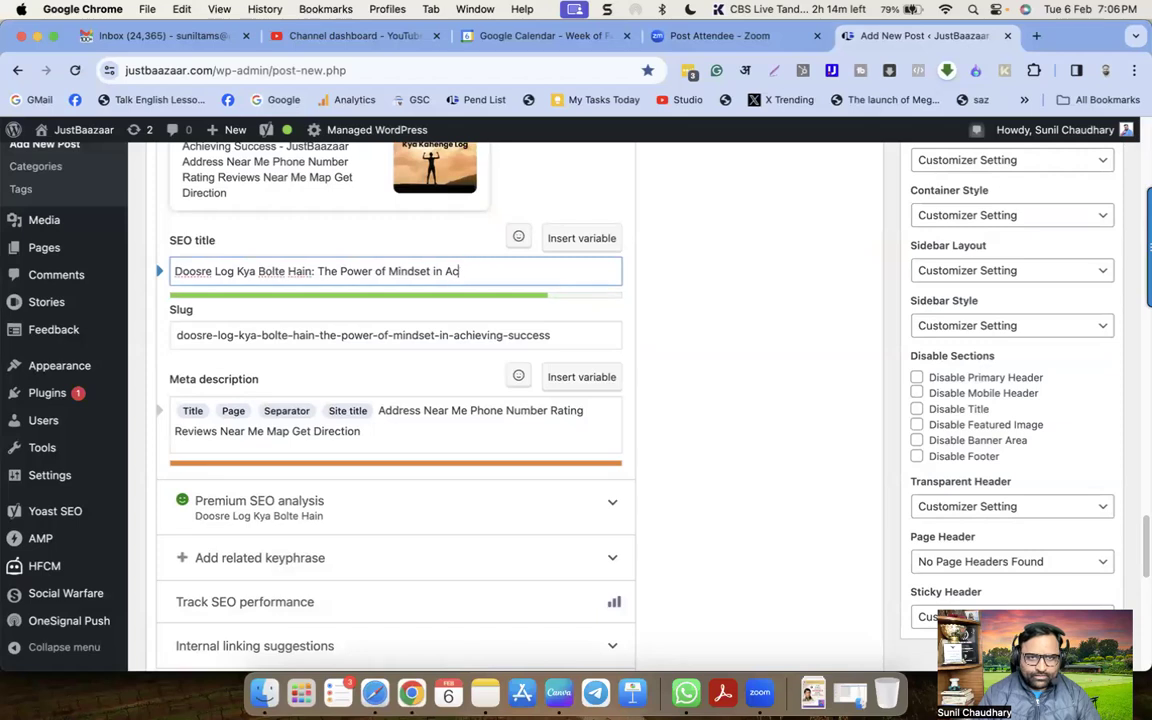
# Step: Replace the meta description with the copied post title followed by "Attitude Shayari Life Skills Motivation Inspiration Coaching Guidance"
pyautogui.click(452, 403)
pyautogui.press('super+a')
pyautogui.press('super+v')
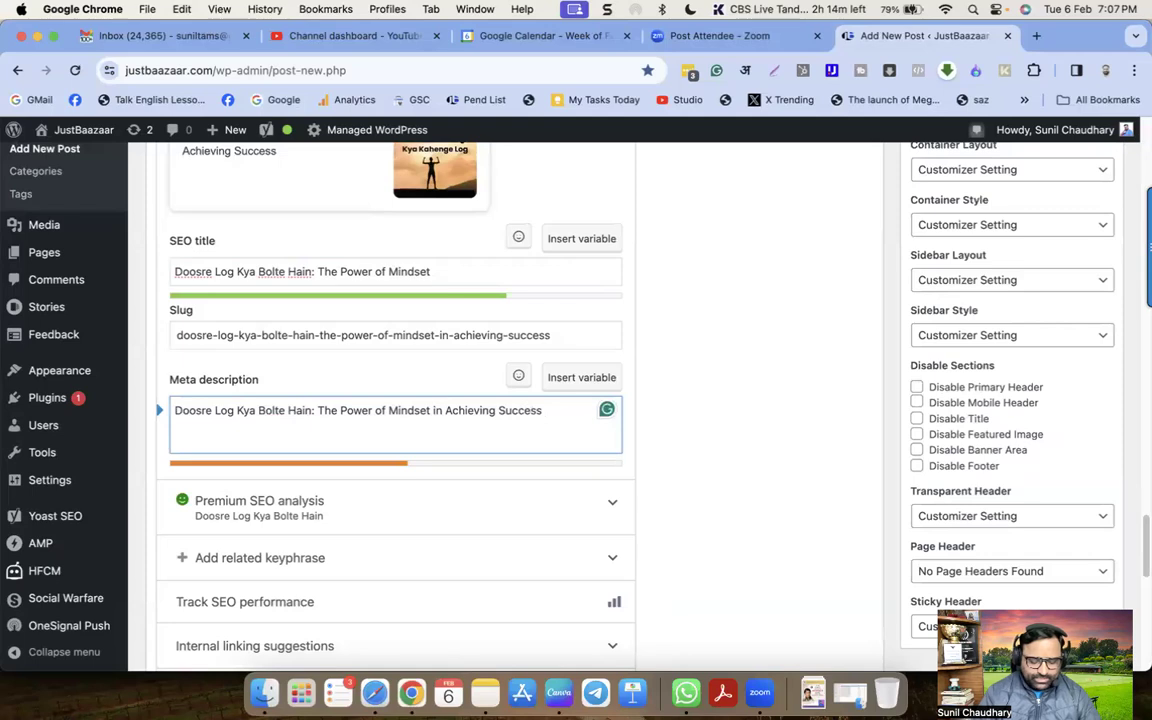
pyautogui.write('Attitude Sha')
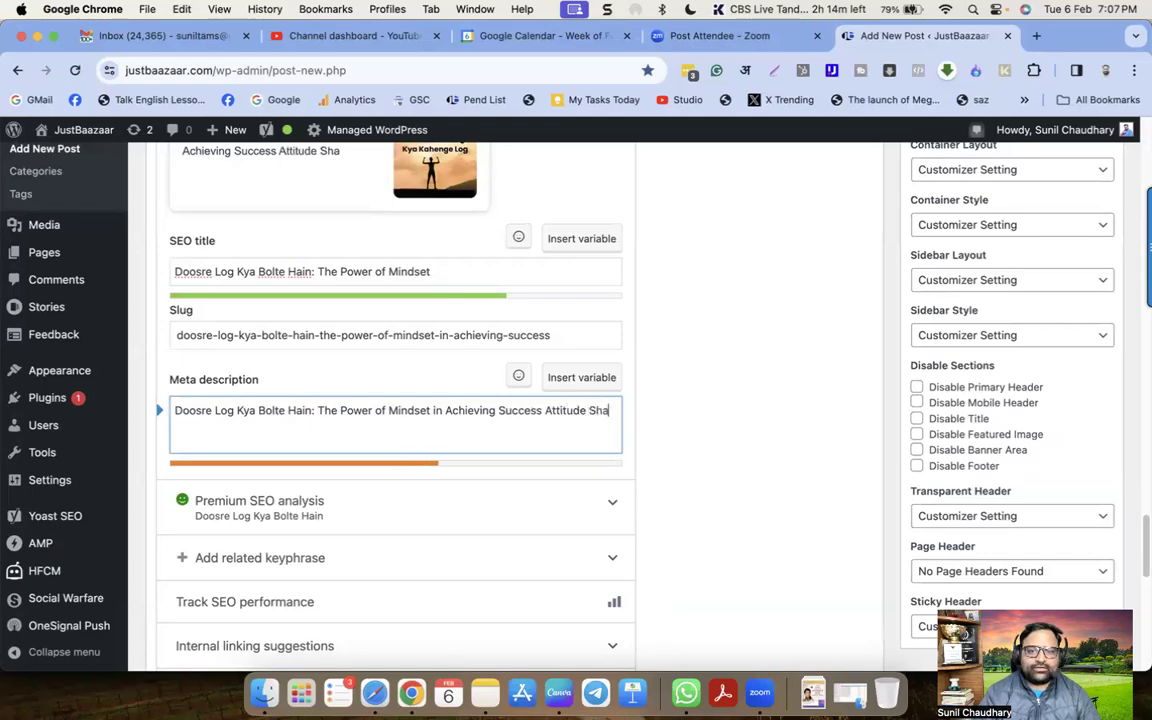
pyautogui.write('yari Life')
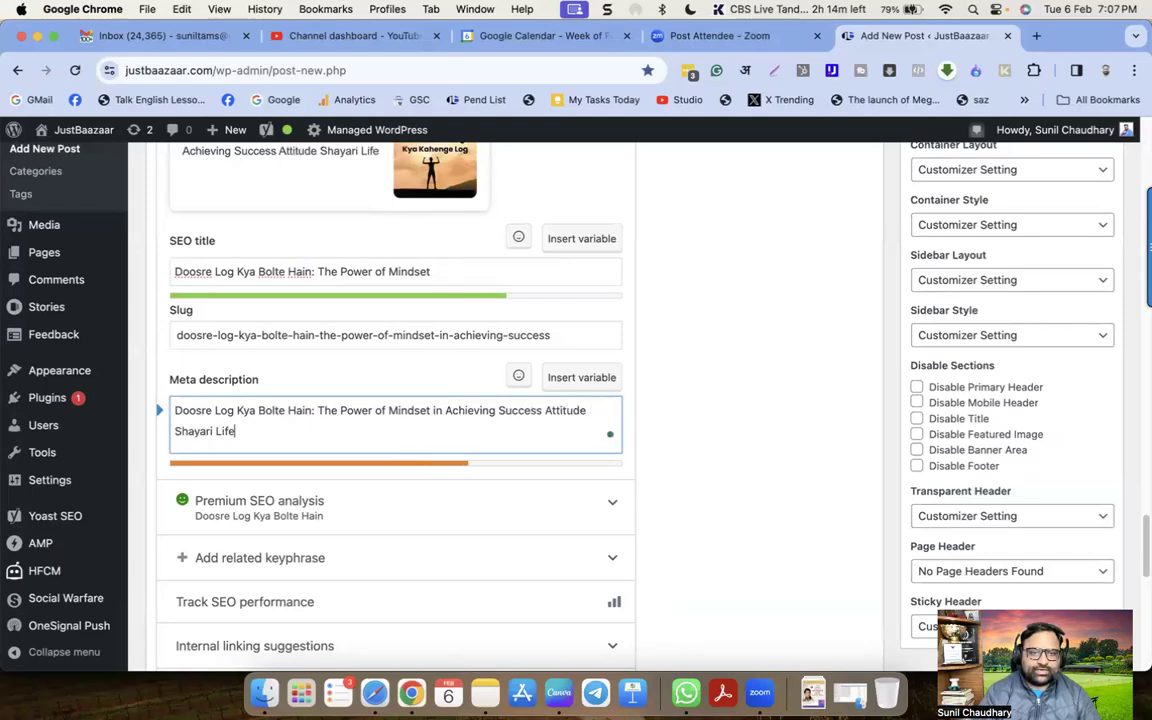
pyautogui.write(' Skills Motivation Inspir')
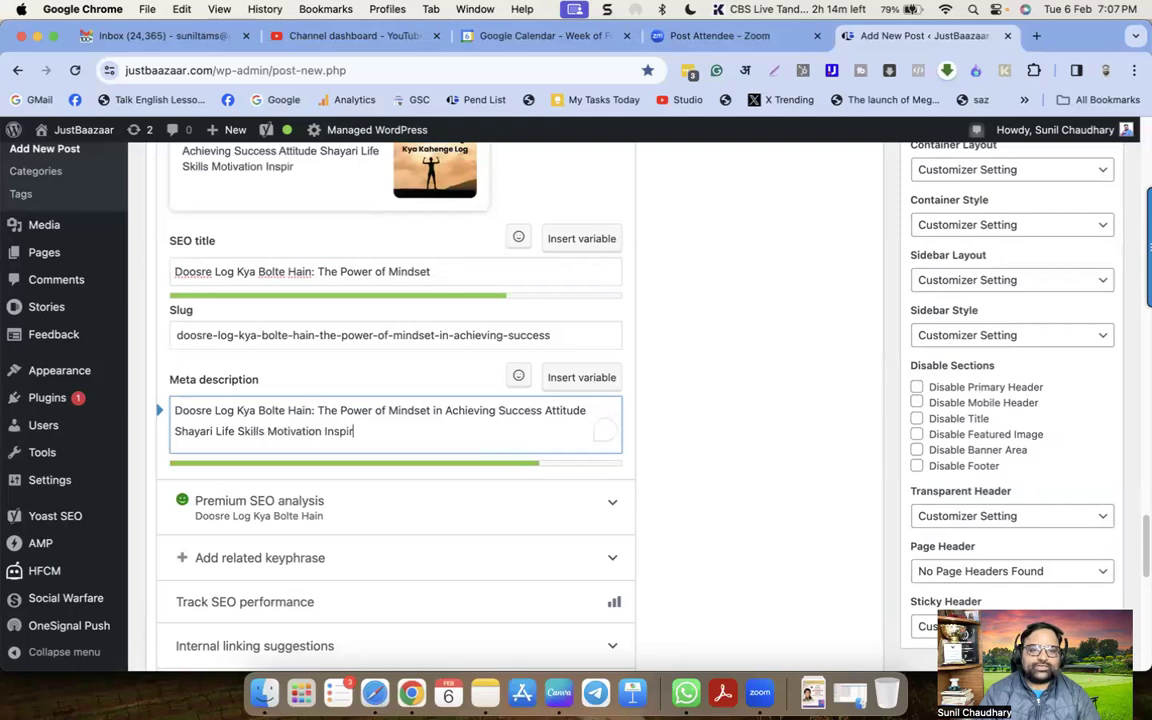
pyautogui.write('ation Coac')
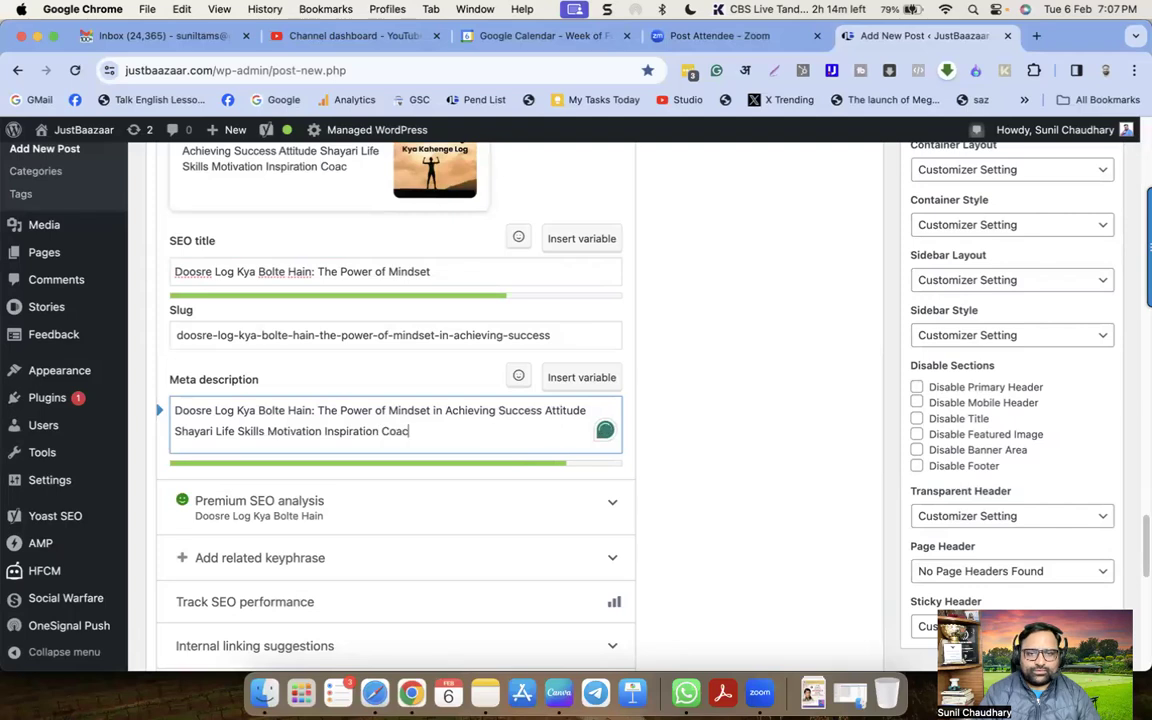
pyautogui.write('hing Guidance')
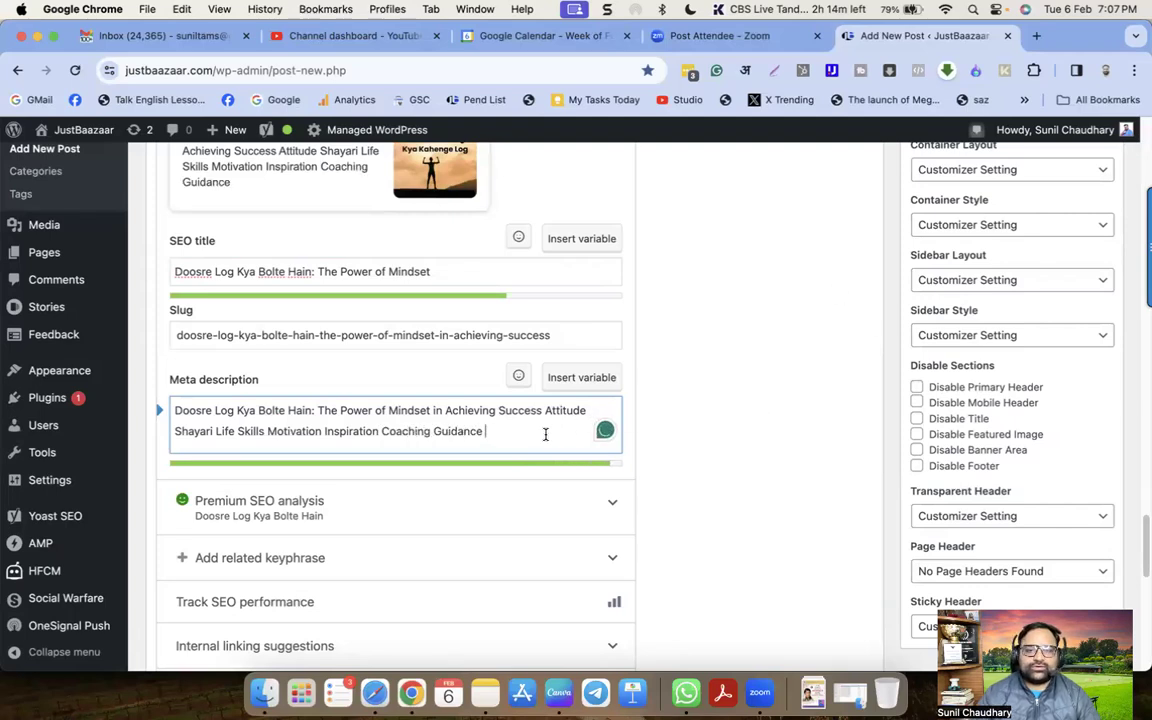
pyautogui.moveTo(511, 431); pyautogui.dragTo(738, 388)
pyautogui.click(735, 388)
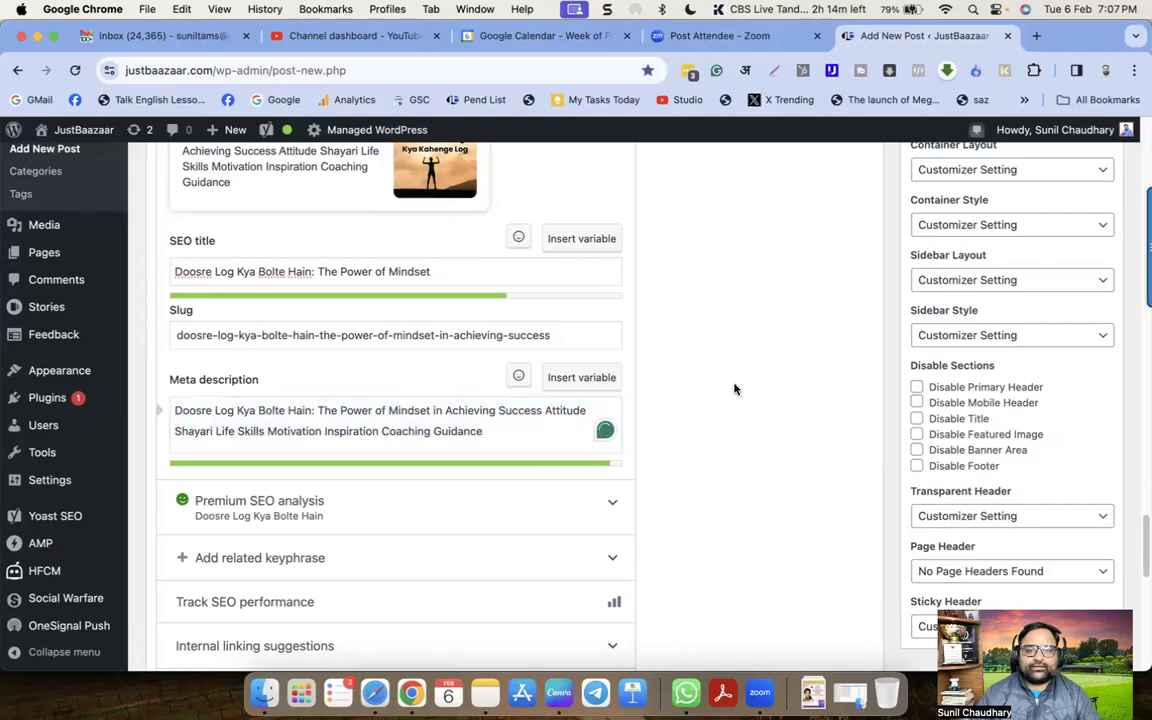
# Step: Expand the Premium SEO analysis and review its problems and improvements against the focus keyphrase and search preview
pyautogui.scroll(-3, 407, 387)
pyautogui.click(407, 387)
pyautogui.scroll(-3, 220, 495)
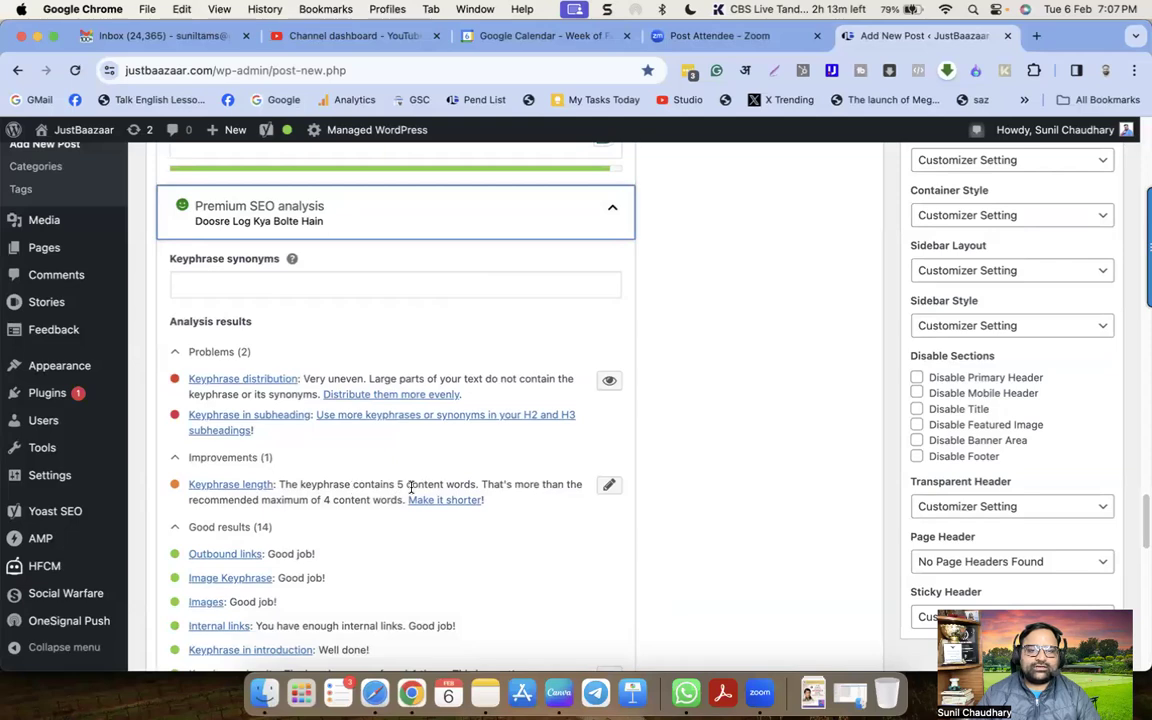
pyautogui.scroll(10, 435, 484)
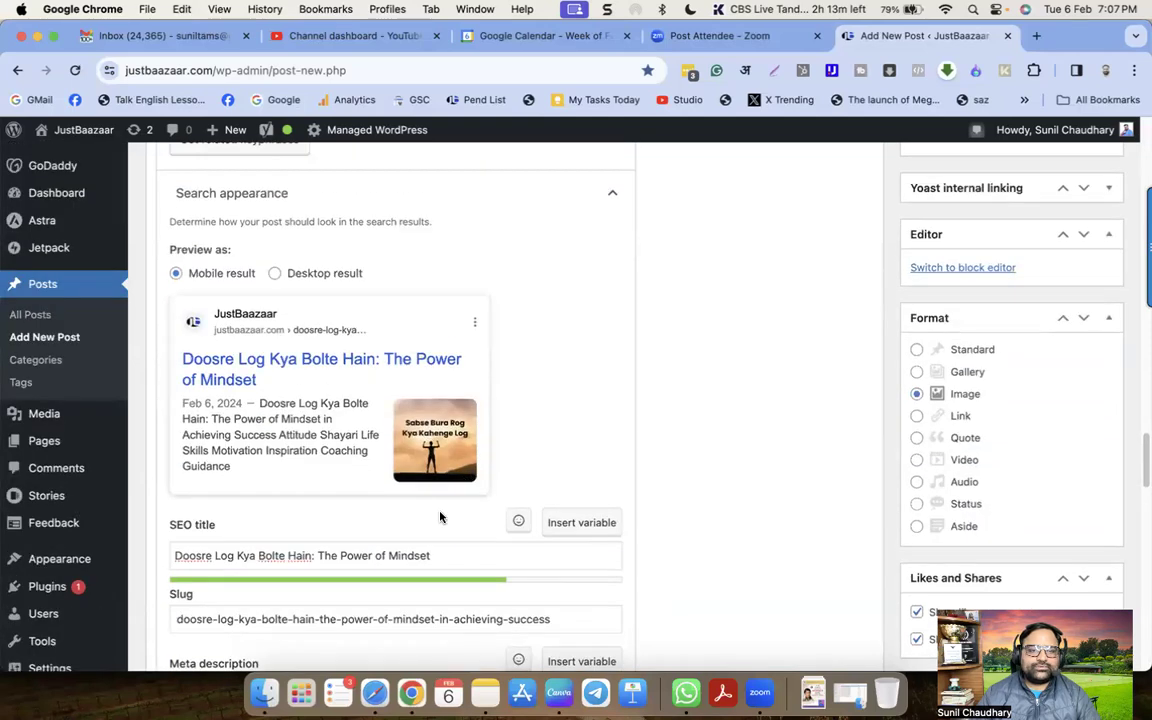
pyautogui.scroll(-5, 441, 515)
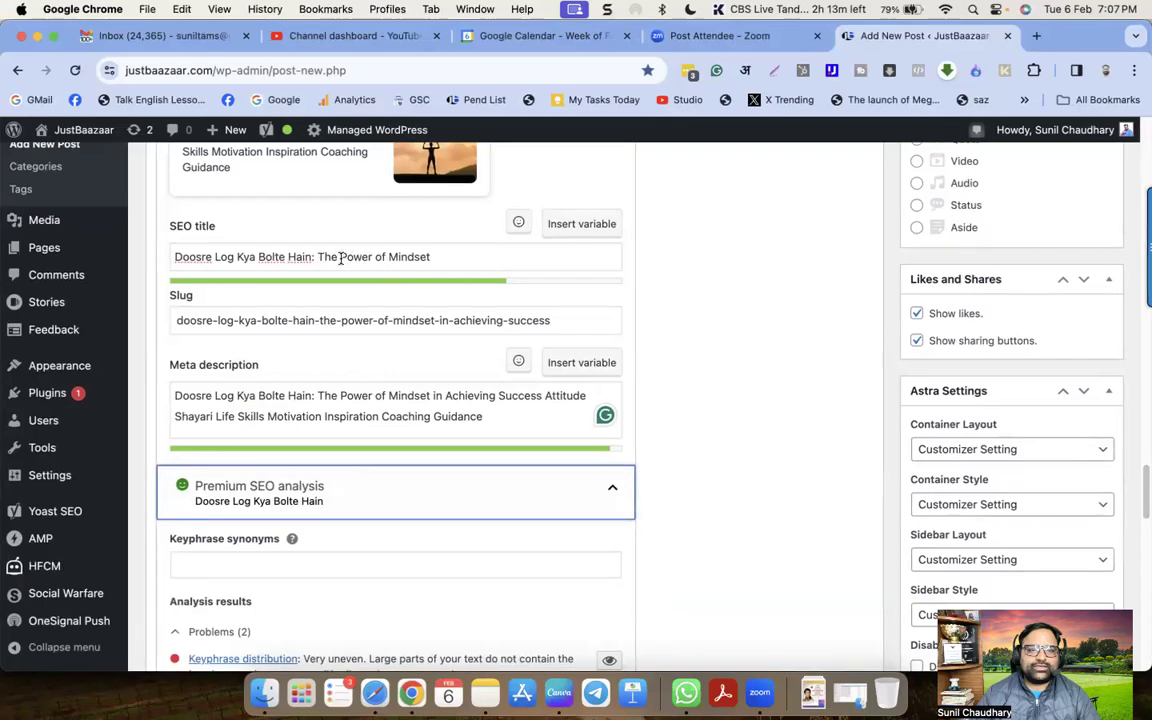
pyautogui.scroll(8, 335, 280)
pyautogui.moveTo(310, 339); pyautogui.dragTo(171, 318)
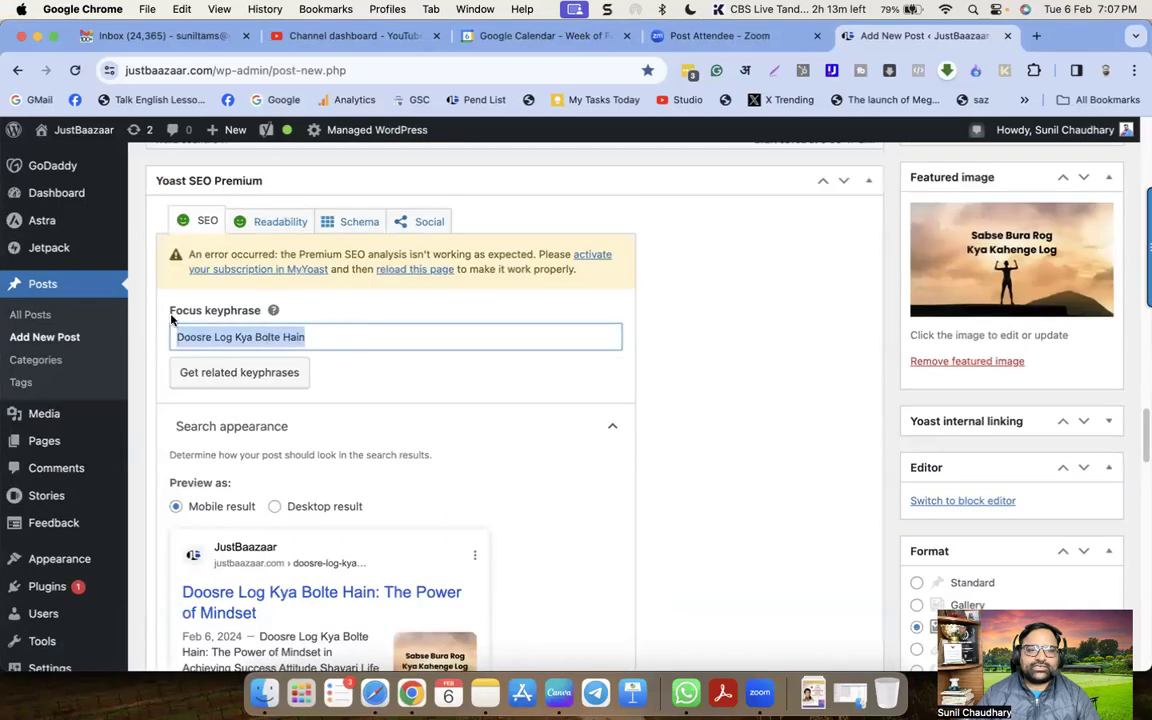
pyautogui.click(725, 343)
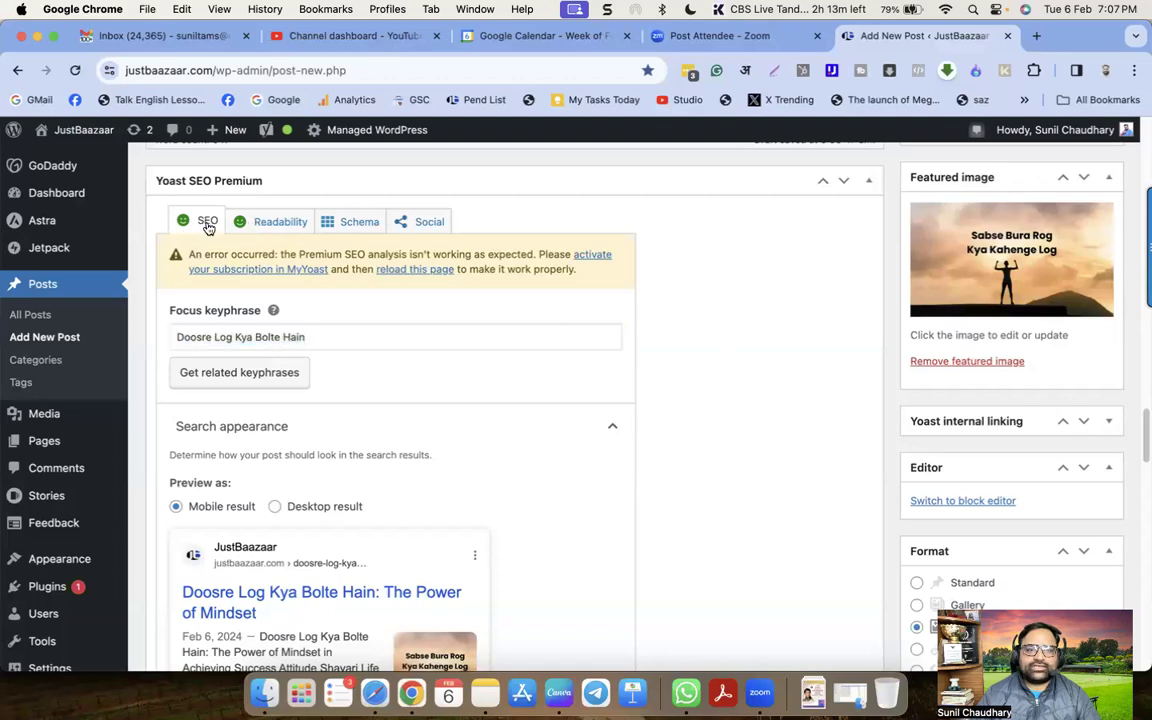
# Step: Check the post content from the footer block back up to the heading and image, and publish the post
pyautogui.scroll(15, 300, 340)
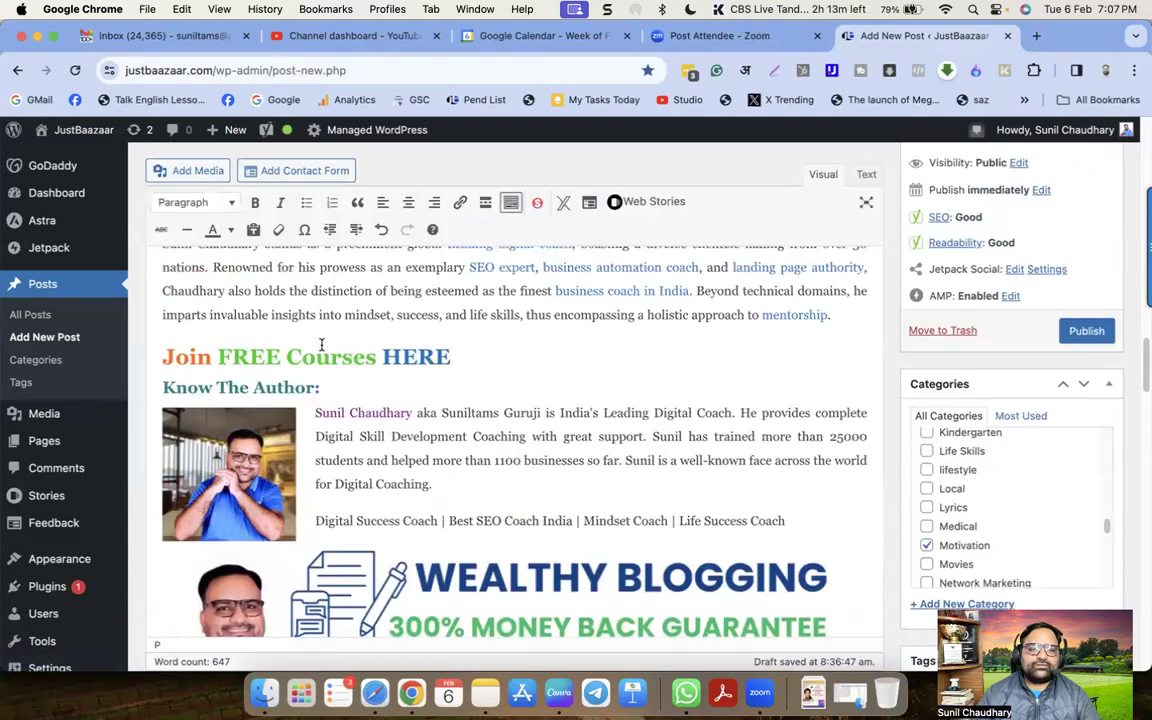
pyautogui.scroll(20, 318, 375)
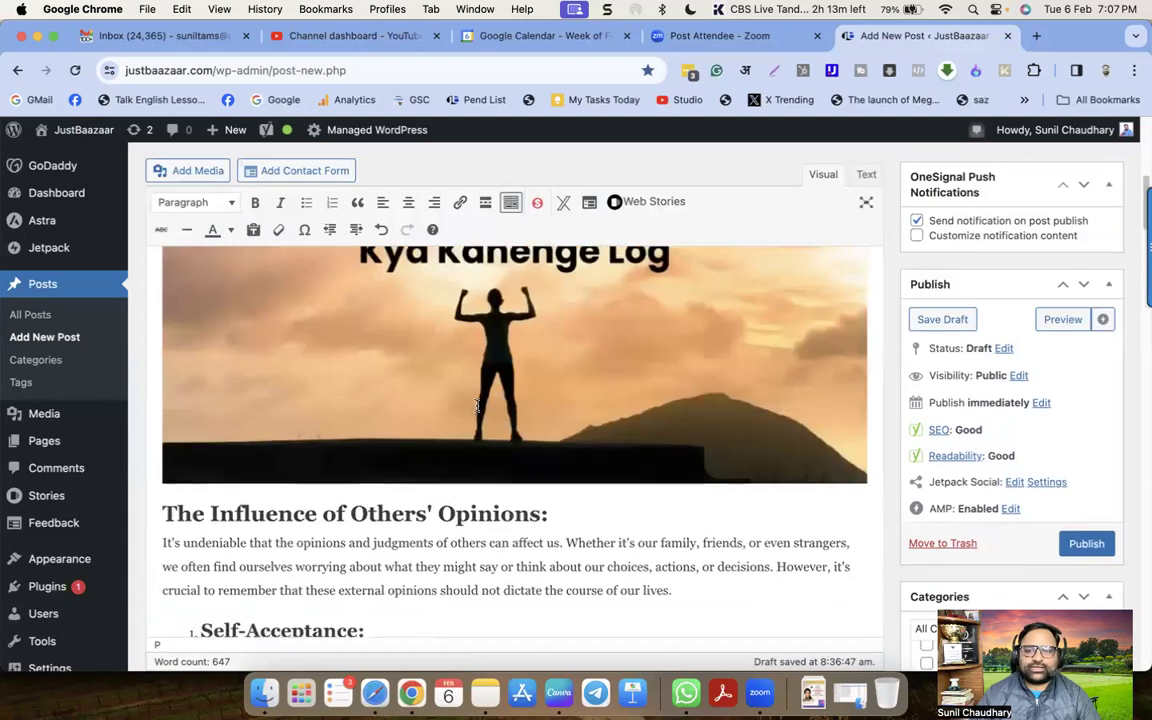
pyautogui.scroll(-2, 571, 377)
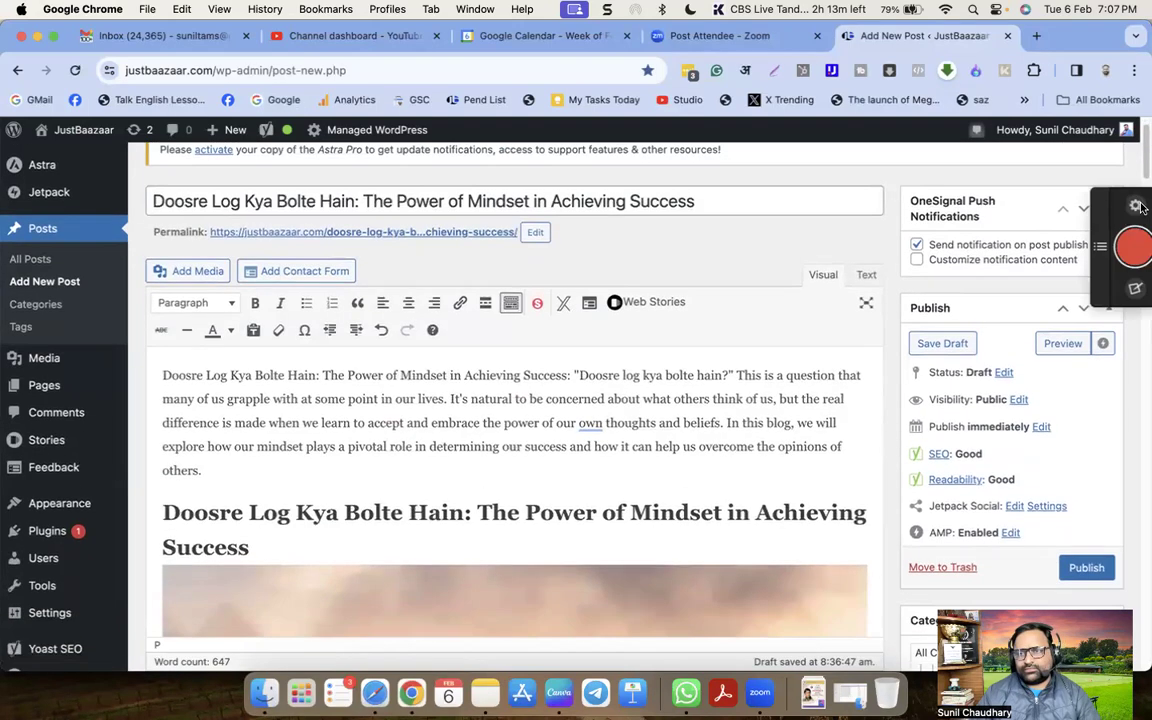
pyautogui.scroll(-4, 692, 505)
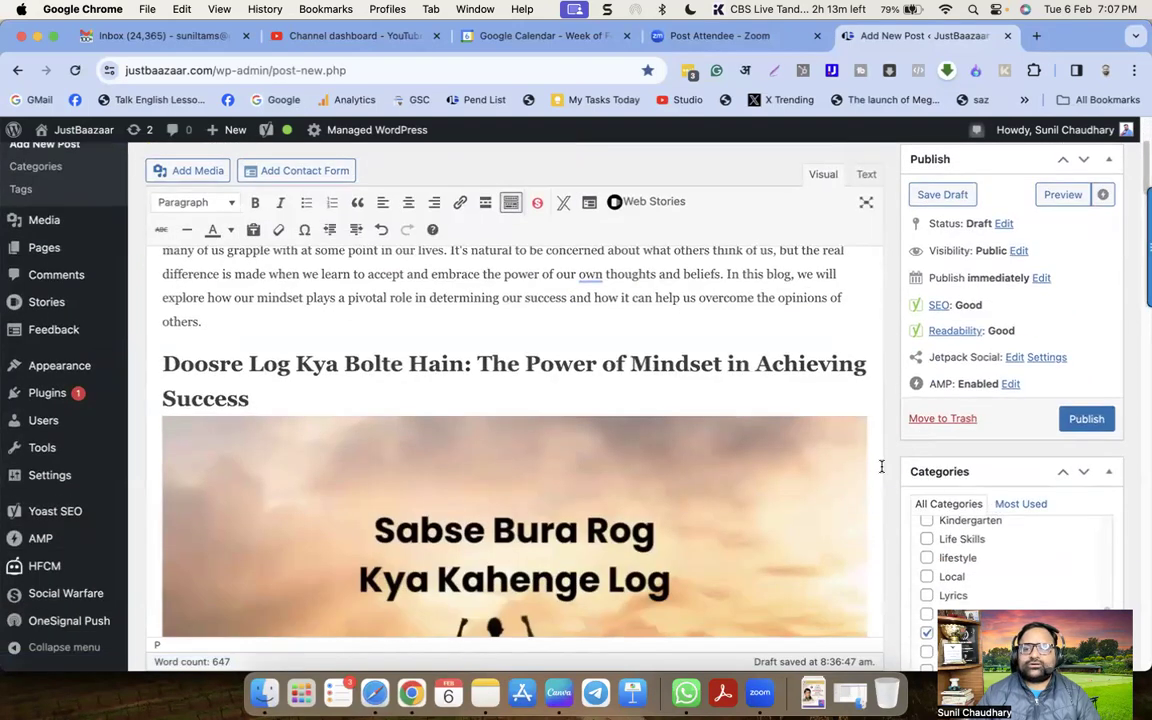
pyautogui.scroll(-3, 881, 466)
pyautogui.click(1085, 296)
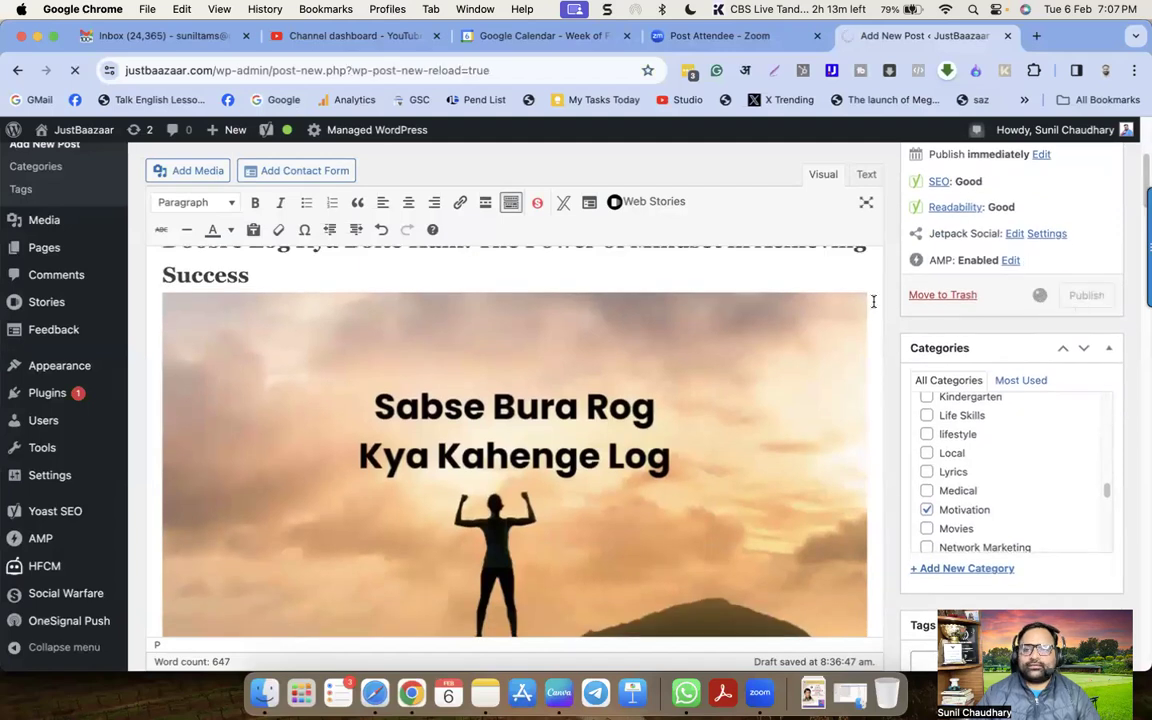
# Step: Inspect the published post's URL in Google Search Console, opened in a new tab, and request its indexing
pyautogui.click(1038, 35)
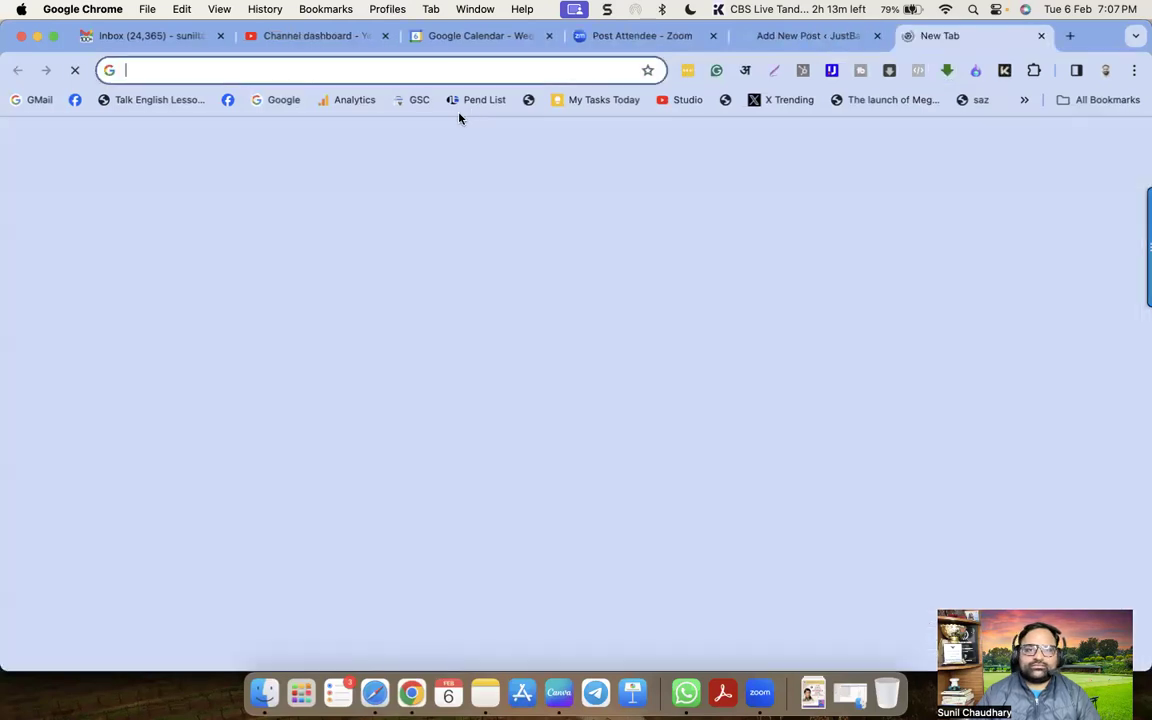
pyautogui.click(416, 100)
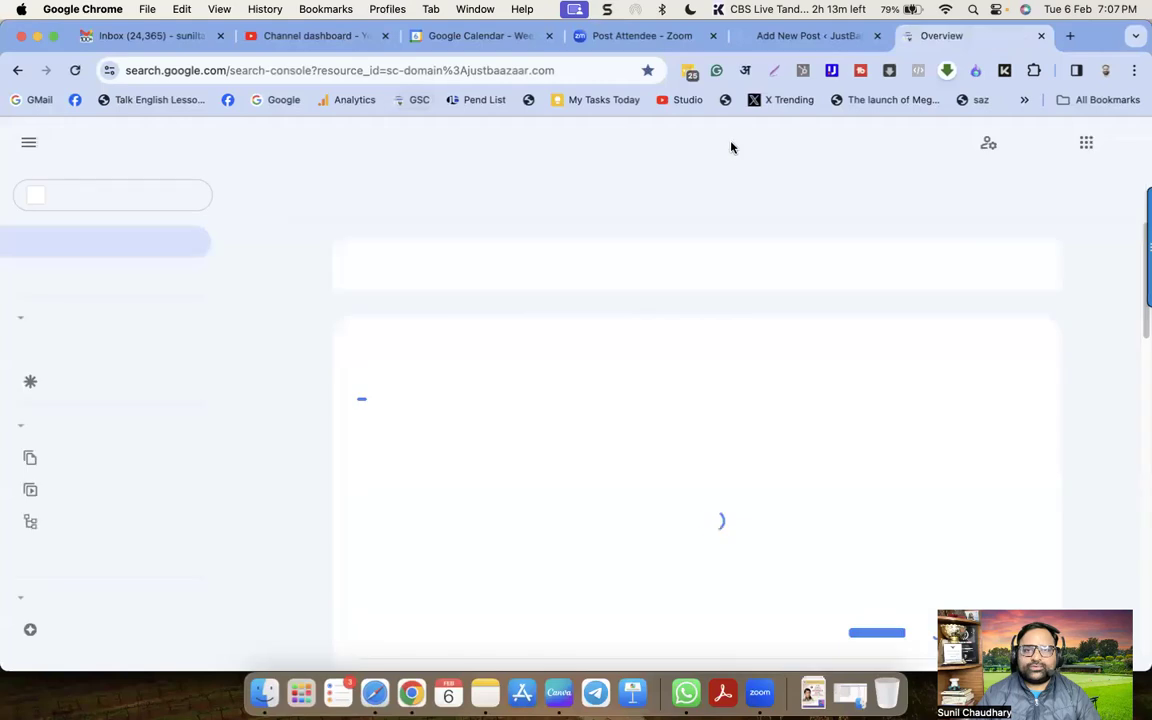
pyautogui.click(790, 36)
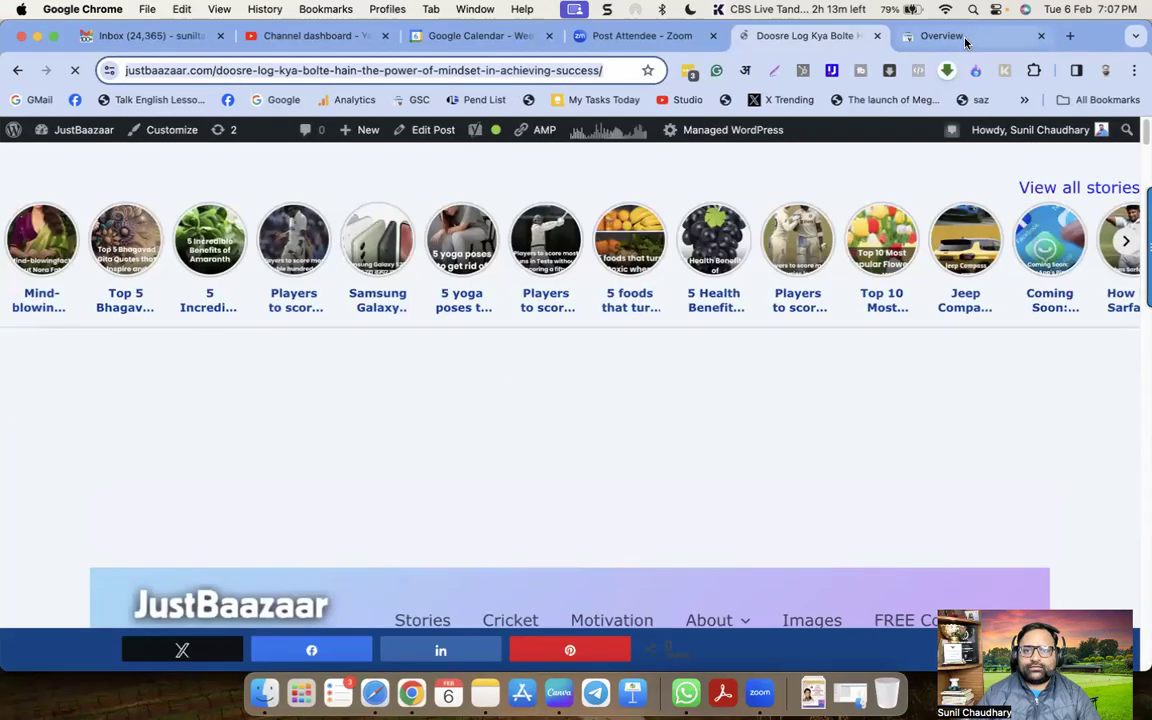
pyautogui.click(965, 36)
pyautogui.click(443, 145)
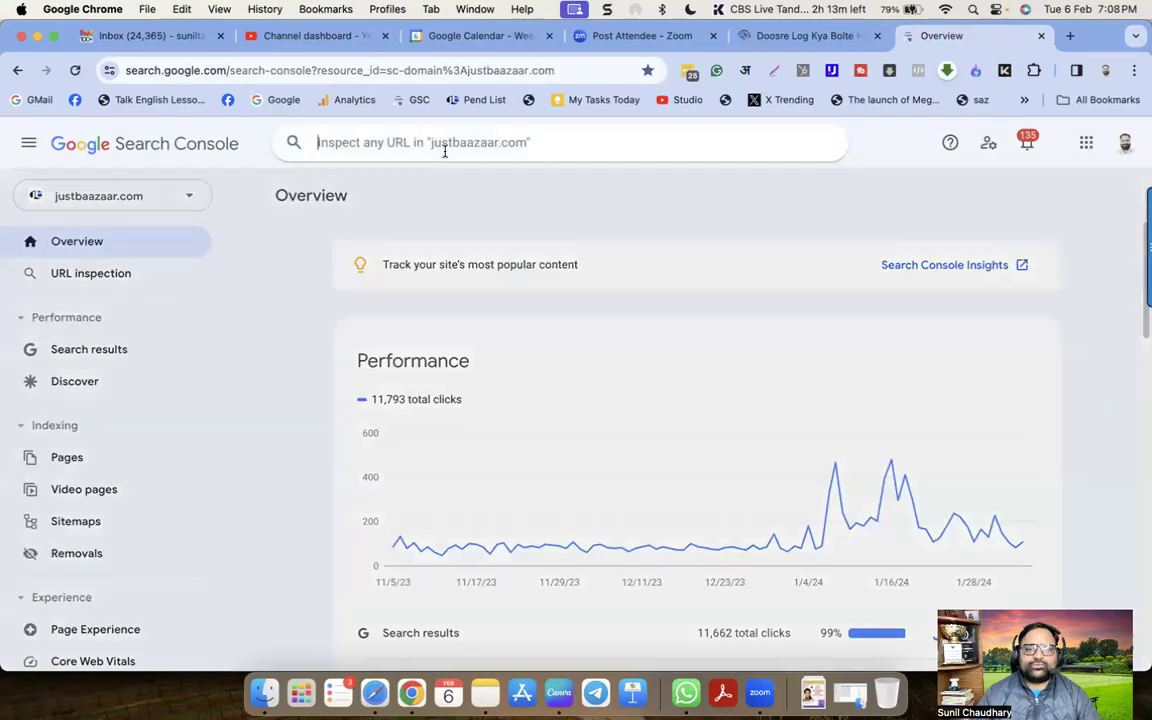
pyautogui.write('https://justbaazaar.com/doosre-log-kya-bolte-hain-the-power-of-mindset-in-achieving-success/')
pyautogui.press('Return')
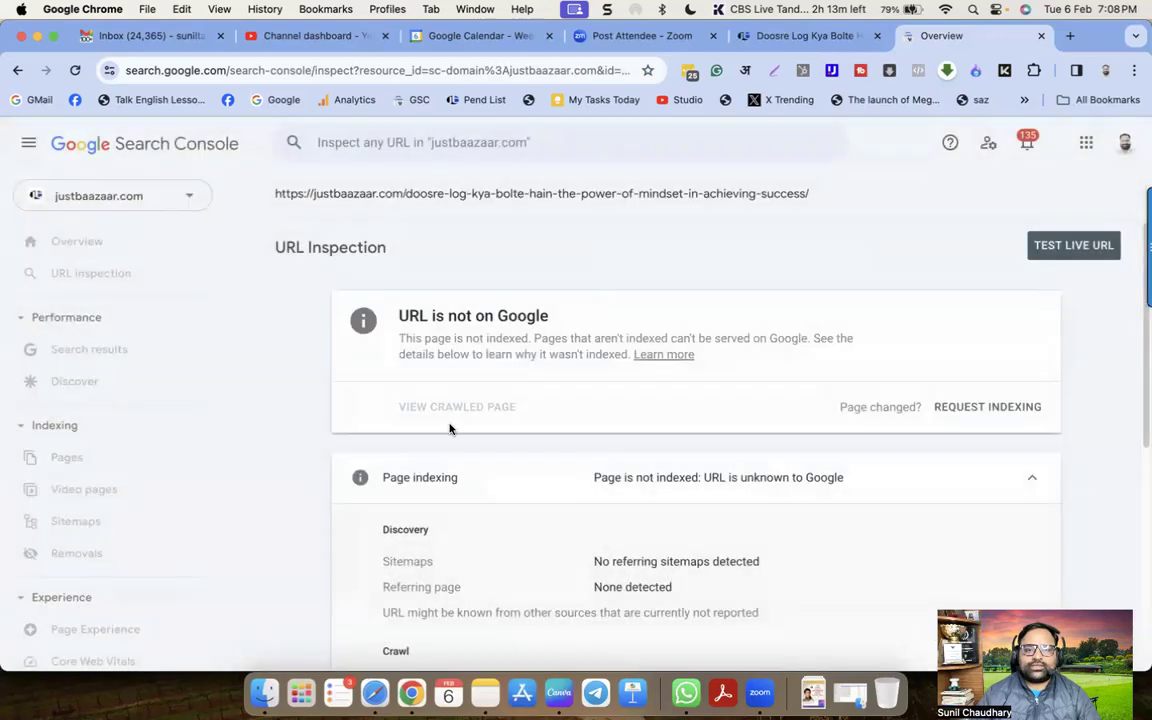
pyautogui.click(989, 407)
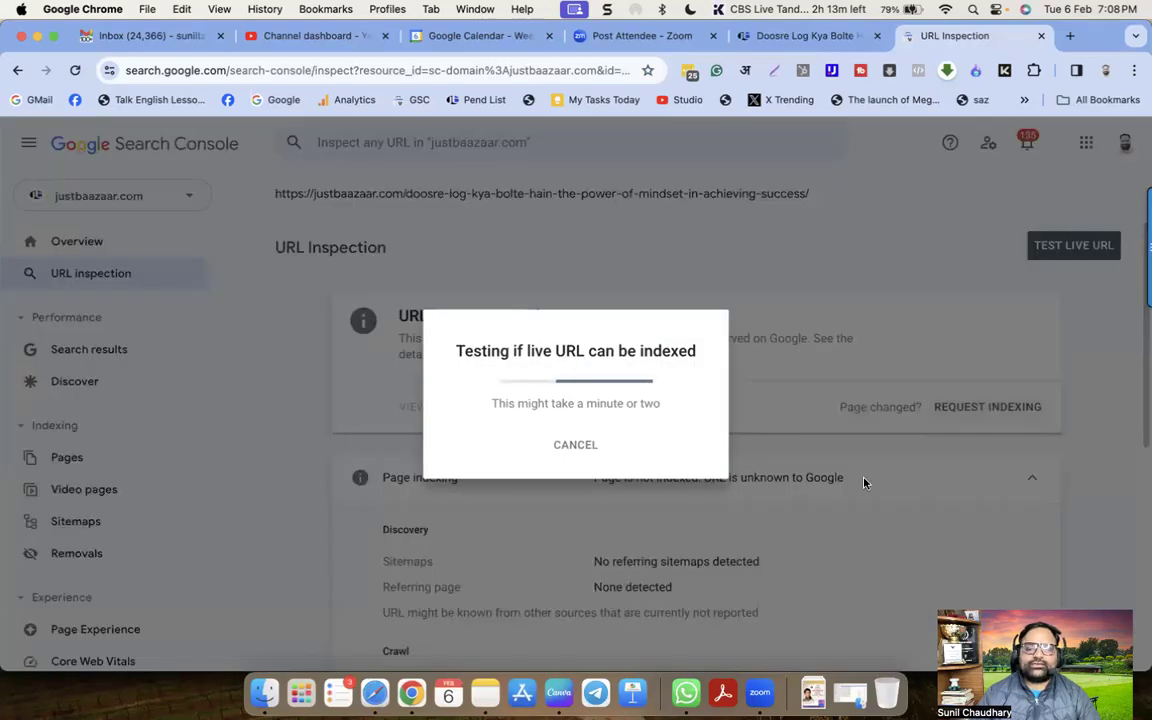
# Step: Review the live post on the site, from its title and image through the promotional block to the related posts
pyautogui.click(805, 37)
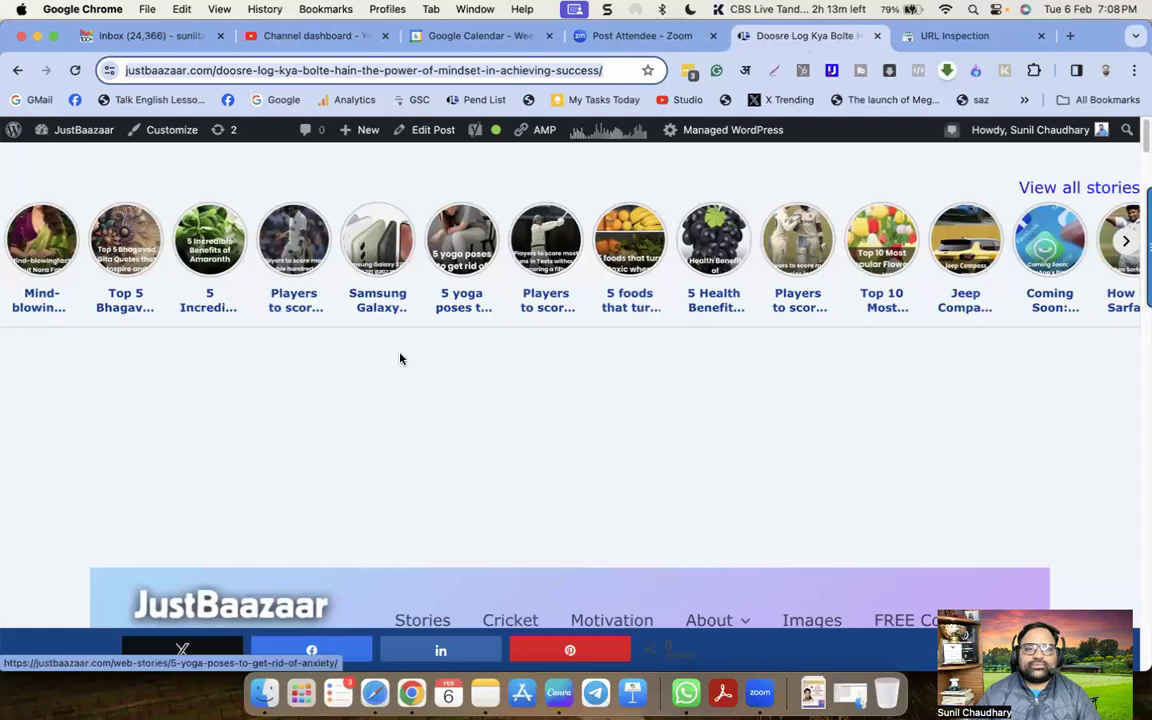
pyautogui.scroll(-5, 399, 360)
pyautogui.moveTo(113, 340); pyautogui.dragTo(463, 335)
pyautogui.scroll(-1, 480, 455)
pyautogui.scroll(-15, 470, 457)
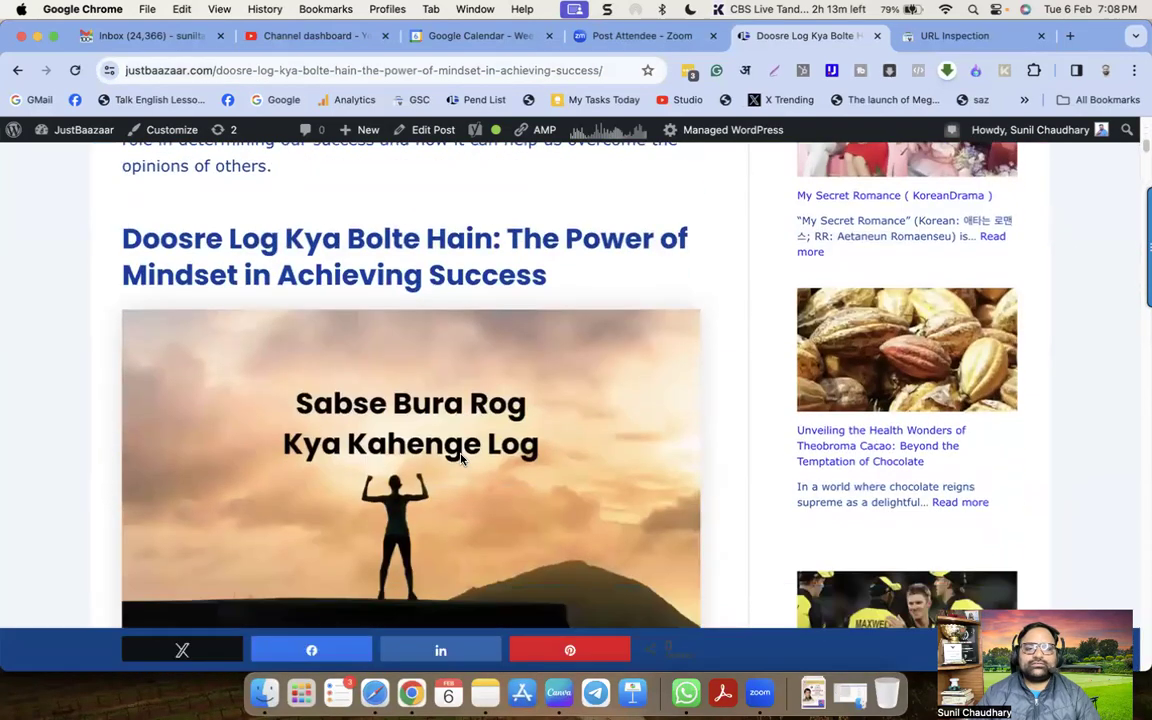
pyautogui.scroll(-20, 463, 459)
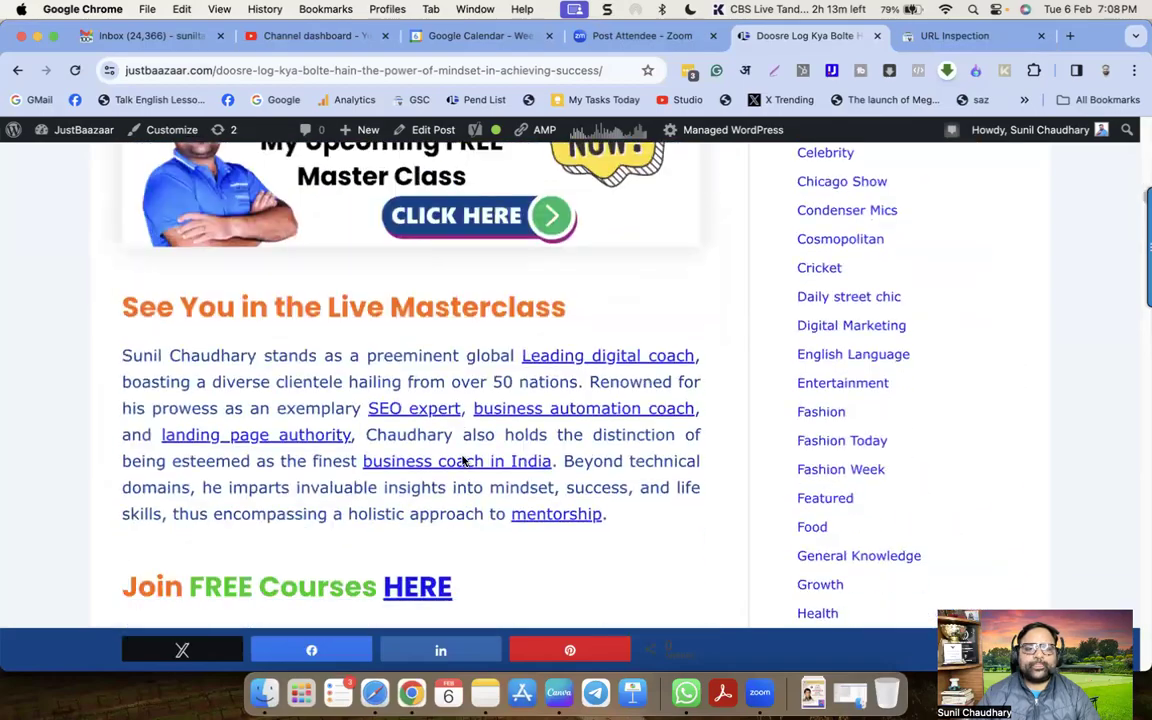
pyautogui.scroll(-10, 503, 425)
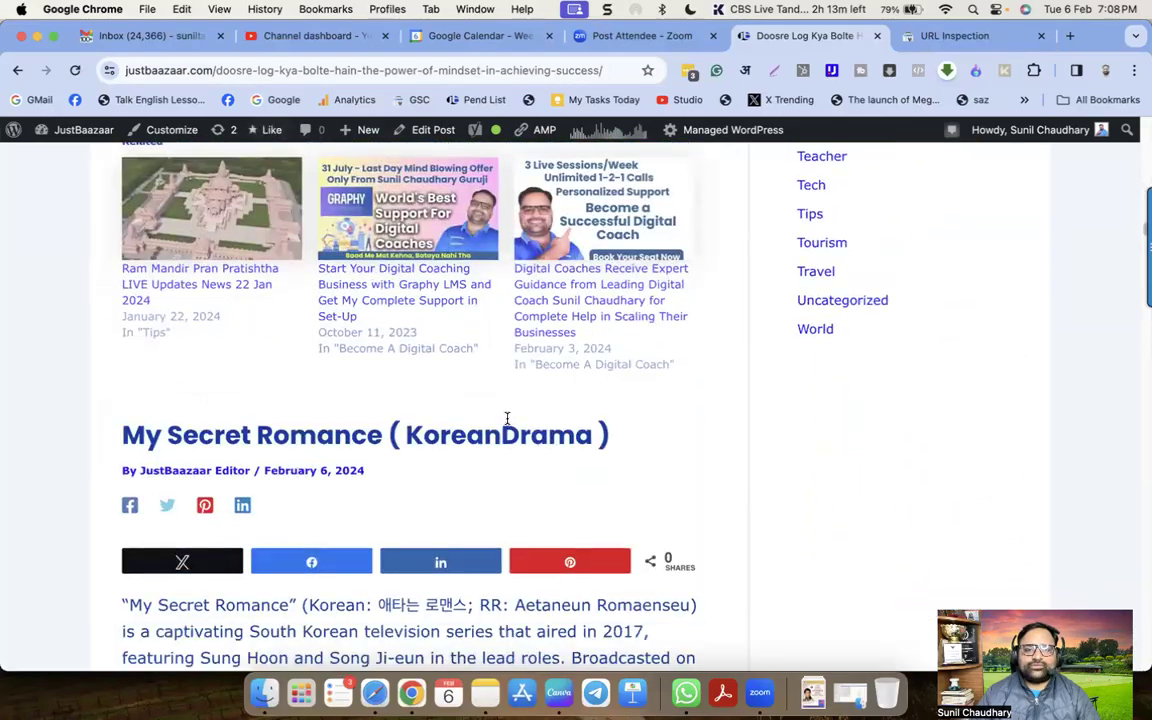
pyautogui.scroll(20, 506, 420)
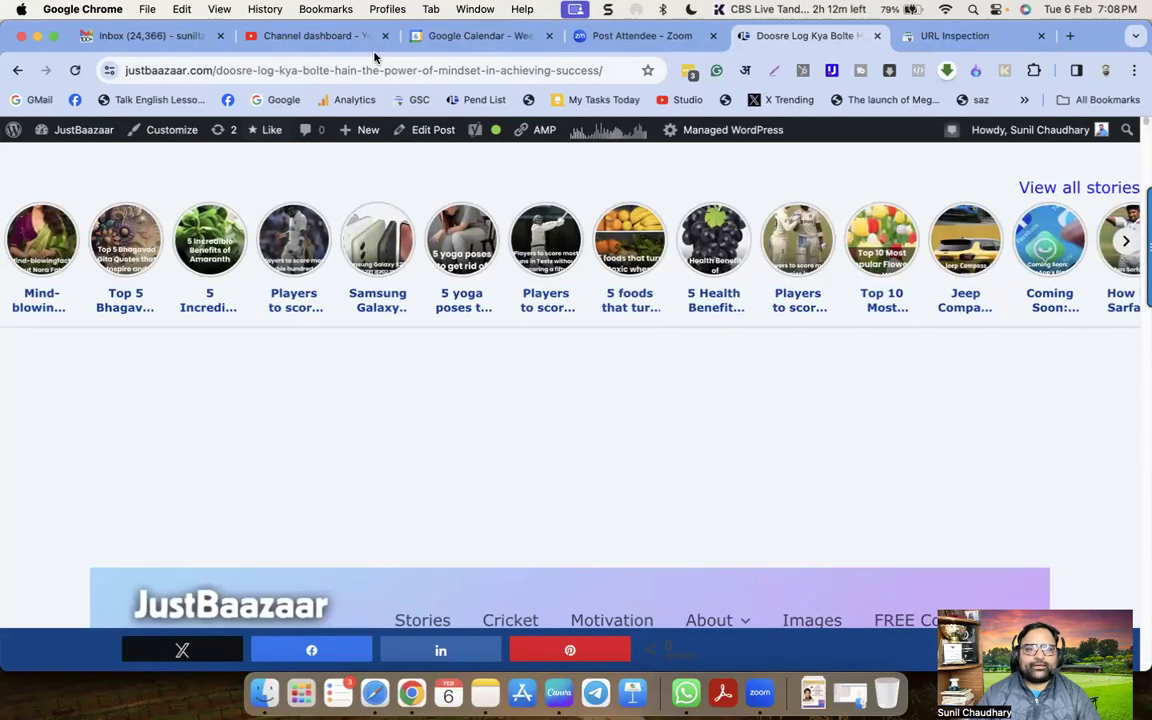
# Step: Copy the live post's address and open the bookmarked Meta Business page in a new tab
pyautogui.click(545, 70)
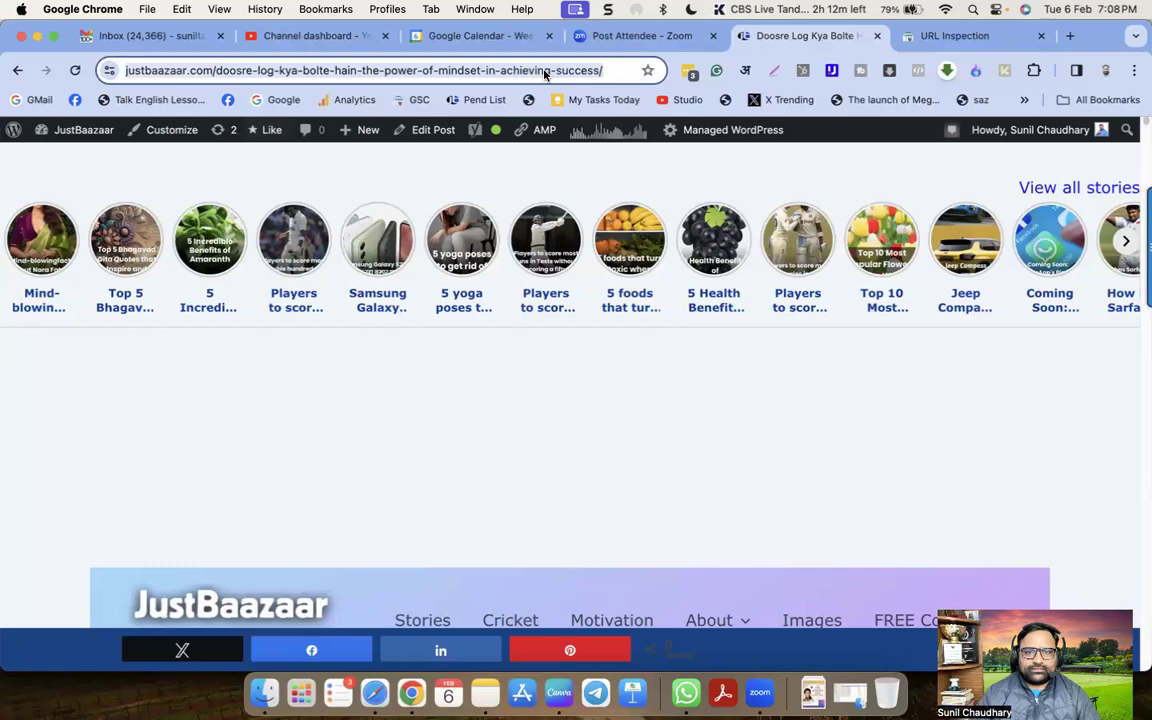
pyautogui.click(1007, 38)
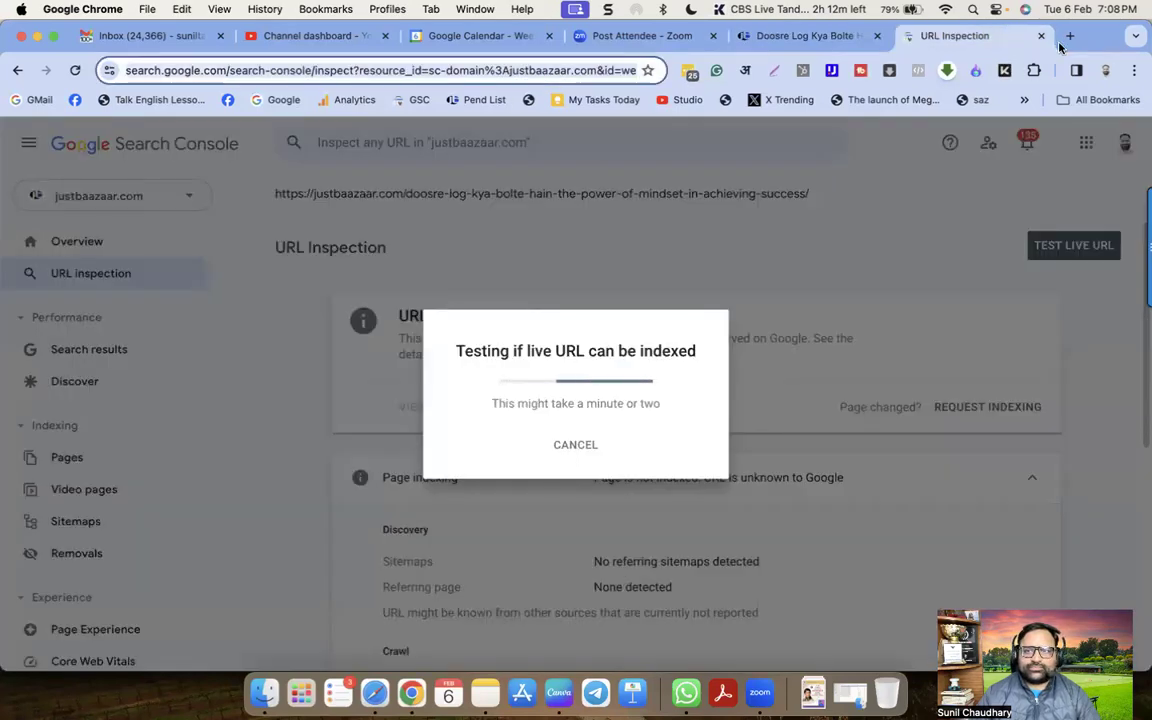
pyautogui.press('super+t')
pyautogui.write('sunil')
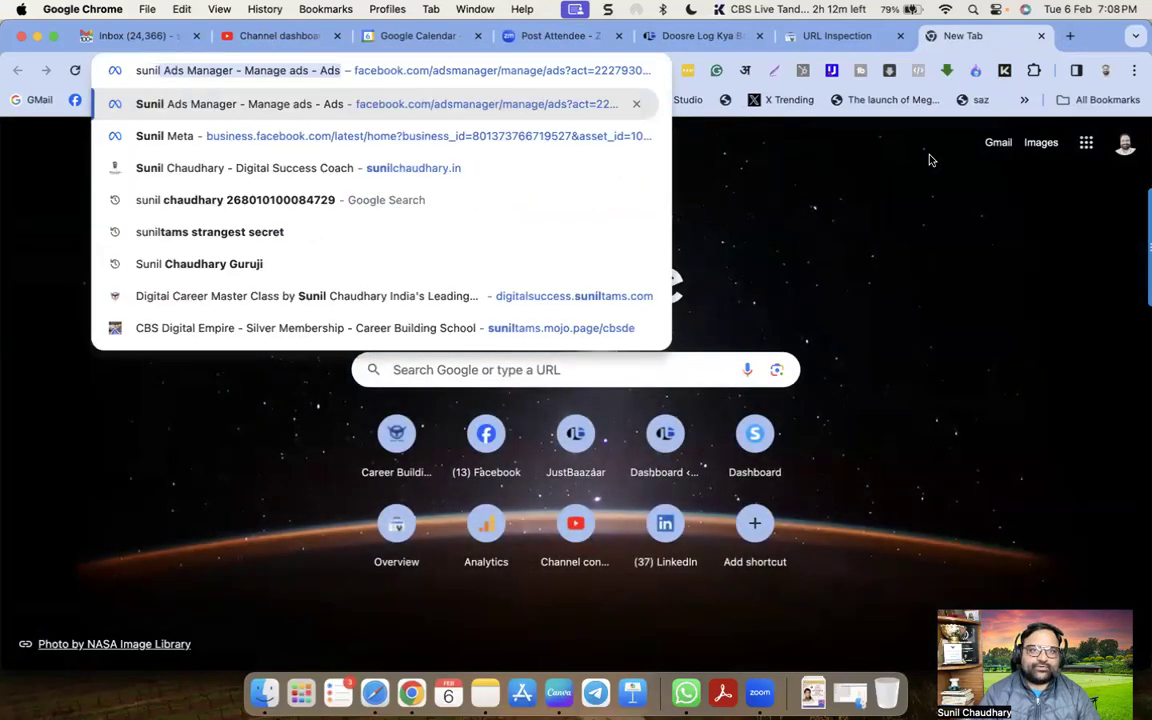
pyautogui.write(' meta')
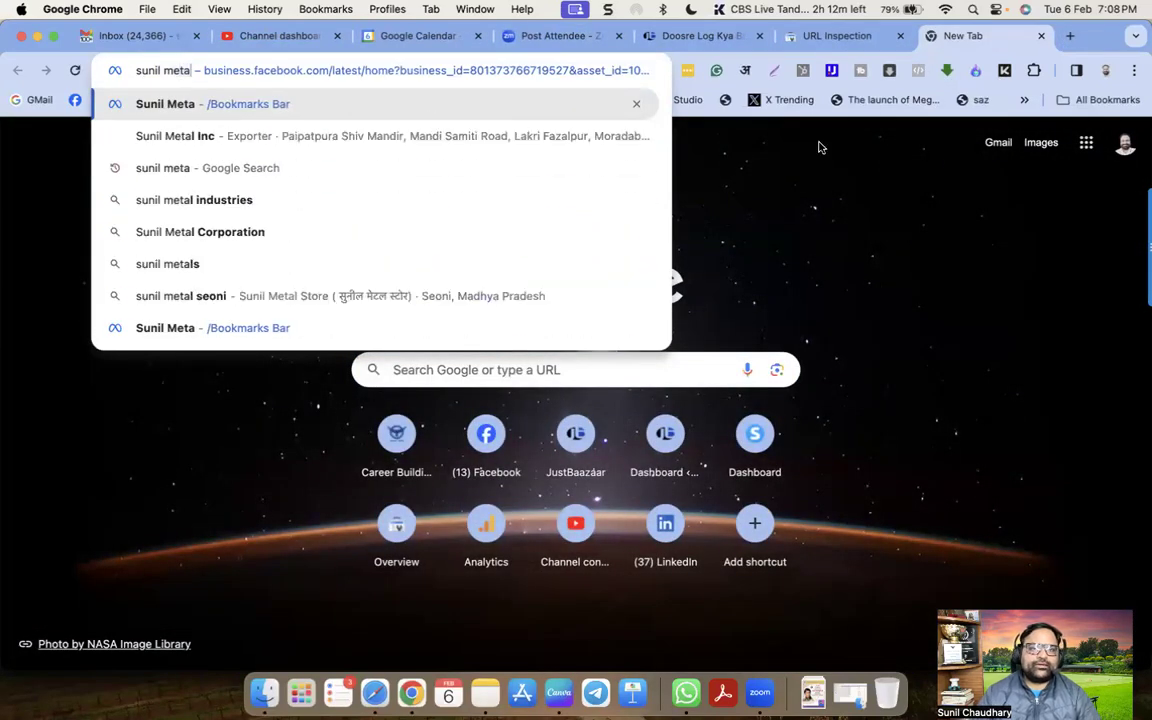
pyautogui.press('Return')
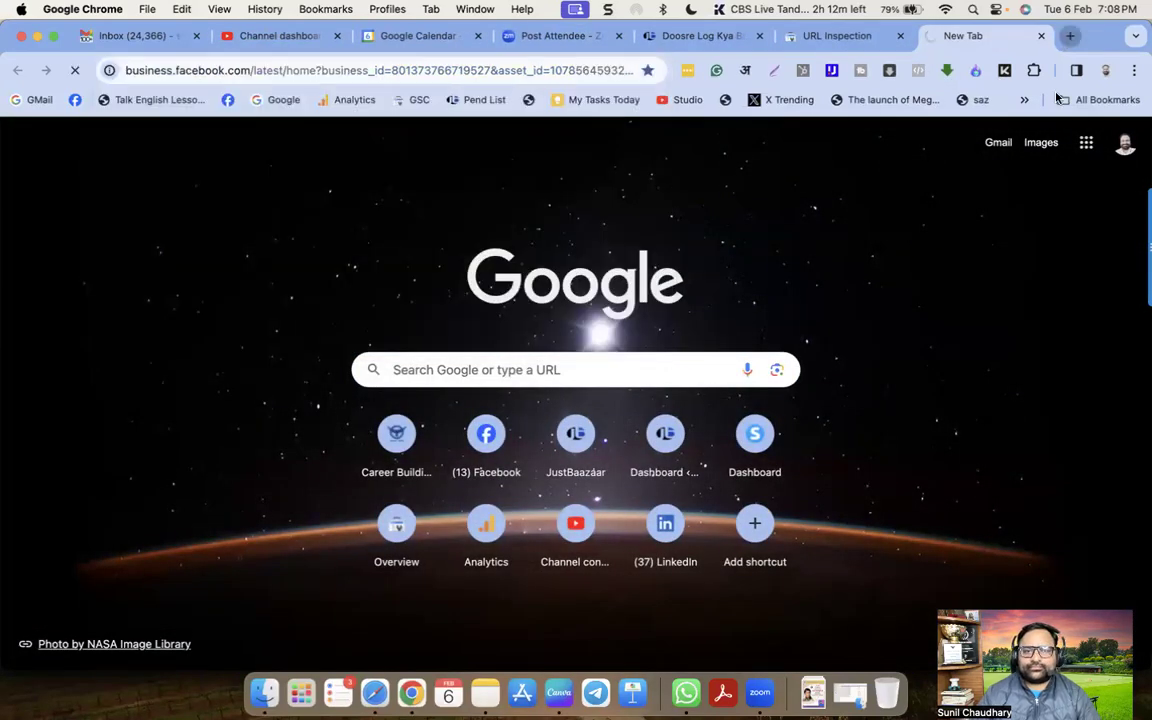
# Step: Open X's trending page, the LinkedIn company admin page and Pinterest, each in its own new tab
pyautogui.click(1068, 36)
pyautogui.write('twitt')
pyautogui.press('Return')
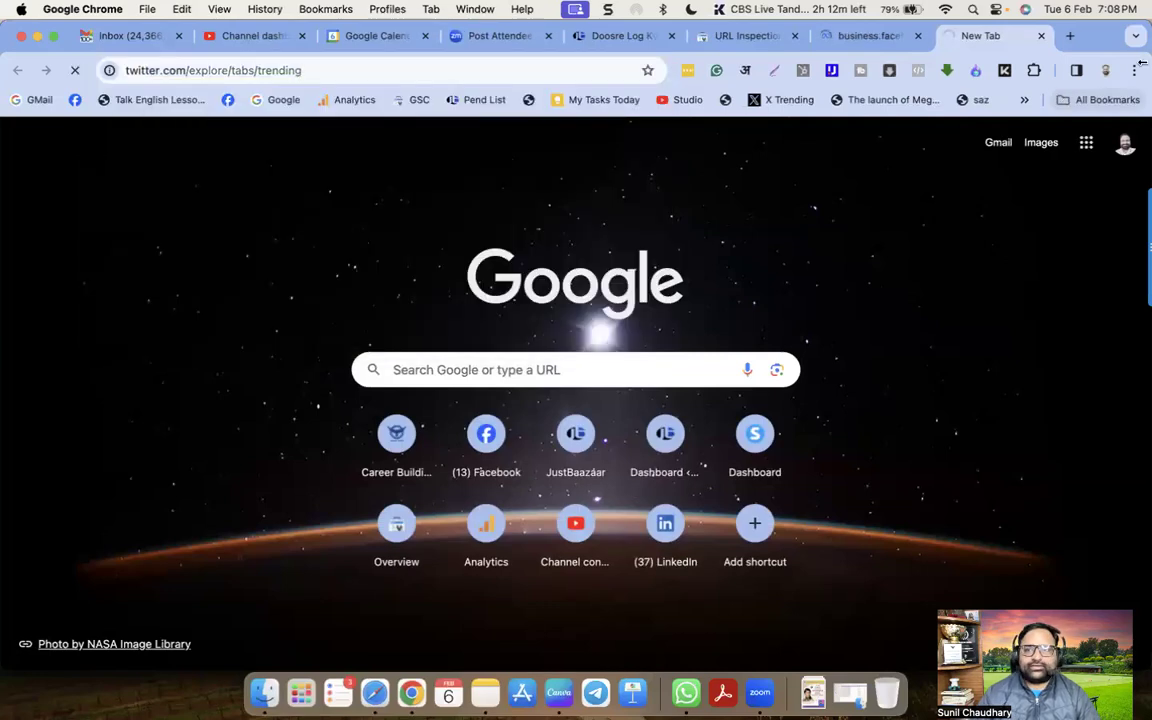
pyautogui.click(1071, 36)
pyautogui.write('linkedin.com/company/13237503/admin/')
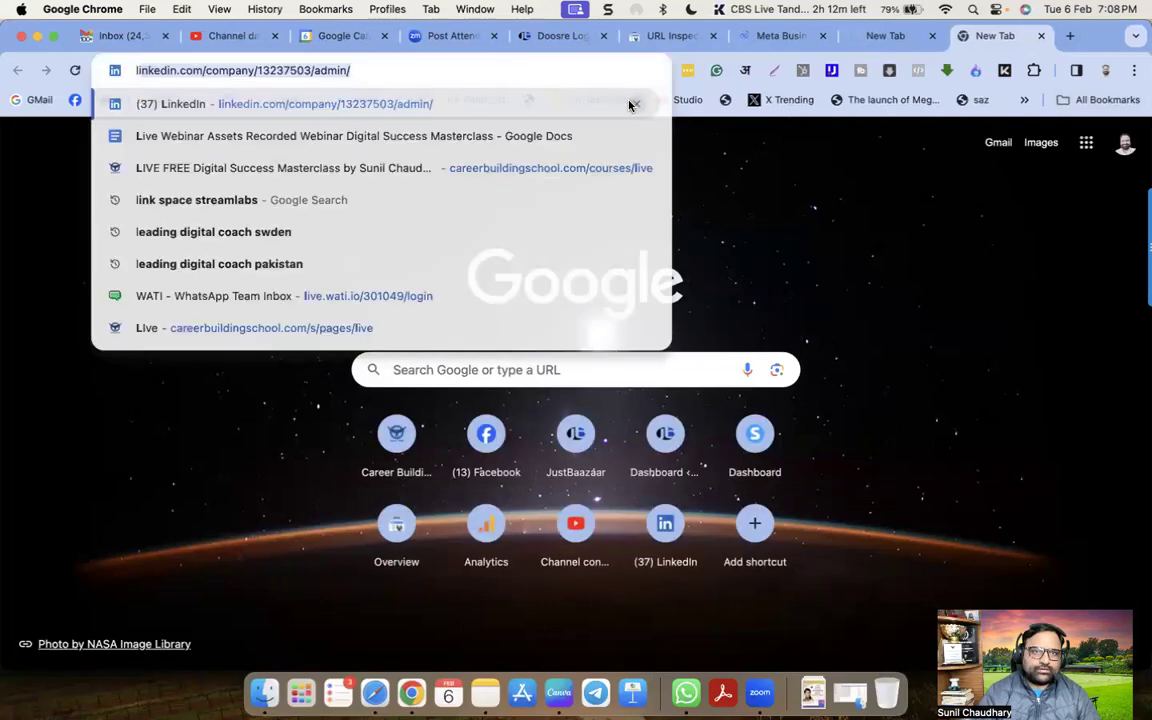
pyautogui.press('Return')
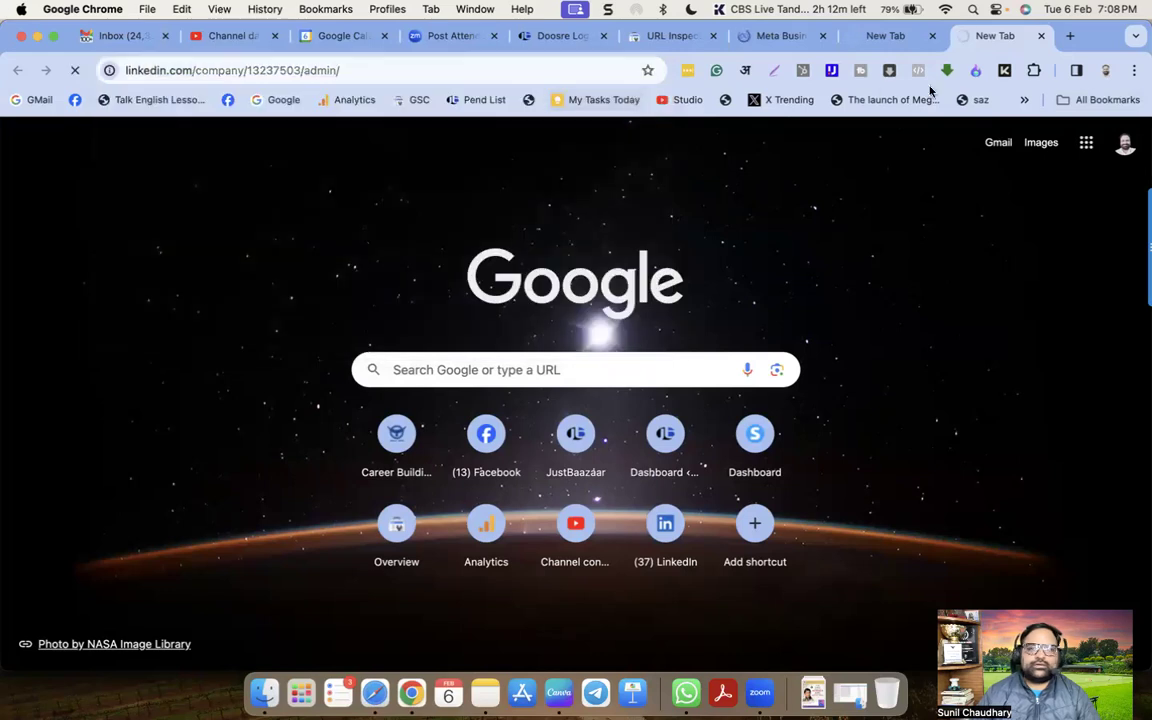
pyautogui.click(1070, 36)
pyautogui.write('pinte')
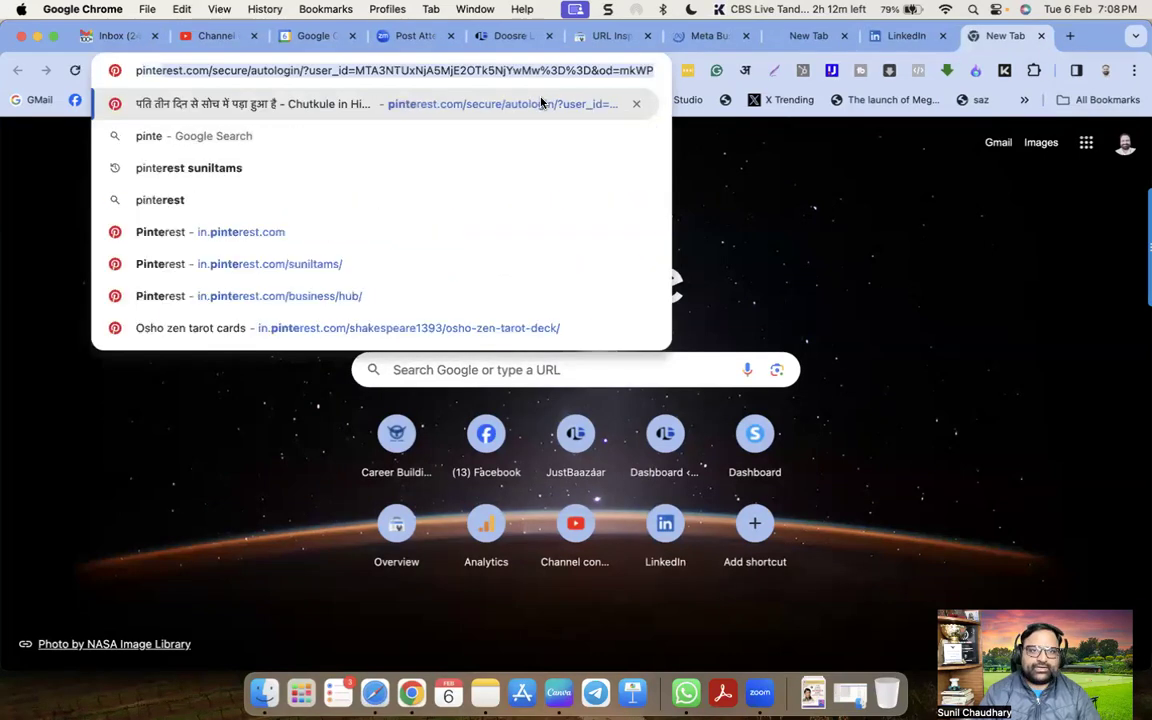
pyautogui.press('Return')
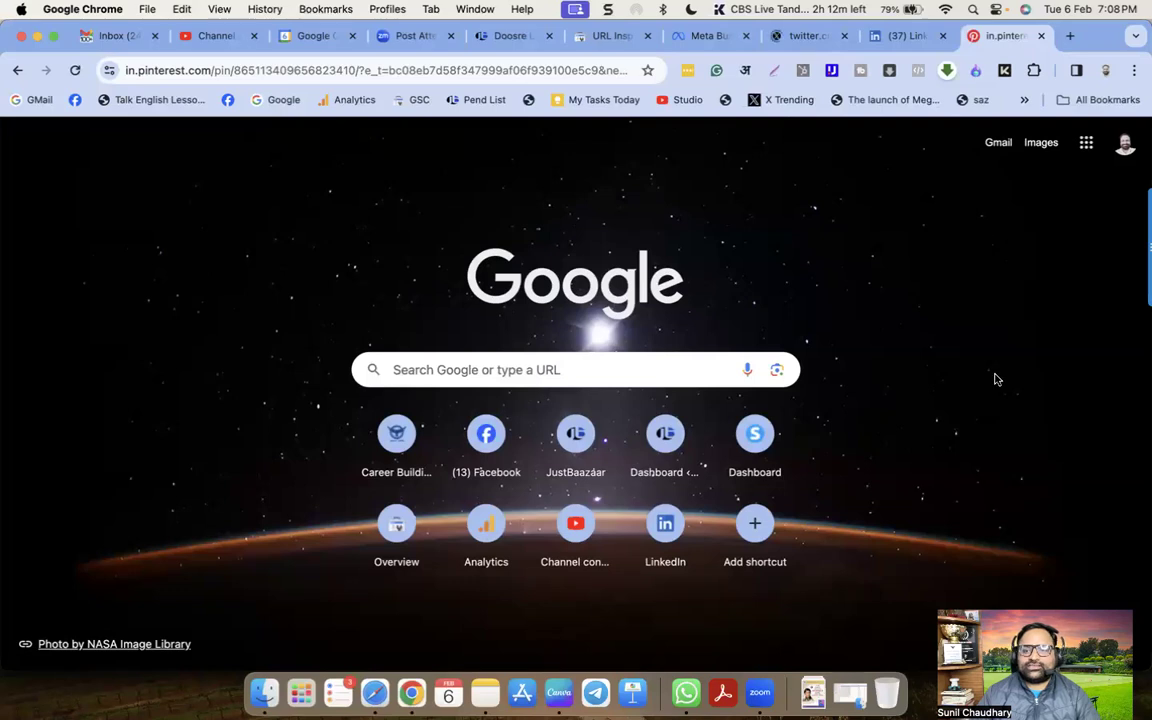
# Step: Start a new post in Meta Business Suite and open an empty post composer on X
pyautogui.press('super+7')
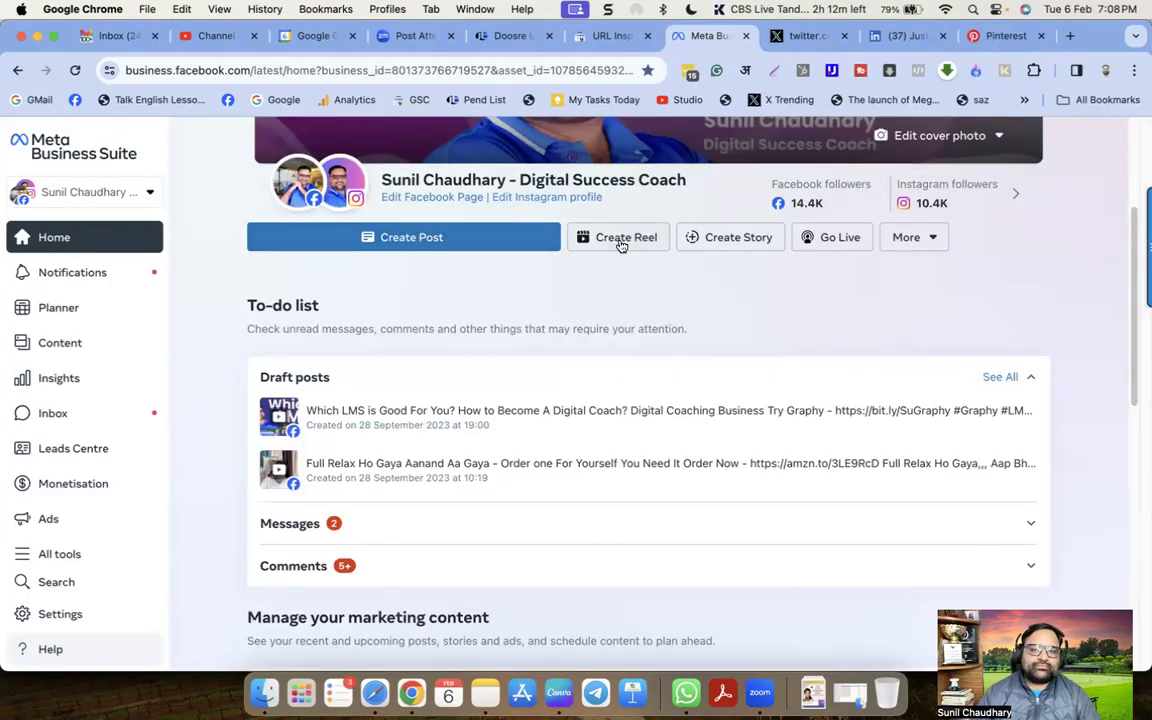
pyautogui.click(463, 246)
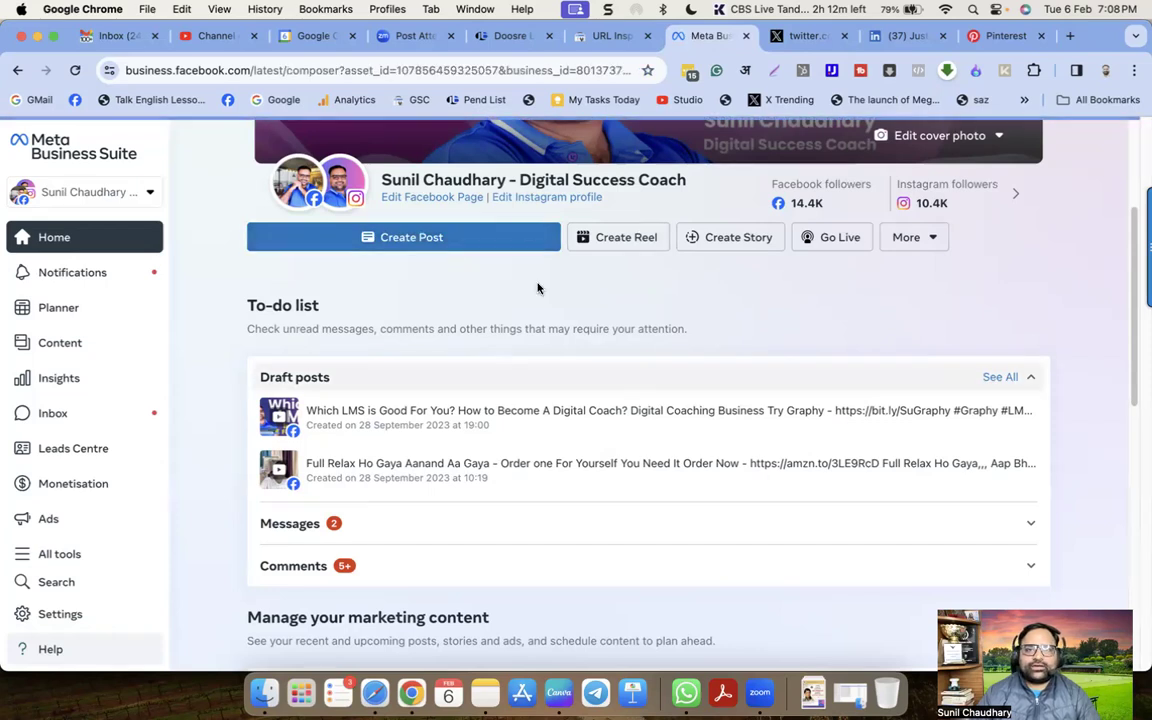
pyautogui.click(801, 36)
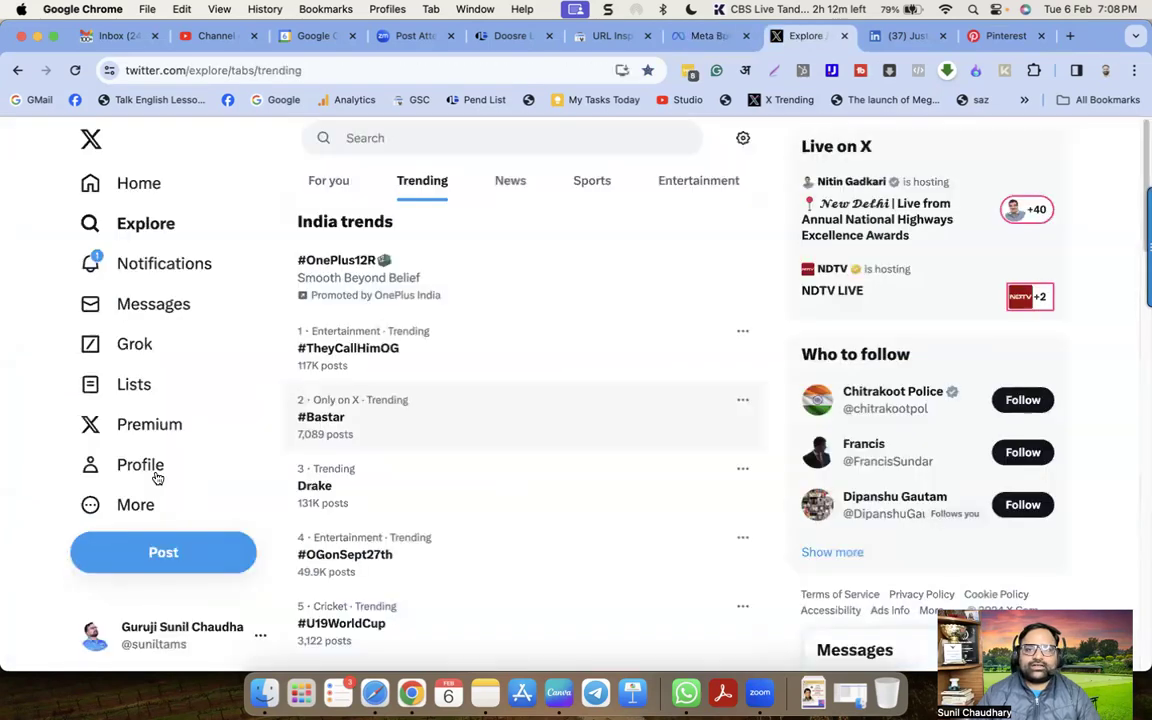
pyautogui.click(146, 553)
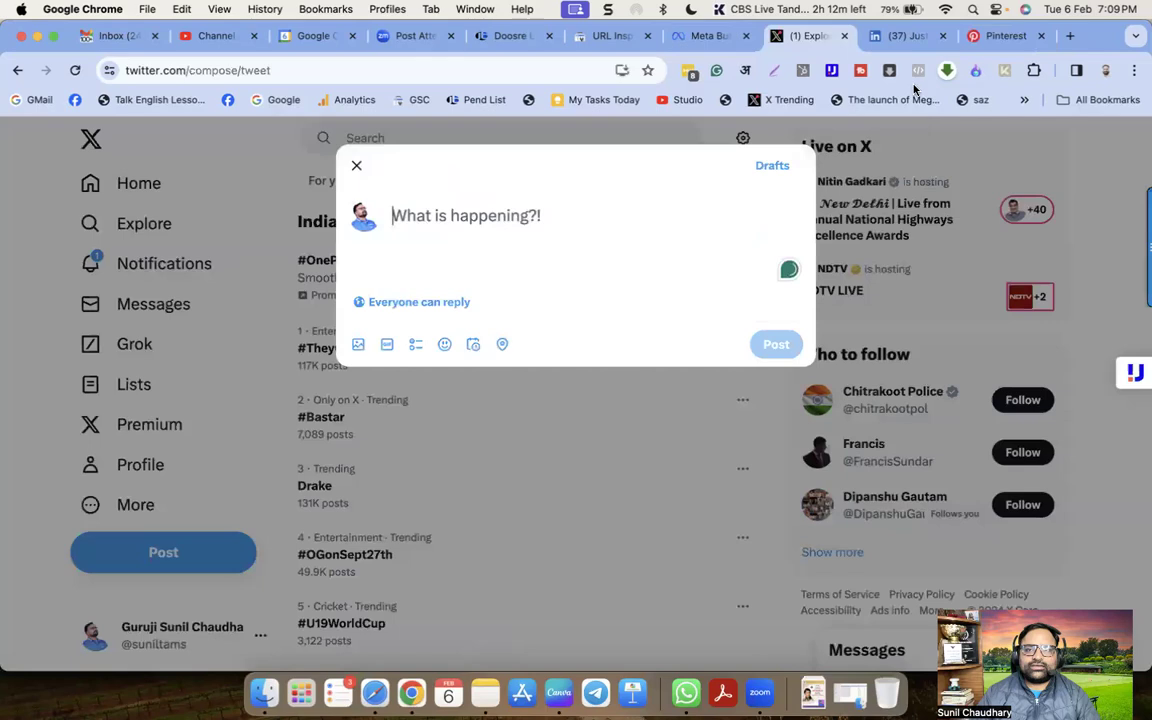
# Step: Start a media post from the personal LinkedIn feed with the image "Your paragraph text.jpg" from the temporary folder
pyautogui.hotkey('ctrl', 'Tab')
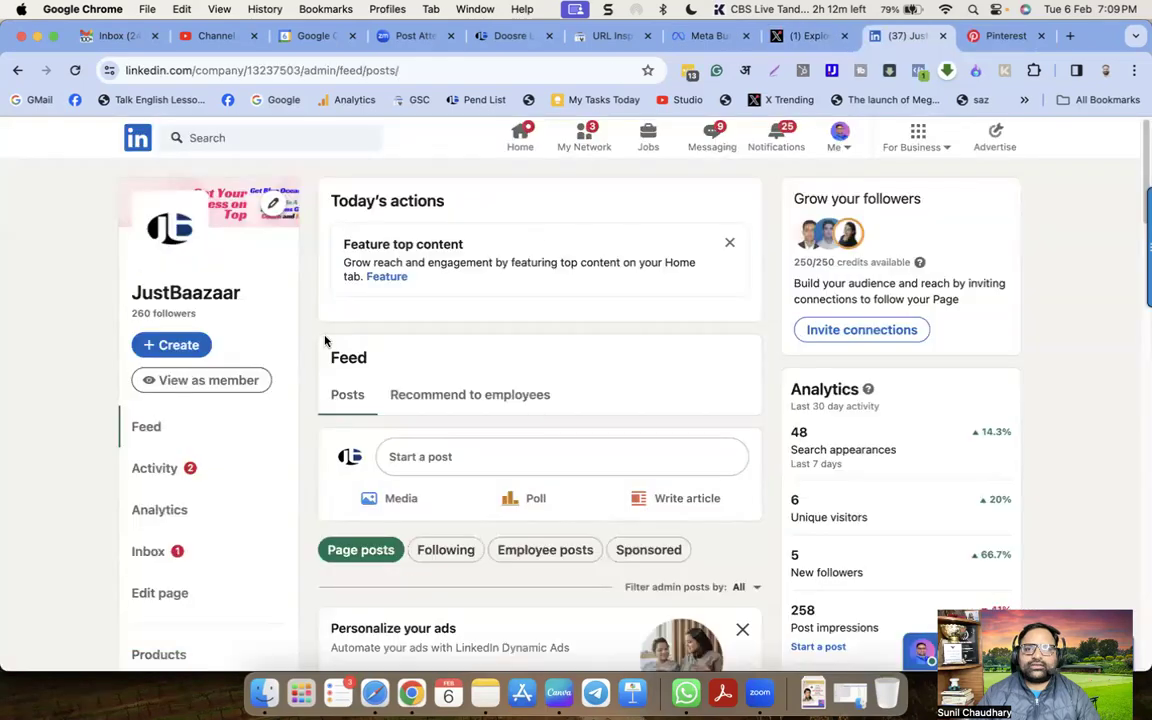
pyautogui.click(138, 137)
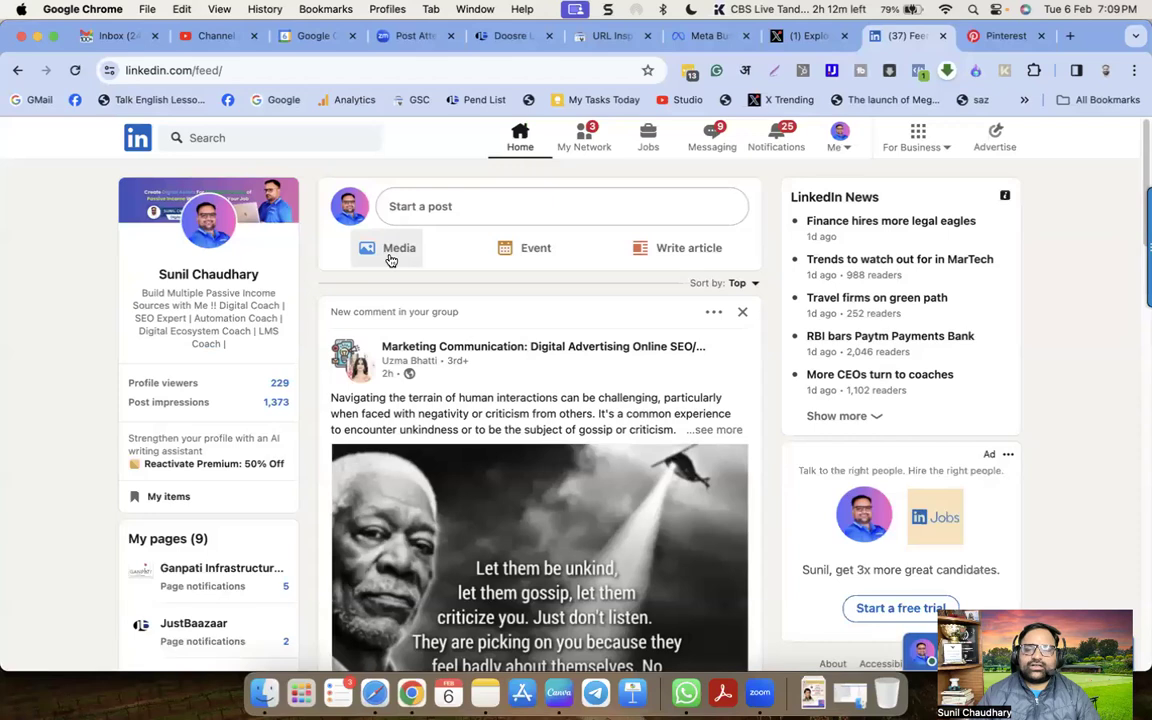
pyautogui.click(391, 260)
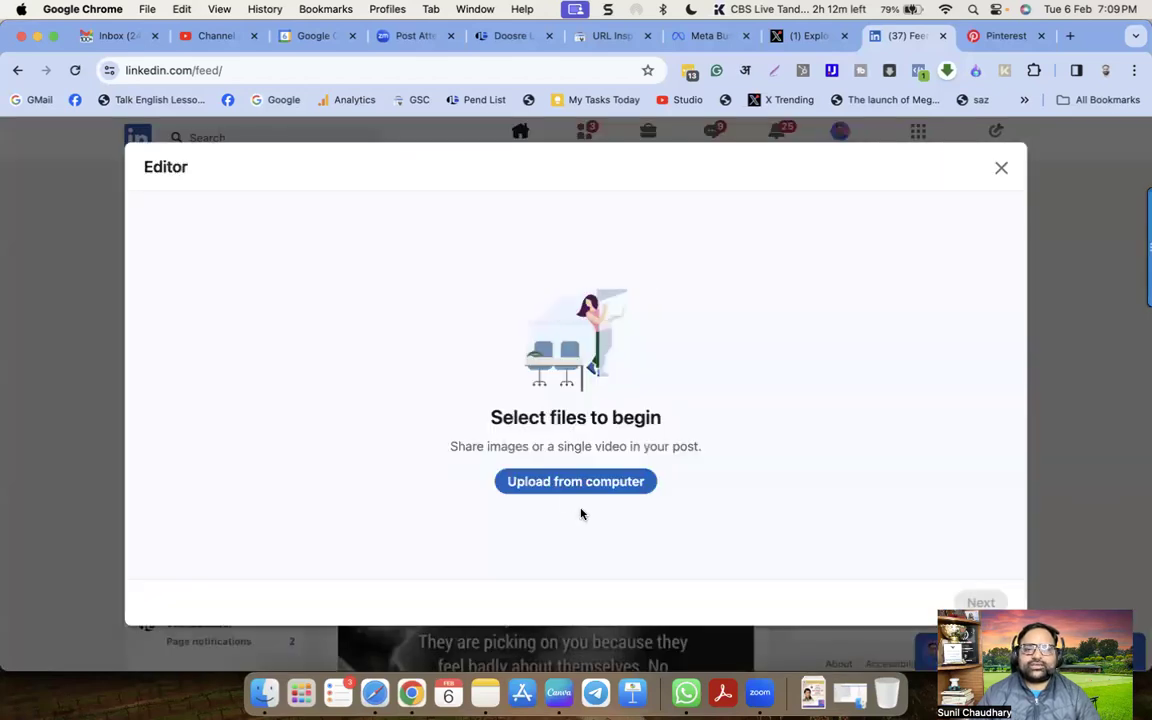
pyautogui.click(572, 483)
pyautogui.click(327, 188)
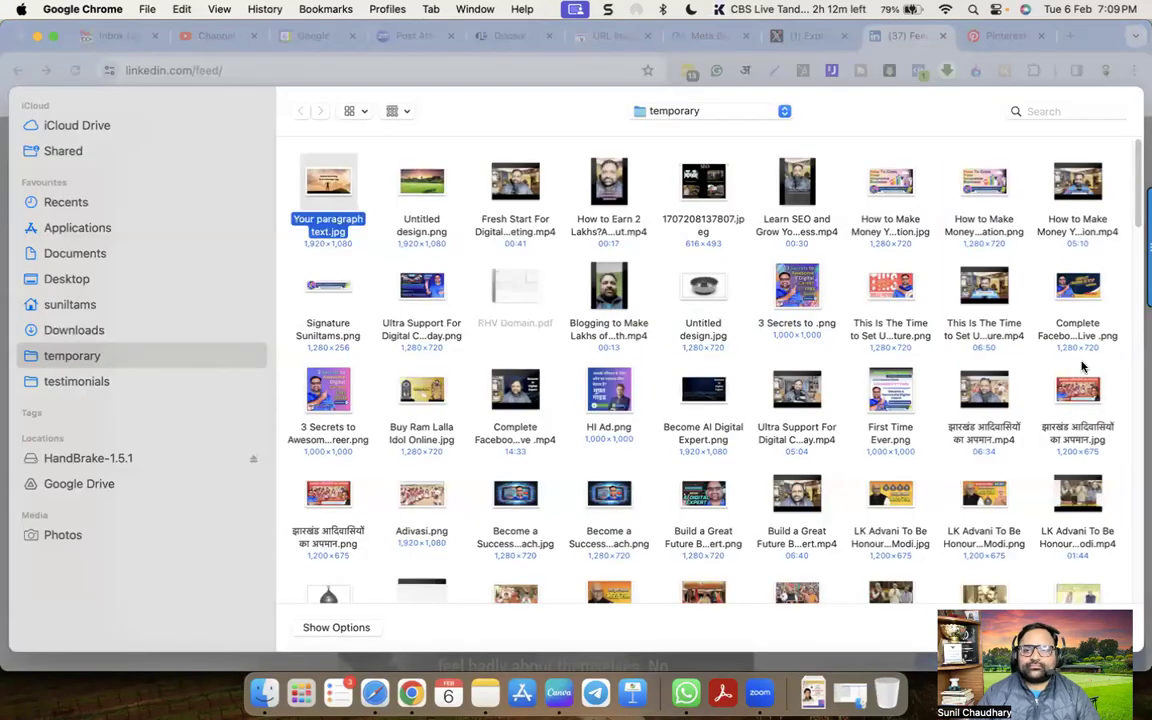
pyautogui.press('Return')
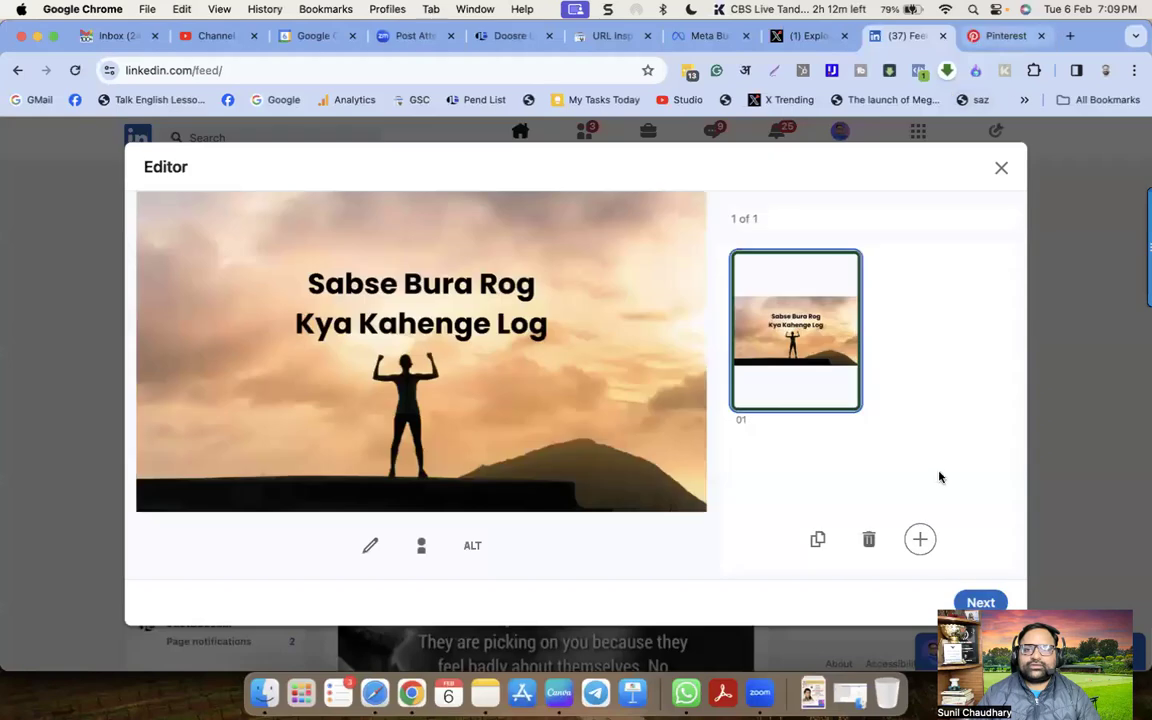
pyautogui.press('Return')
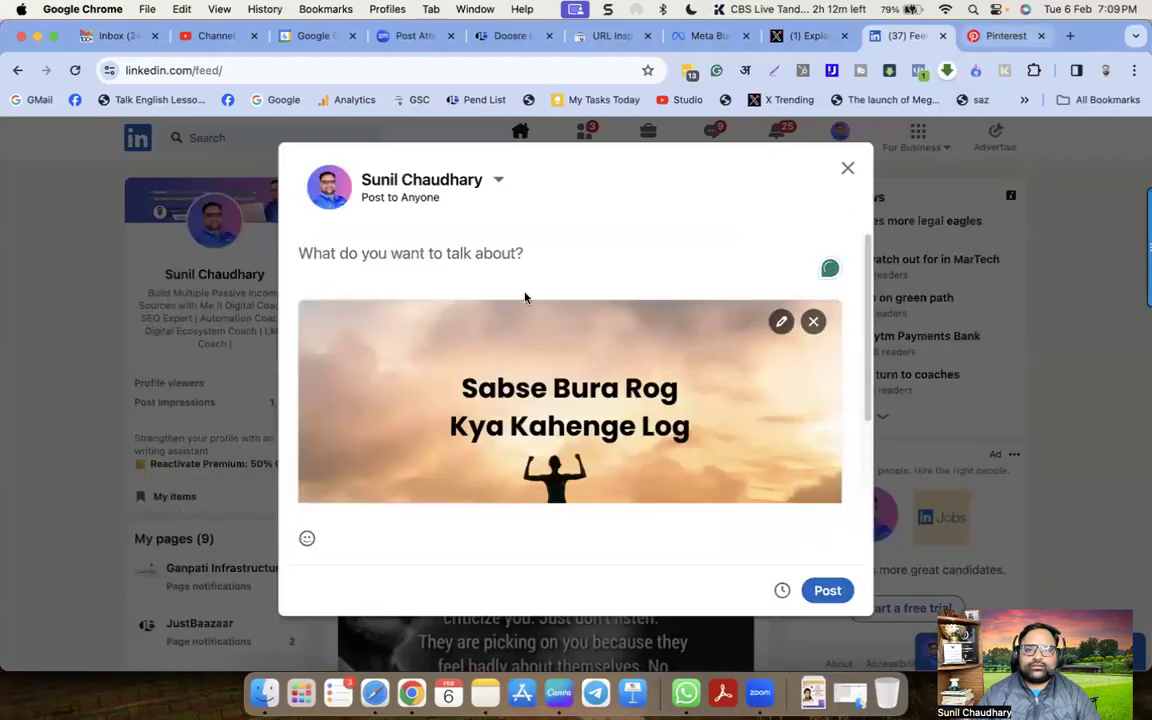
# Step: Write the LinkedIn post text "#Motivation #Inspiration #Quote #LifeSkills #Love #Life #Energy #Success #MakeMoney"
pyautogui.click(505, 254)
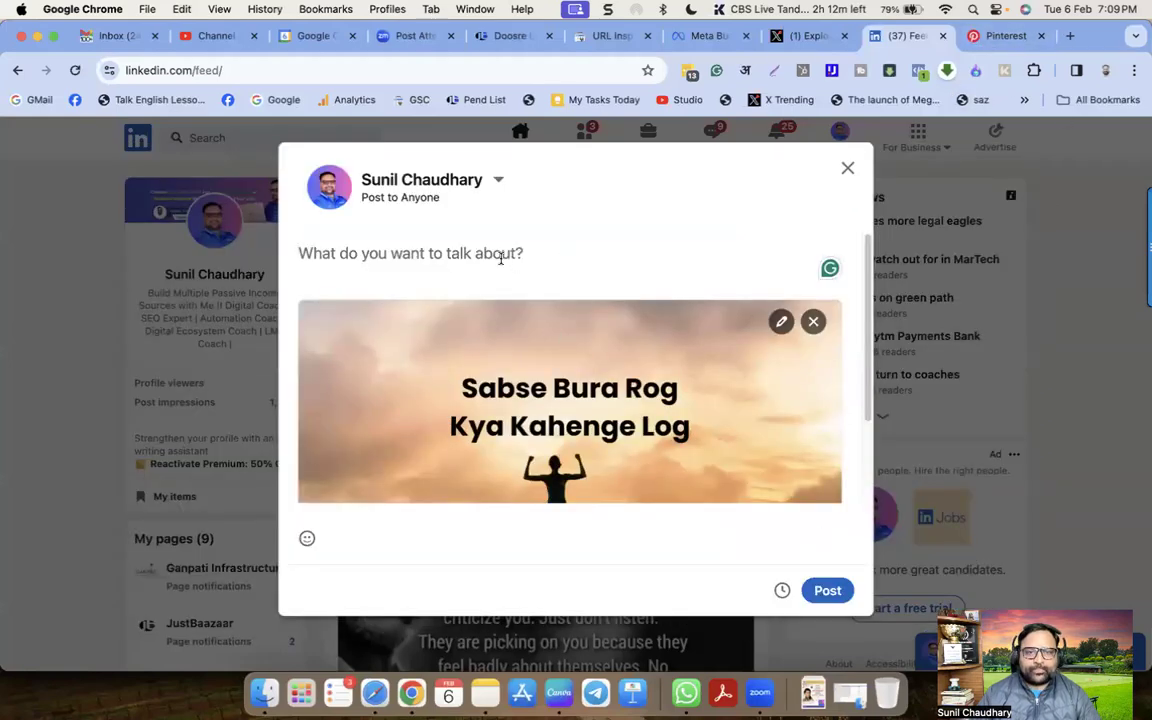
pyautogui.write('#Motiv')
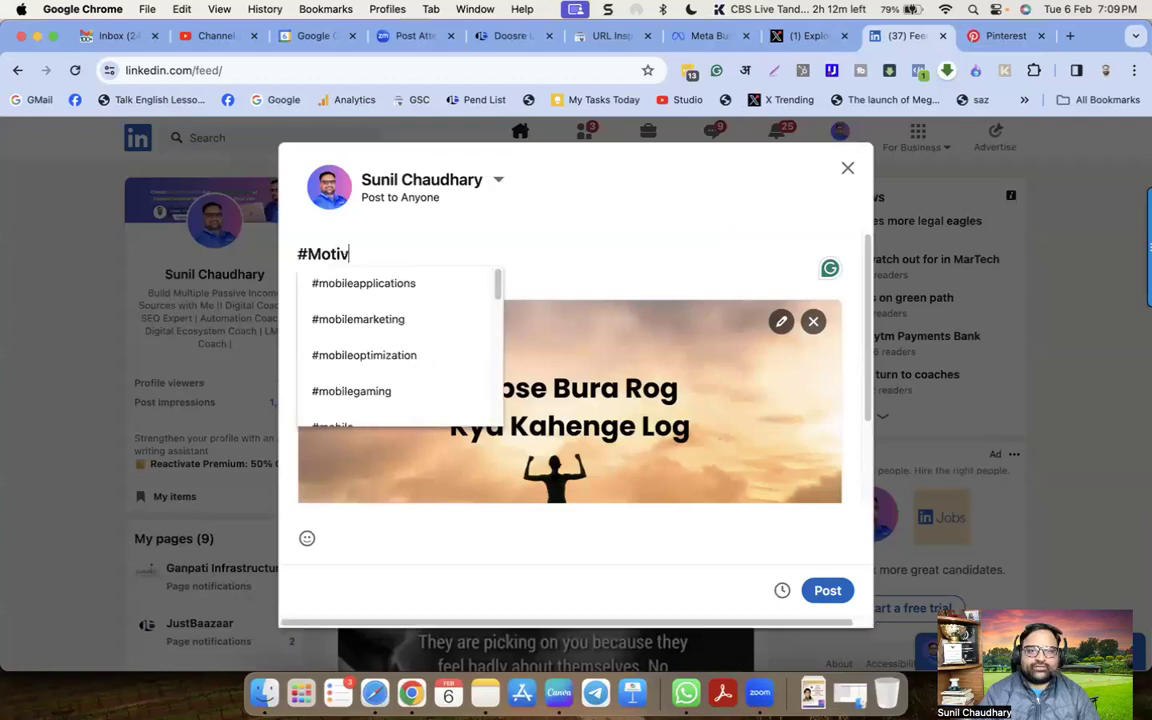
pyautogui.write('ation #Inspir')
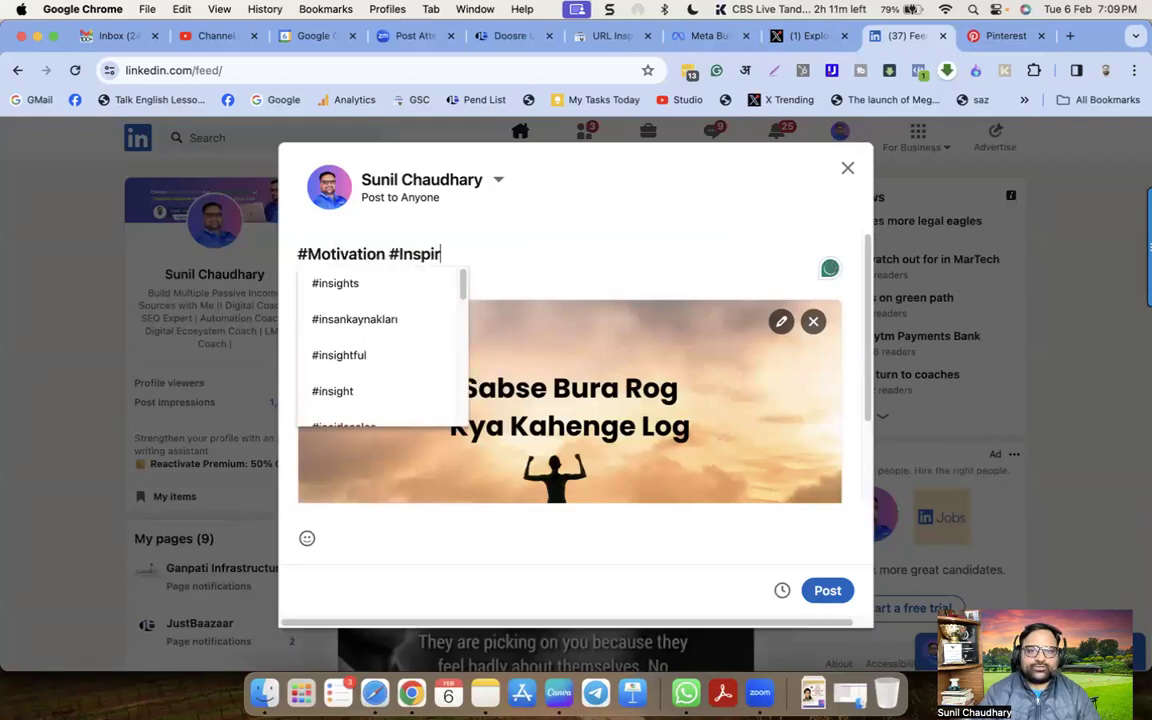
pyautogui.write('ation #Quote ')
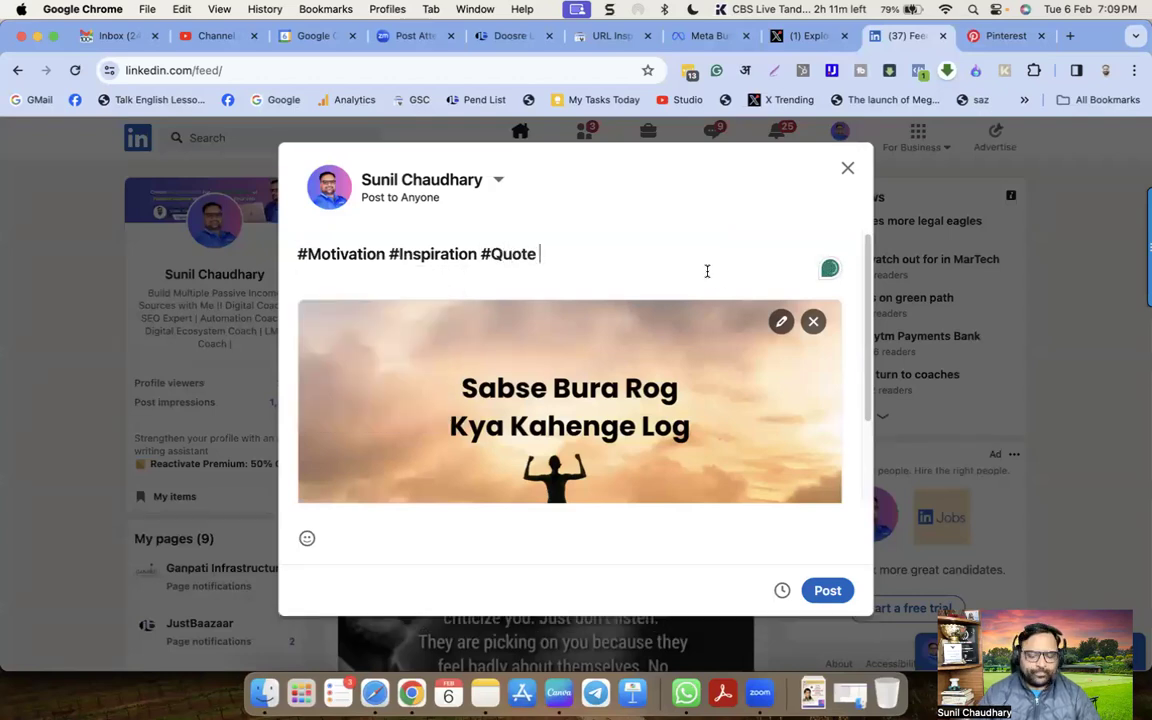
pyautogui.write('#LifeSkills #Love #Life #')
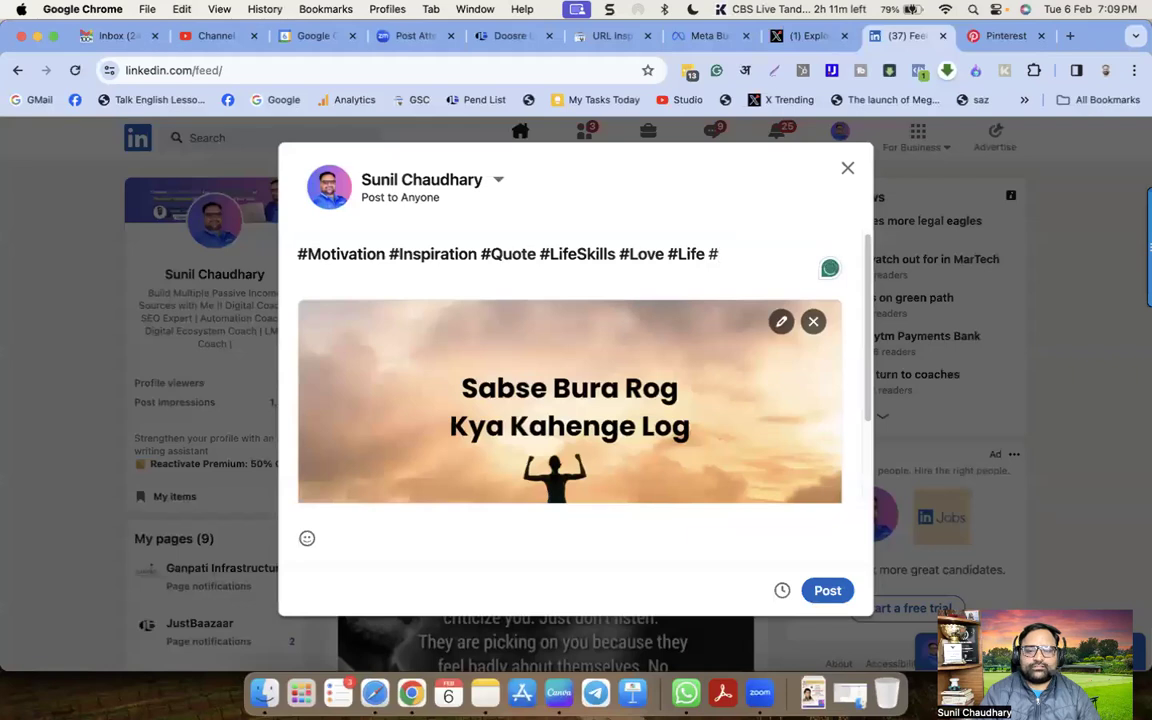
pyautogui.write('Energ')
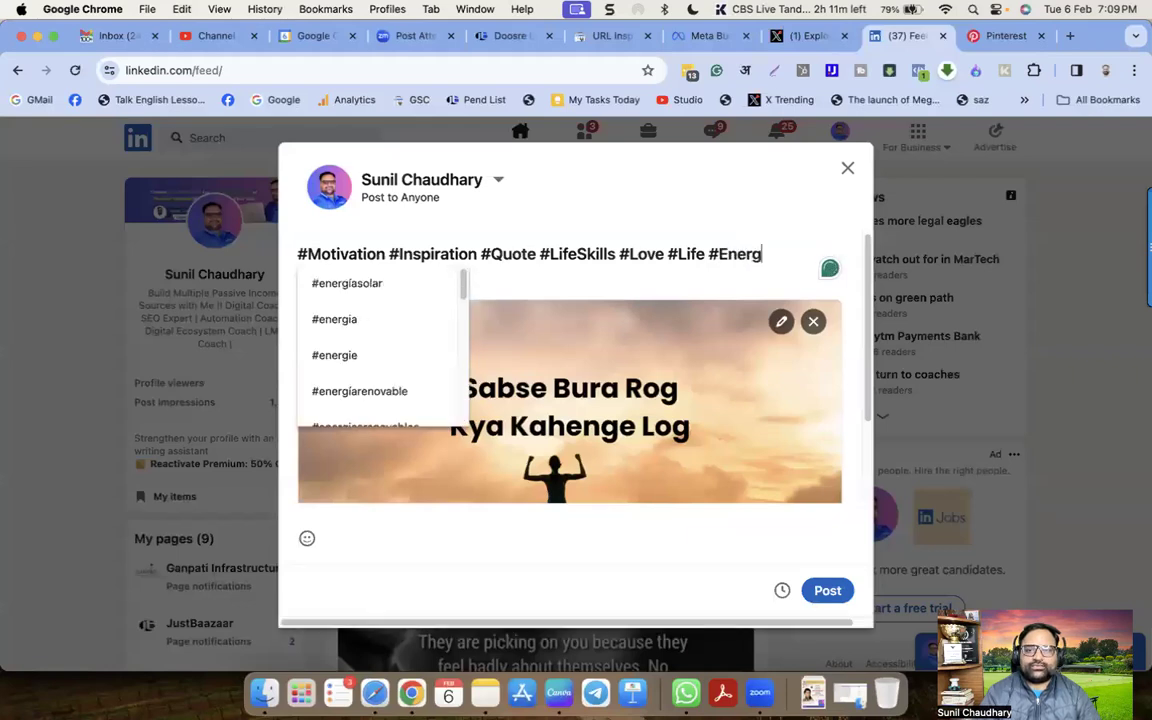
pyautogui.write('y #Success ')
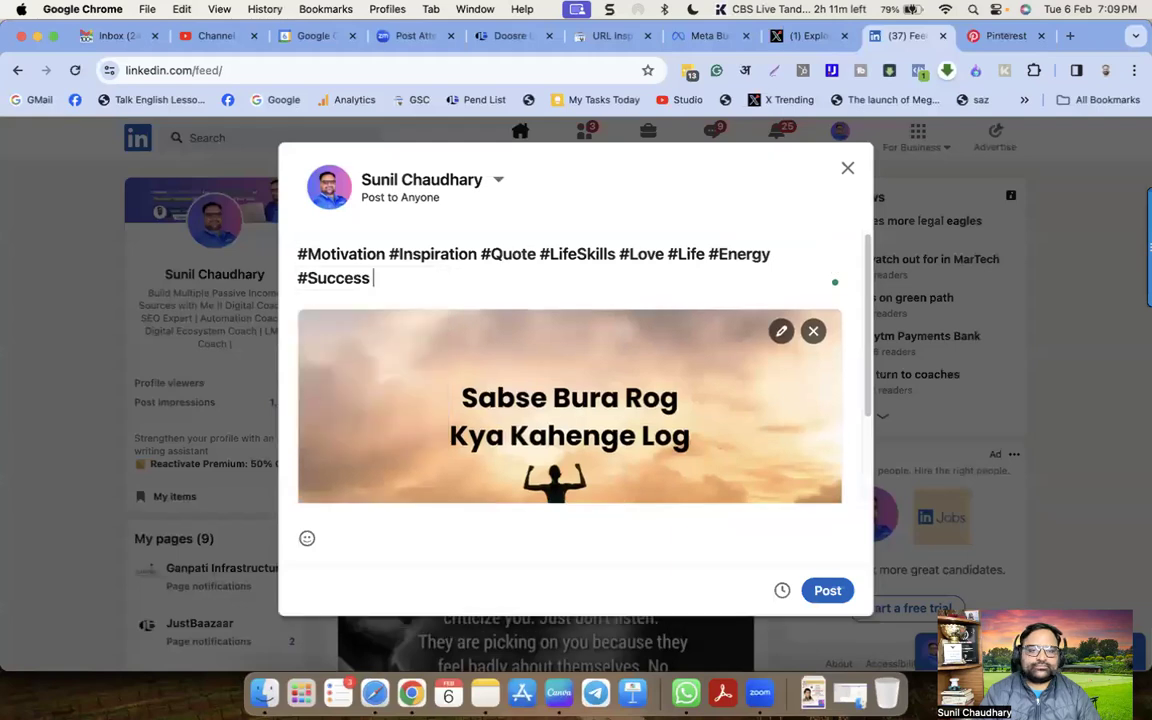
pyautogui.write('#MakeMoney')
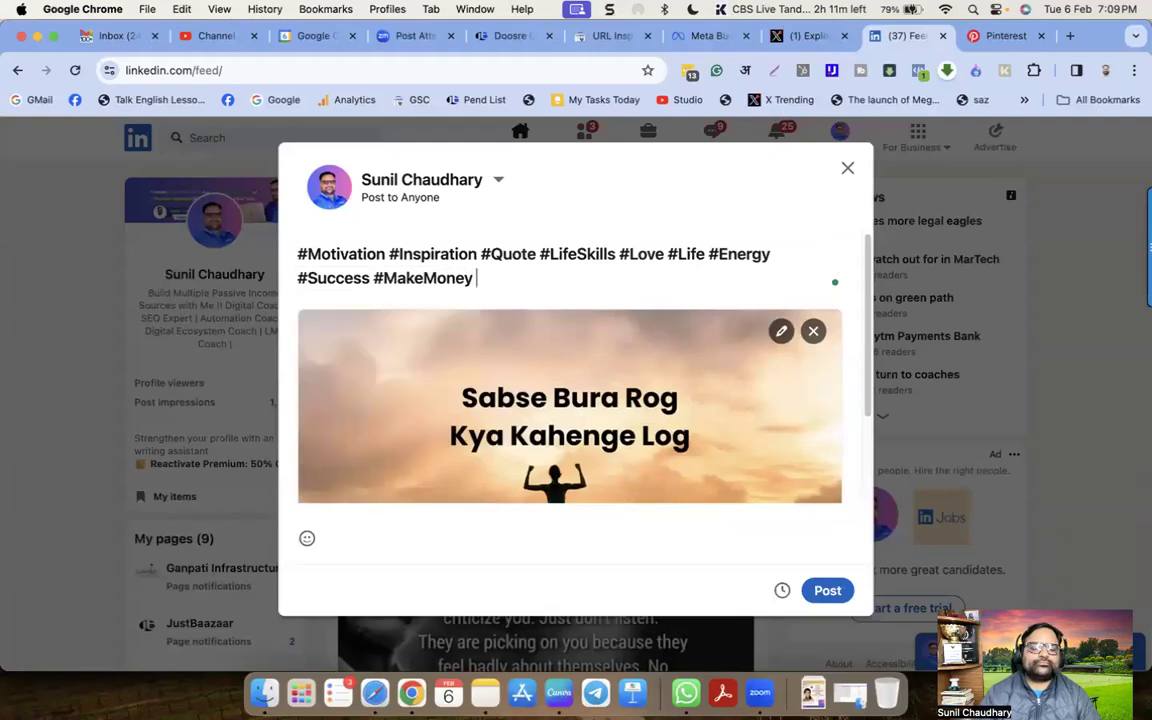
# Step: Select the hashtag text for copying and publish the LinkedIn post
pyautogui.moveTo(598, 226); pyautogui.dragTo(647, 317)
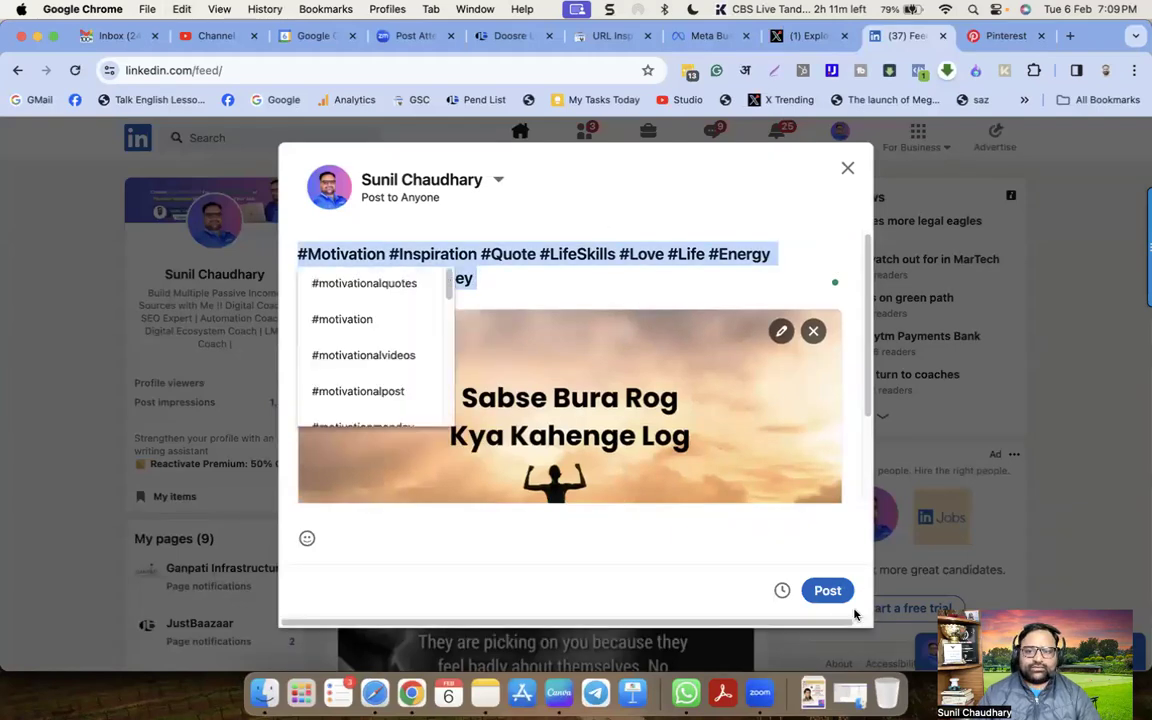
pyautogui.click(512, 294)
pyautogui.press('super+a')
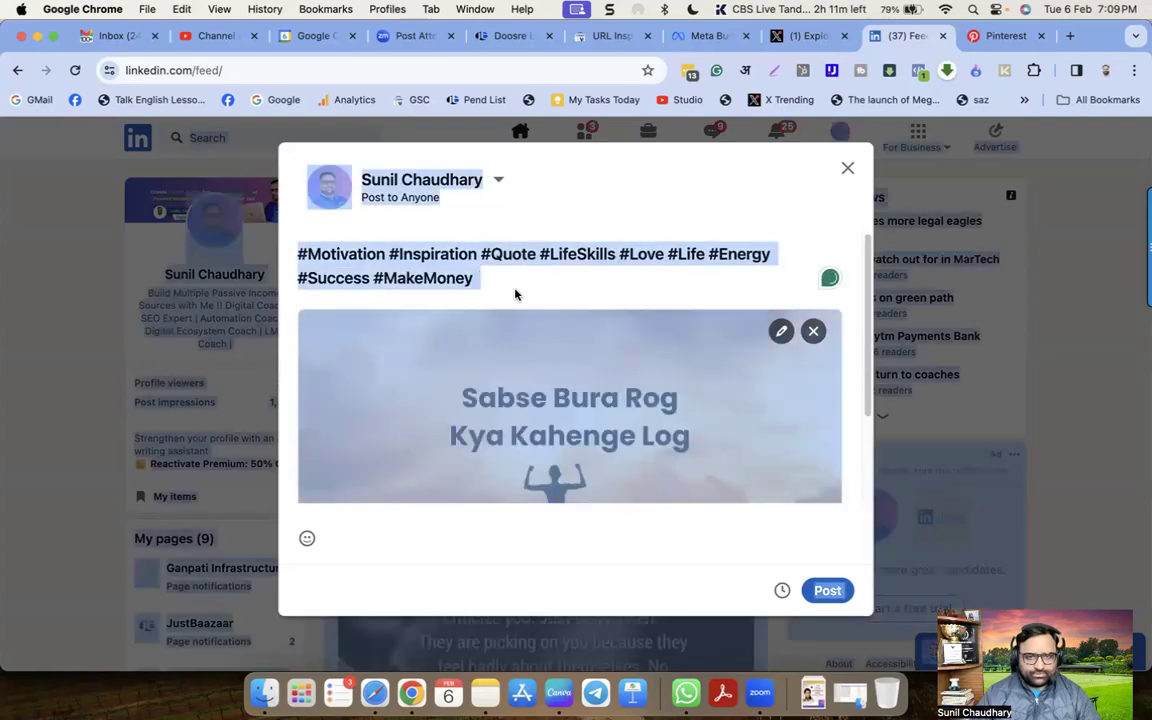
pyautogui.click(820, 590)
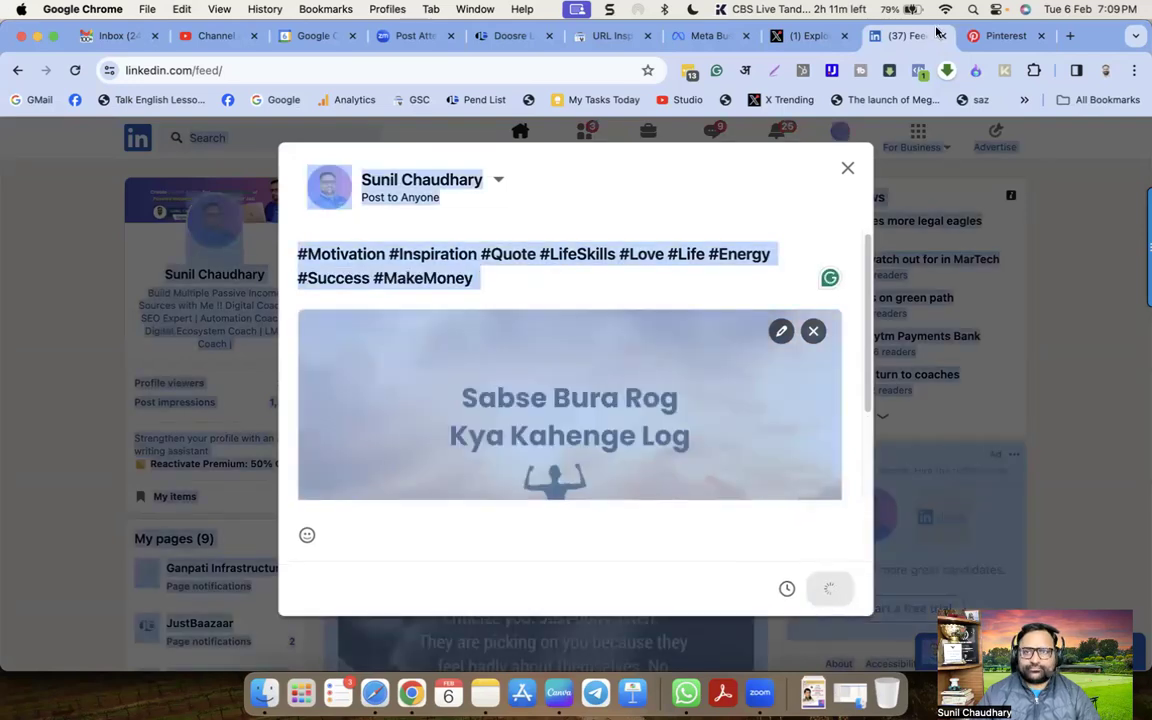
# Step: Add the photo "Your paragraph text.jpg" from the computer to the Meta Business Suite post
pyautogui.click(700, 36)
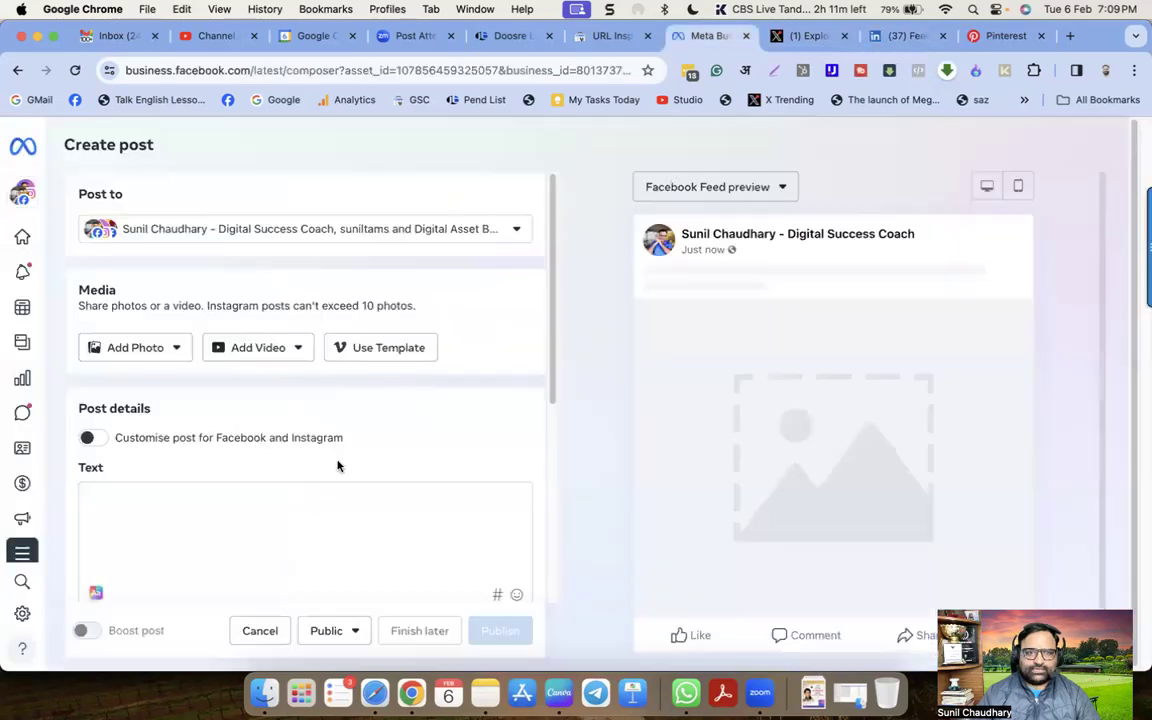
pyautogui.click(138, 345)
pyautogui.click(147, 388)
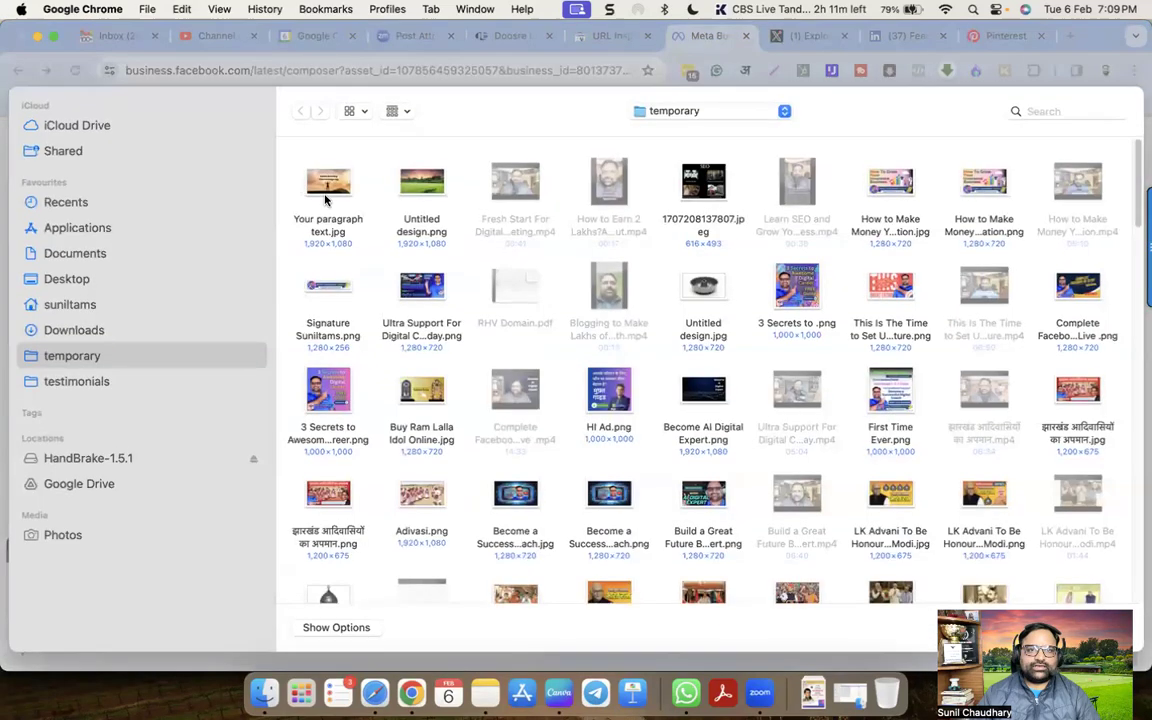
pyautogui.click(326, 190)
pyautogui.press('Return')
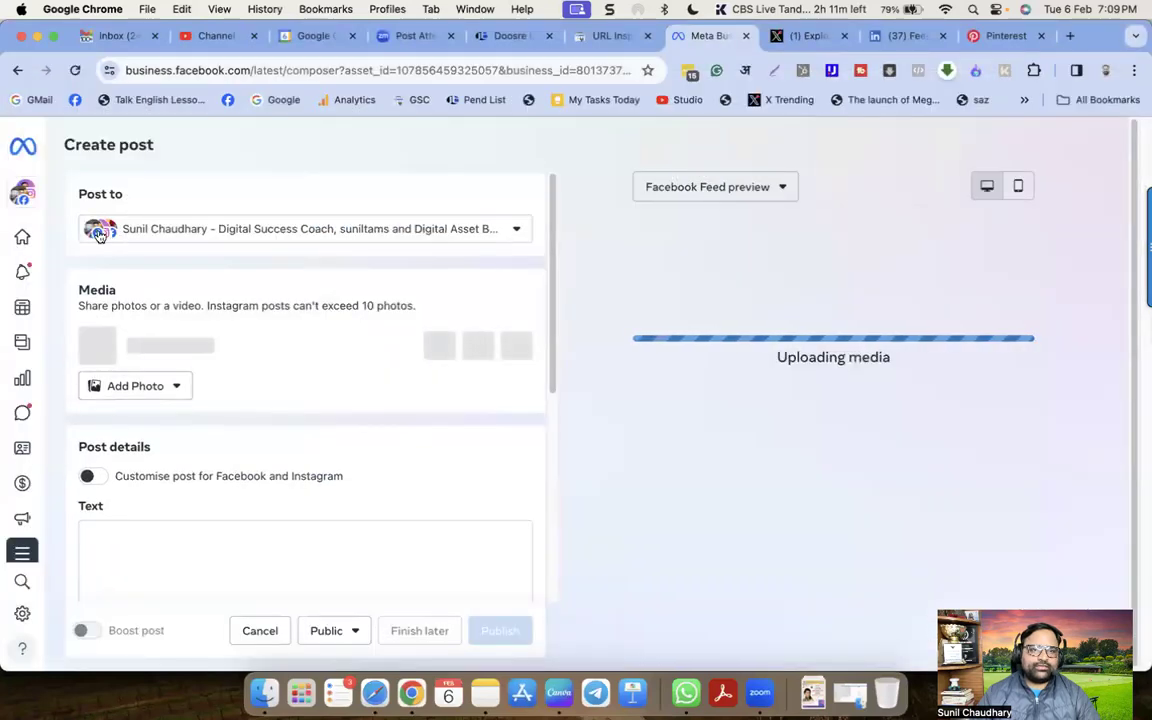
# Step: Try to paste the hashtags copied from LinkedIn into the Meta post's text
pyautogui.click(193, 540)
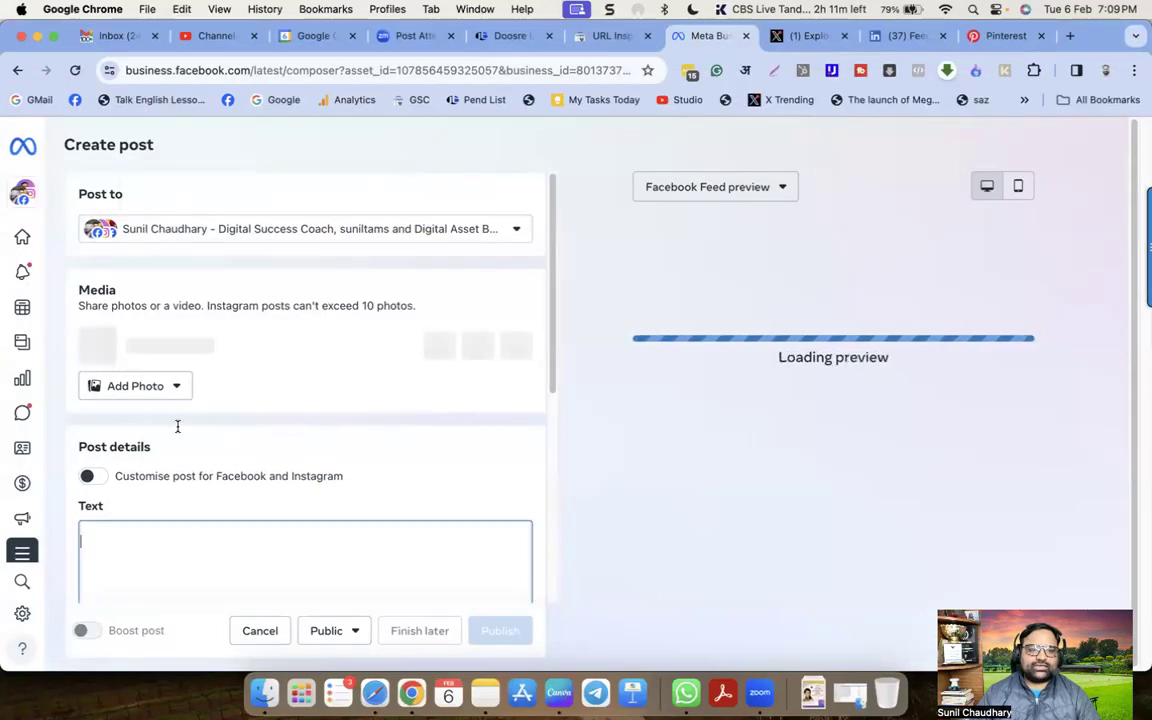
pyautogui.press('super+v')
pyautogui.scroll(-2, 265, 465)
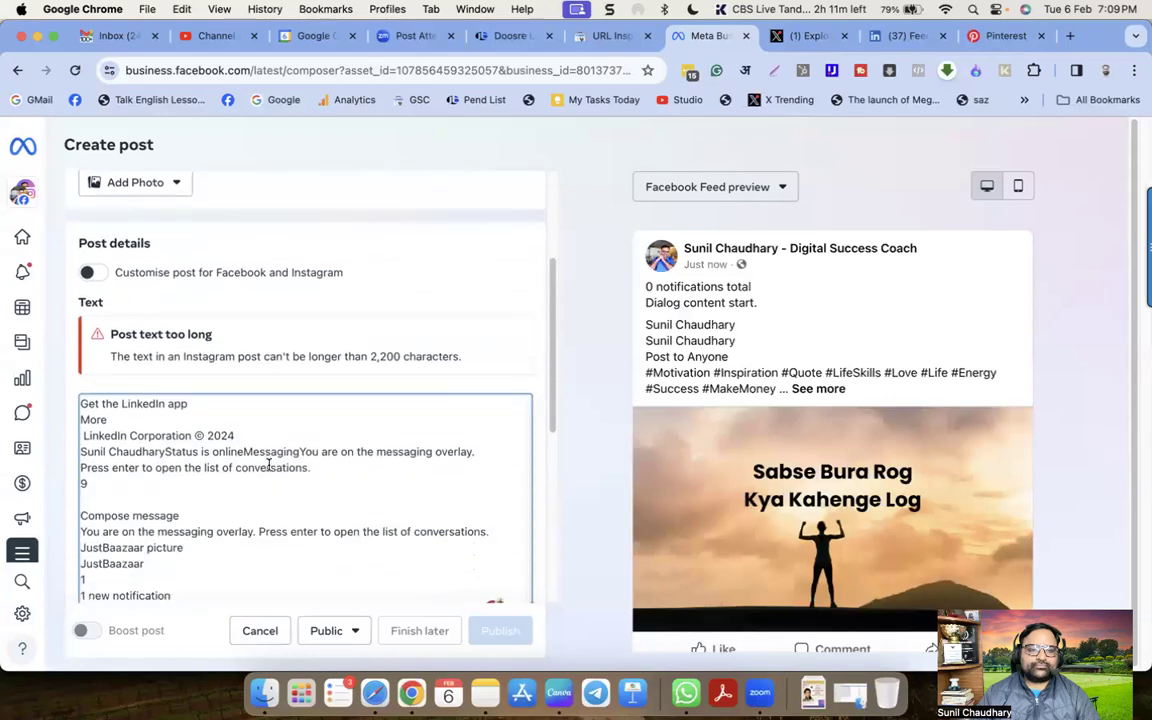
# Step: Copy only the hashtags from the published LinkedIn post and replace the Meta post's entire text with them
pyautogui.hotkey('ctrl', 'Tab')
pyautogui.hotkey('ctrl', 'Tab')
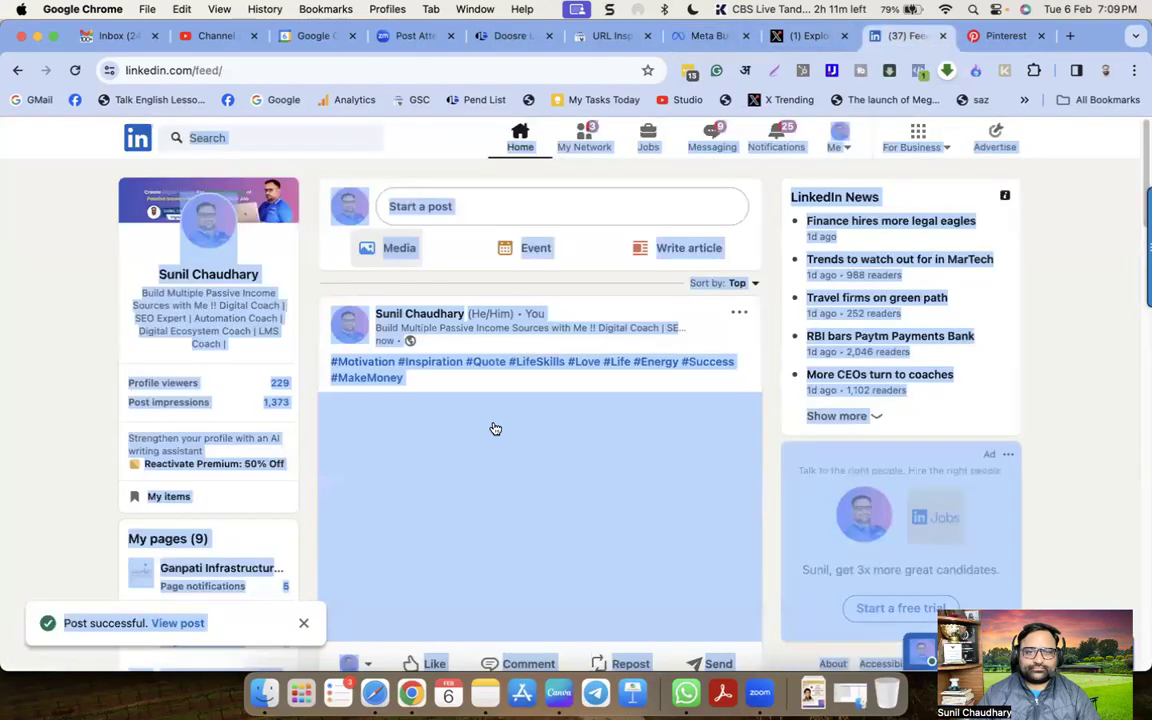
pyautogui.moveTo(508, 383); pyautogui.dragTo(336, 366)
pyautogui.hotkey('ctrl', 'c')
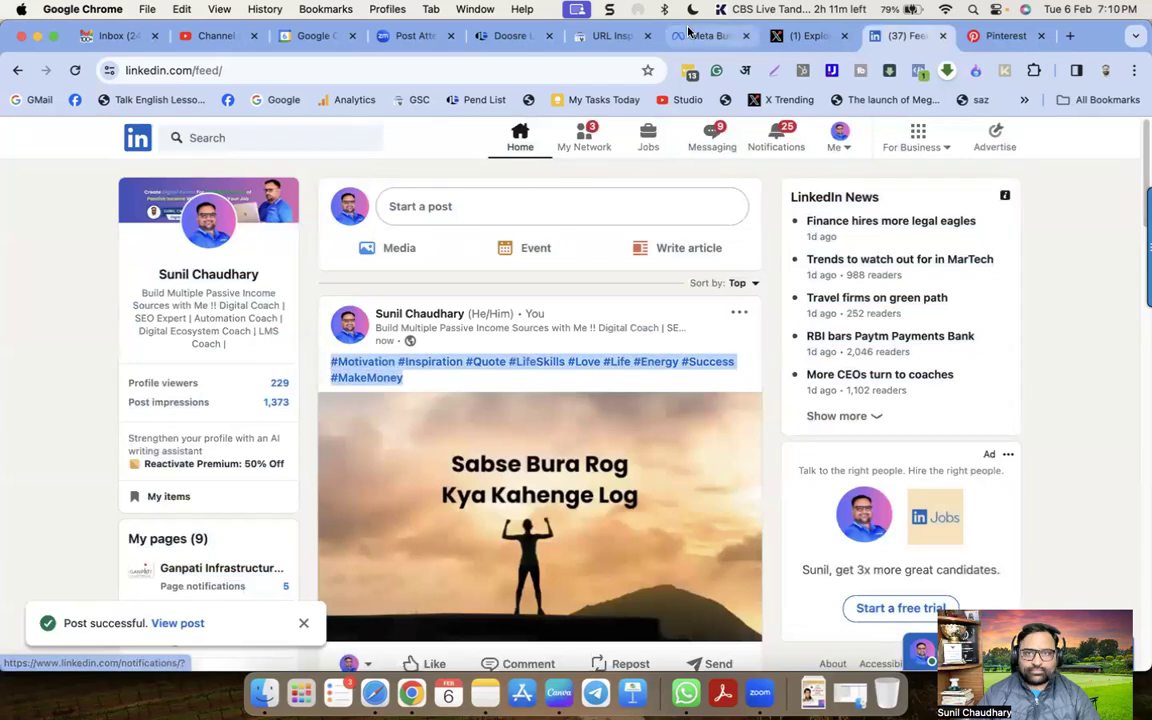
pyautogui.hotkey('ctrl', 'shift', 'Tab')
pyautogui.hotkey('ctrl', 'shift', 'Tab')
pyautogui.hotkey('ctrl', 'a')
pyautogui.hotkey('ctrl', 'v')
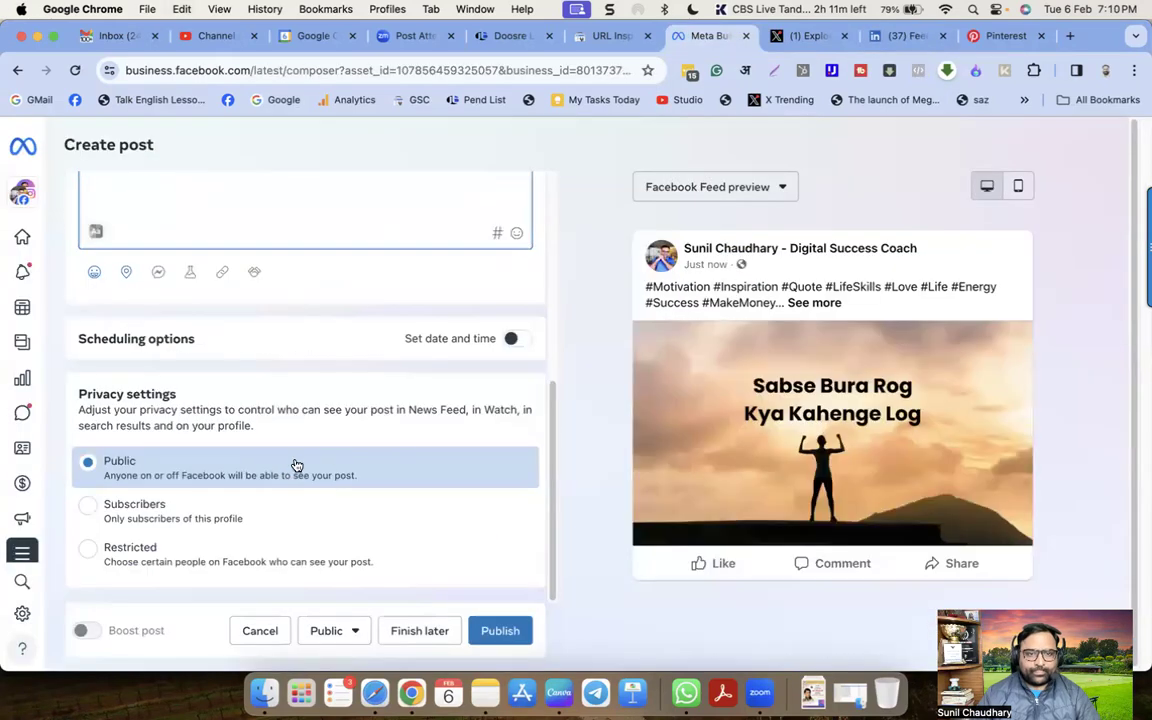
pyautogui.scroll(3, 349, 440)
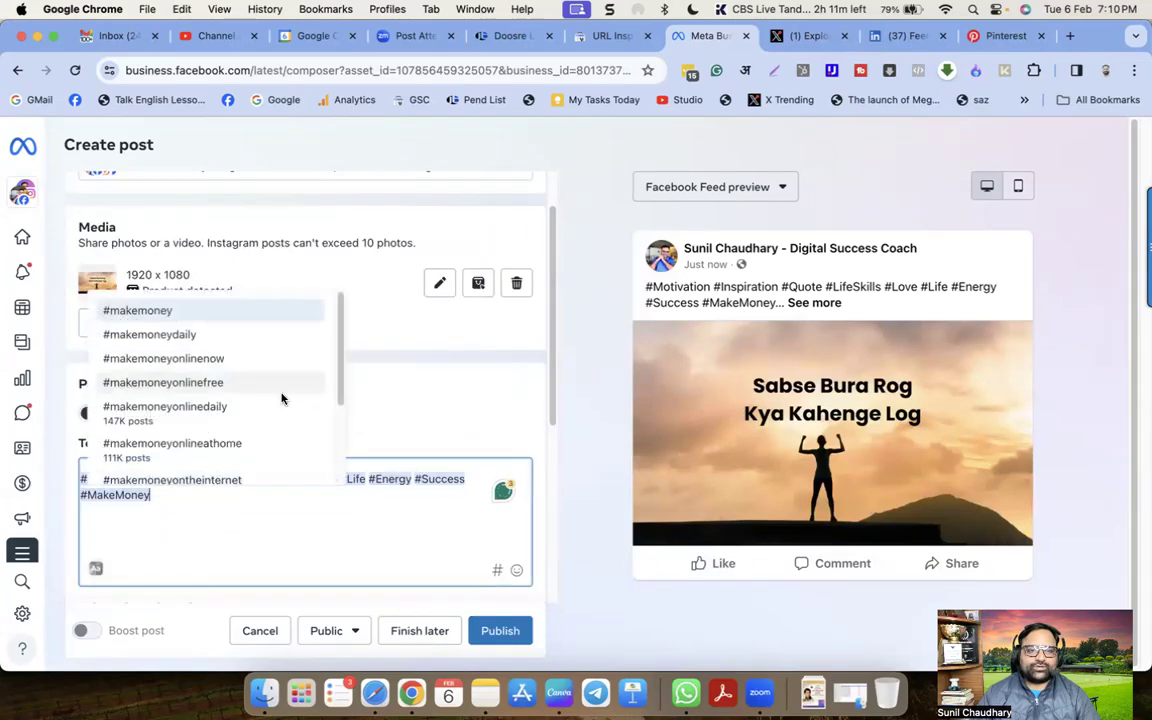
# Step: Publish the Meta Business Suite post with the hashtags and photo
pyautogui.scroll(2, 213, 224)
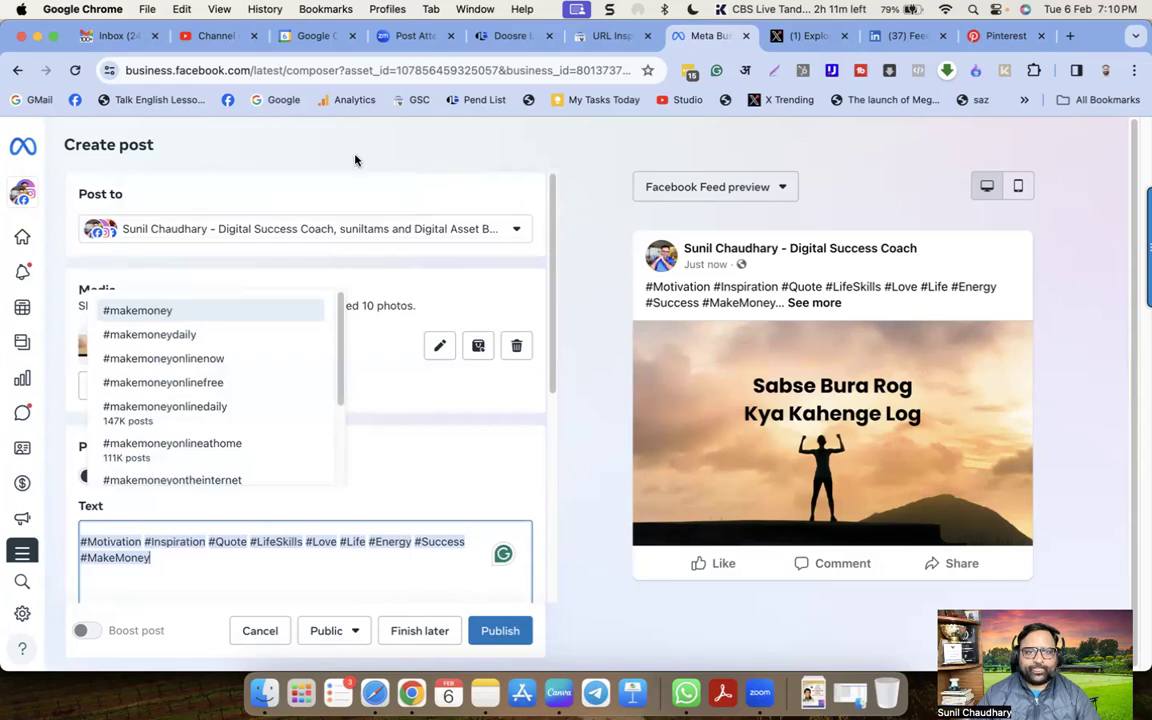
pyautogui.click(459, 549)
pyautogui.scroll(-3, 468, 555)
pyautogui.click(498, 630)
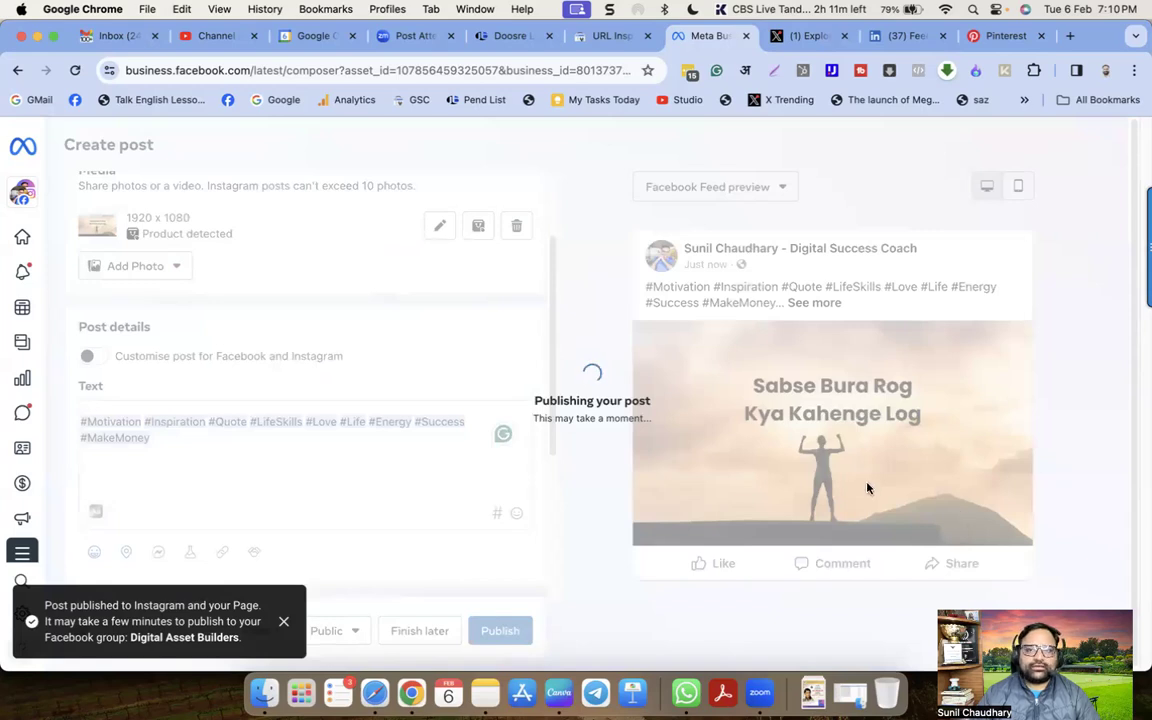
# Step: Switch to X and attach the photo "Your paragraph text.jpg" to a new post
pyautogui.click(803, 37)
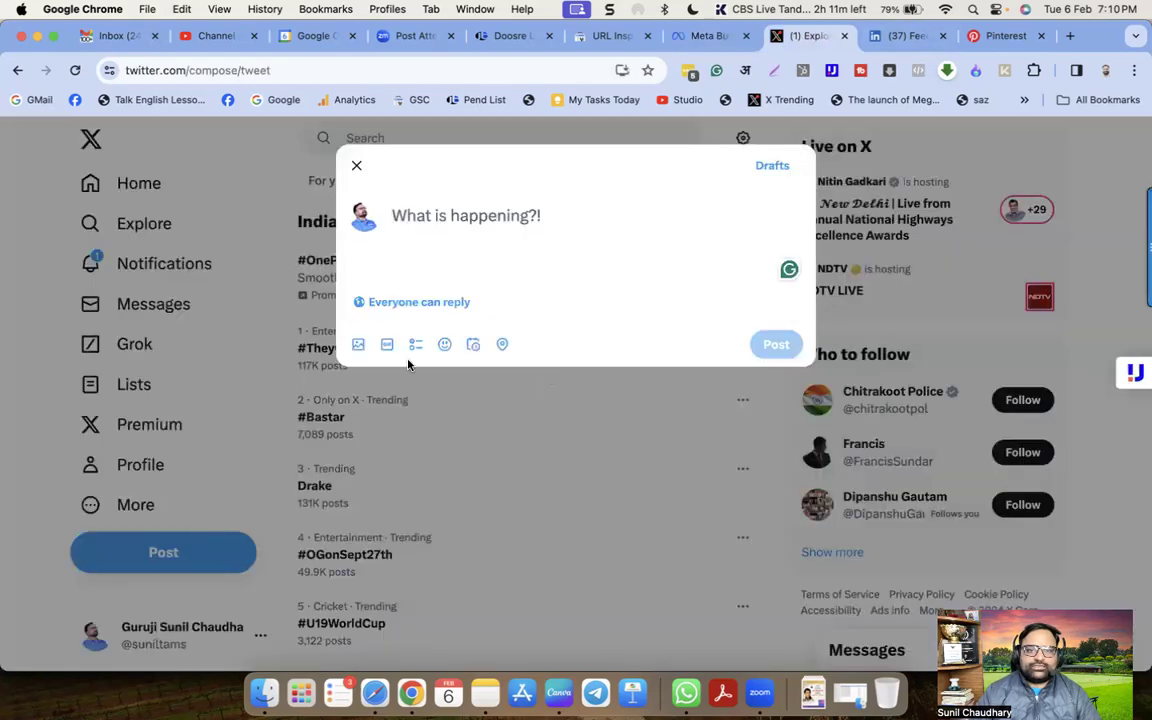
pyautogui.click(357, 350)
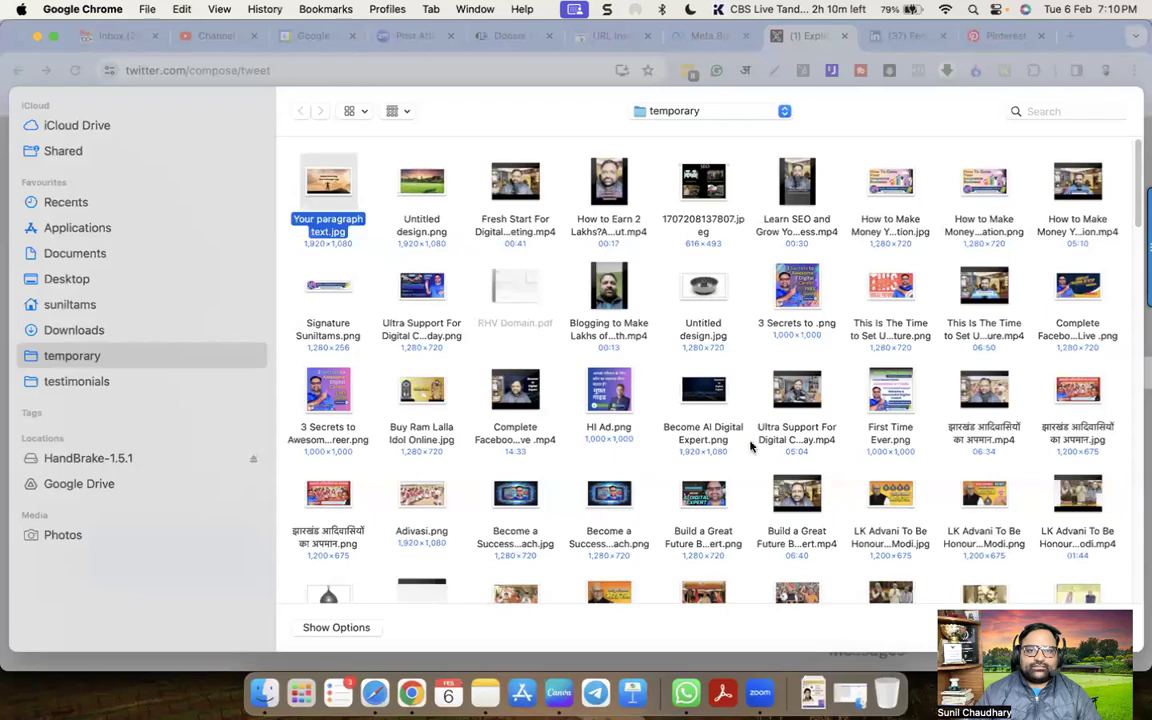
pyautogui.press('Return')
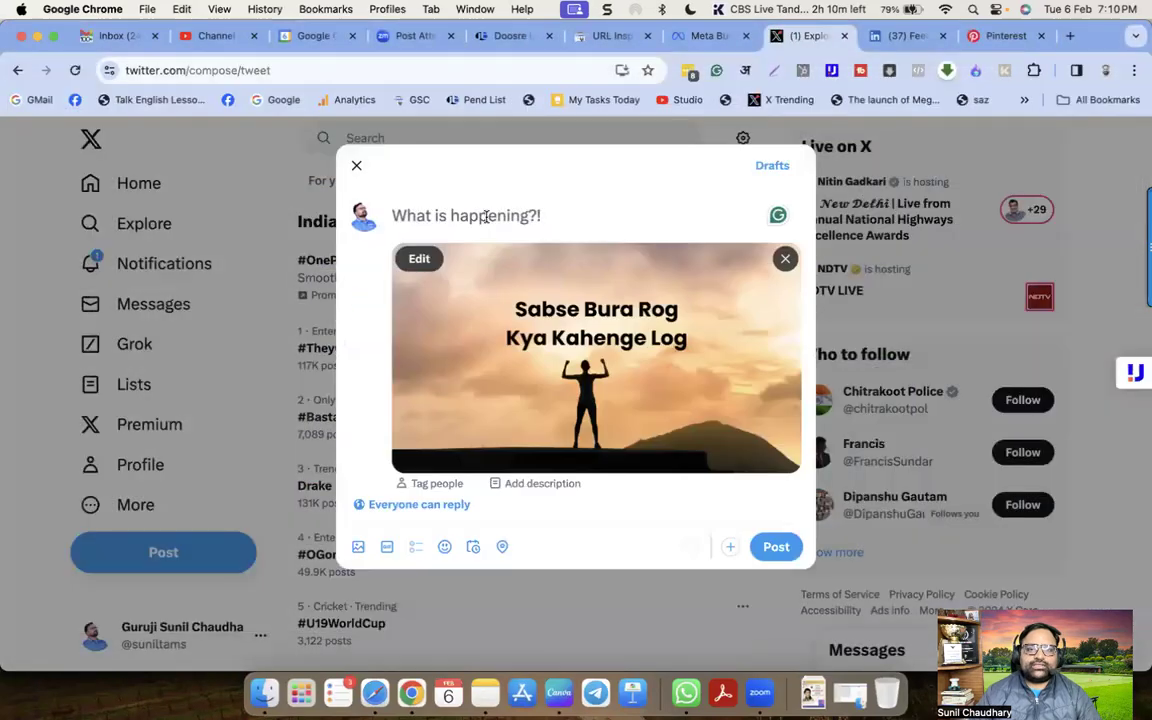
# Step: Fill the X post with the hashtags and the JustBaazaar article's link, copy the whole text, and publish the post
pyautogui.click(612, 36)
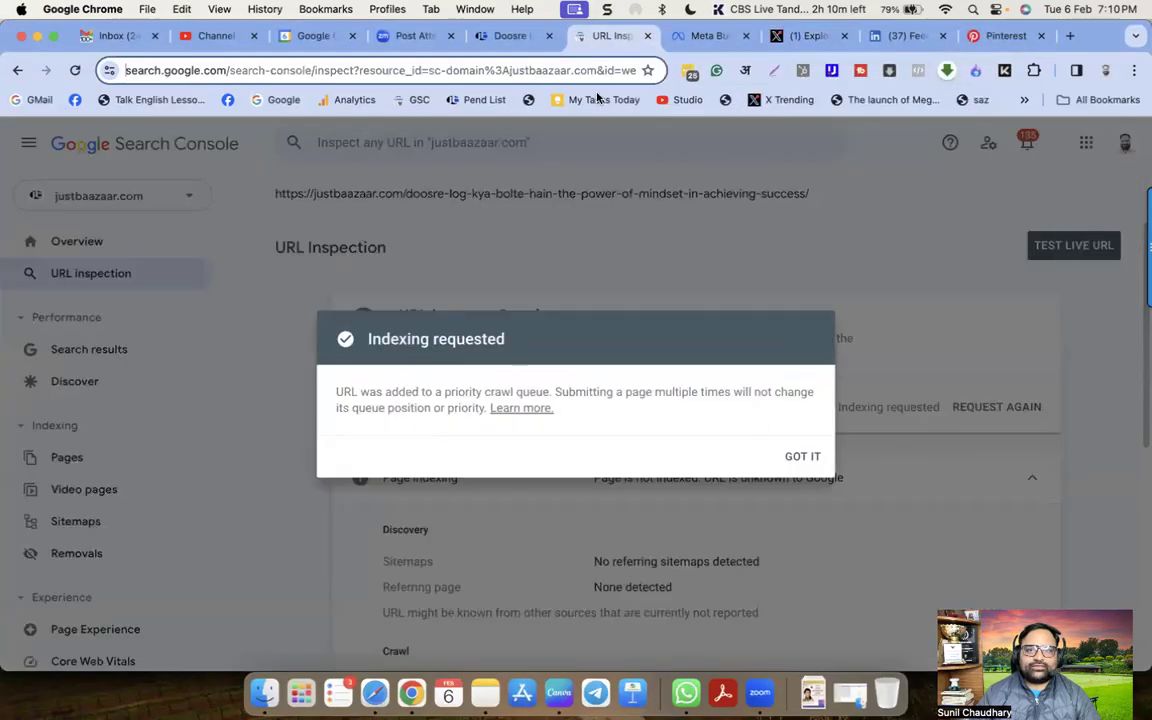
pyautogui.click(507, 36)
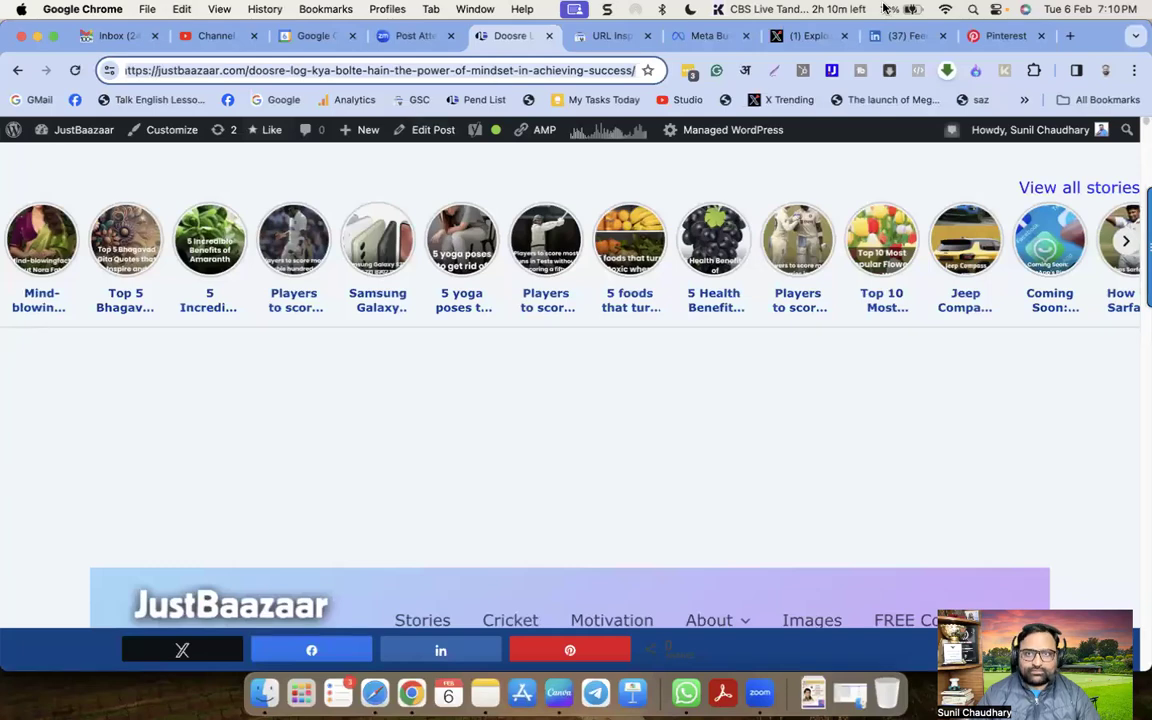
pyautogui.click(810, 36)
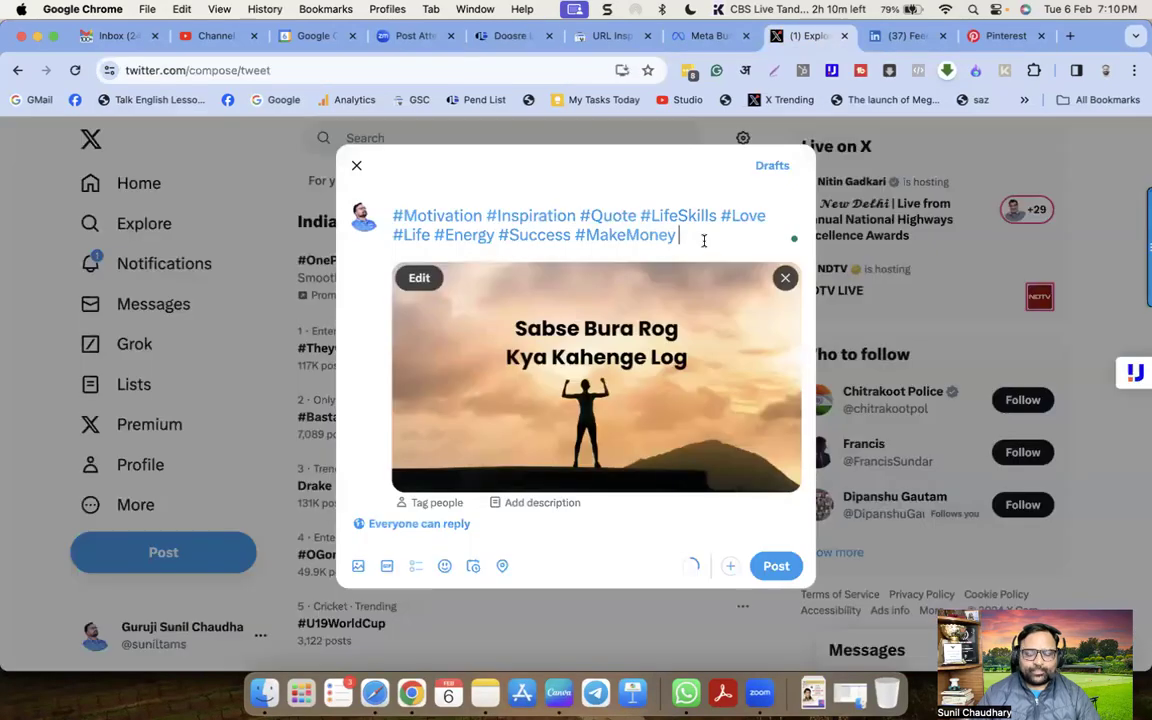
pyautogui.write('https://justbaazaar.com/doosre-log-kya-bolte-hain-the-power-of-mindset-in-achieving-success/')
pyautogui.press('super+a')
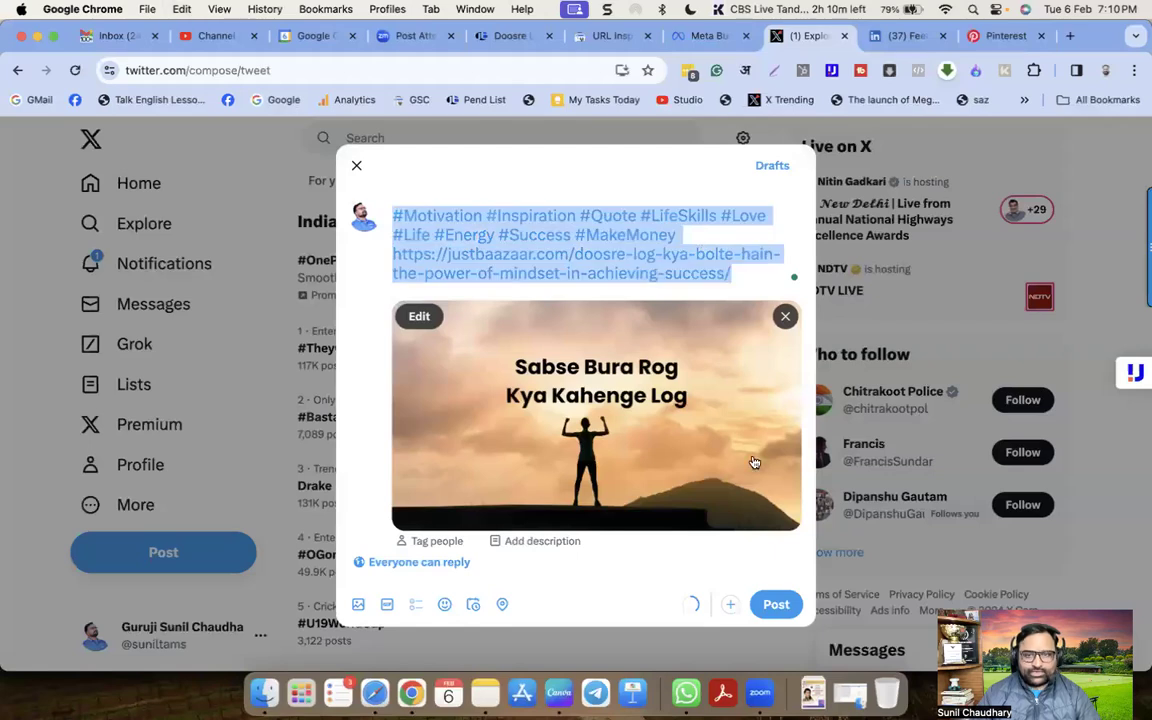
pyautogui.click(775, 603)
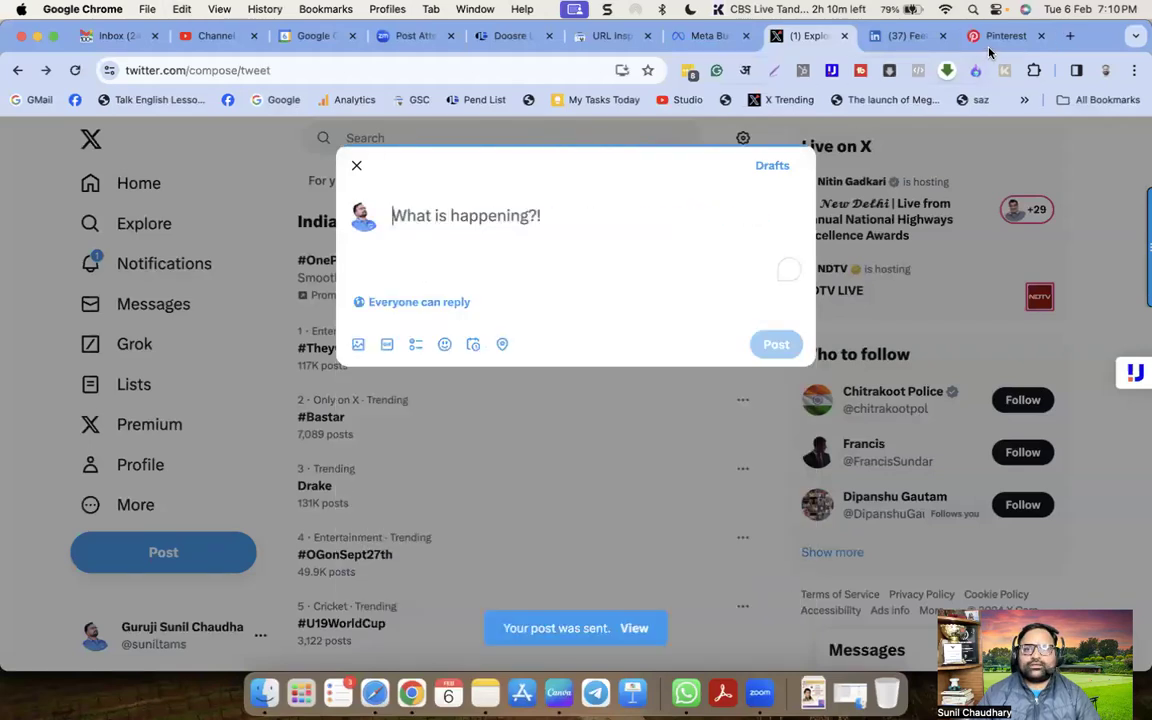
# Step: Switch to Pinterest and start a new Pin with the photo "Your paragraph text.jpg"
pyautogui.click(1003, 36)
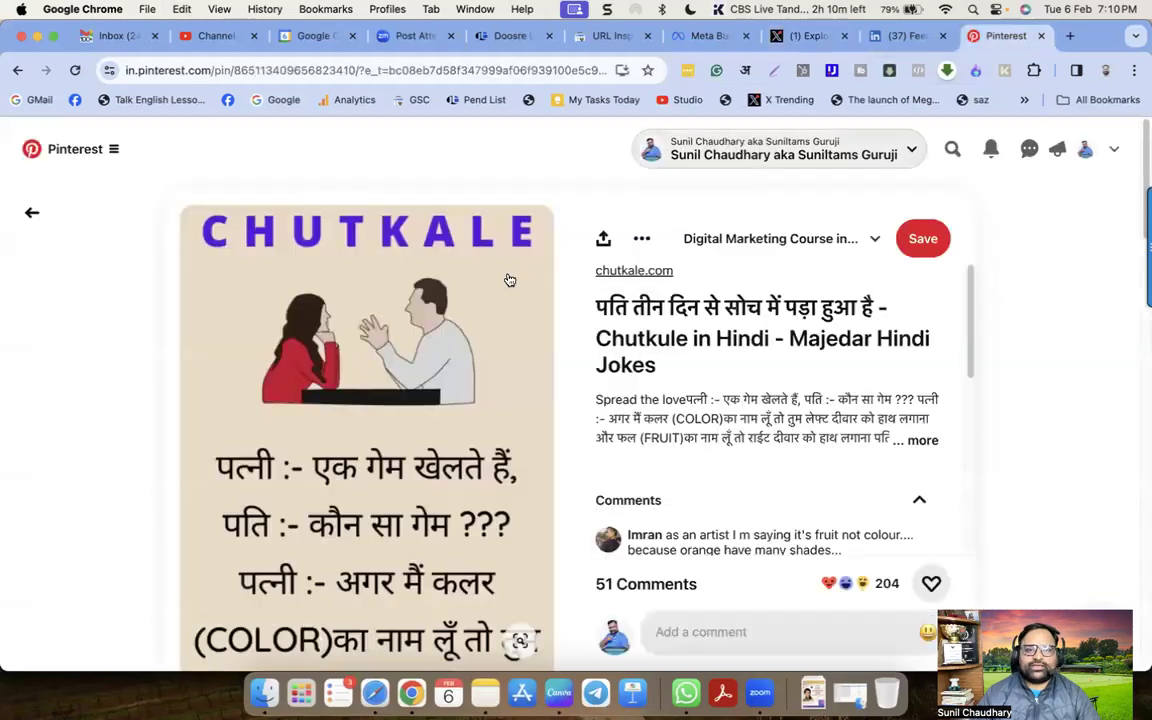
pyautogui.click(31, 212)
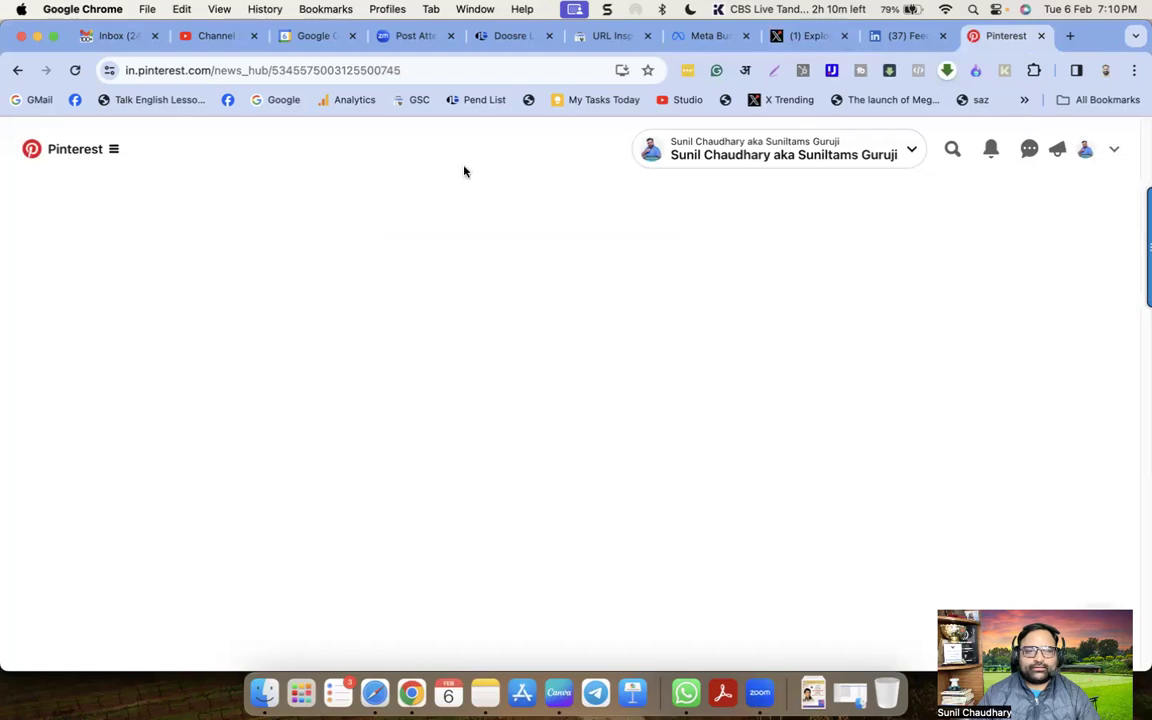
pyautogui.click(112, 149)
pyautogui.click(256, 288)
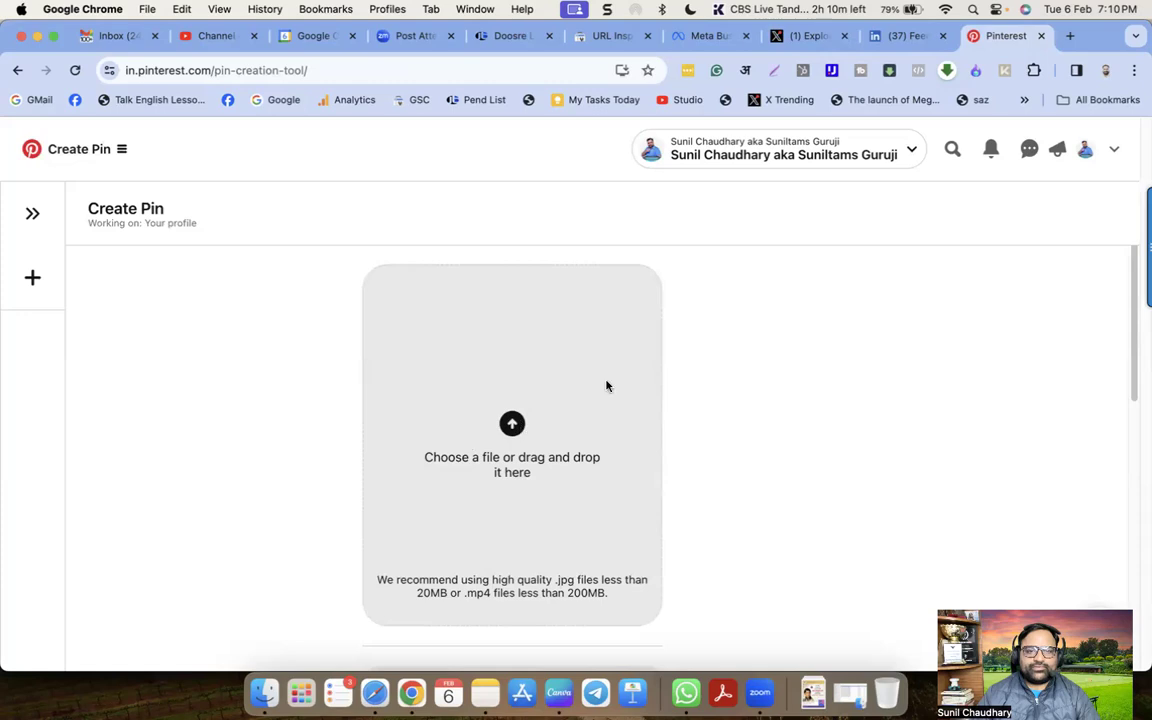
pyautogui.click(606, 386)
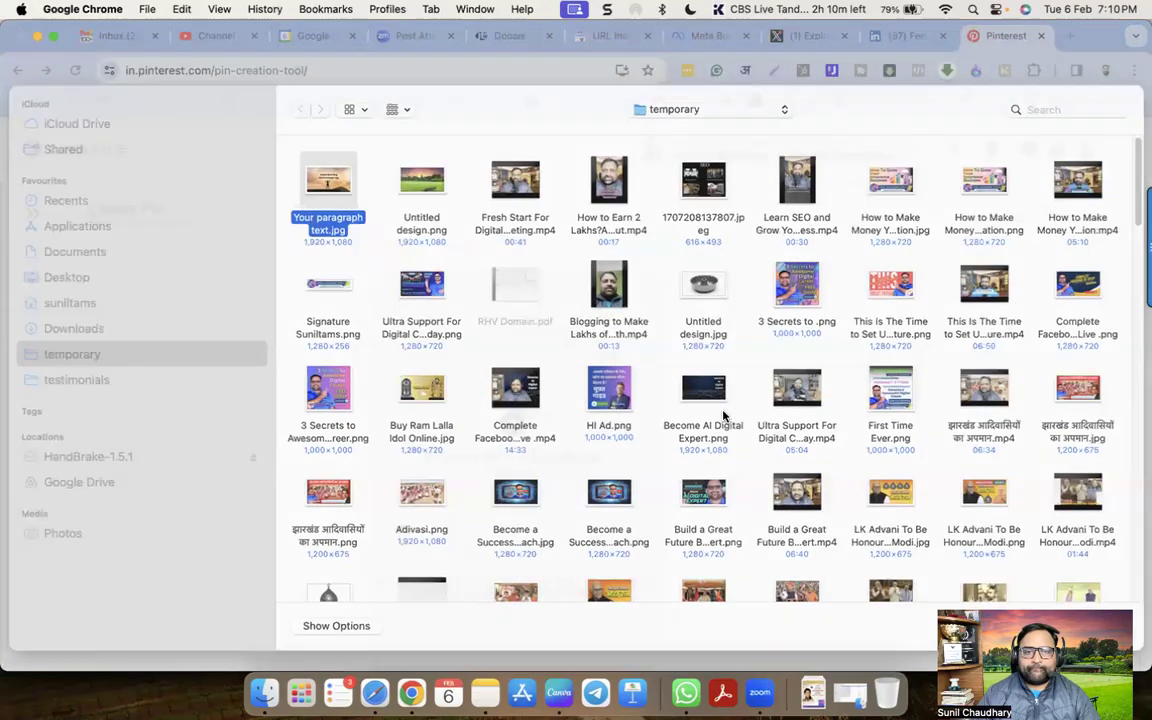
pyautogui.press('Return')
# Step: Paste the copied post text into the Pin's description and delete the article link, keeping only the hashtags
pyautogui.click(591, 375)
pyautogui.write('#Motivation #Inspiration #Quote #LifeSkills #Love #Life #Energy #Success #MakeMoney https://justbaazaar.com/doosre-log-kya-bolte-hain-the-power-of-mindset-in-achieving-success/')
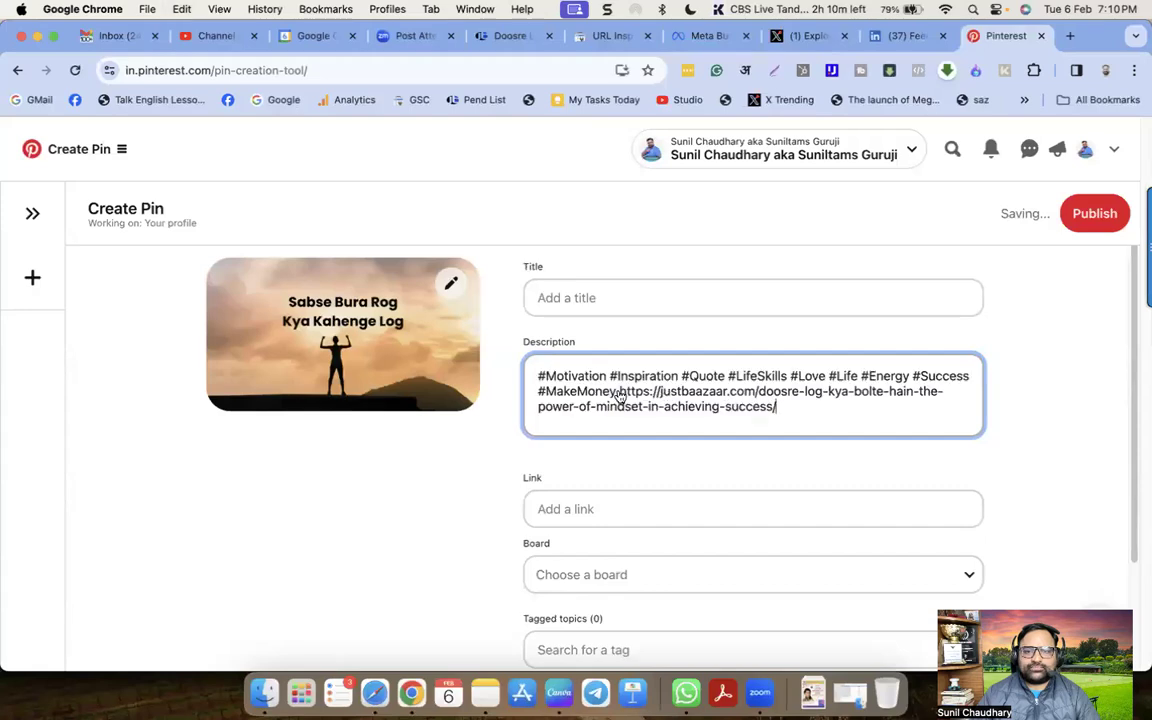
pyautogui.moveTo(619, 392); pyautogui.dragTo(804, 433)
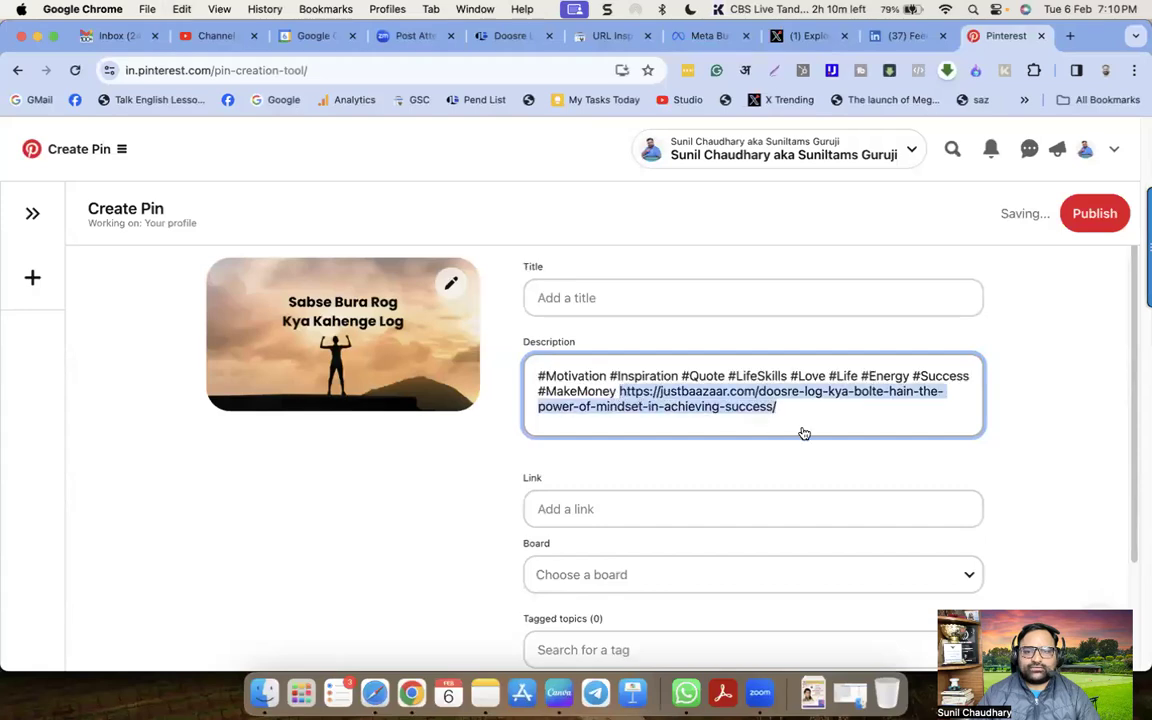
pyautogui.moveTo(619, 395); pyautogui.dragTo(810, 417)
pyautogui.press('BackSpace')
# Step: Copy the hashtags from the Pin's description into its title
pyautogui.moveTo(617, 392); pyautogui.dragTo(522, 378)
pyautogui.press('super+c')
pyautogui.click(607, 298)
pyautogui.press('super+v')
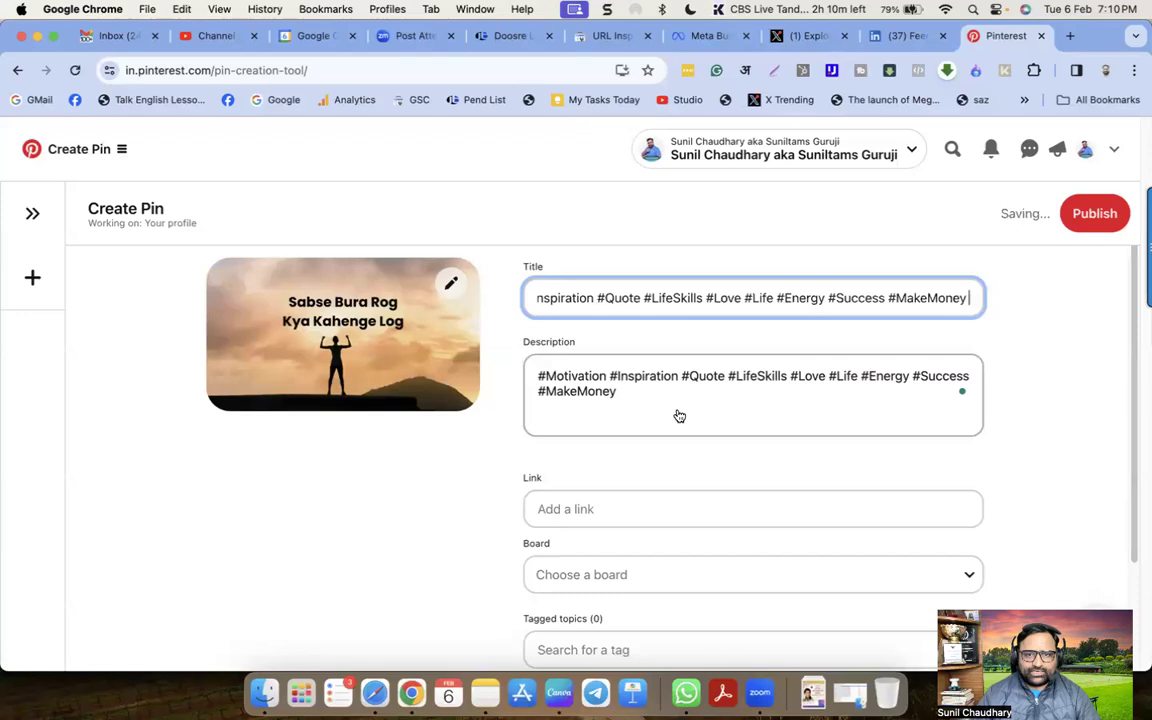
# Step: Copy the JustBaazaar article's address and add it as the Pin's link
pyautogui.scroll(-2, 676, 414)
pyautogui.click(589, 390)
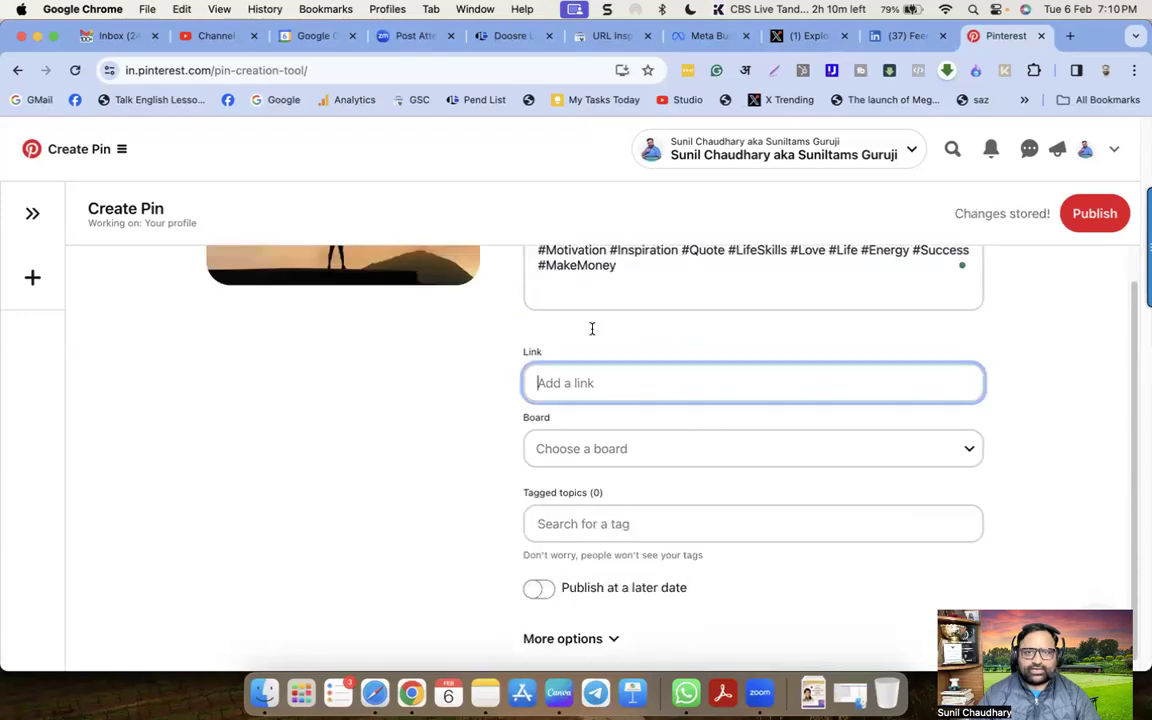
pyautogui.click(512, 40)
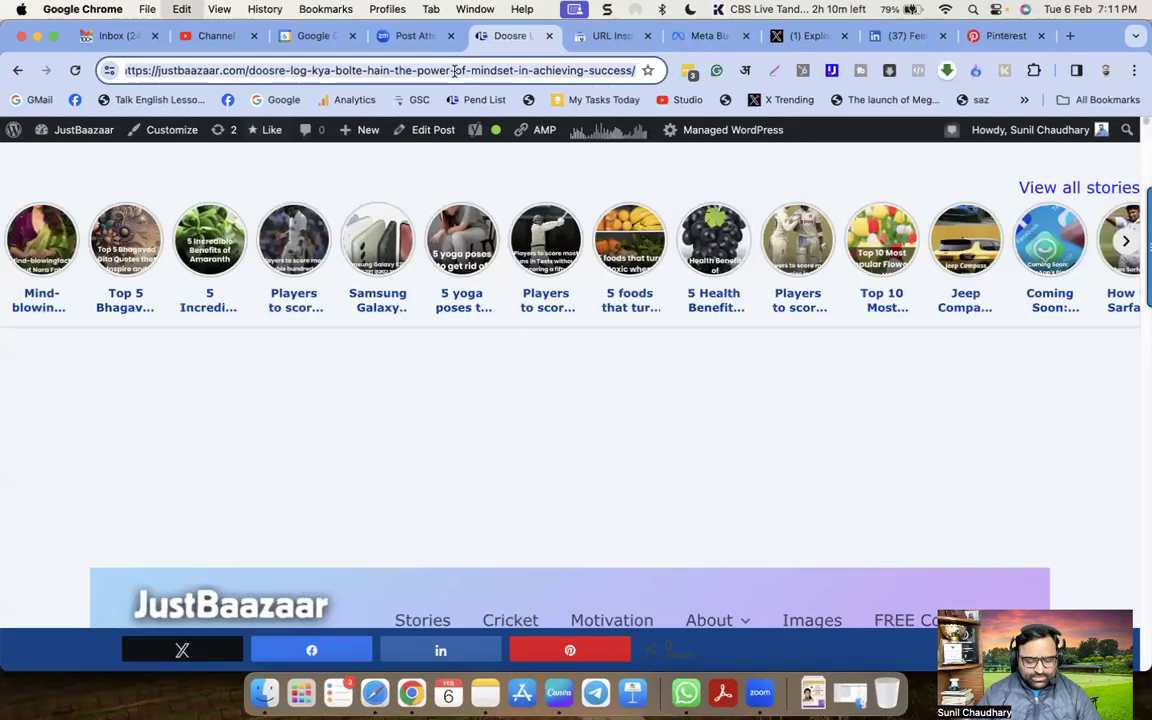
pyautogui.click(1005, 35)
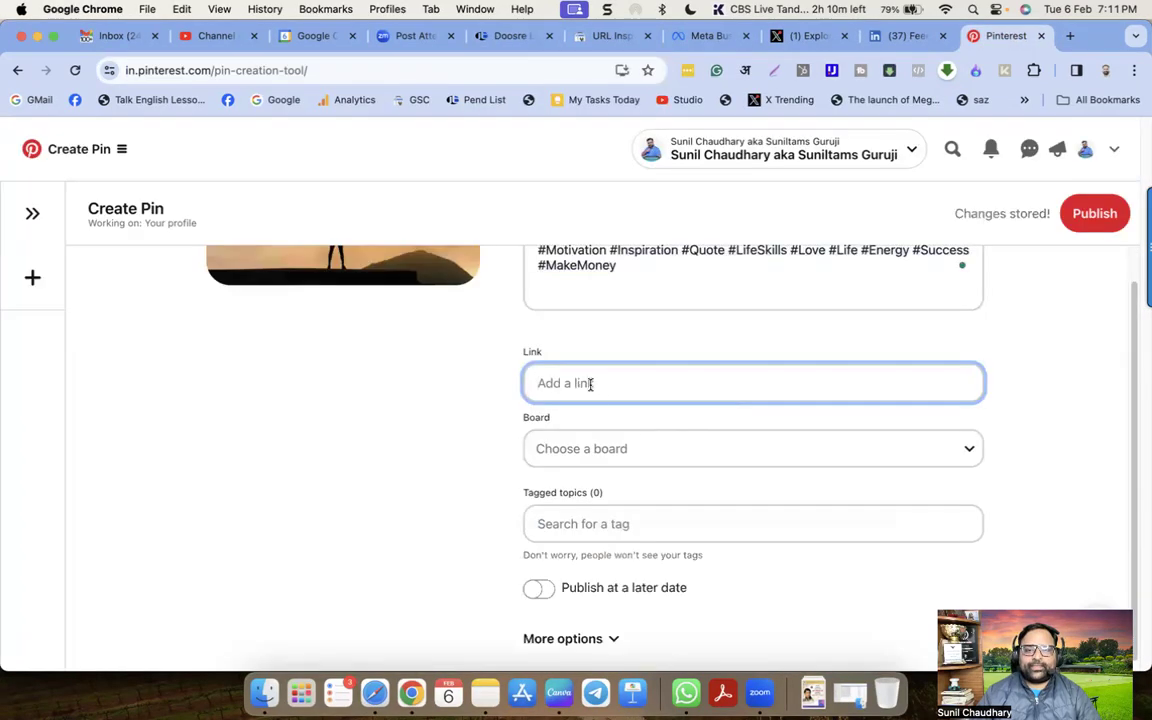
pyautogui.write('https://justbaazaar.com/doosre-log-kya-bolte-hain-the-power-of-mindset-in-achieving-success/')
# Step: Assign the Pin to the board "Digital Marketing Course in India" and expand its additional options
pyautogui.click(632, 455)
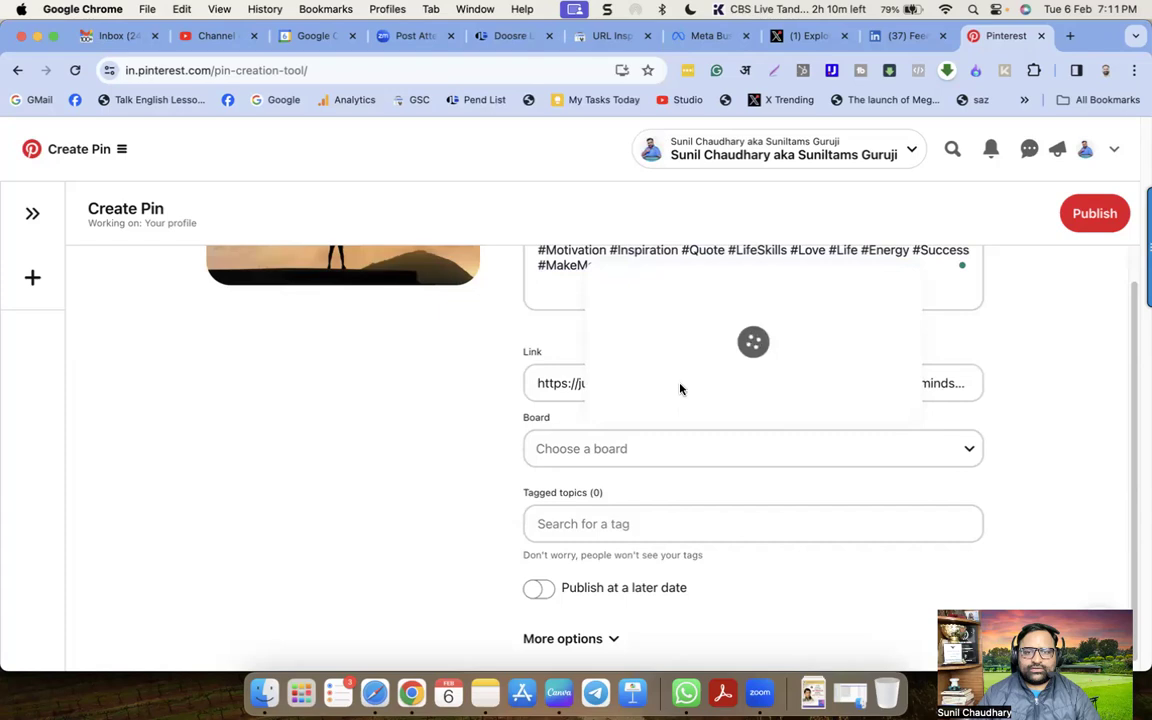
pyautogui.click(738, 355)
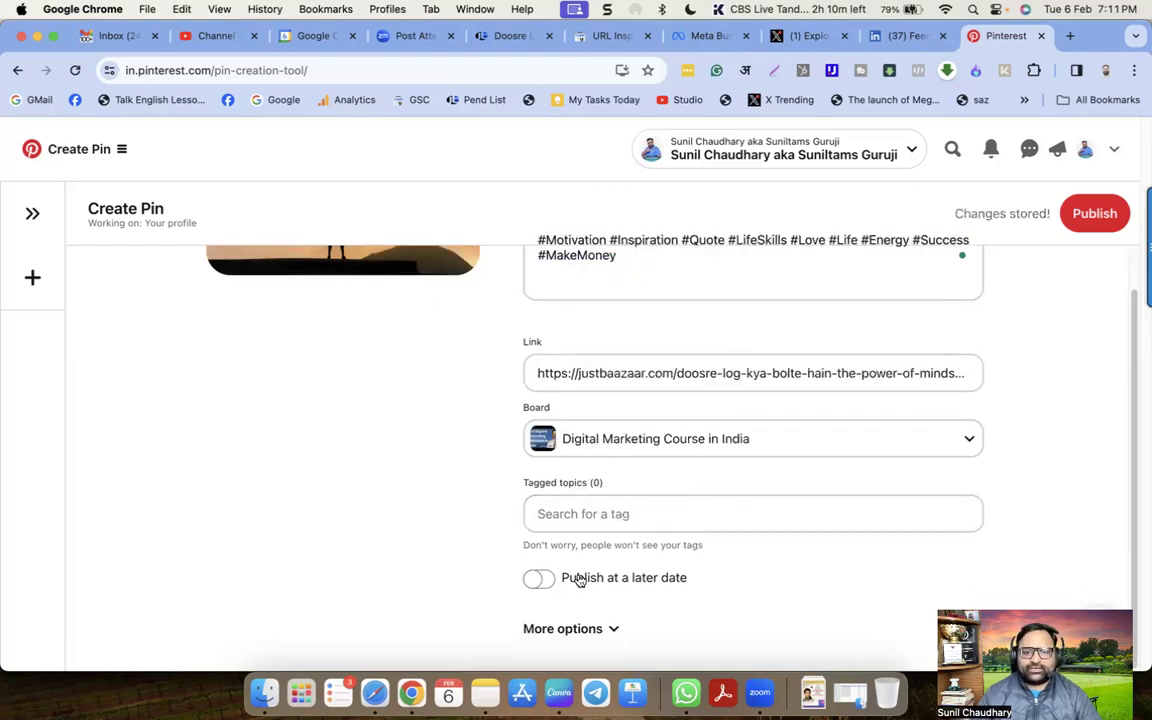
pyautogui.click(605, 630)
pyautogui.scroll(-2, 684, 589)
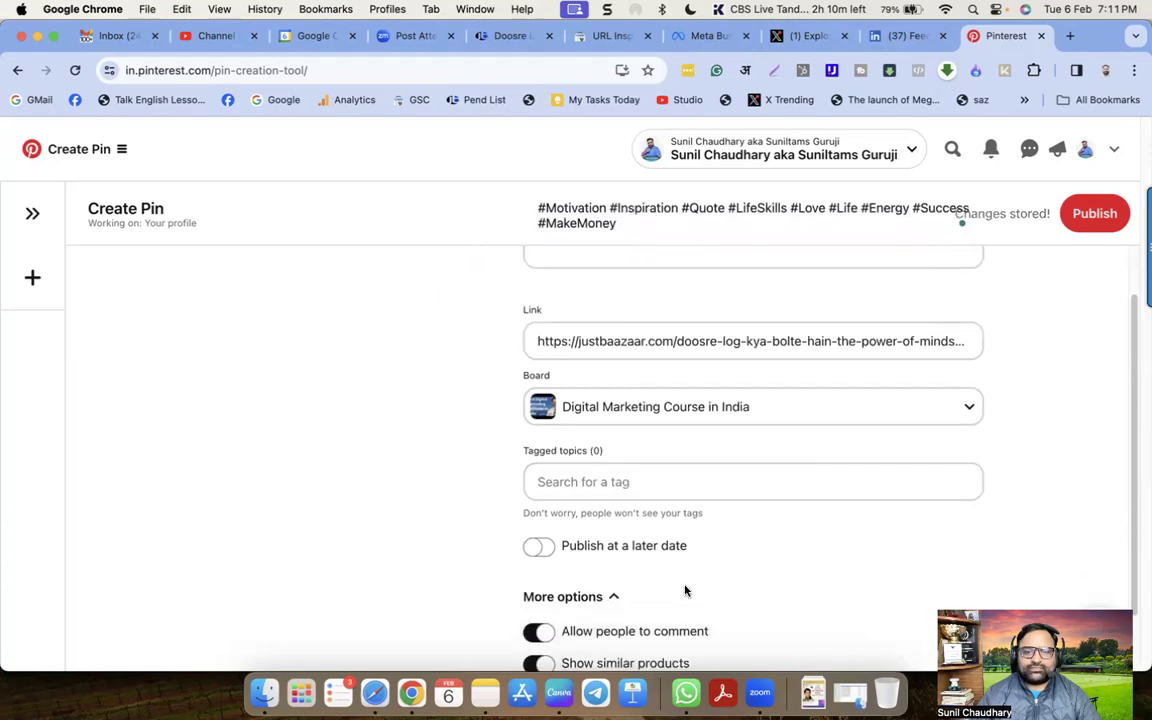
pyautogui.scroll(5, 722, 542)
pyautogui.scroll(-5, 727, 542)
# Step: Enter "Motivation, Inspiration, Quotes, Life, Skills," as the Pin's tagged topics and publish the Pin
pyautogui.click(640, 398)
pyautogui.write('Motivation, Inspiration, Quotes, Life, Skills,')
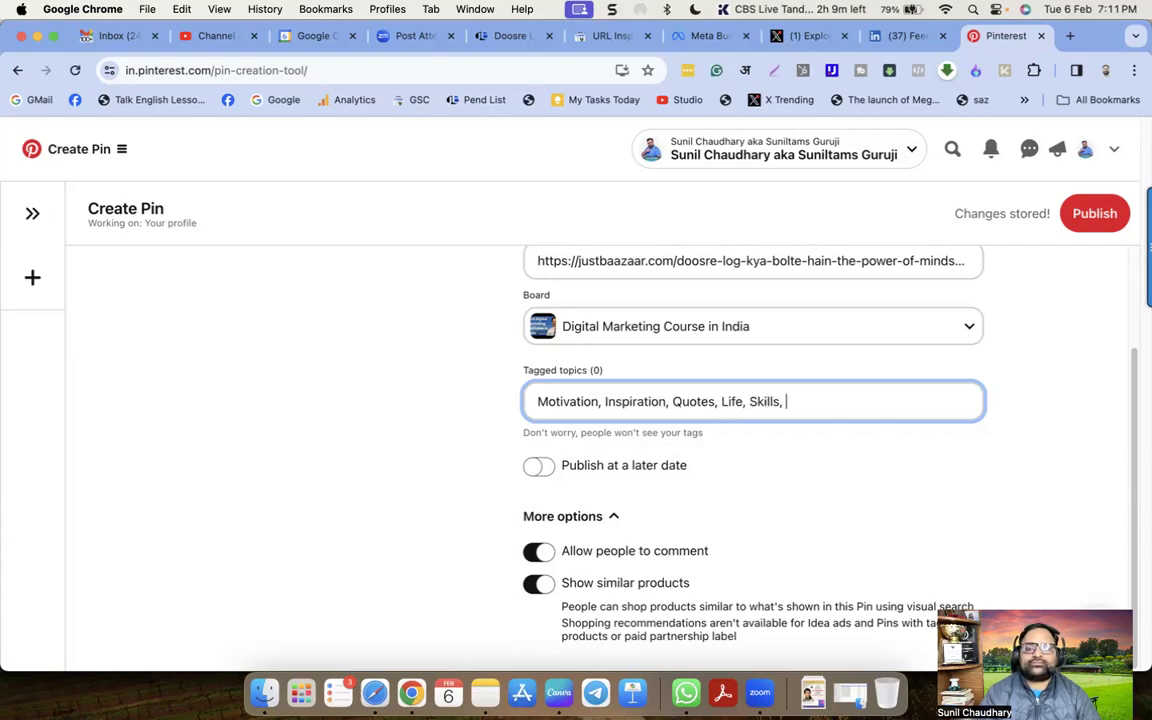
pyautogui.scroll(5, 778, 432)
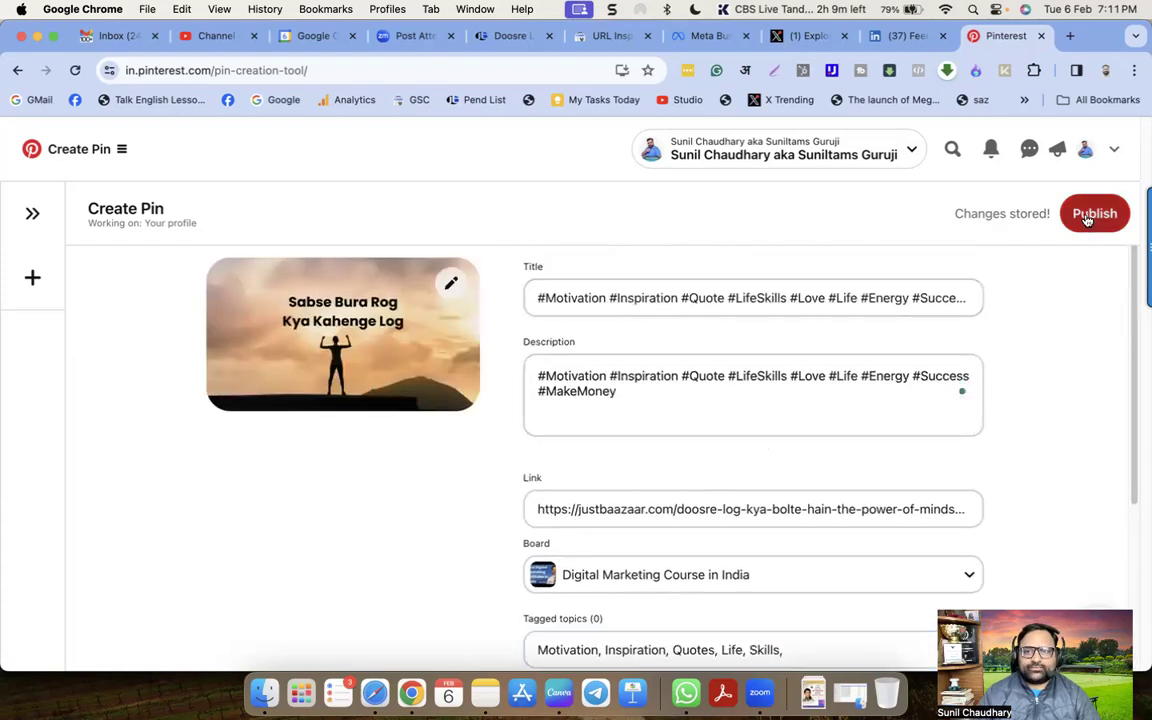
pyautogui.click(1095, 213)
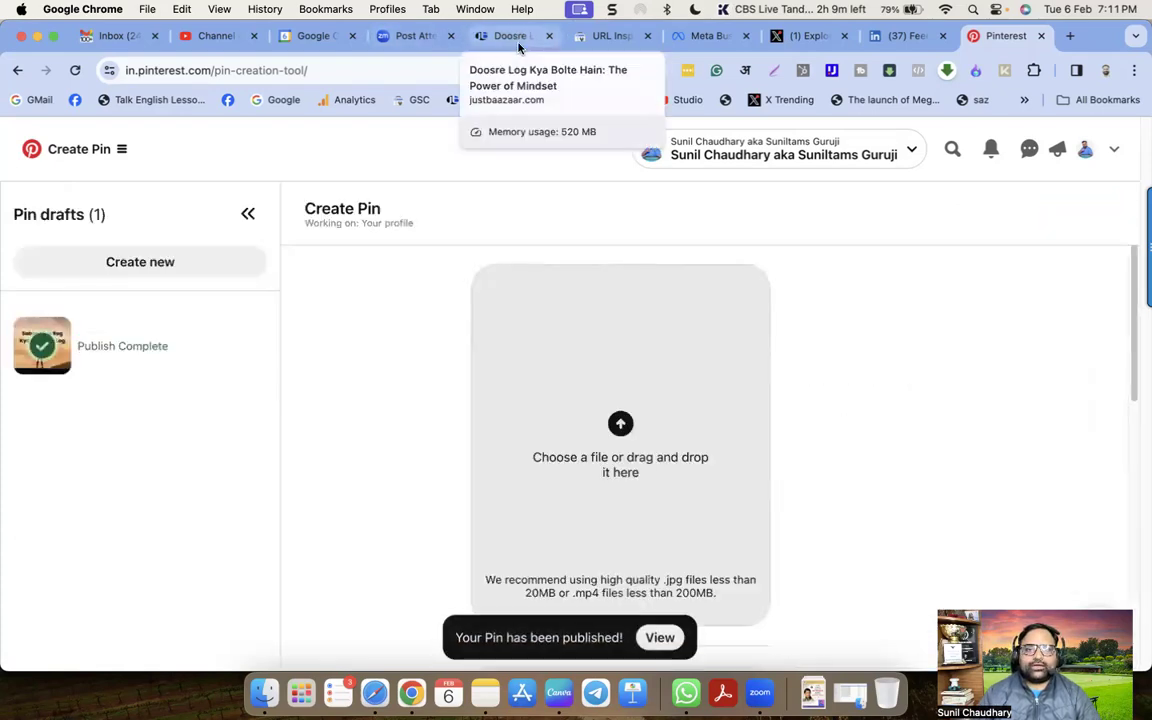
# Step: Copy the JustBaazaar article's address and decline boosting the published Meta post
pyautogui.click(514, 38)
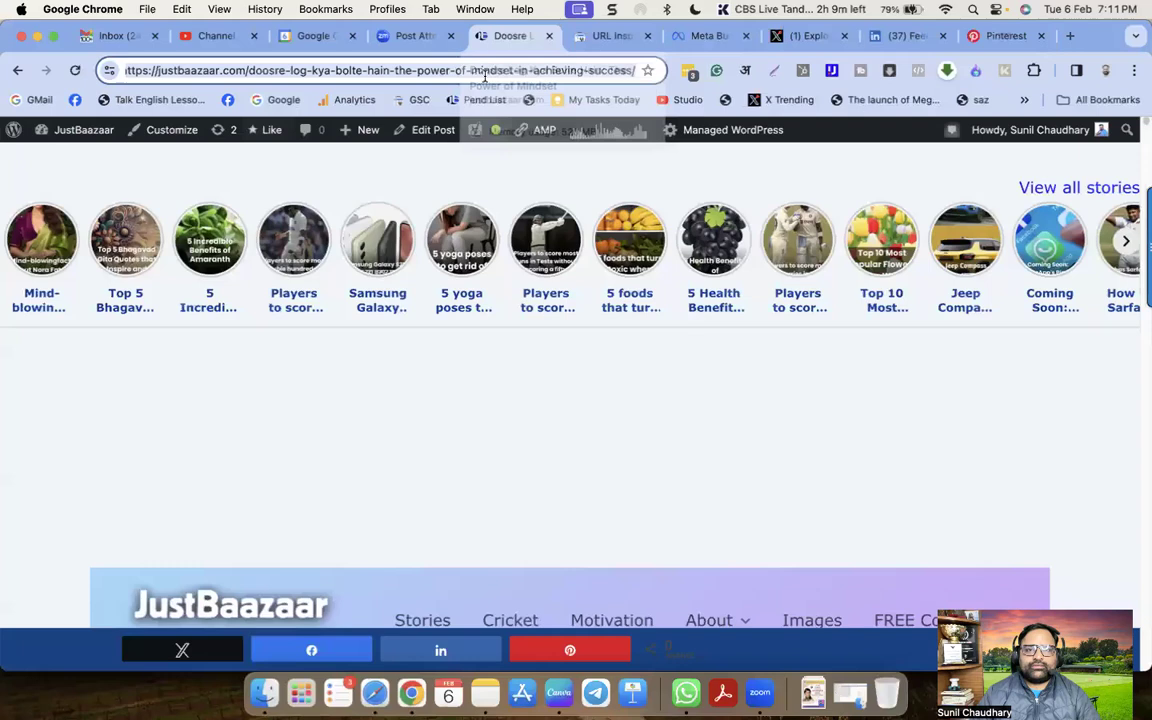
pyautogui.click(705, 37)
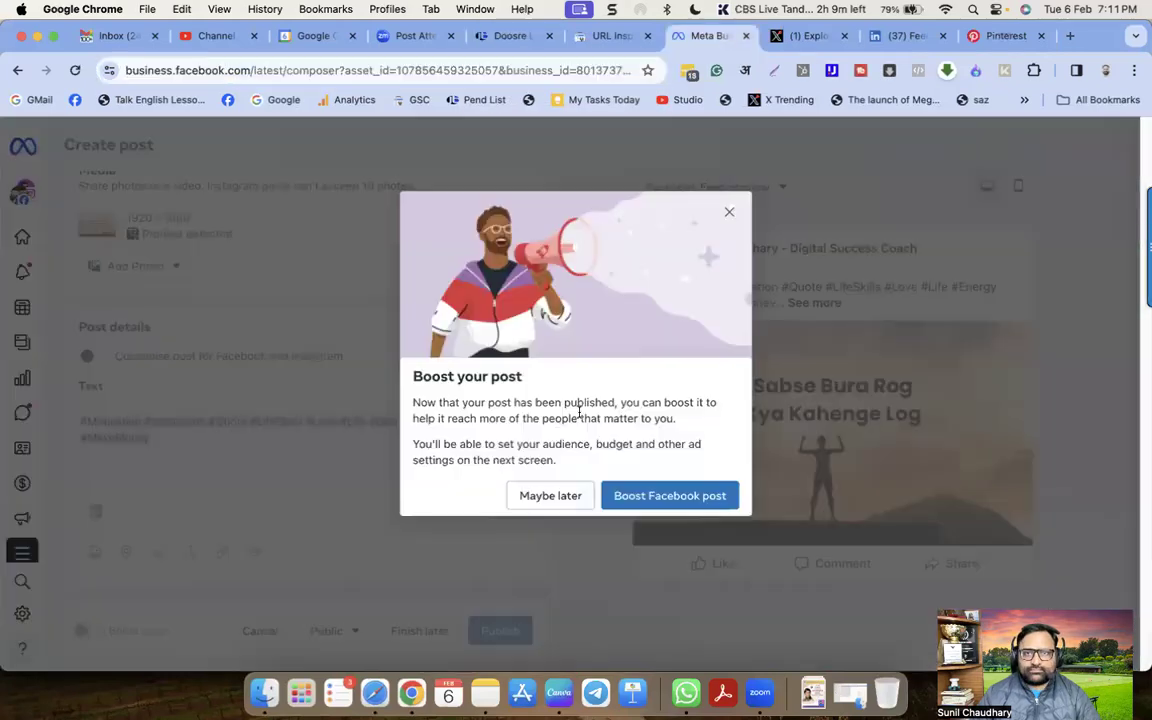
pyautogui.click(540, 497)
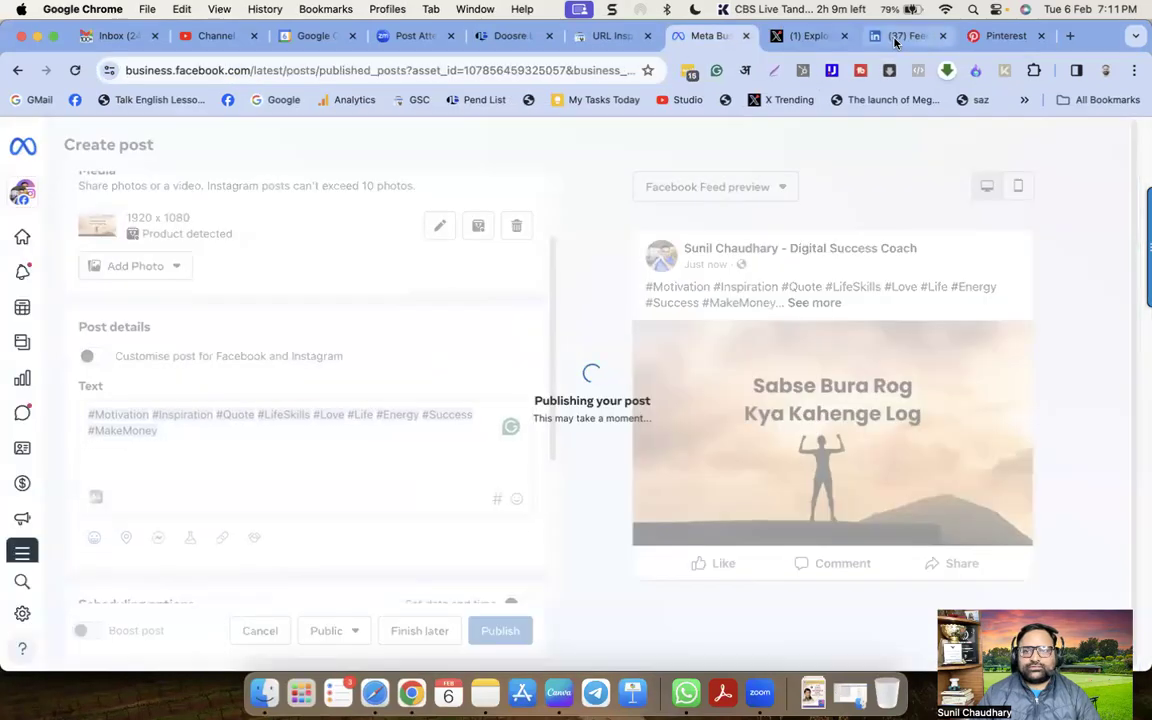
# Step: Post the JustBaazaar article's link as a comment under the published LinkedIn post
pyautogui.click(896, 37)
pyautogui.scroll(-4, 520, 380)
pyautogui.click(518, 386)
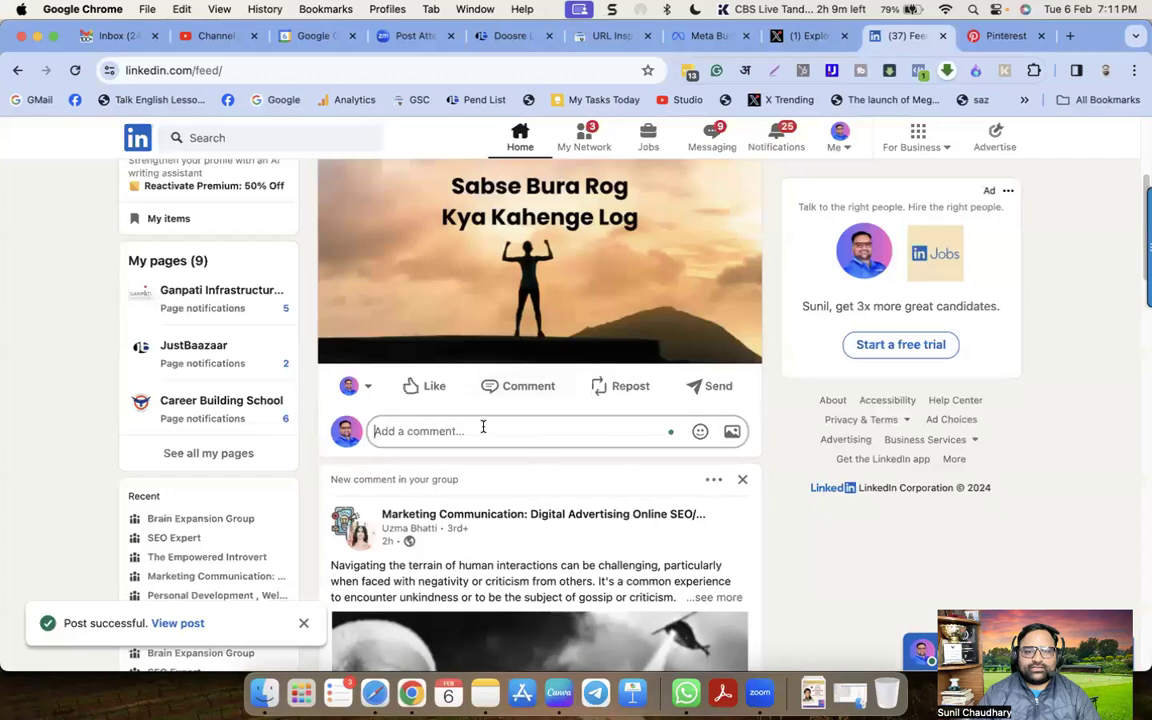
pyautogui.write('https://justbaazaar.com/doosre-log-kya-bolte-hain-the-power-of-mindset-in-achieving-success/')
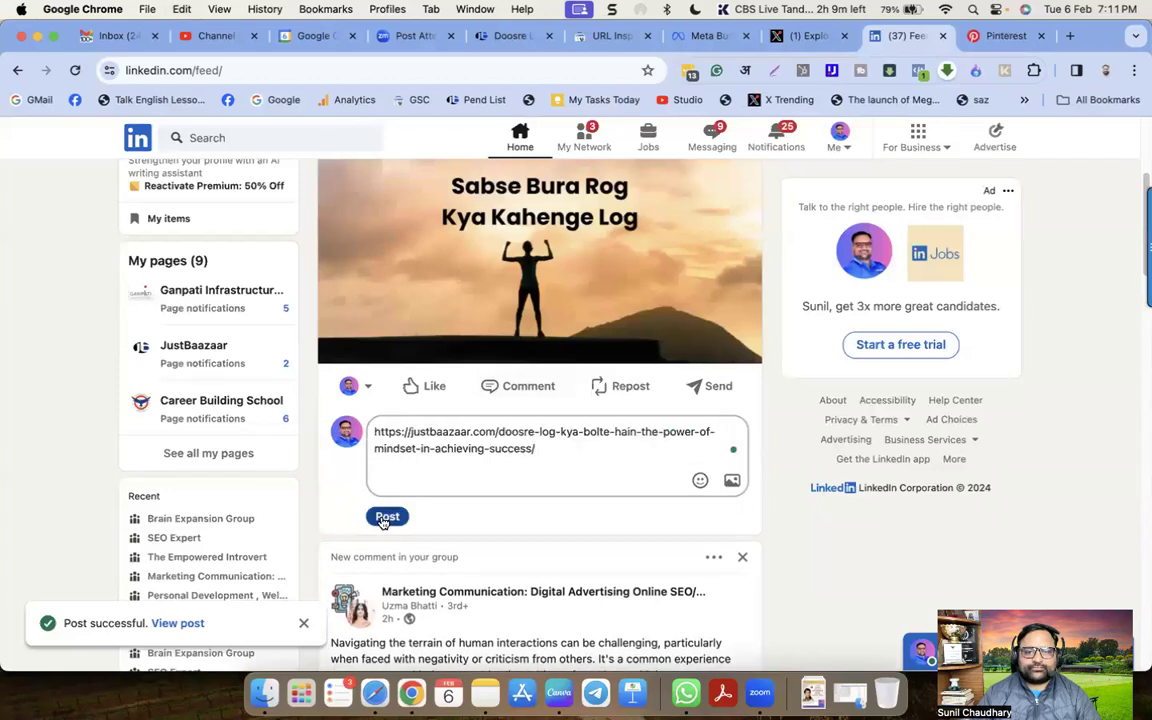
pyautogui.click(386, 517)
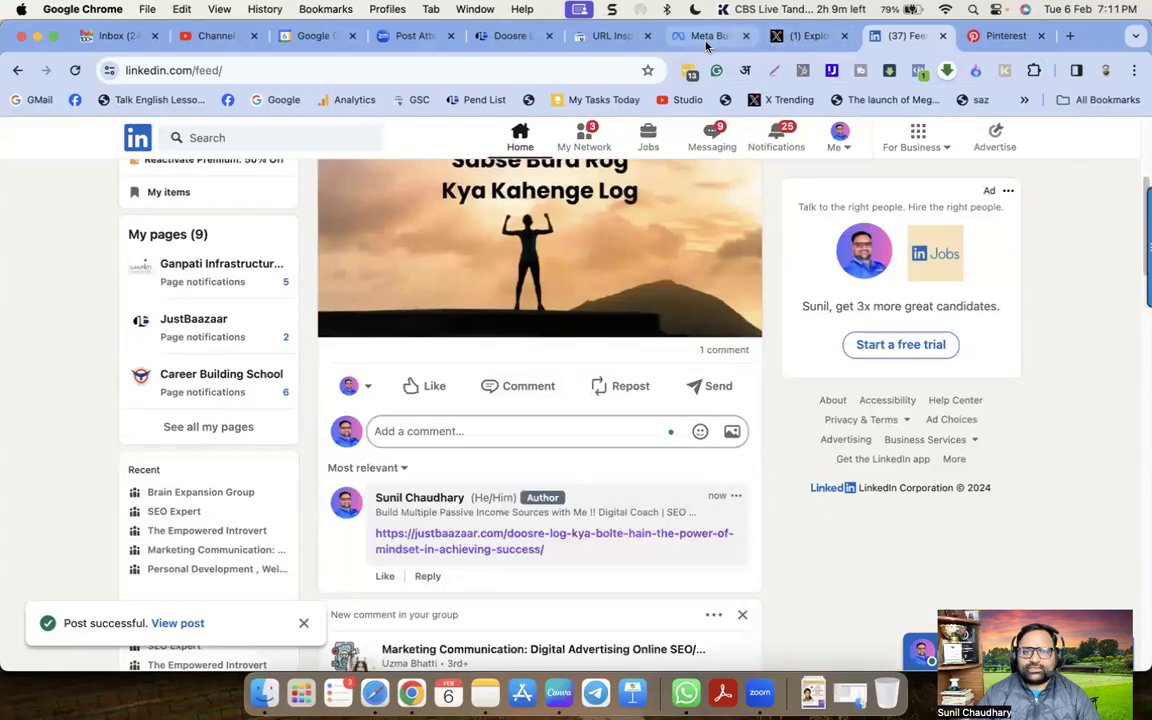
# Step: Try to open the Facebook group page facebook.com/groups/mybusinessstartupsindia in place of Meta Business Suite
pyautogui.click(707, 40)
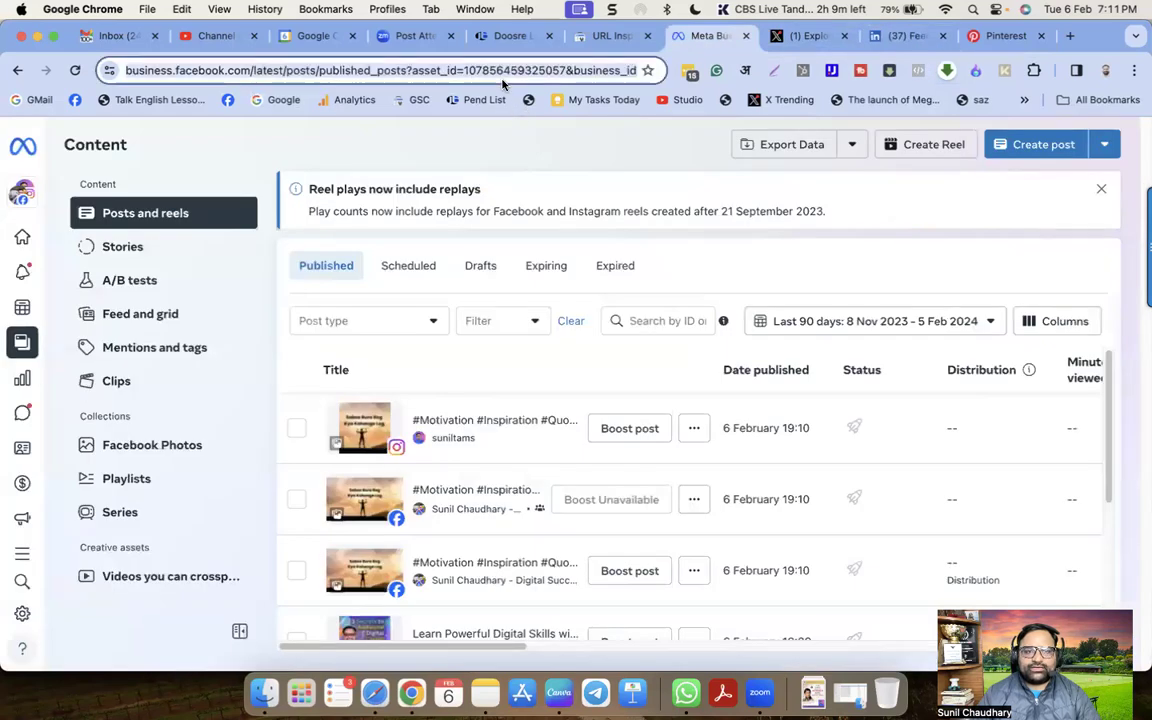
pyautogui.click(450, 70)
pyautogui.write('facebook.com/groups/mybusinessstartupsindia/?notif_id=1638204962036625&notif_t=group')
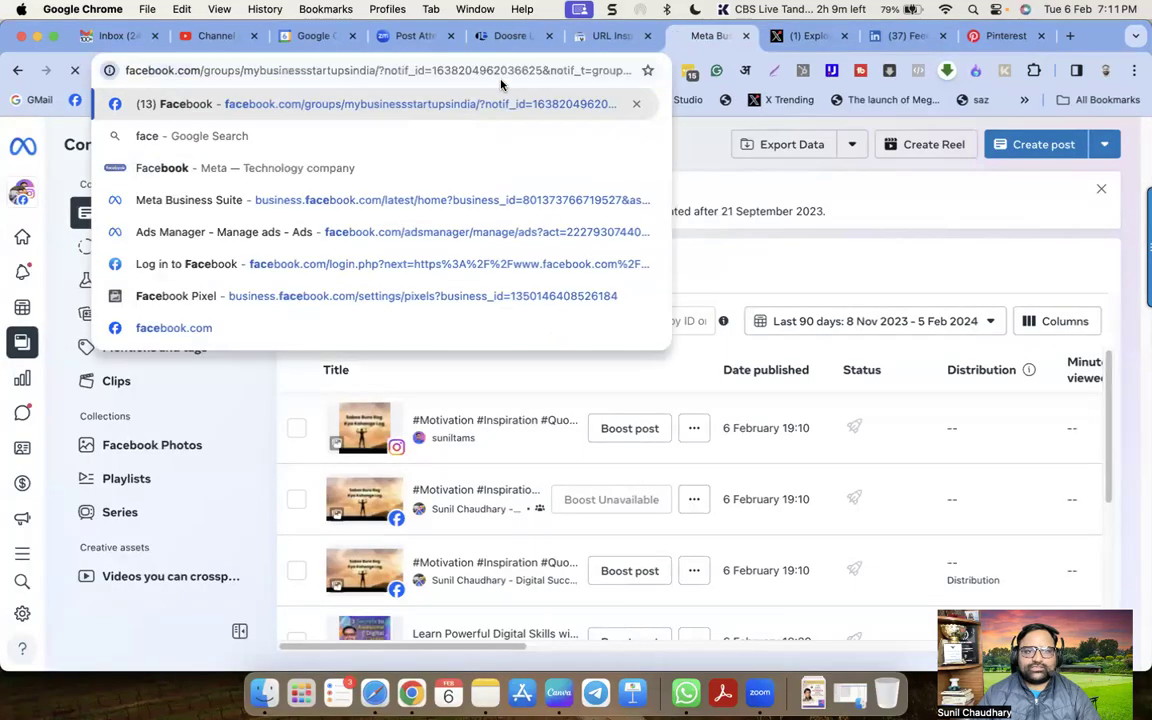
pyautogui.press('Return')
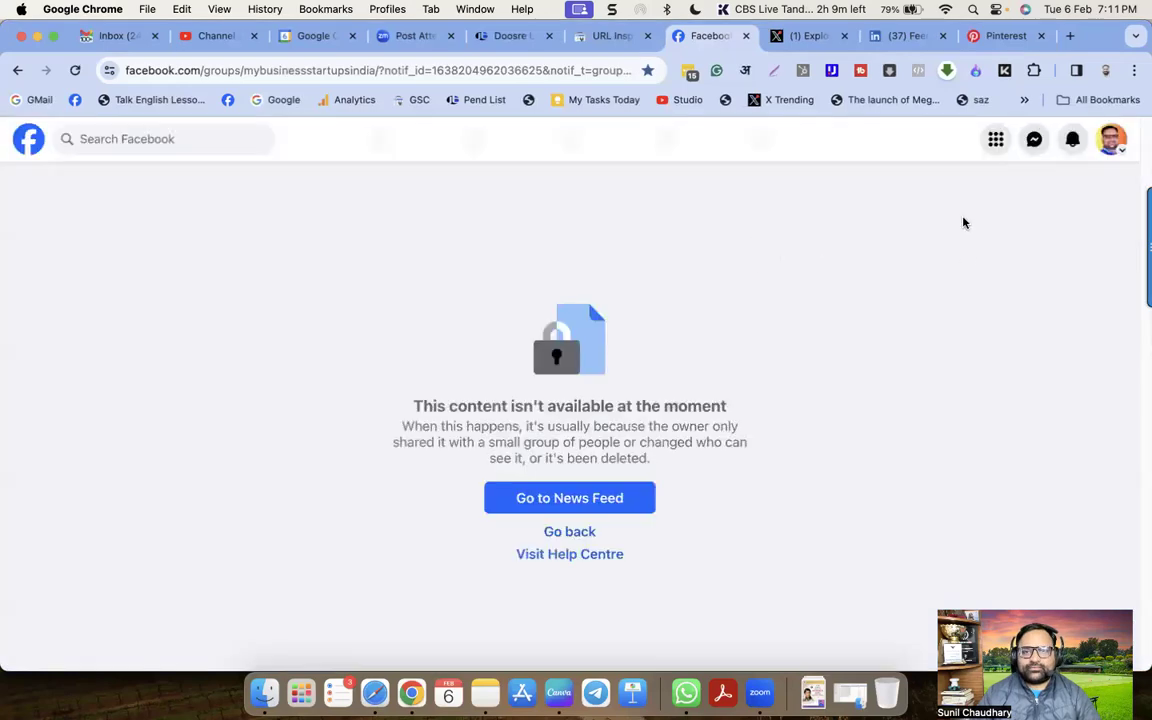
# Step: Switch the Facebook account to the Digital Success Coach page and open that page's profile
pyautogui.click(1113, 143)
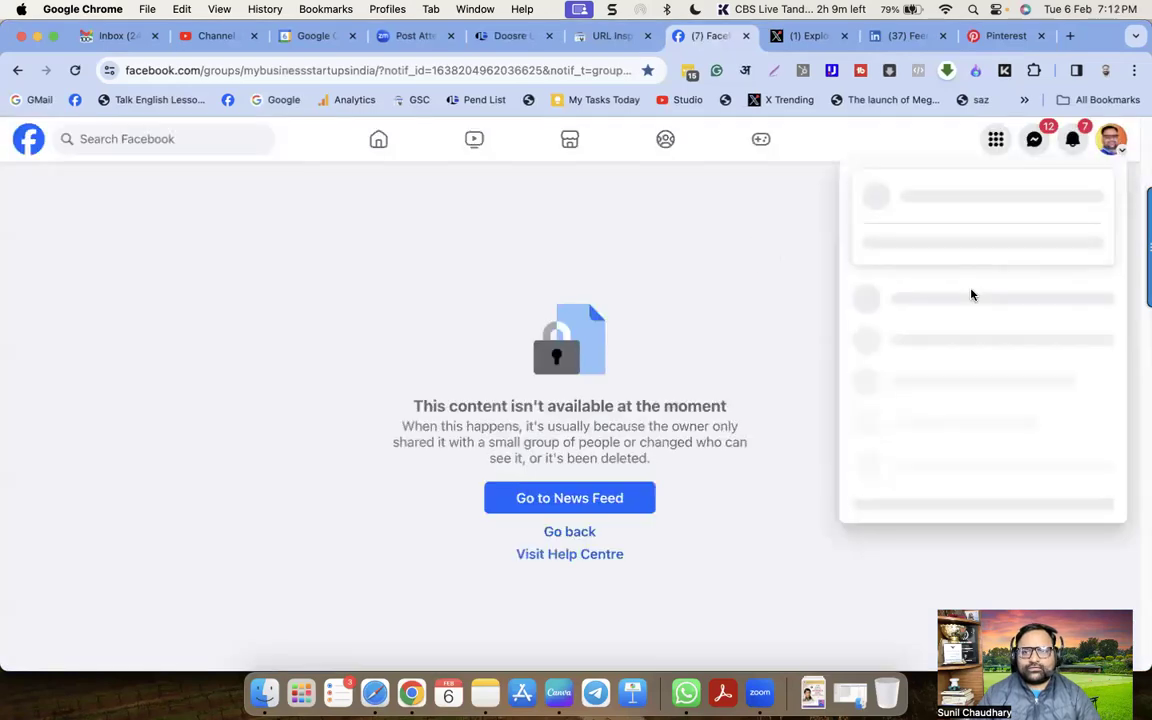
pyautogui.click(945, 245)
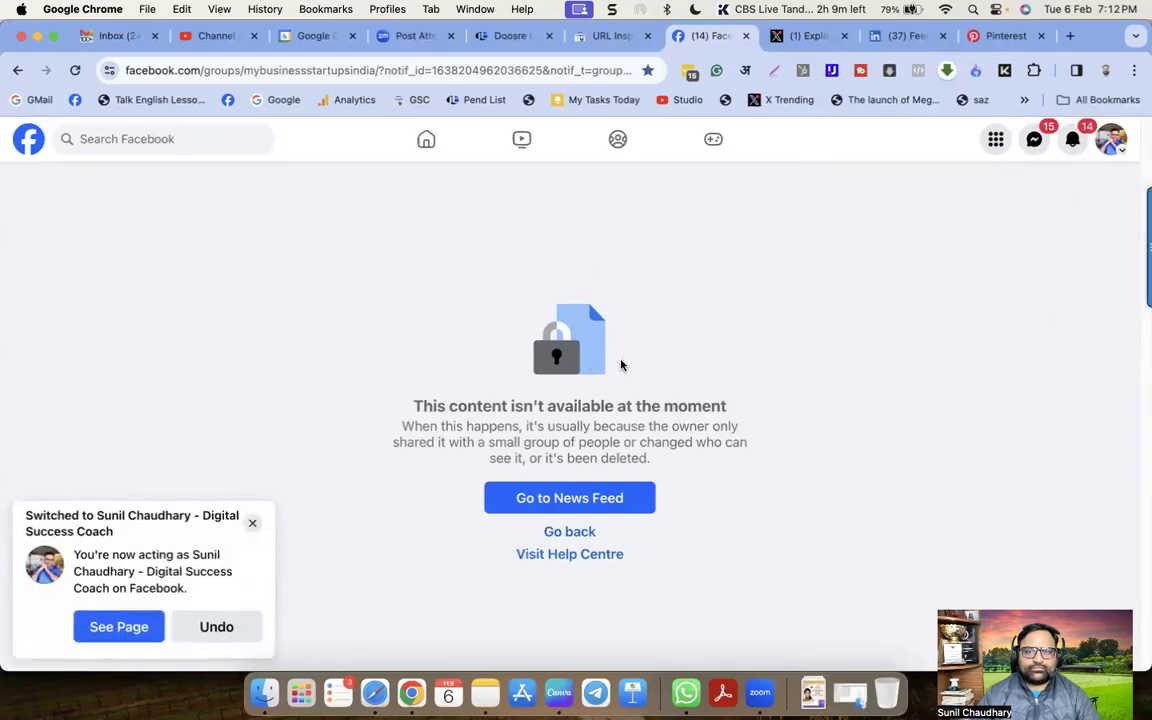
pyautogui.click(1112, 142)
pyautogui.click(1010, 192)
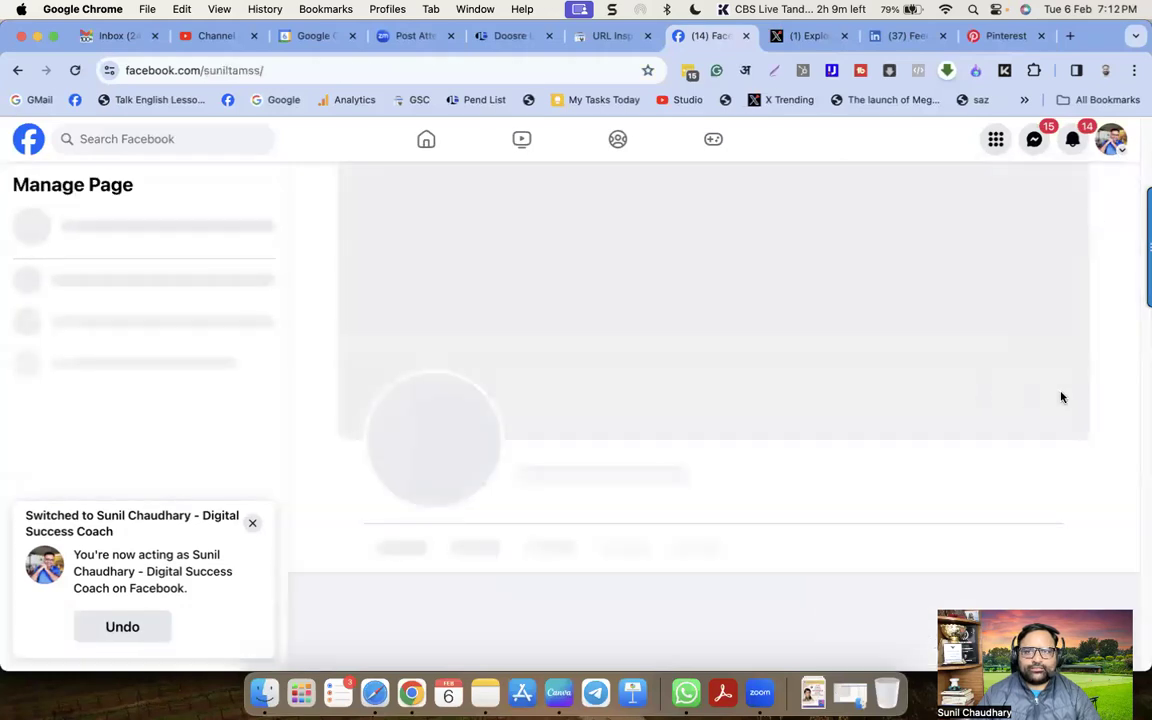
pyautogui.scroll(-5, 870, 475)
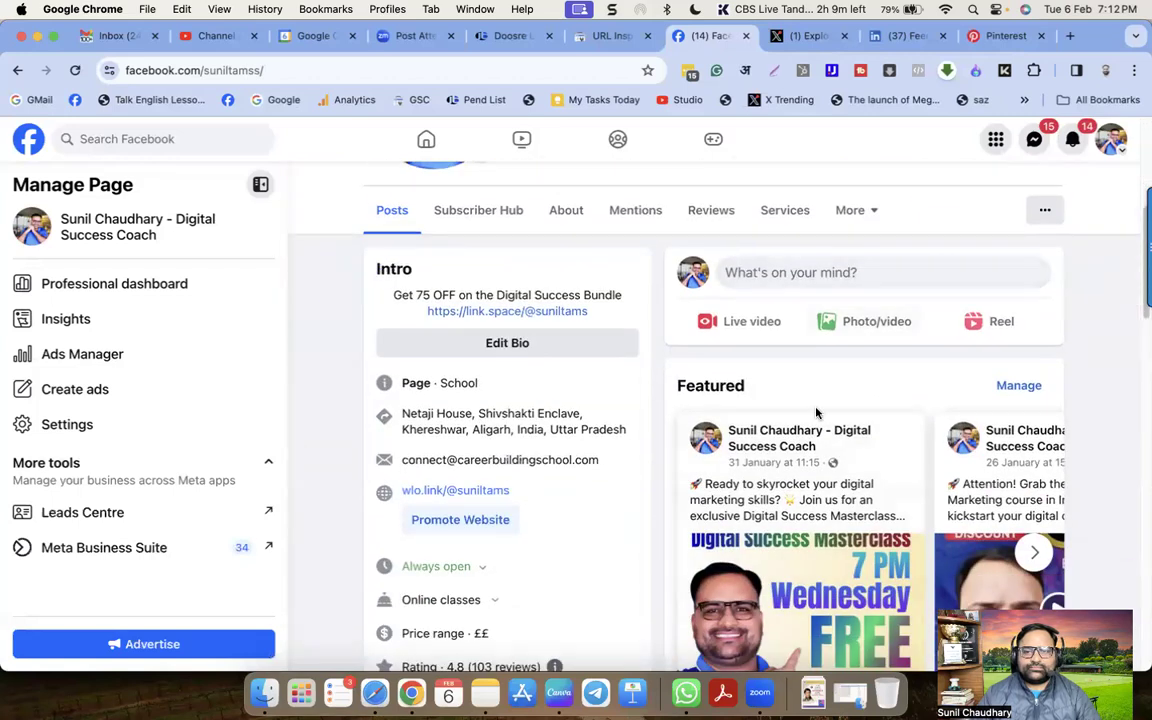
pyautogui.scroll(-10, 818, 414)
pyautogui.click(830, 453)
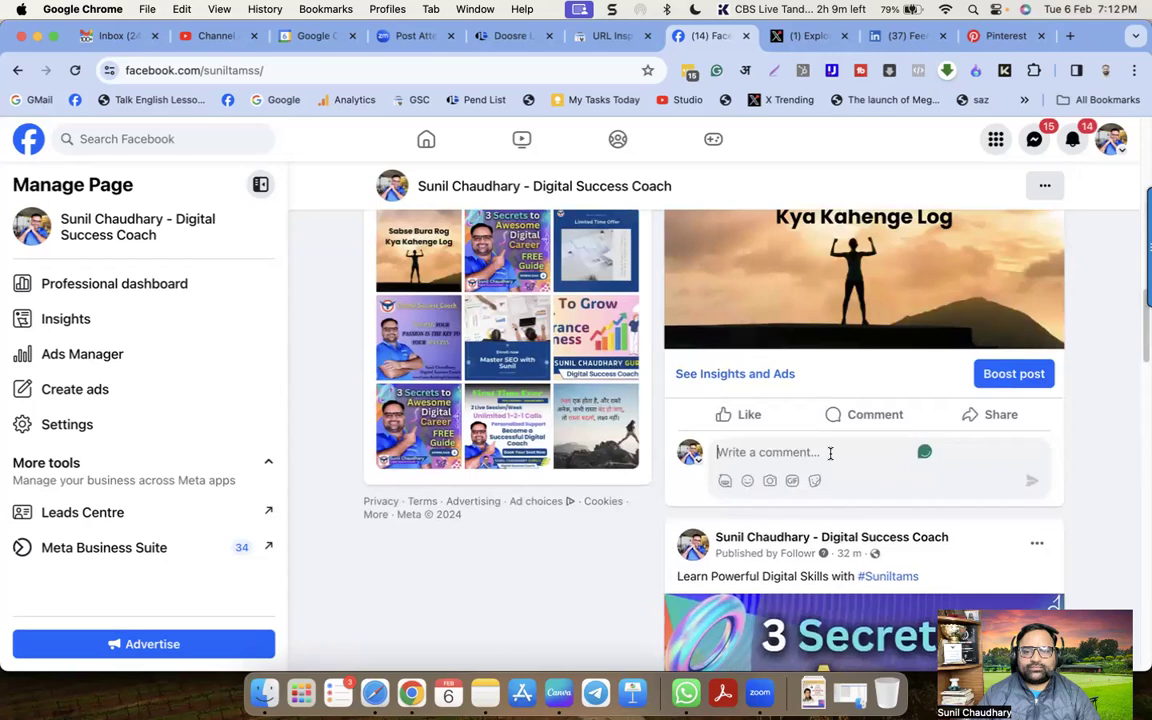
pyautogui.write('https://justbaazaar.com/doosre-log-kya-bolte-hain-the-power-of-mindset-in-achieving-success/')
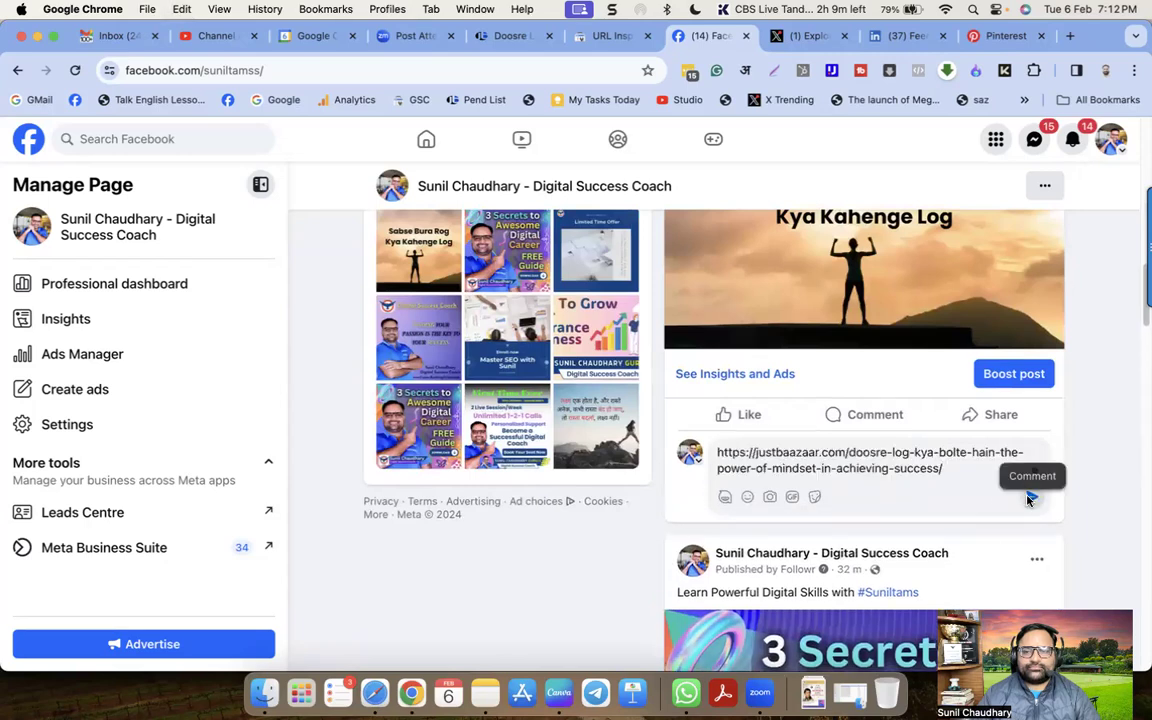
pyautogui.click(1030, 497)
# Step: Switch back to the personal profile and draft a post with the "Sabse Bura Rog" image and text "#Motivation #Inspiration Read Blog, Link in Comment"
pyautogui.click(1113, 150)
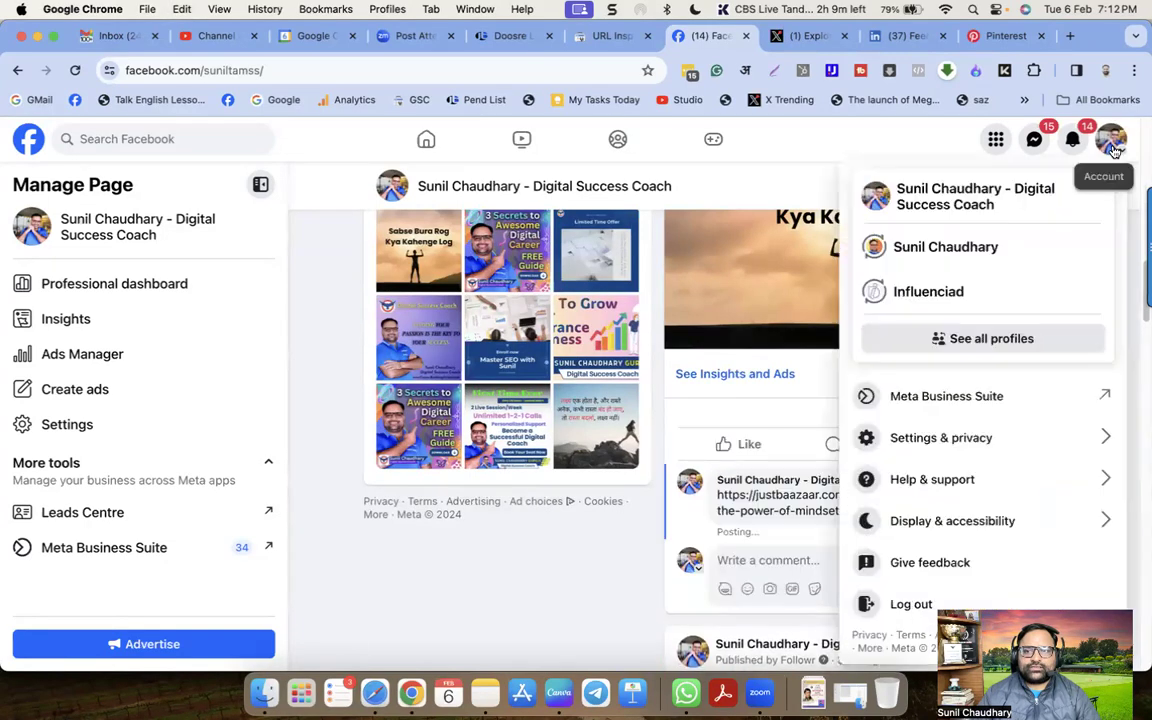
pyautogui.click(951, 250)
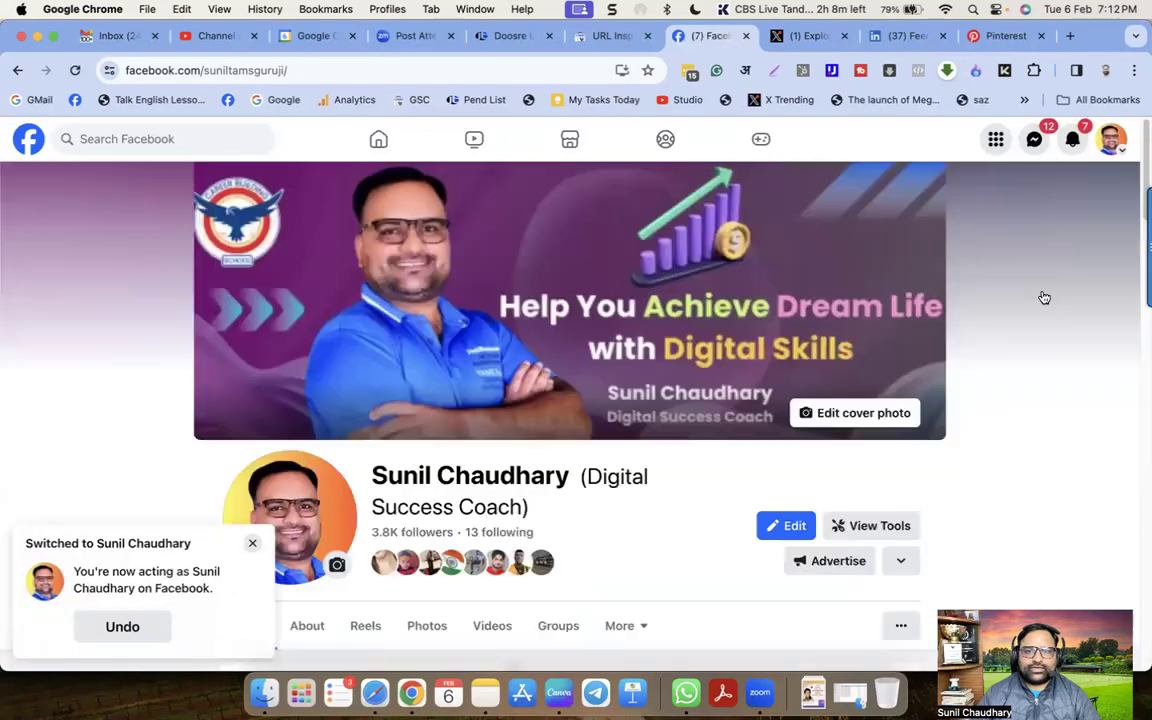
pyautogui.scroll(-3, 689, 447)
pyautogui.click(620, 345)
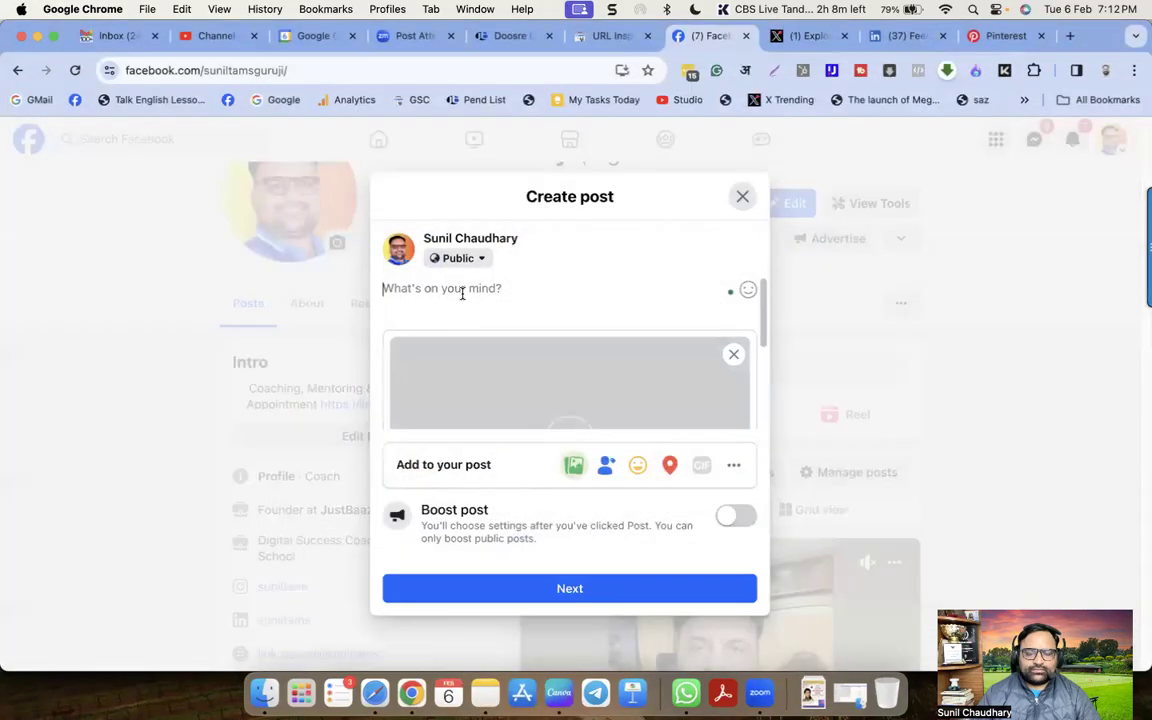
pyautogui.write('#Motivation #Inspir')
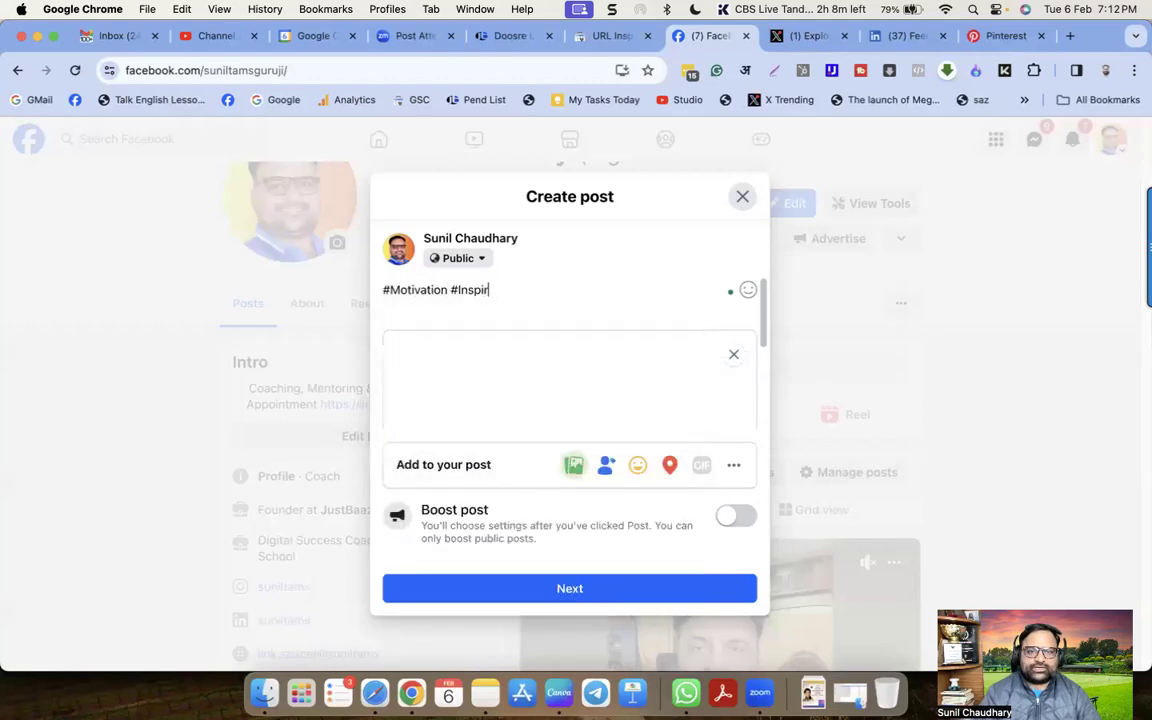
pyautogui.write('ation RE')
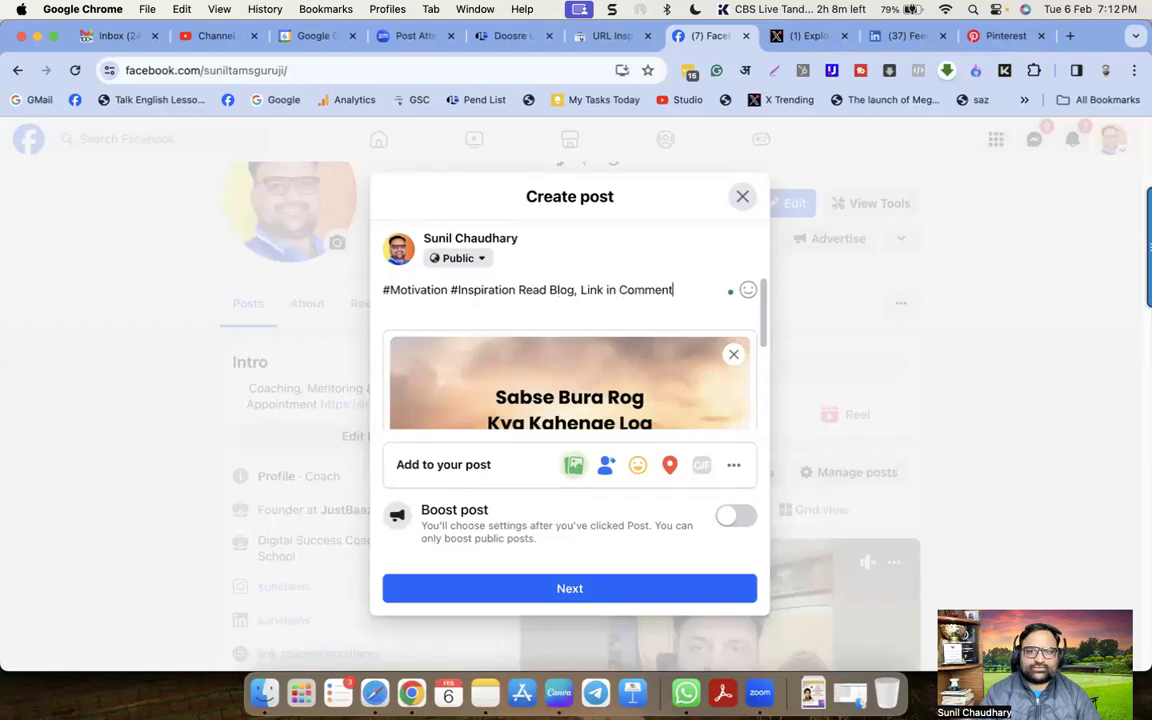
pyautogui.click(506, 288)
pyautogui.press('super+a')
pyautogui.scroll(-5, 540, 380)
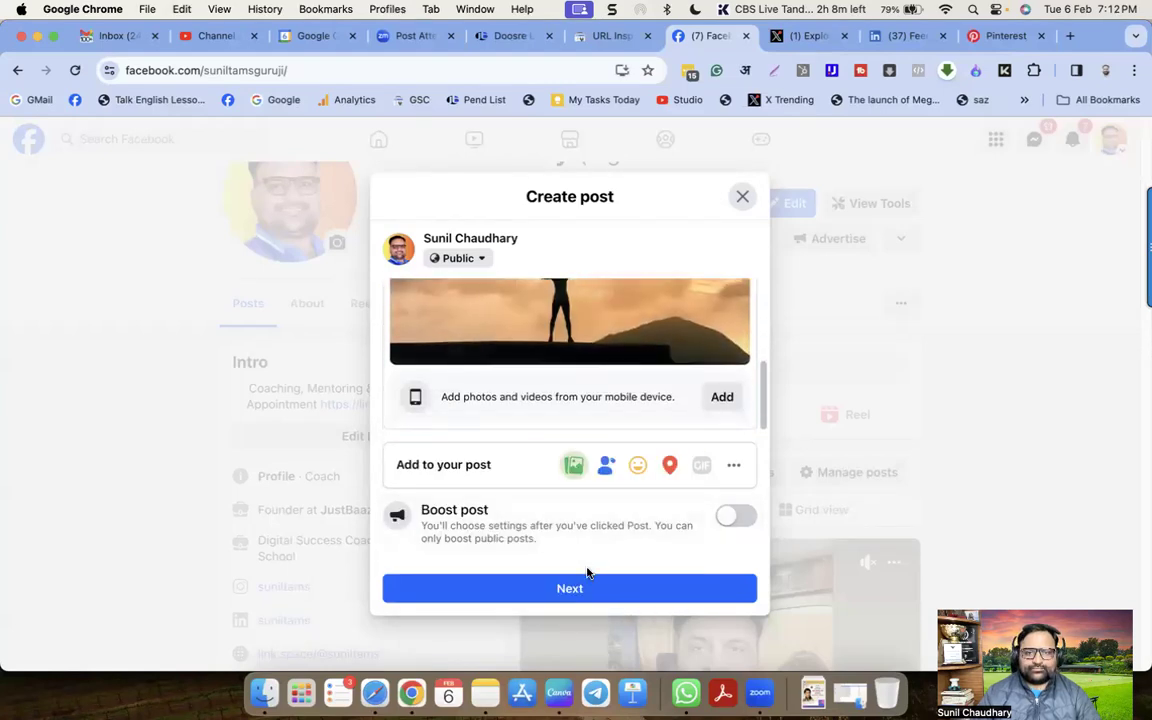
# Step: Share the drafted post to the Digital Success Coach, TAMS Studies and JustBaazaar India pages as well and publish it
pyautogui.click(588, 589)
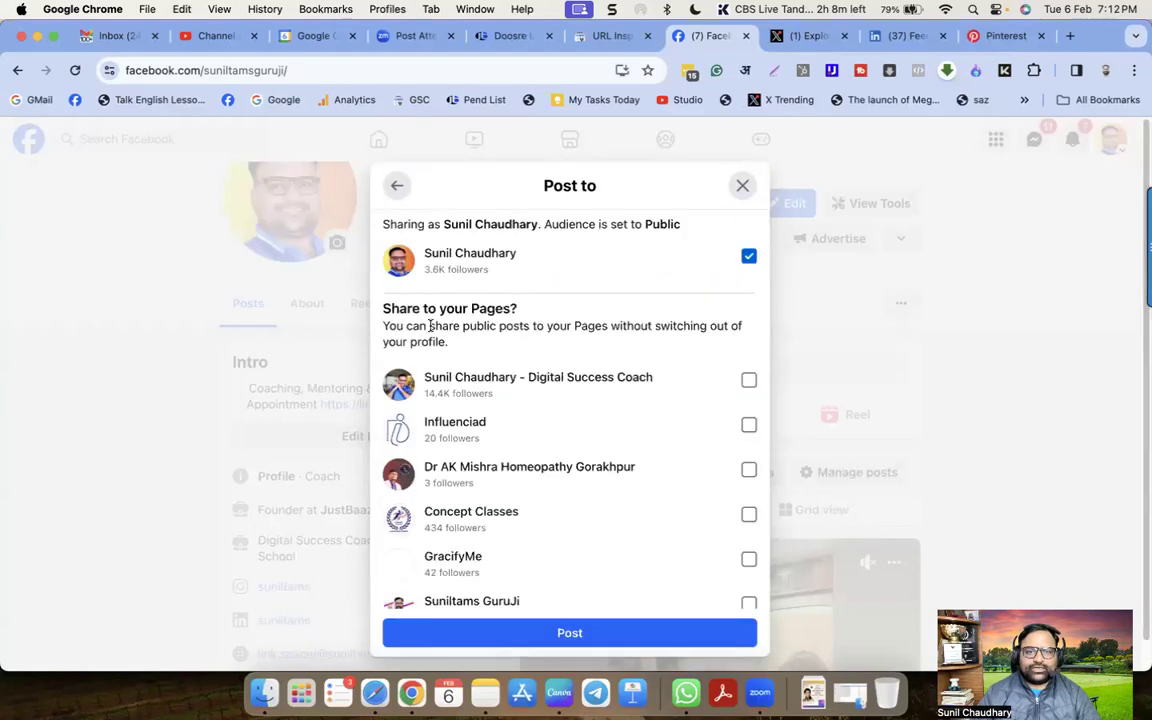
pyautogui.click(476, 386)
pyautogui.scroll(-4, 512, 471)
pyautogui.scroll(-7, 512, 471)
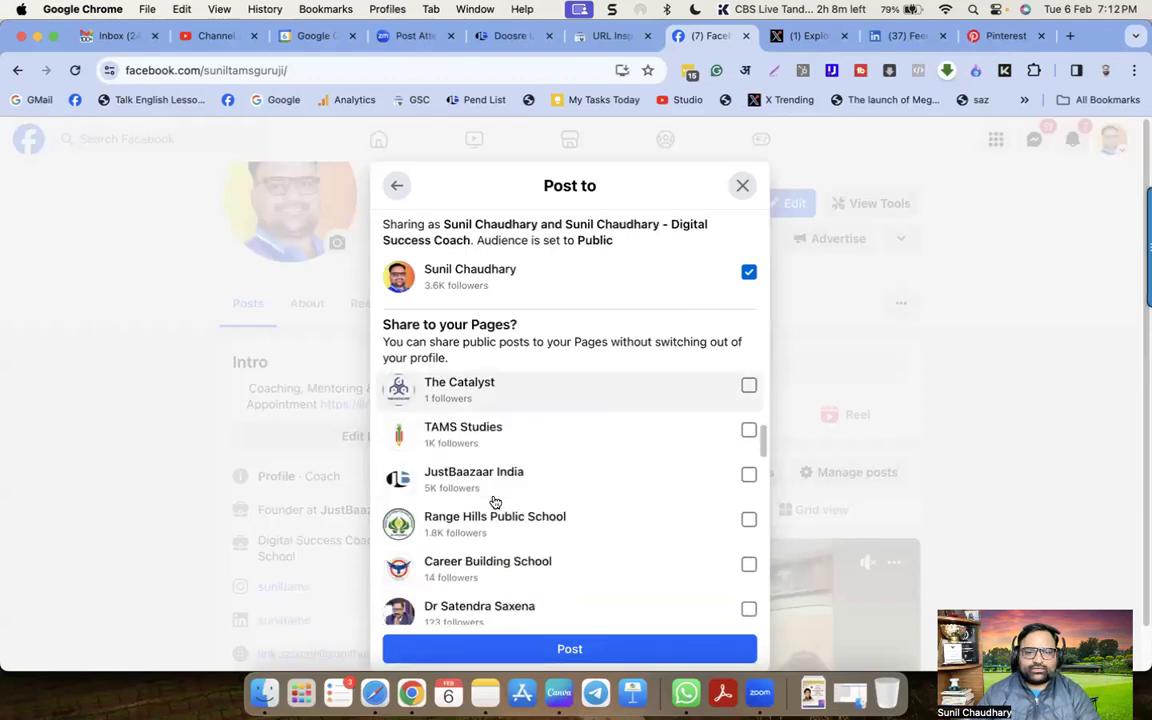
pyautogui.click(476, 393)
pyautogui.click(485, 437)
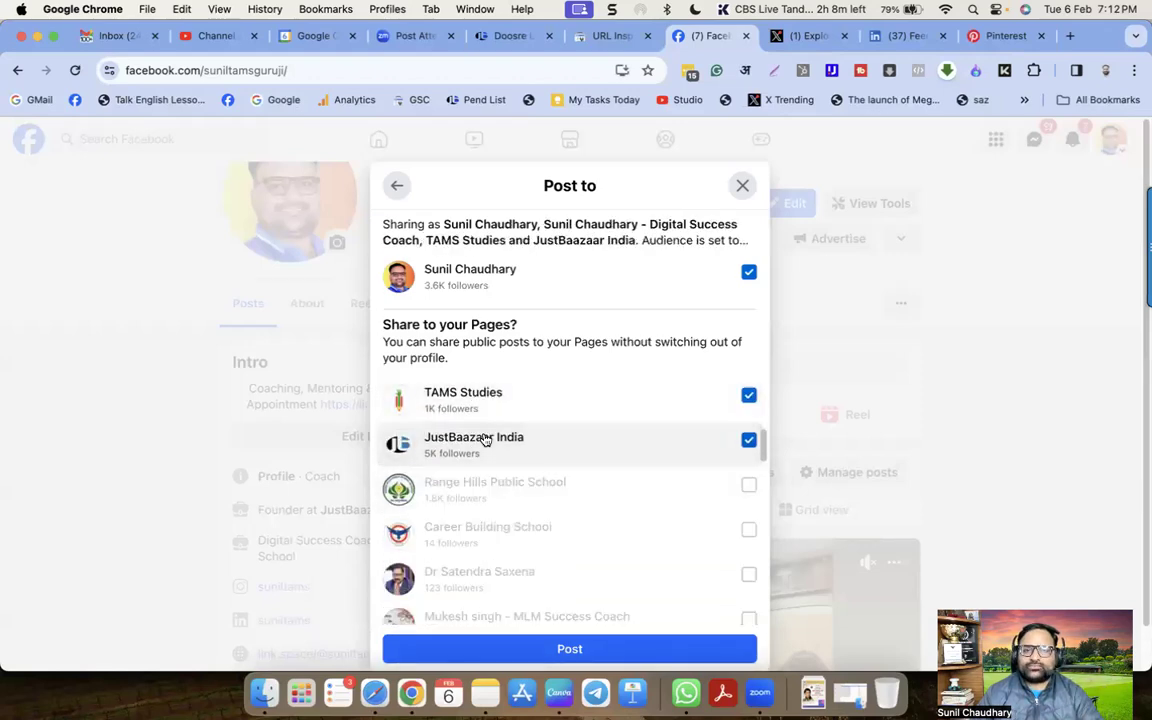
pyautogui.click(584, 650)
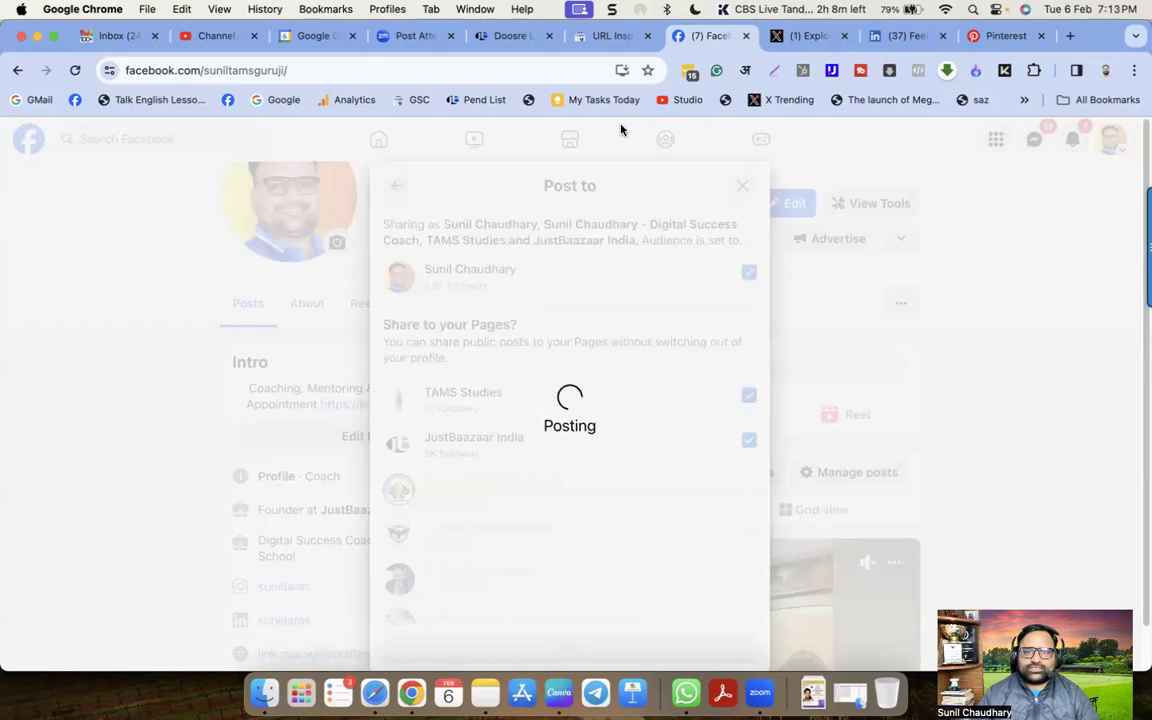
# Step: Copy the JustBaazaar article's address and switch Facebook to the Digital Success Coach page again
pyautogui.click(503, 35)
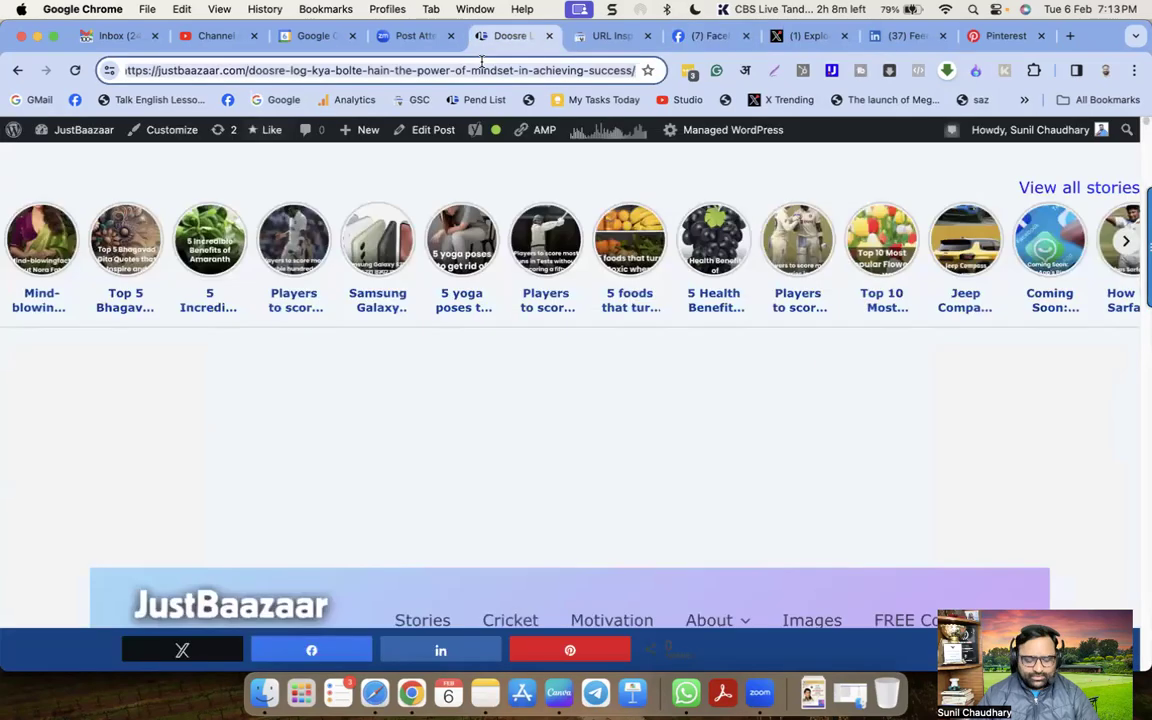
pyautogui.click(707, 35)
pyautogui.click(1110, 139)
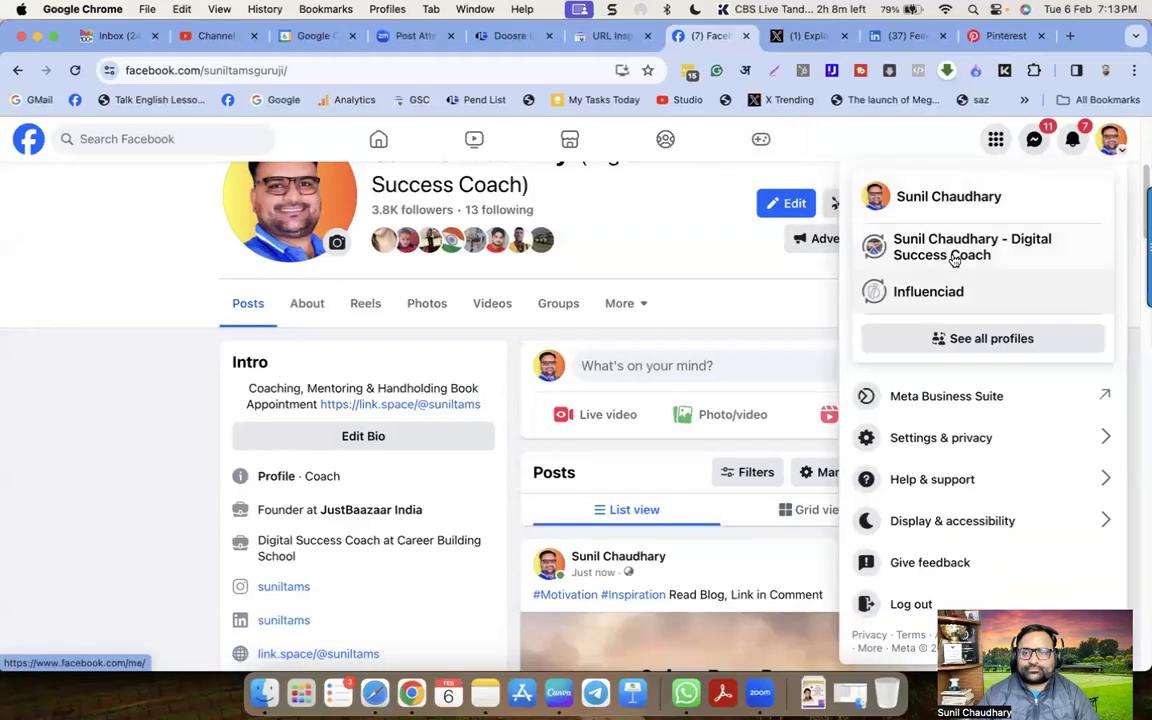
pyautogui.click(712, 323)
pyautogui.press('super+r')
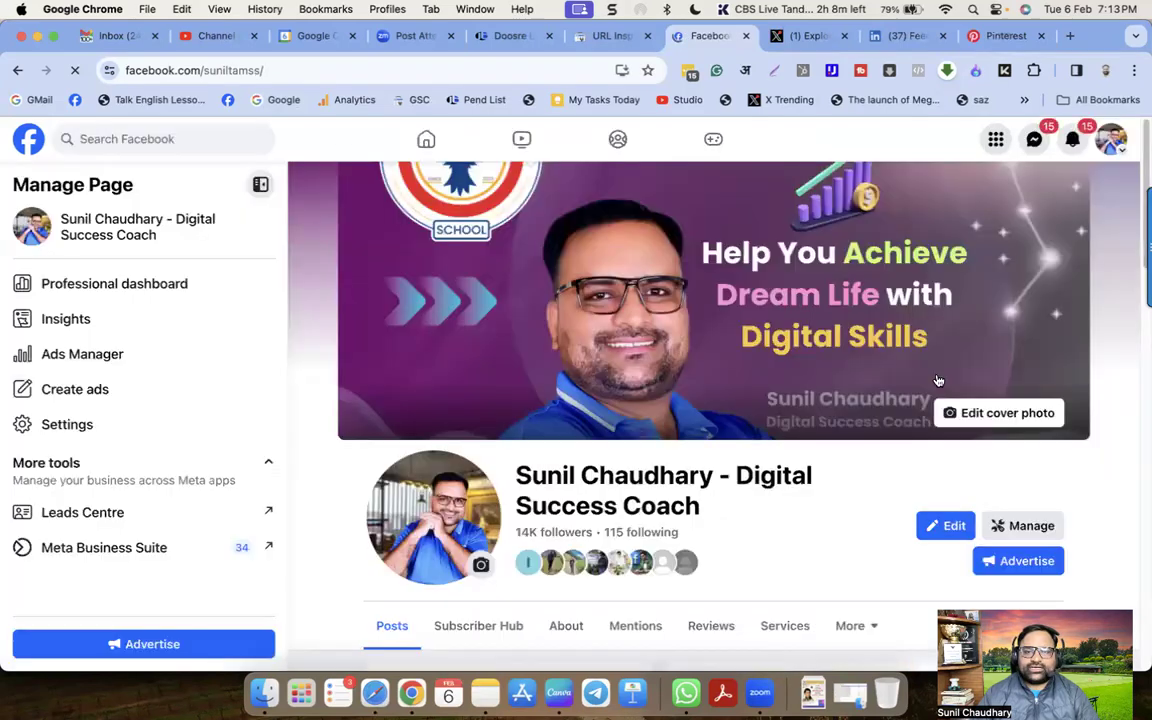
# Step: Add the JustBaazaar article's link as a comment under the page's newest post captioned "Read Blog, Link in Comment"
pyautogui.scroll(-10, 753, 386)
pyautogui.scroll(-5, 810, 411)
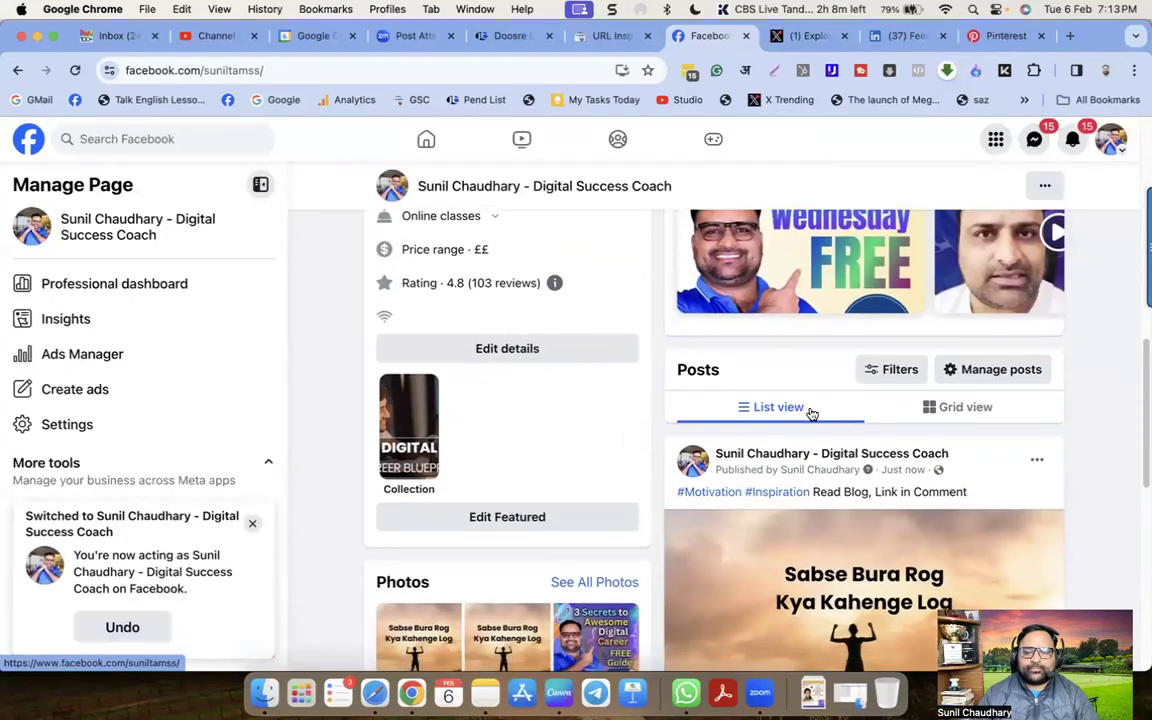
pyautogui.click(854, 344)
pyautogui.write('https://justbaazaar.com/doosre-log-kya-bolte-hain-the-power-of-mindset-in-achieving-success/')
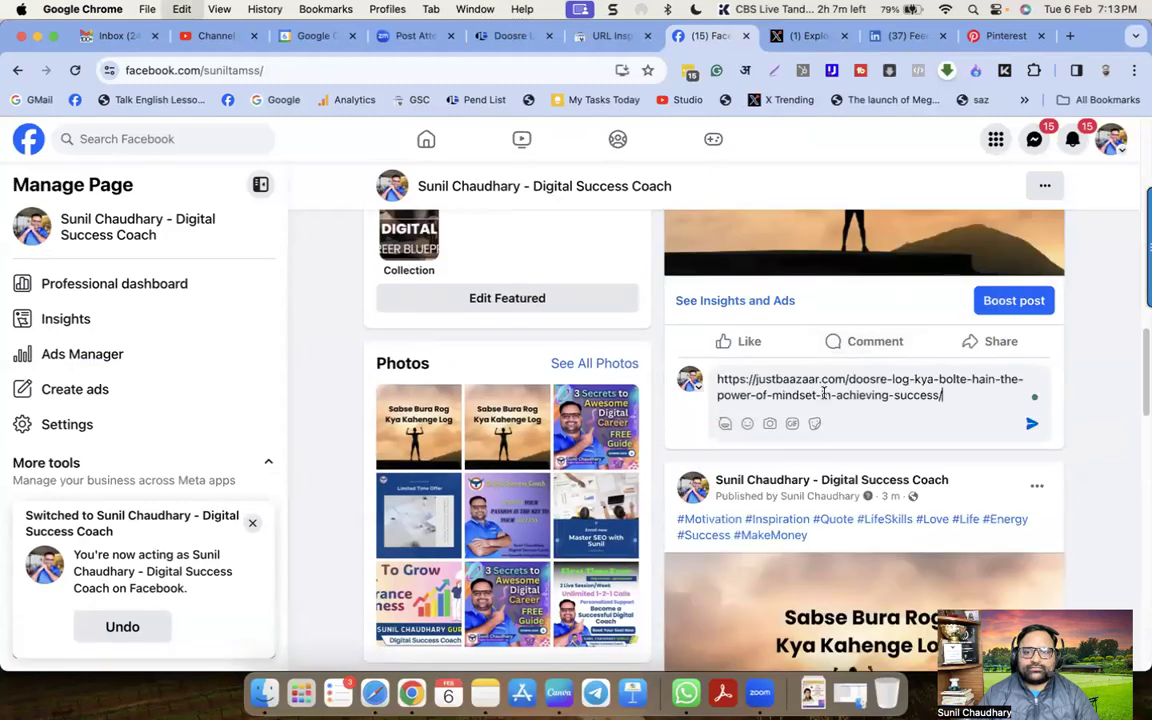
pyautogui.click(1031, 420)
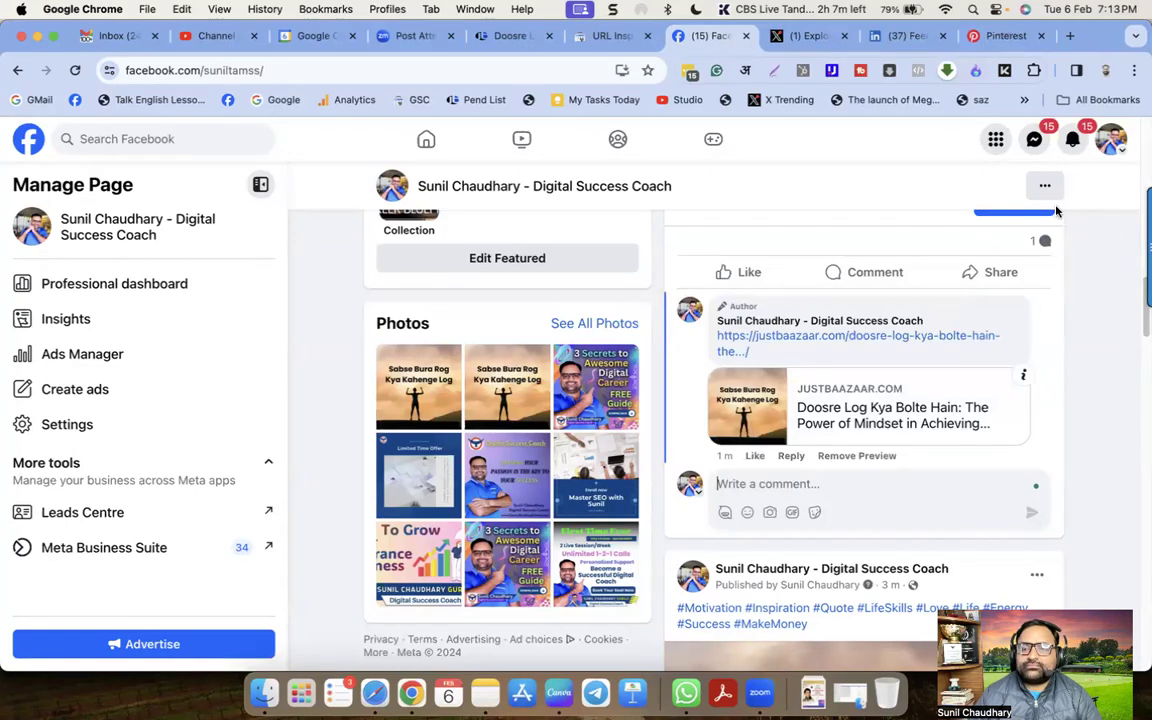
# Step: Review the Pinterest profile's created Pins, follower count and monthly views
pyautogui.click(987, 37)
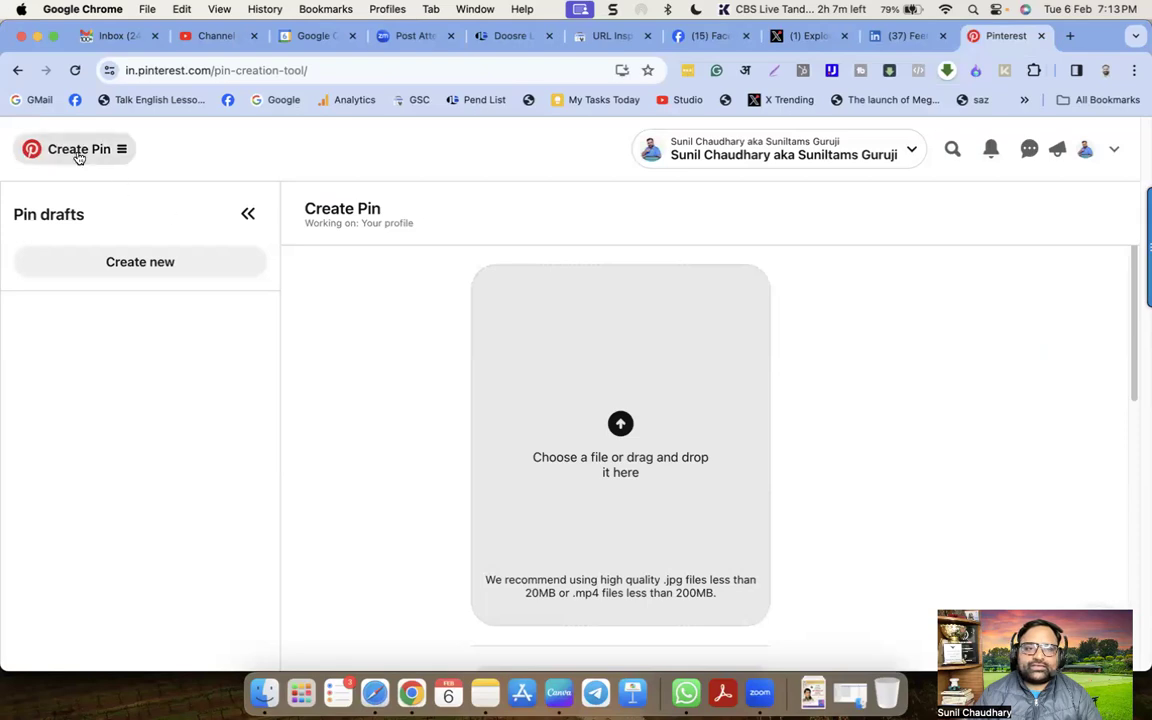
pyautogui.click(1085, 148)
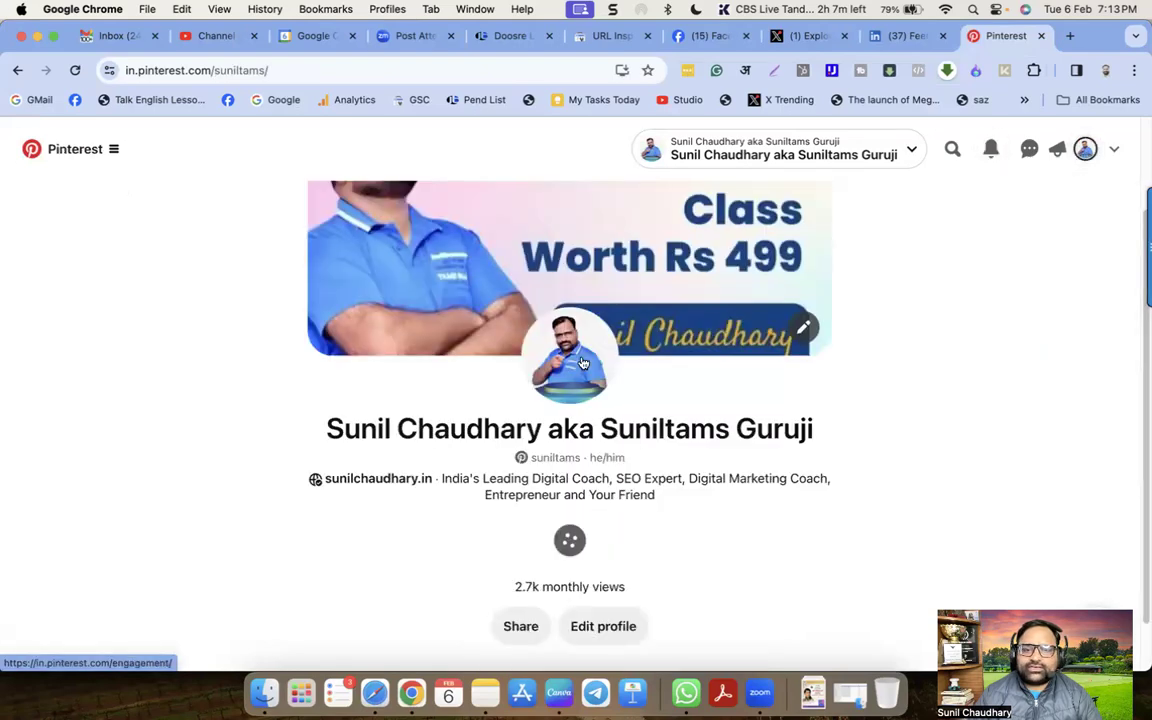
pyautogui.scroll(-1, 586, 368)
pyautogui.scroll(-3, 600, 370)
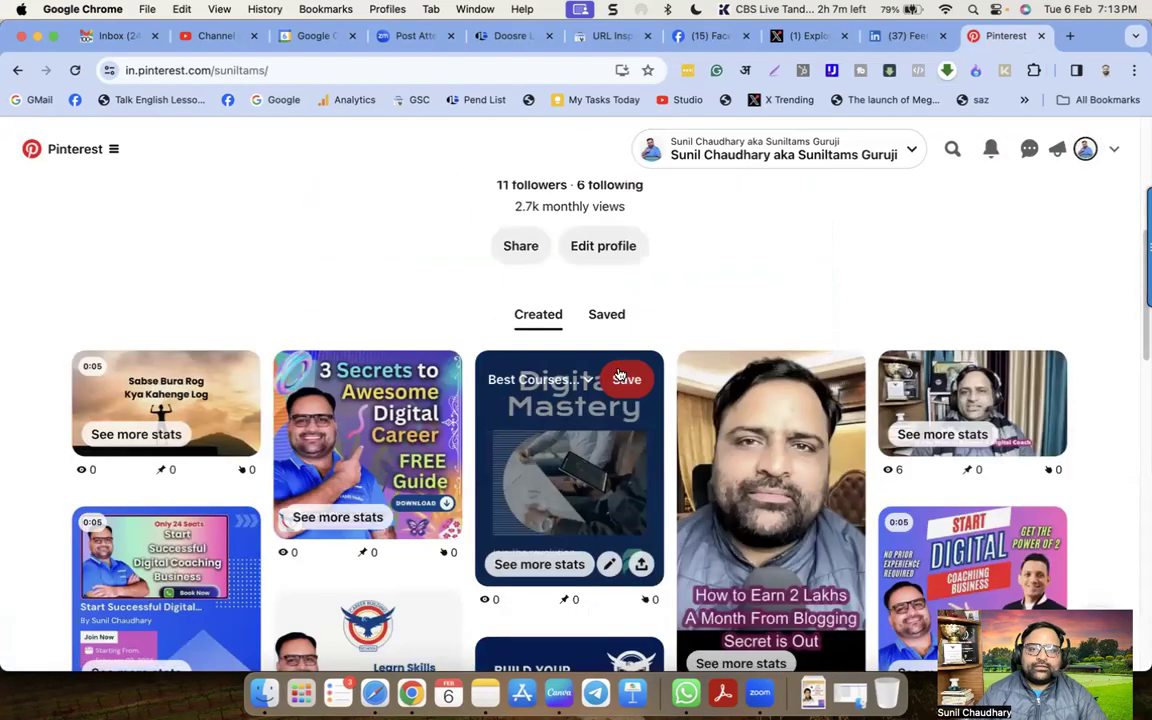
pyautogui.moveTo(513, 242); pyautogui.dragTo(633, 242)
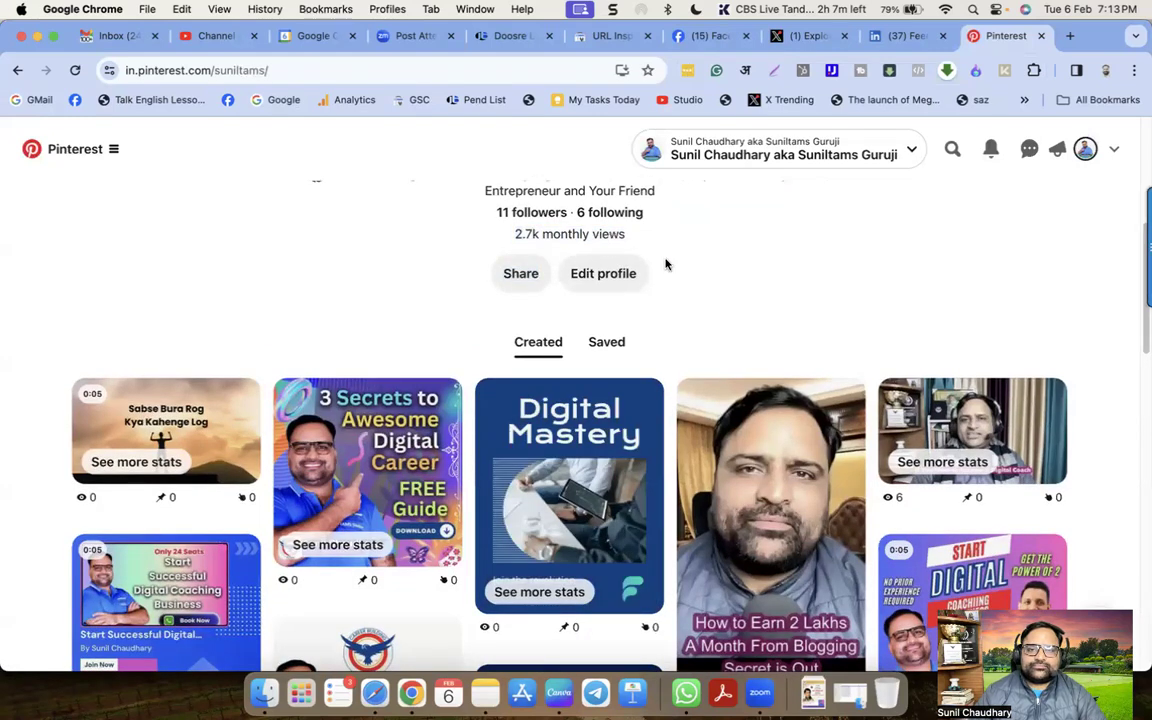
pyautogui.scroll(1, 664, 270)
pyautogui.moveTo(497, 280); pyautogui.dragTo(573, 280)
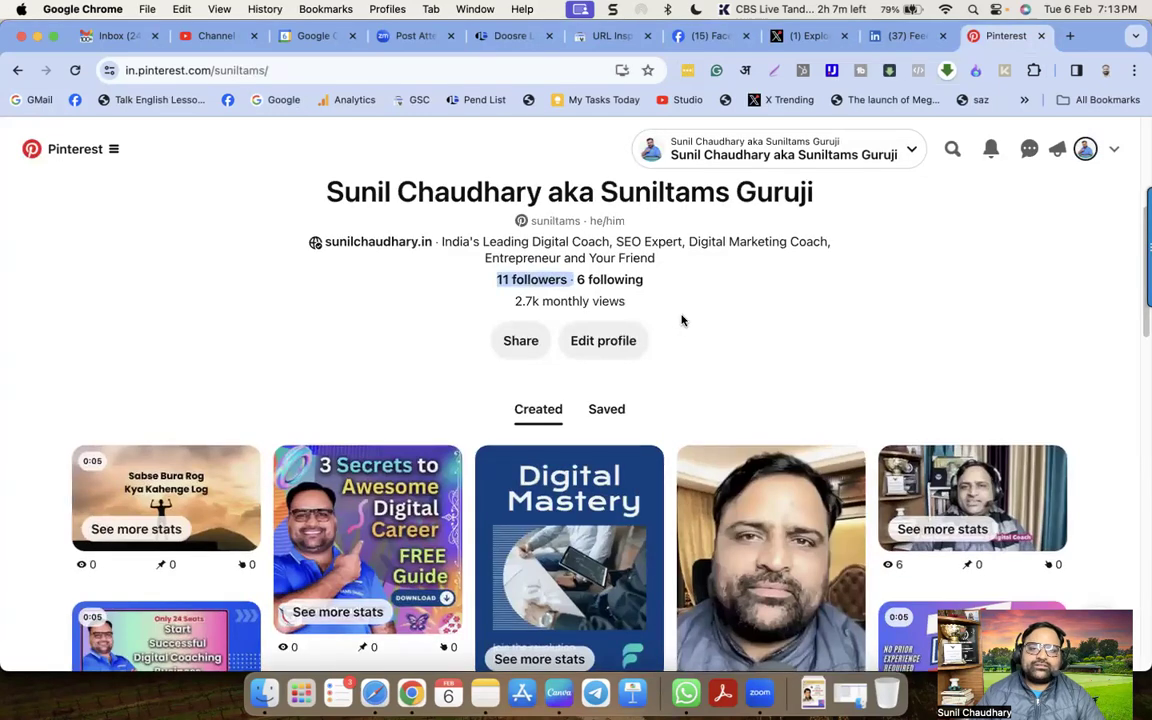
pyautogui.moveTo(515, 305); pyautogui.dragTo(630, 306)
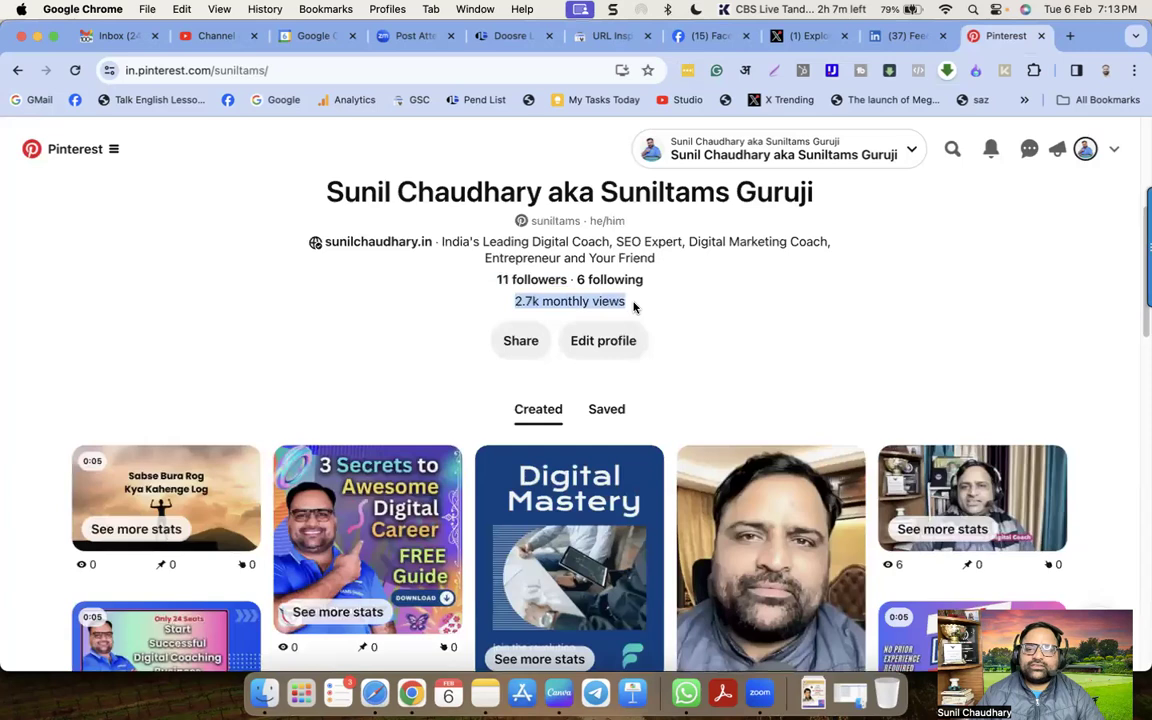
pyautogui.scroll(5, 609, 339)
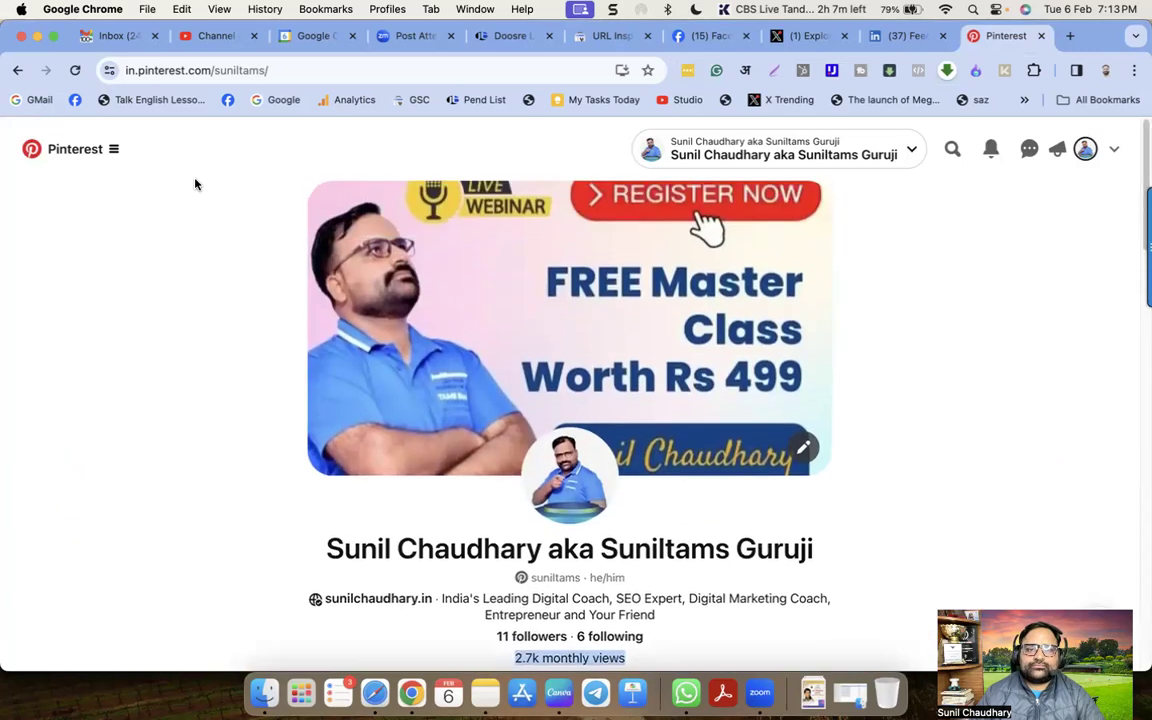
# Step: Examine the impressions, saves, outbound clicks and top Pins in Pinterest's Business Hub
pyautogui.click(80, 152)
pyautogui.click(110, 249)
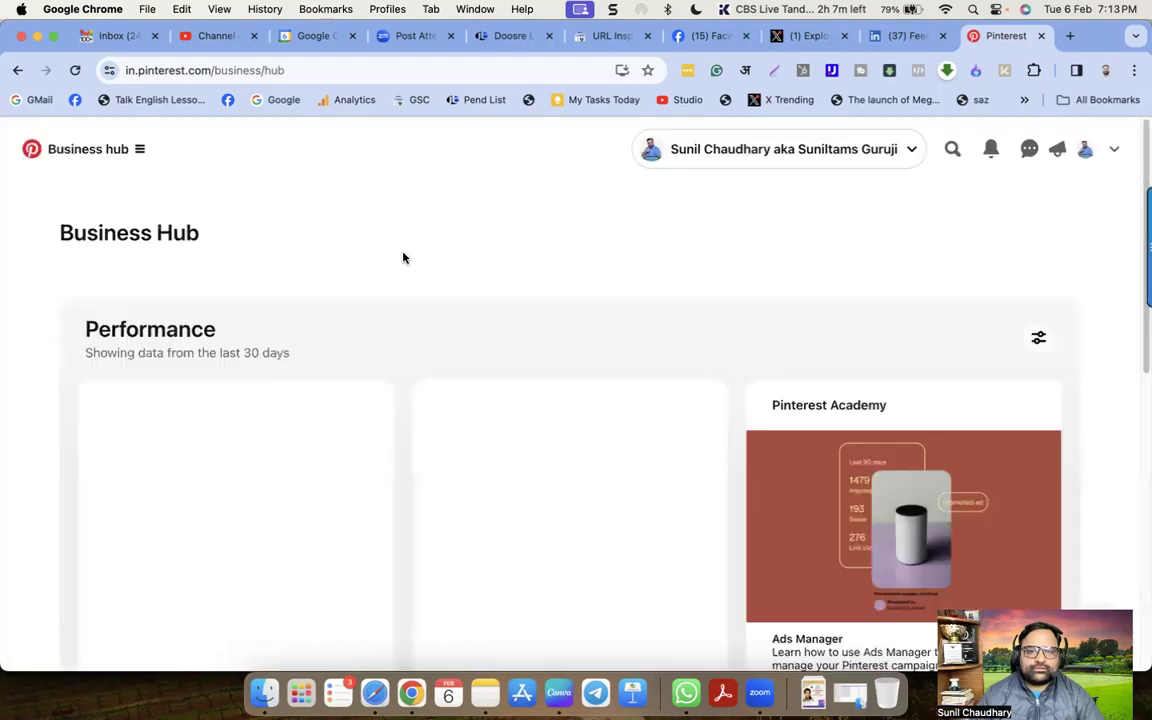
pyautogui.scroll(-4, 582, 346)
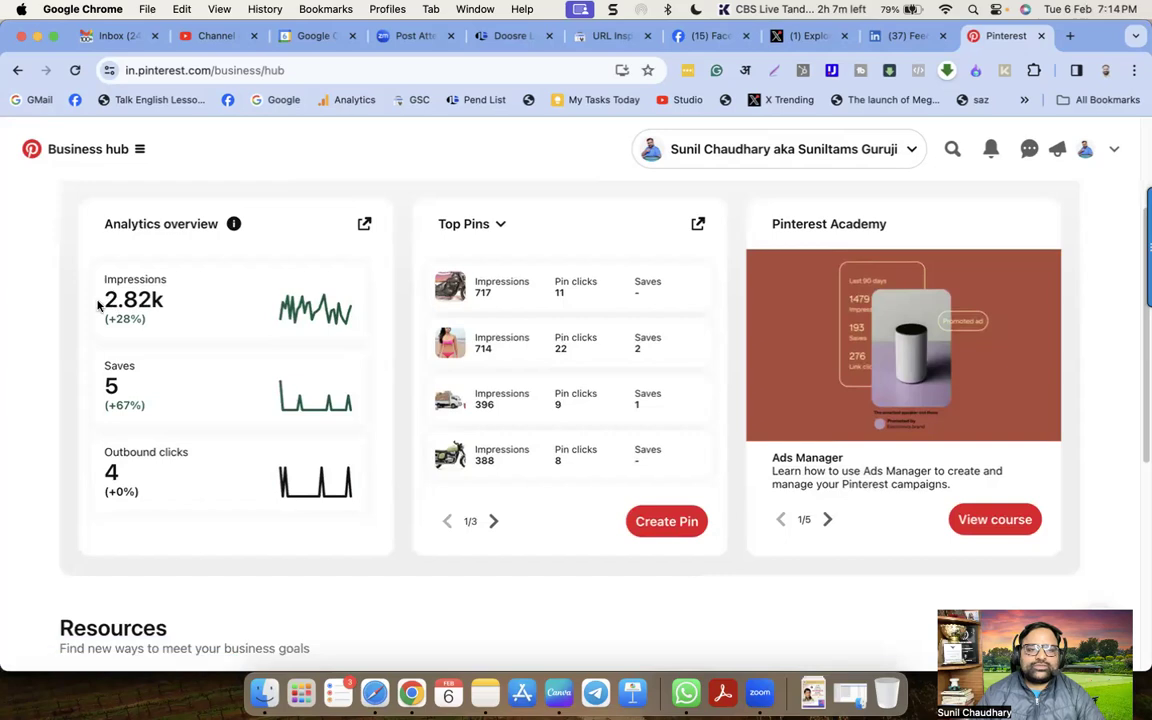
pyautogui.moveTo(100, 300); pyautogui.dragTo(157, 300)
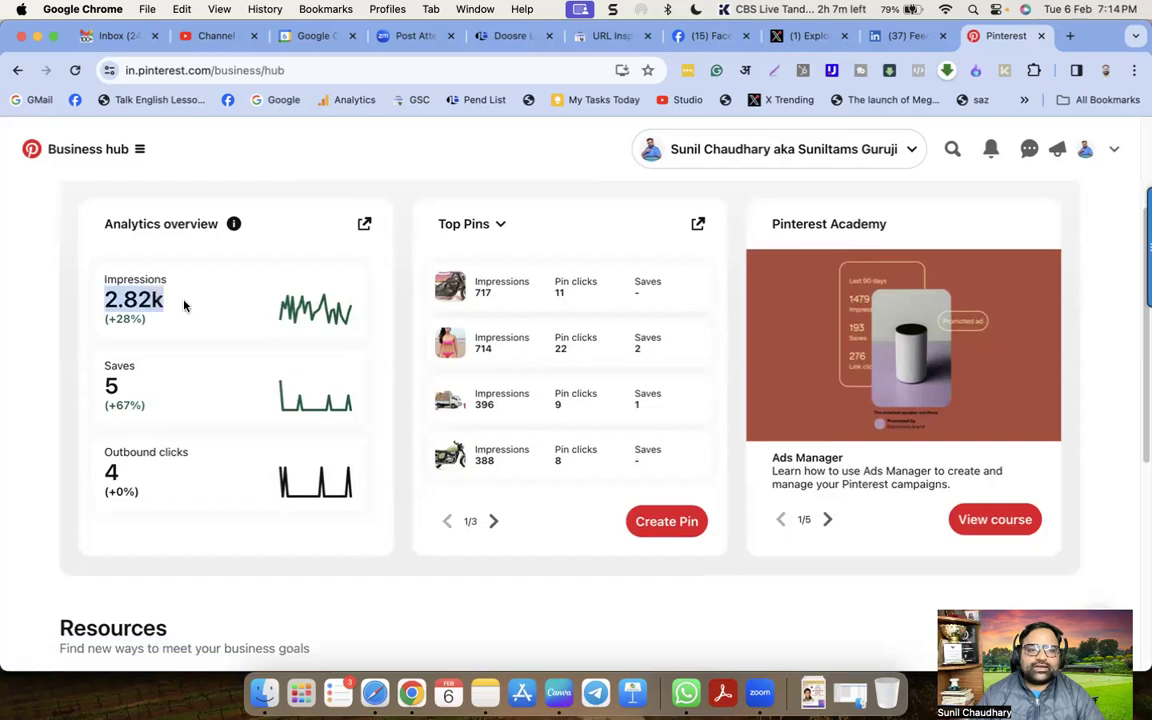
pyautogui.scroll(-1, 145, 400)
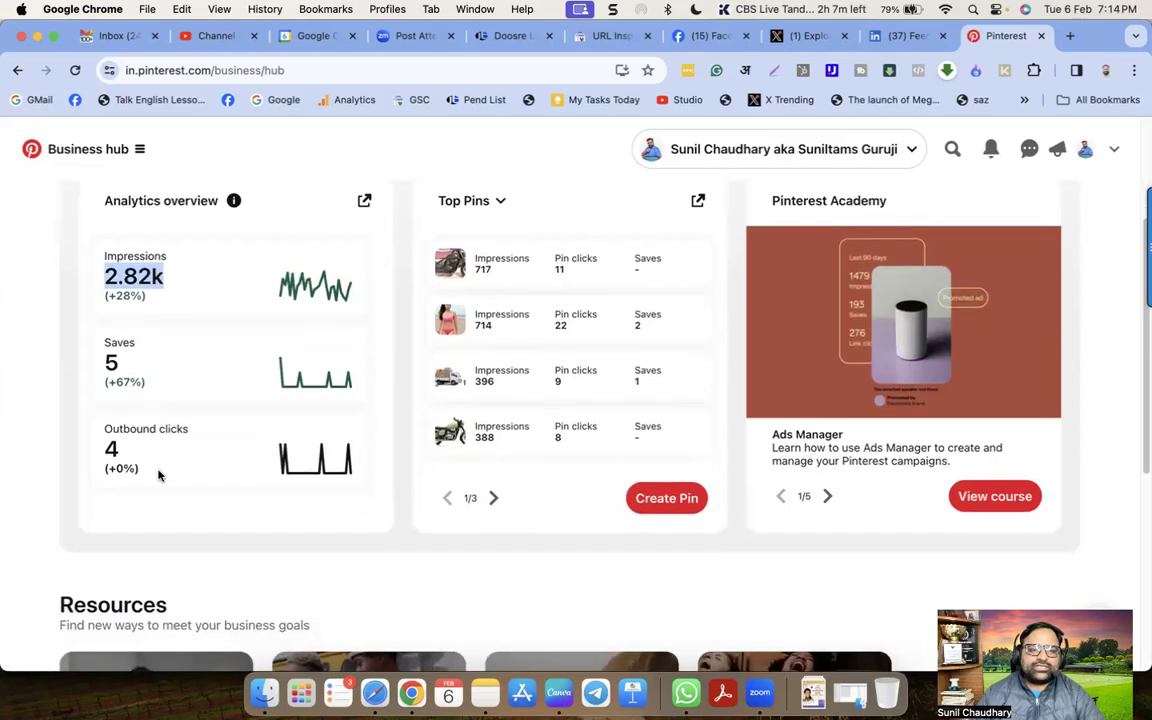
pyautogui.moveTo(155, 474); pyautogui.dragTo(99, 454)
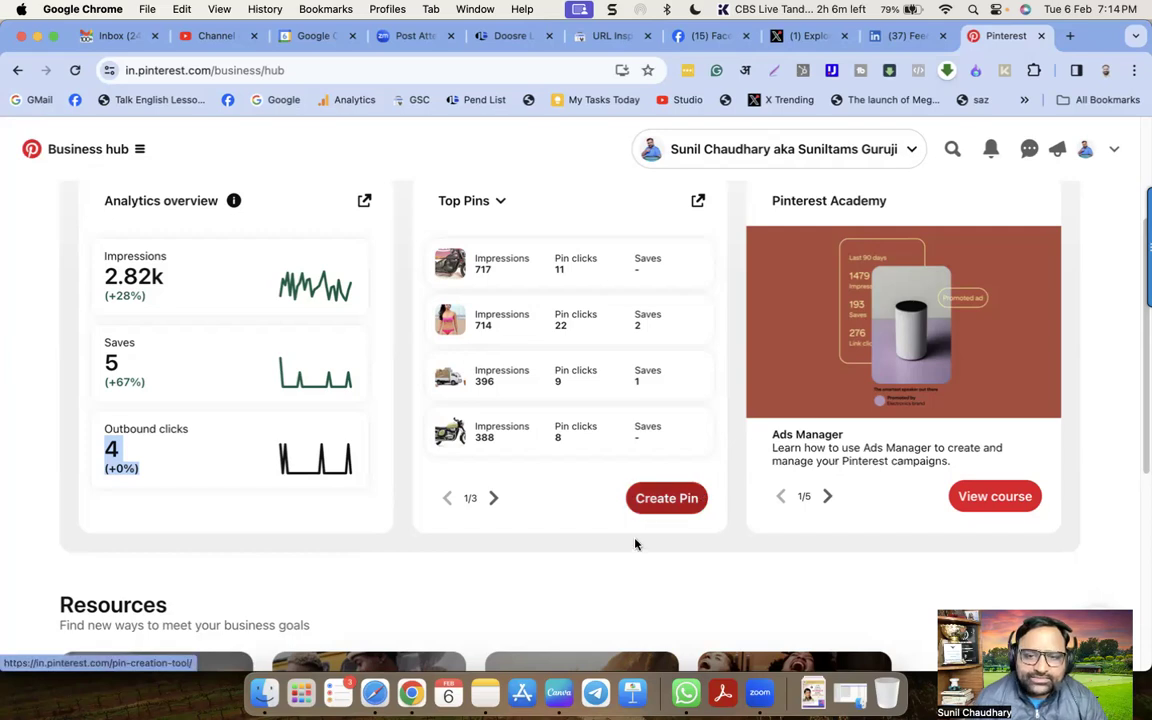
pyautogui.scroll(-5, 640, 548)
pyautogui.scroll(7, 700, 460)
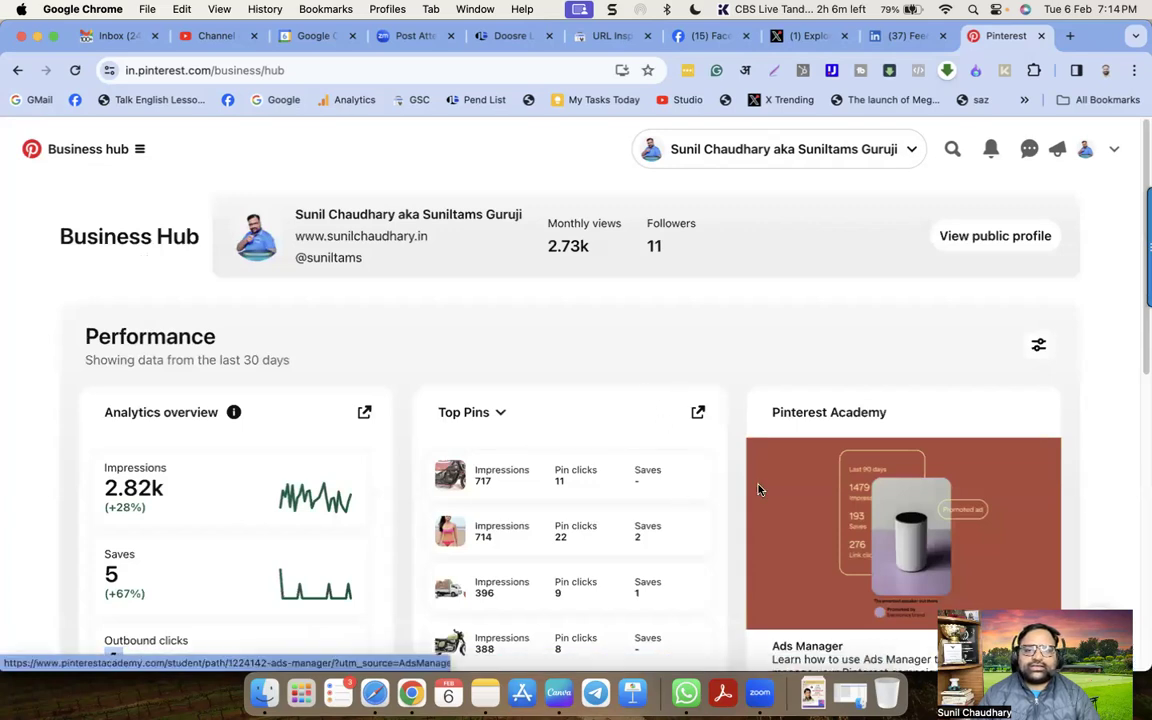
pyautogui.press('super+Tab')
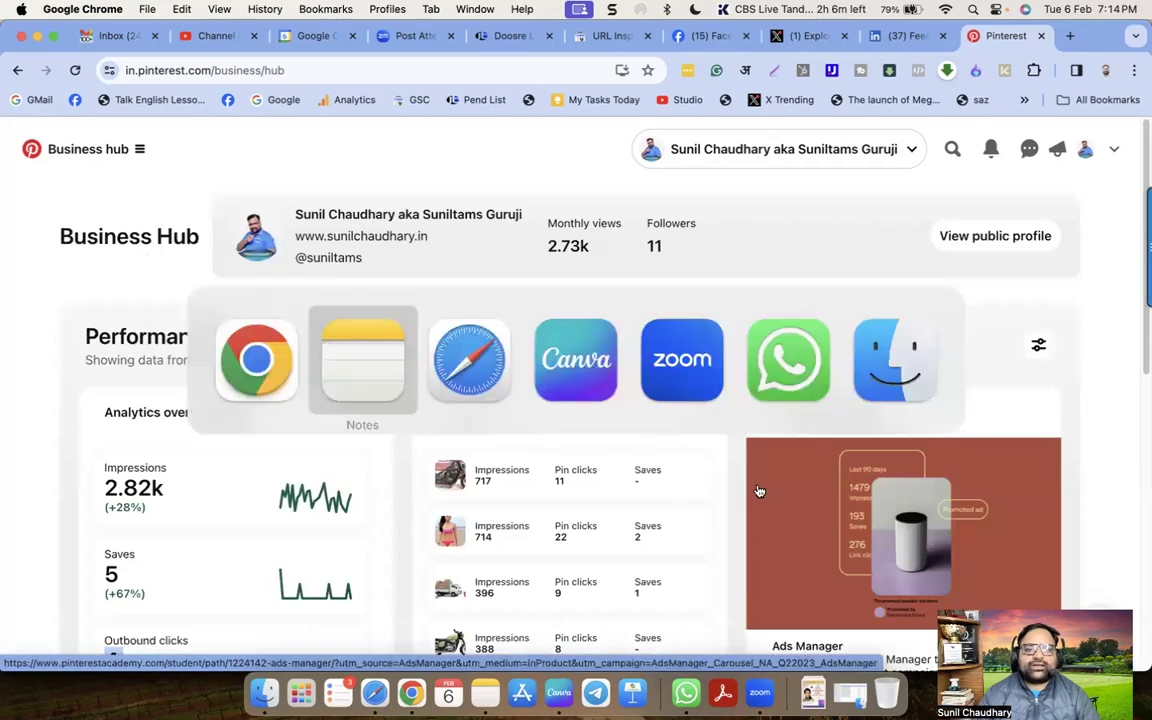
pyautogui.press('Escape')
pyautogui.click(762, 691)
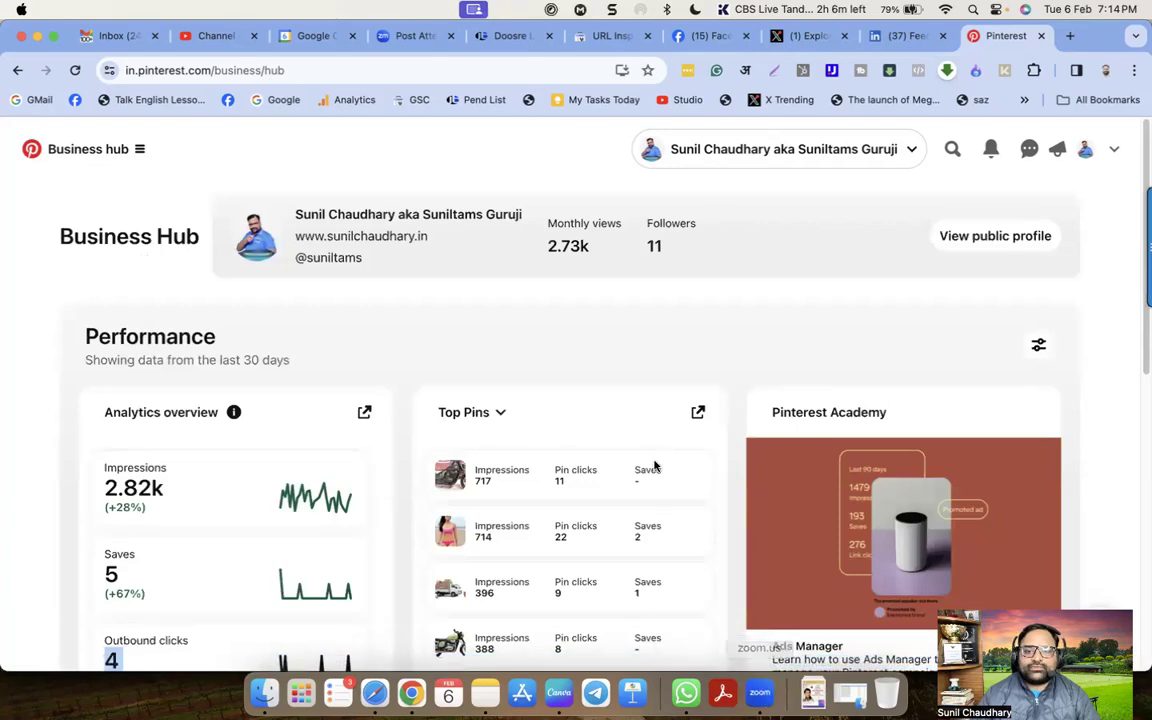
pyautogui.click(463, 352)
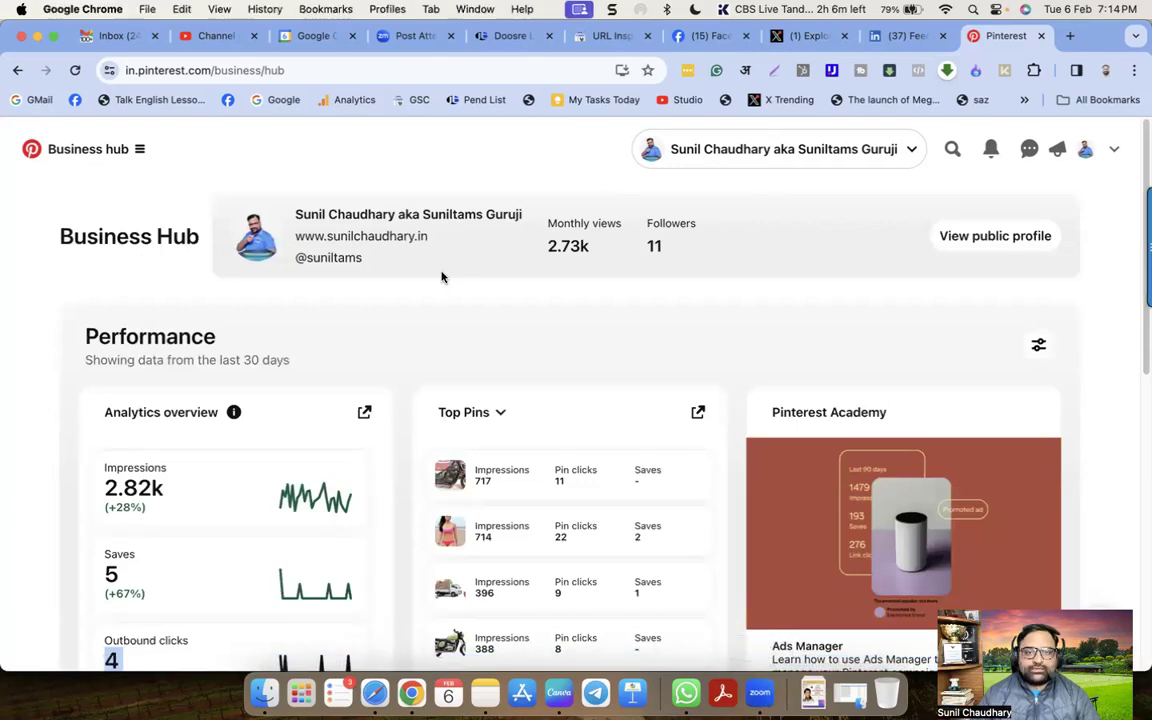
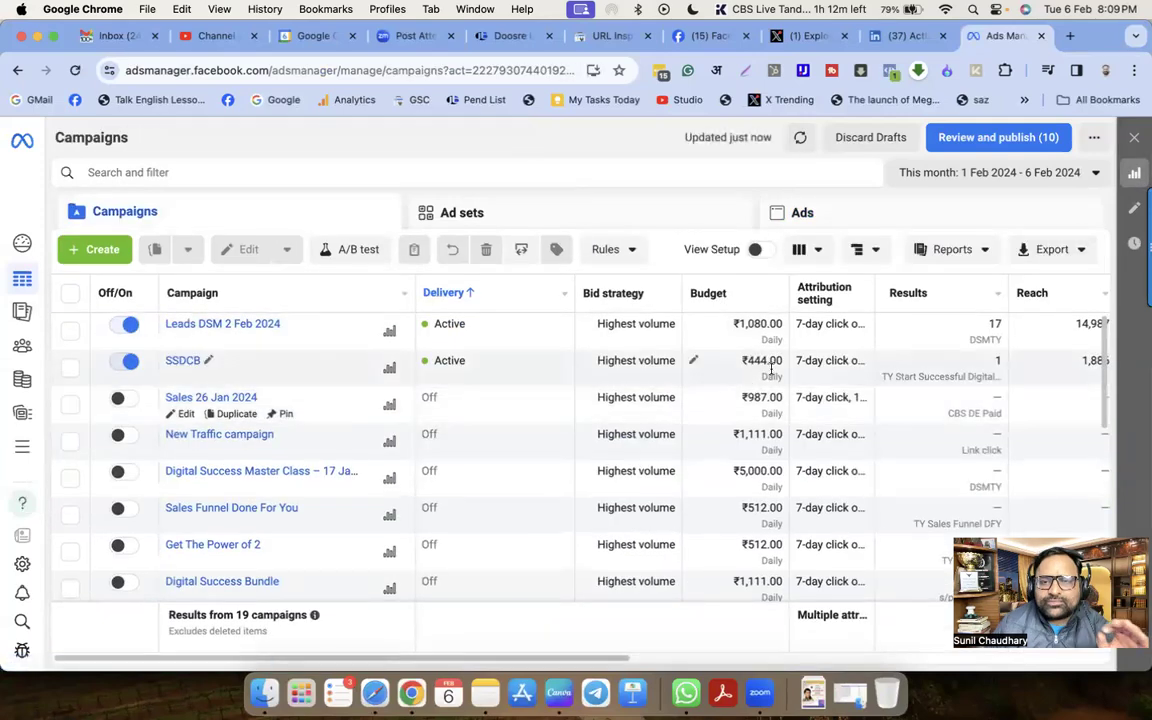
# Step: Open the SSDCB campaign's ad sets and examine the results, reach, impressions, cost per result and amount spent for this month
pyautogui.click(183, 357)
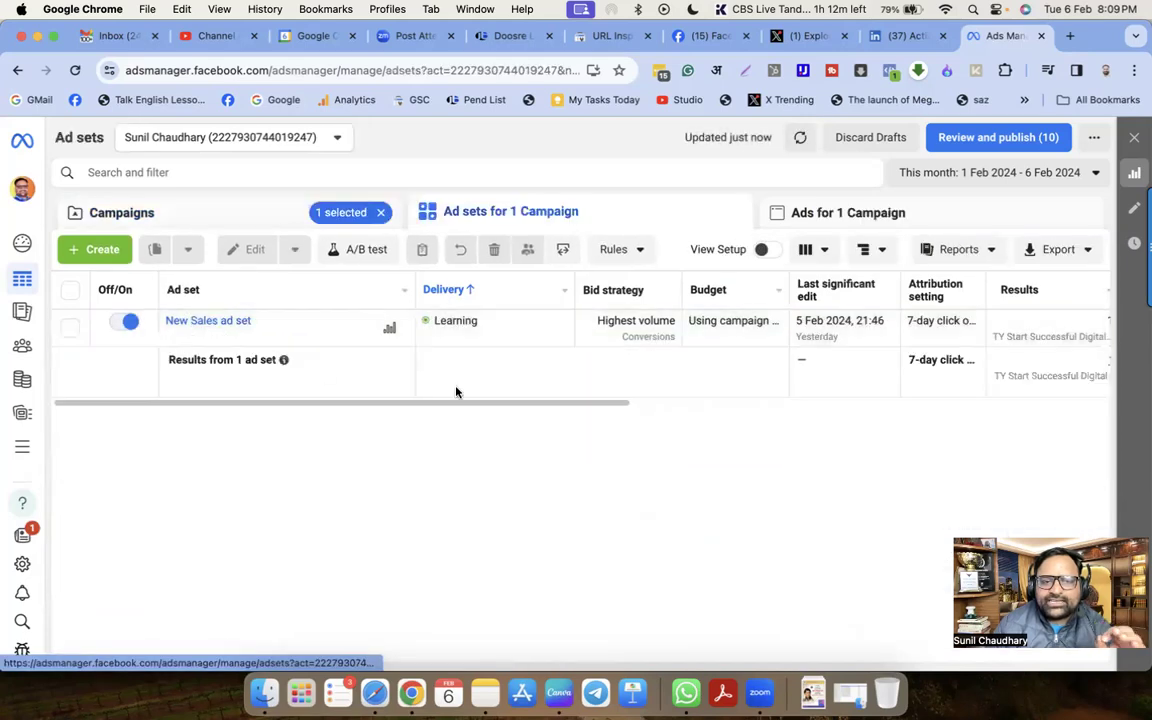
pyautogui.moveTo(427, 407); pyautogui.dragTo(399, 419)
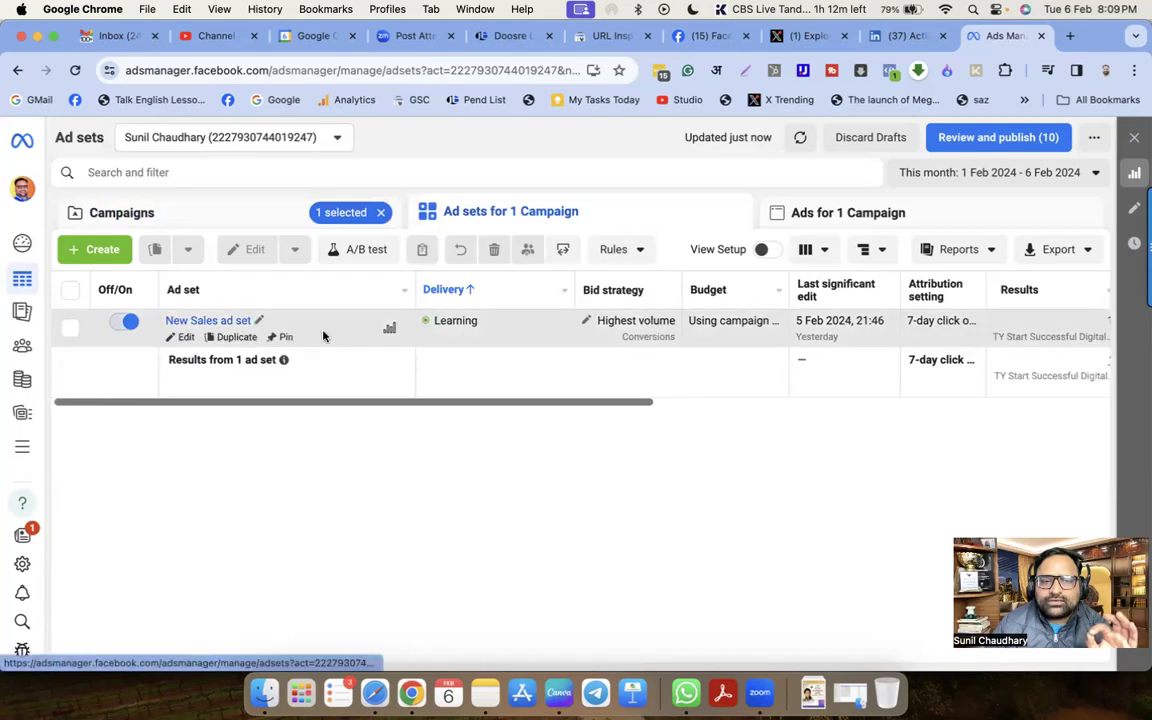
pyautogui.moveTo(609, 402); pyautogui.dragTo(892, 427)
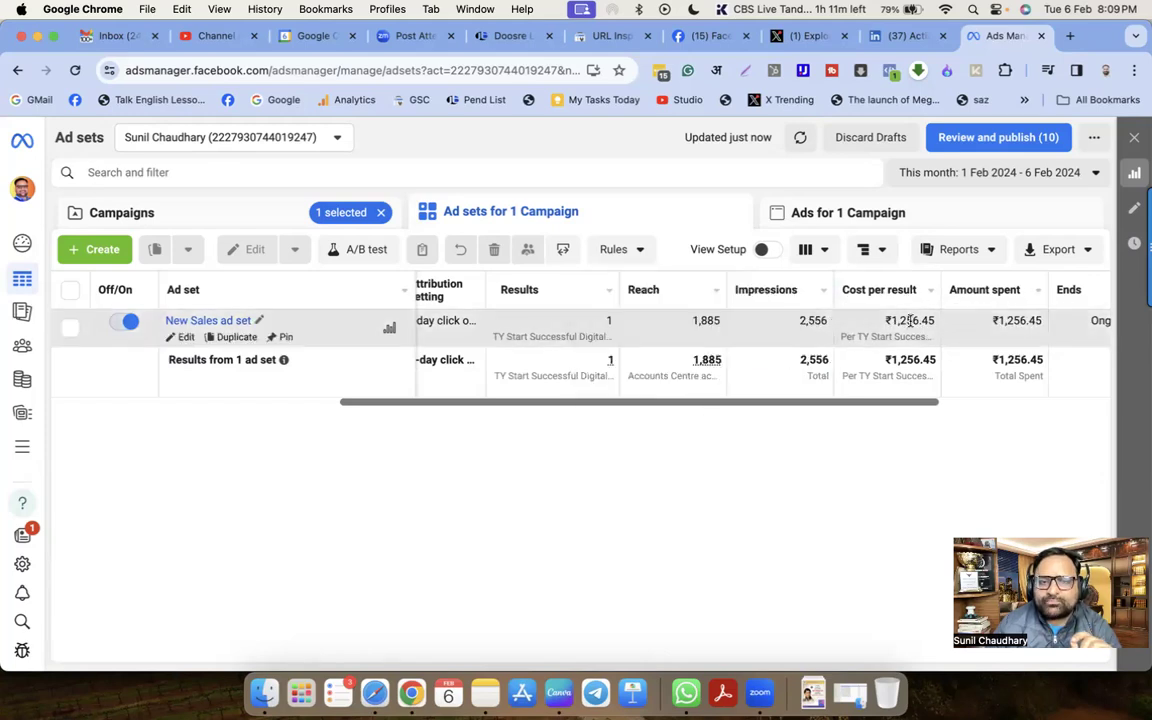
pyautogui.moveTo(515, 293)
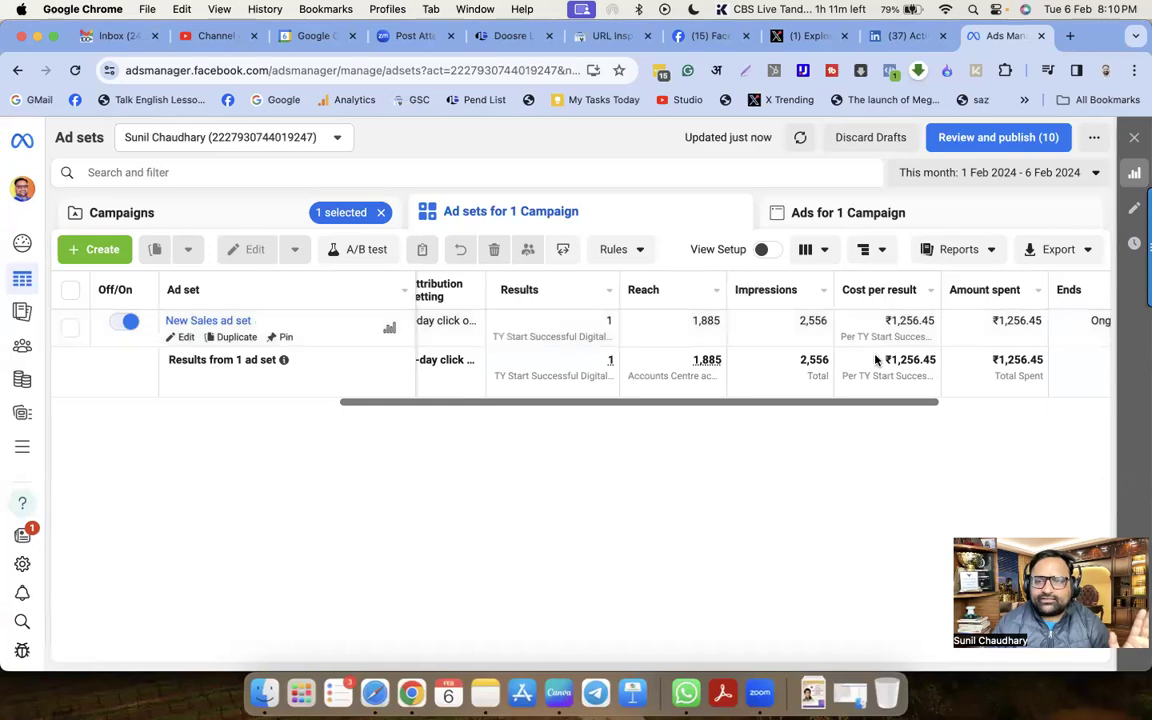
pyautogui.moveTo(815, 405); pyautogui.dragTo(902, 408)
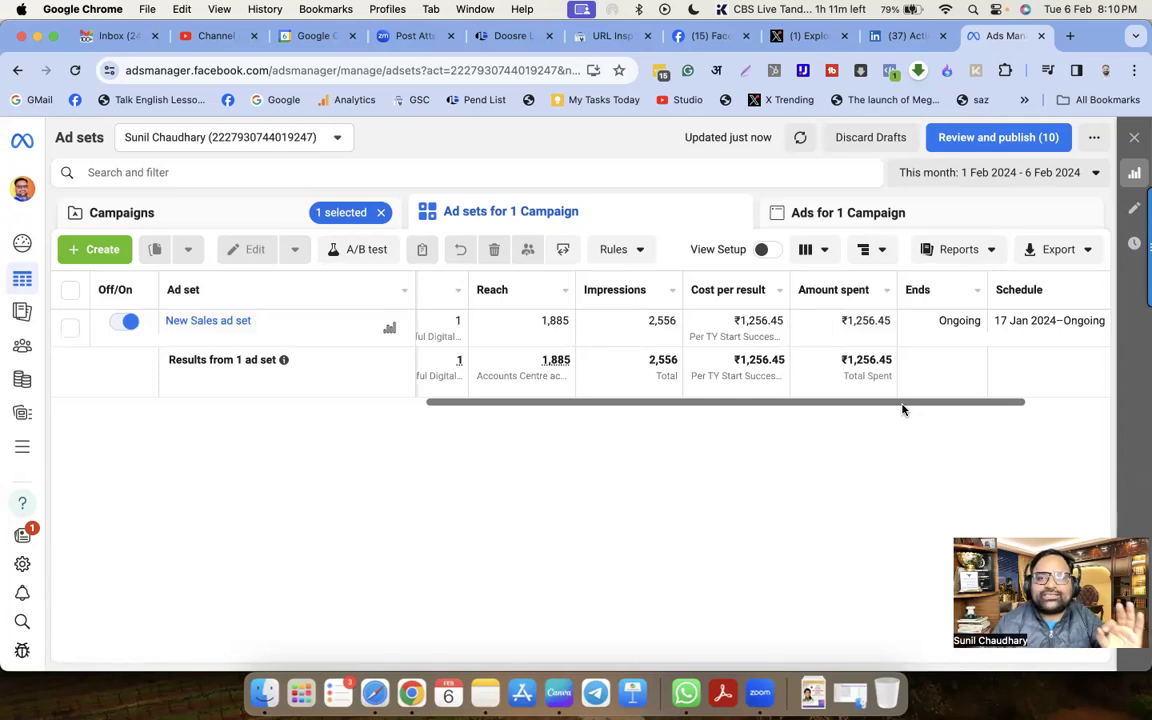
# Step: Show the ad set's figures for the Last 7 days and examine its cost per result
pyautogui.click(1021, 174)
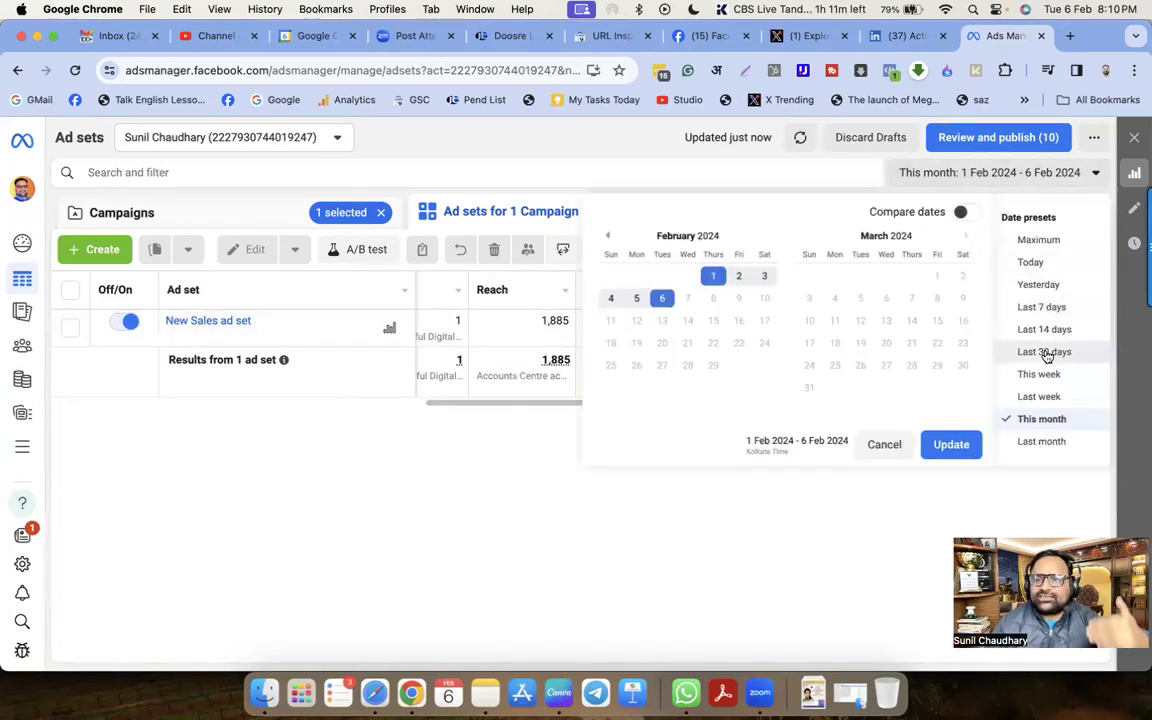
pyautogui.click(1040, 307)
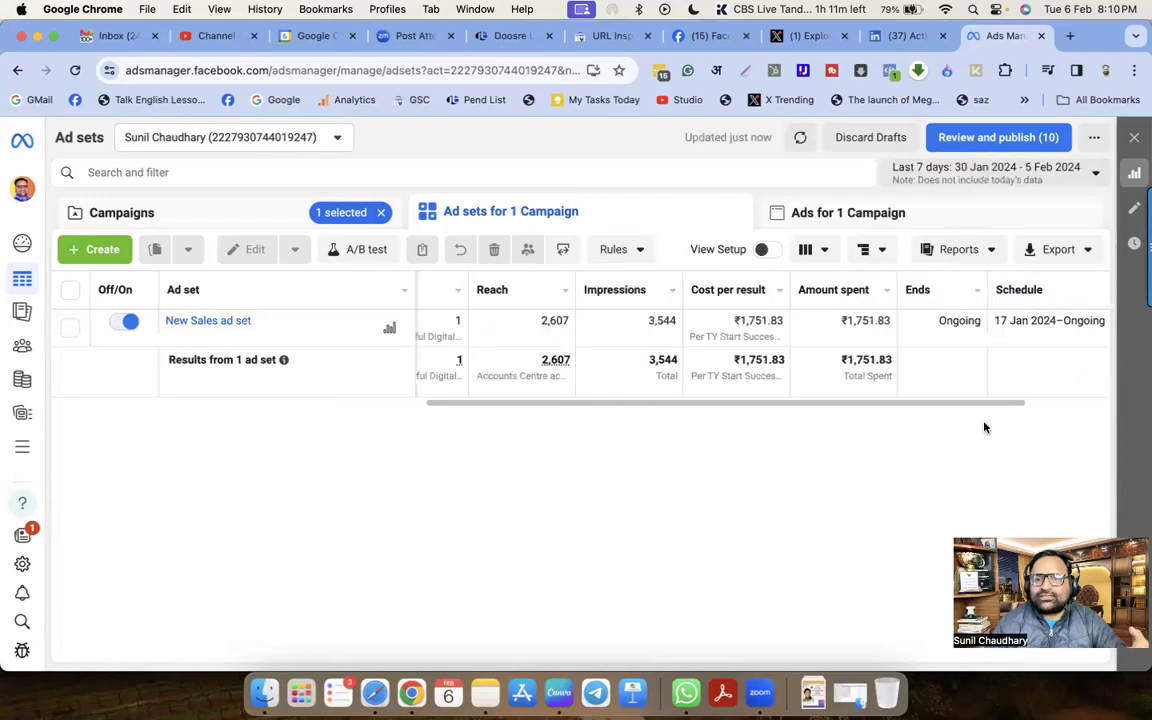
pyautogui.moveTo(949, 404); pyautogui.dragTo(897, 404)
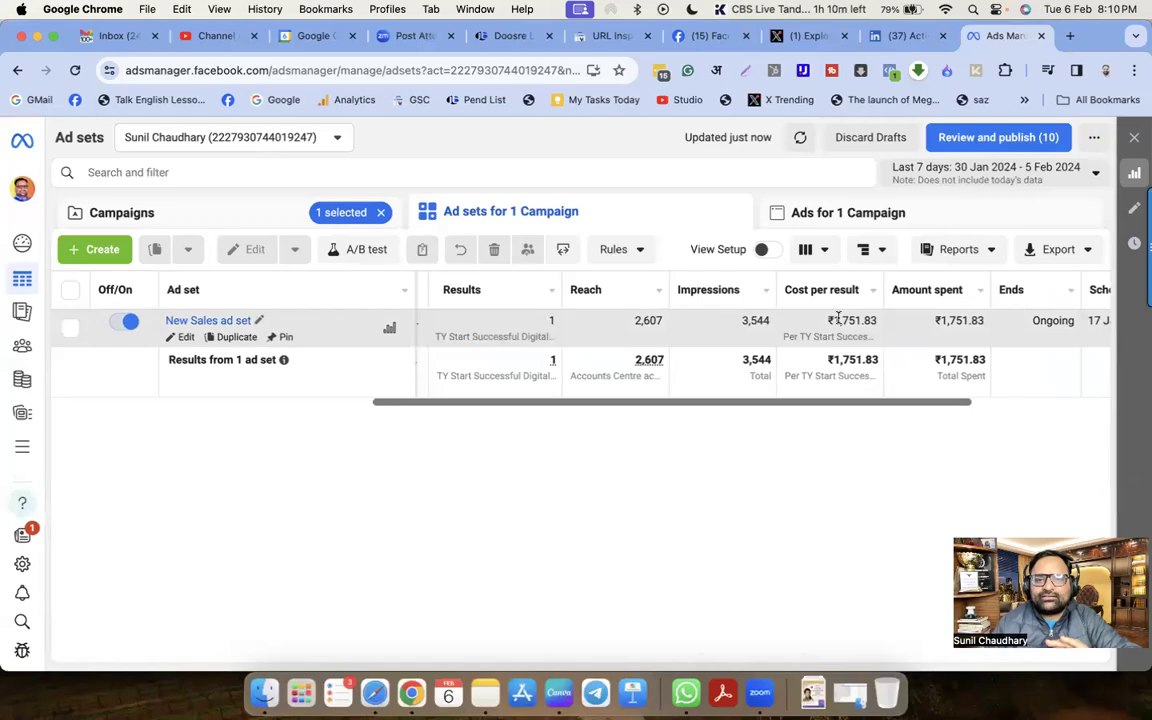
# Step: Change the reporting period to Last 30 days and examine the ad set's results and cost per result
pyautogui.click(1065, 177)
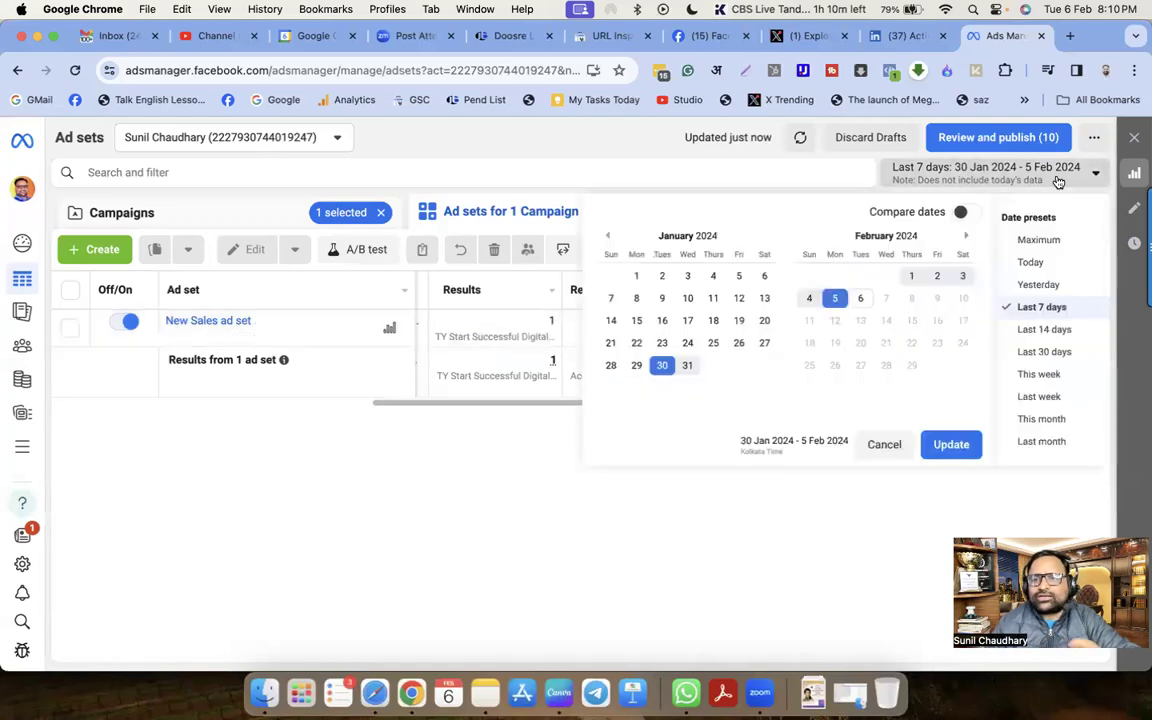
pyautogui.click(1048, 352)
pyautogui.moveTo(843, 403)
pyautogui.mouseDown()
pyautogui.moveTo(900, 404)
pyautogui.moveTo(838, 404)
pyautogui.mouseUp()
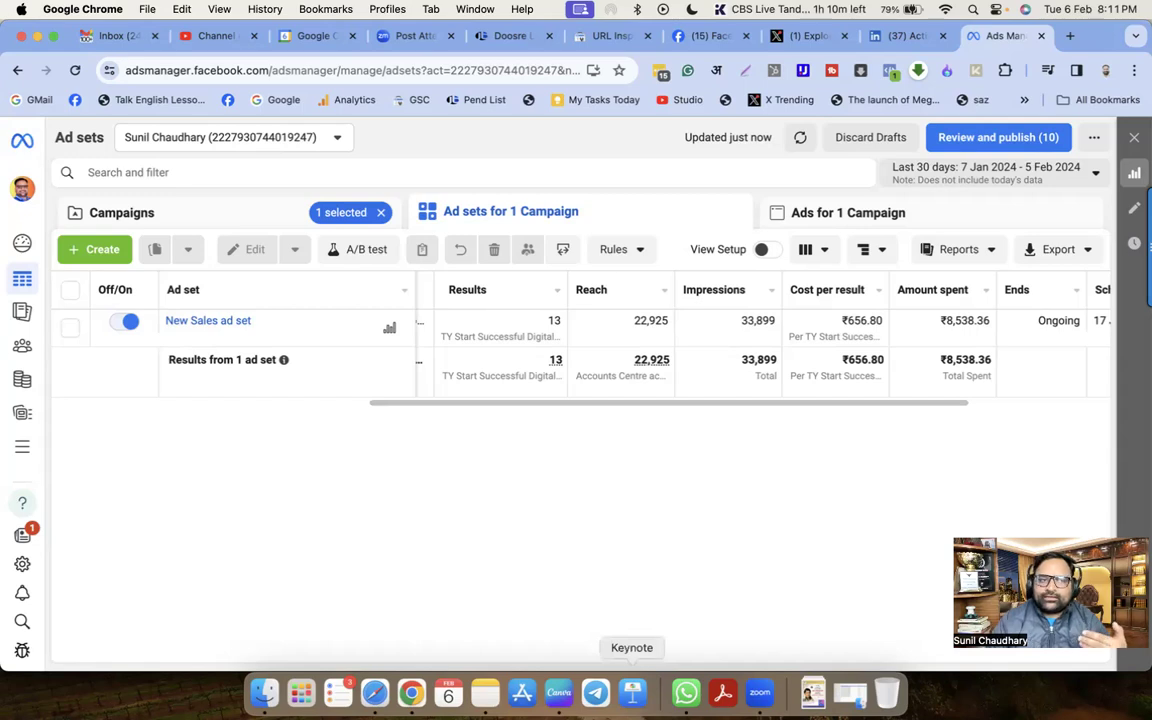
# Step: Switch to the presentation to view the PPC (Pay-Per-Click) slide, and return to the ad set report in Chrome
pyautogui.press('super+Tab')
pyautogui.press('super+Tab')
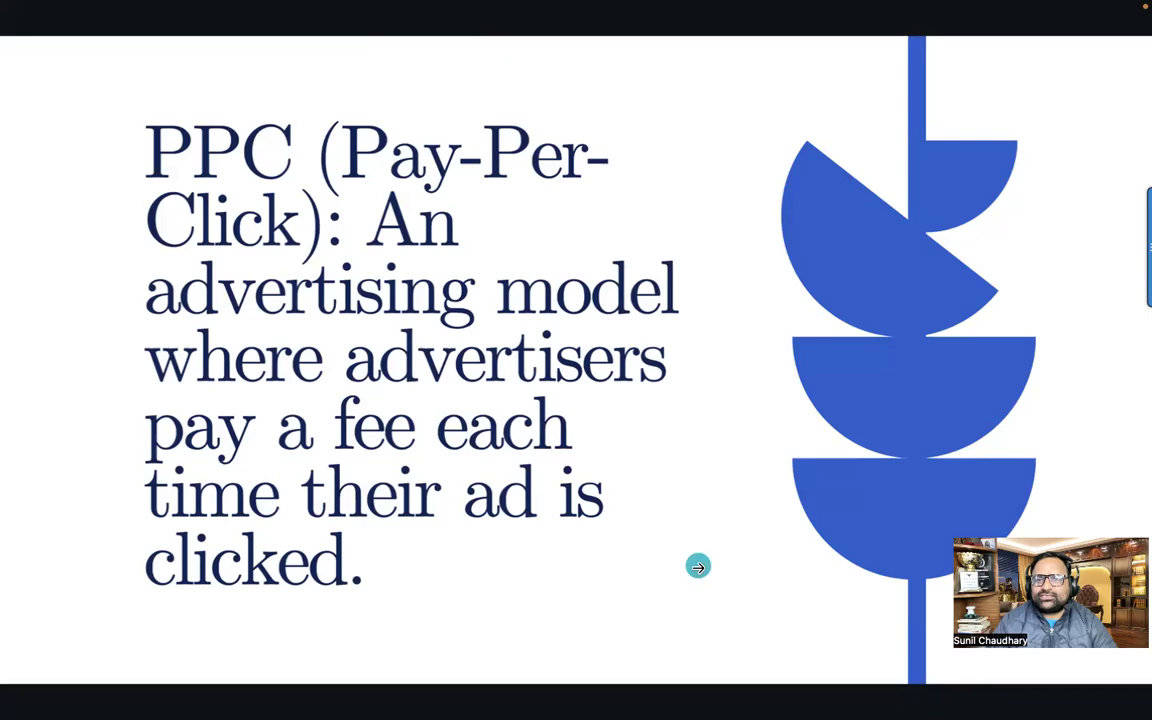
pyautogui.moveTo(637, 707)
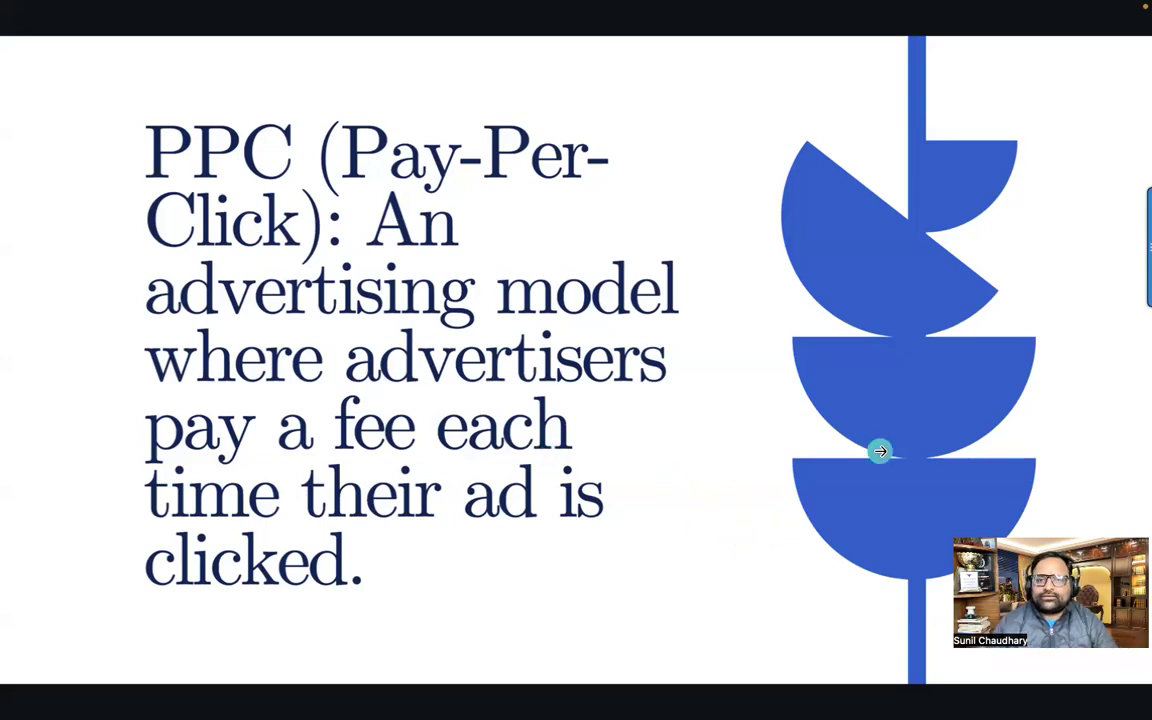
pyautogui.press('super+Tab')
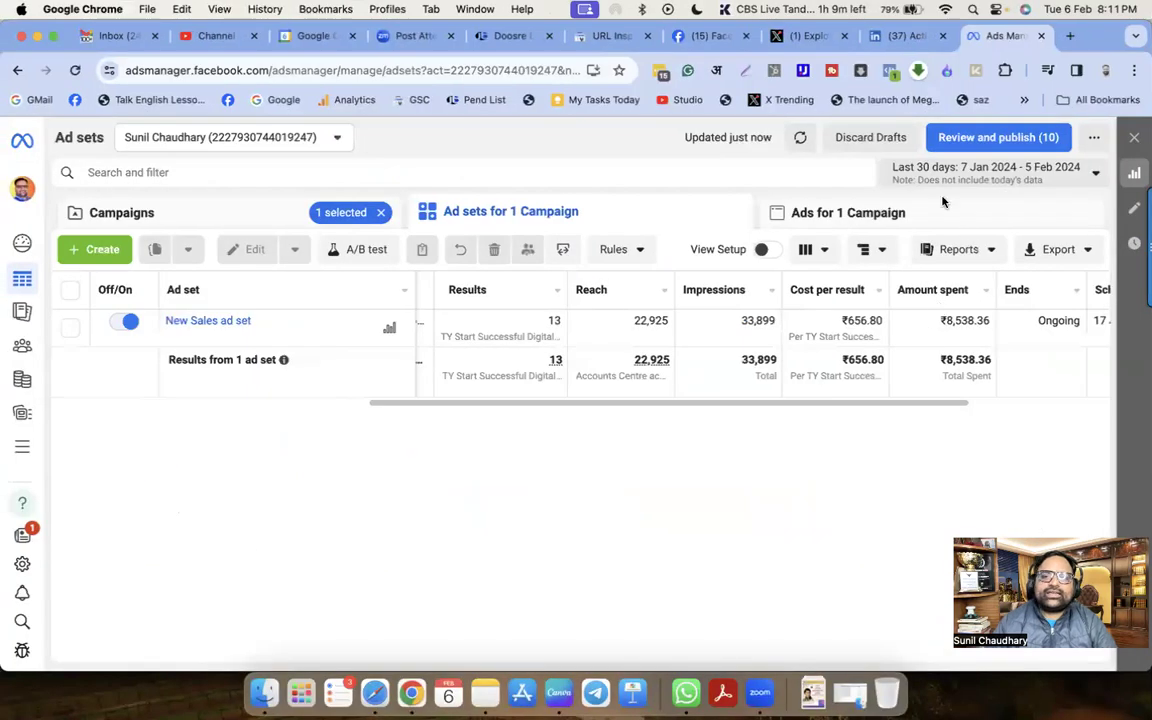
# Step: Highlight the New Sales ad set's impressions and amount spent to examine them
pyautogui.doubleClick(750, 324)
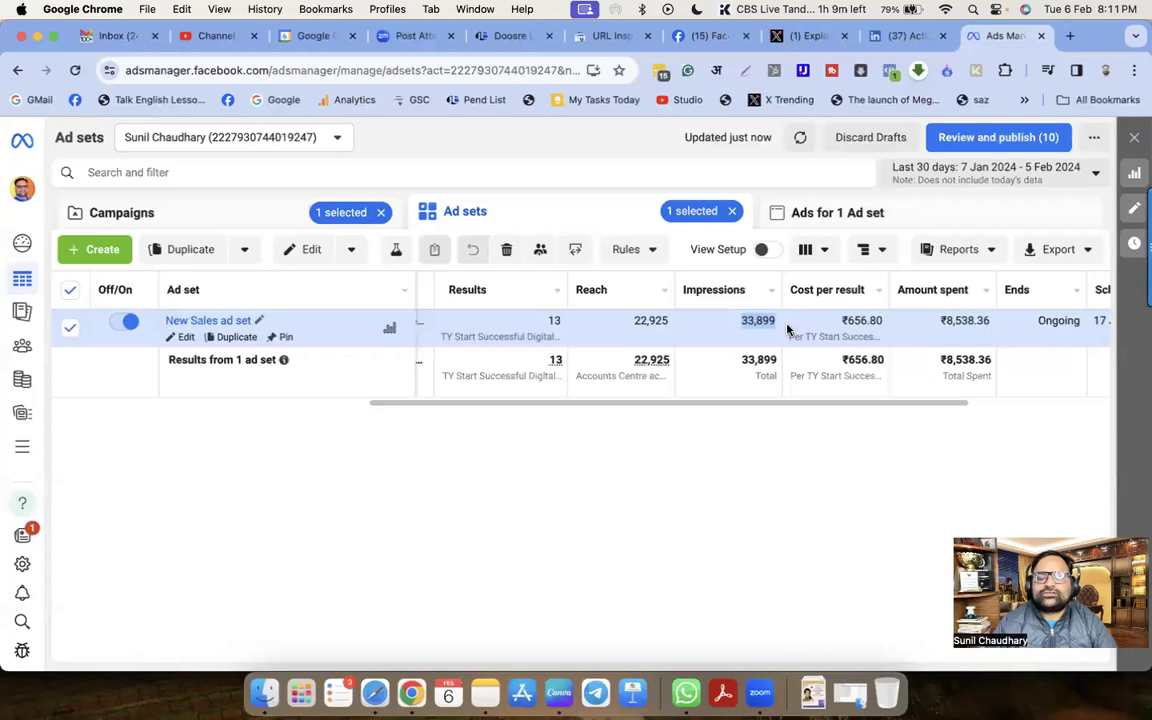
pyautogui.click(780, 324)
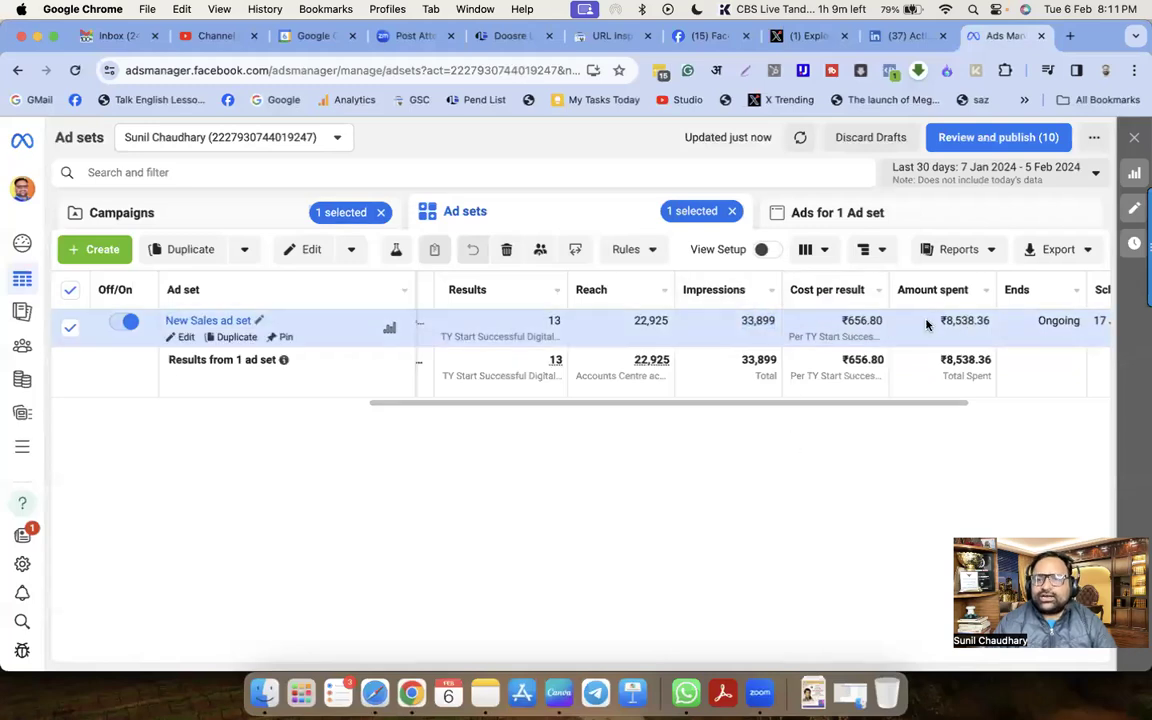
pyautogui.moveTo(930, 322); pyautogui.dragTo(992, 322)
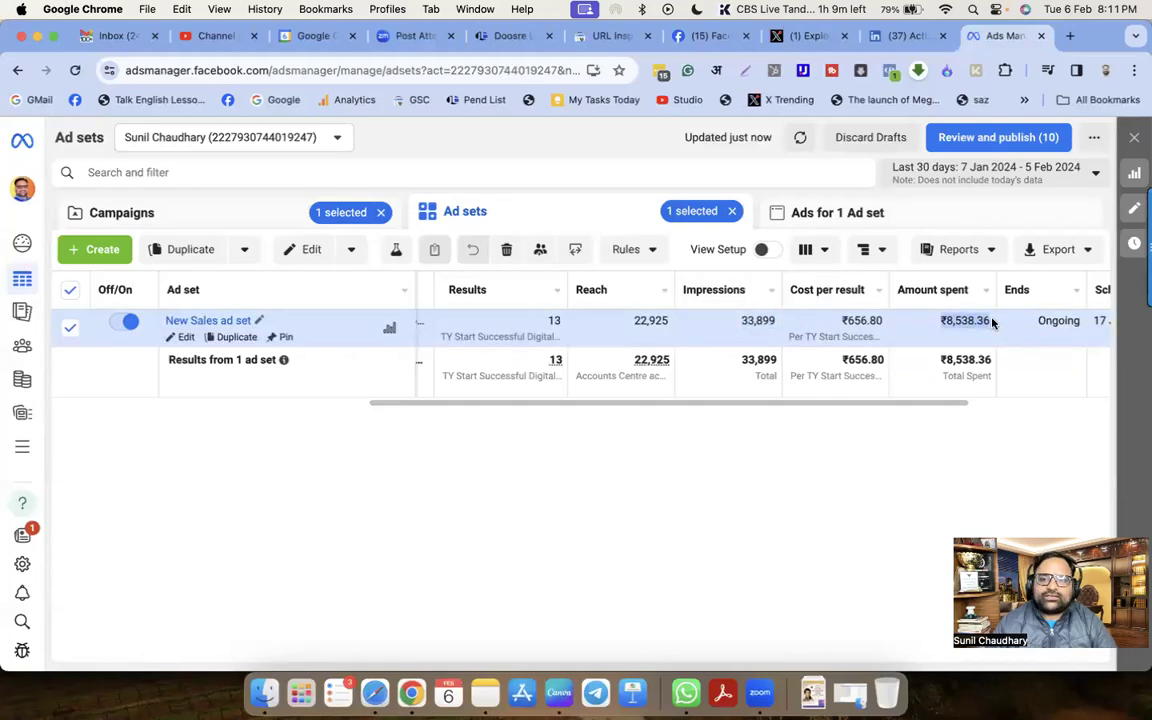
# Step: Reapply the Last 30 days reporting period and view the ad set's delivery, bid strategy and budget columns
pyautogui.click(1041, 170)
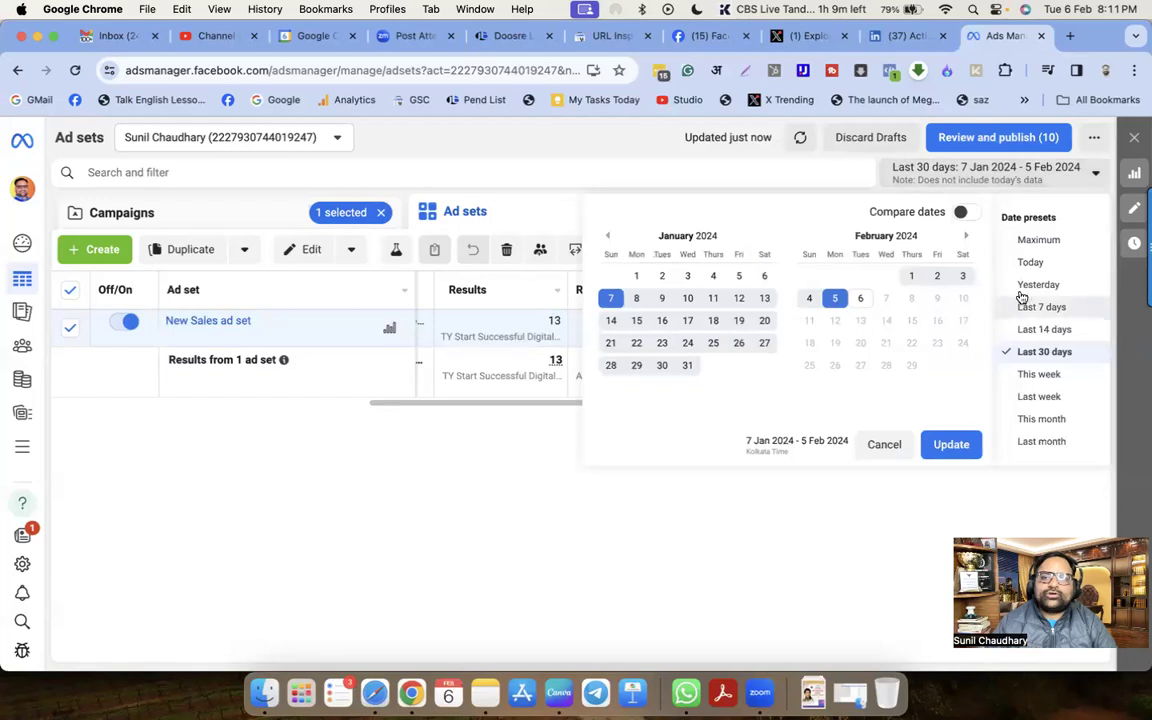
pyautogui.click(1050, 352)
pyautogui.click(951, 446)
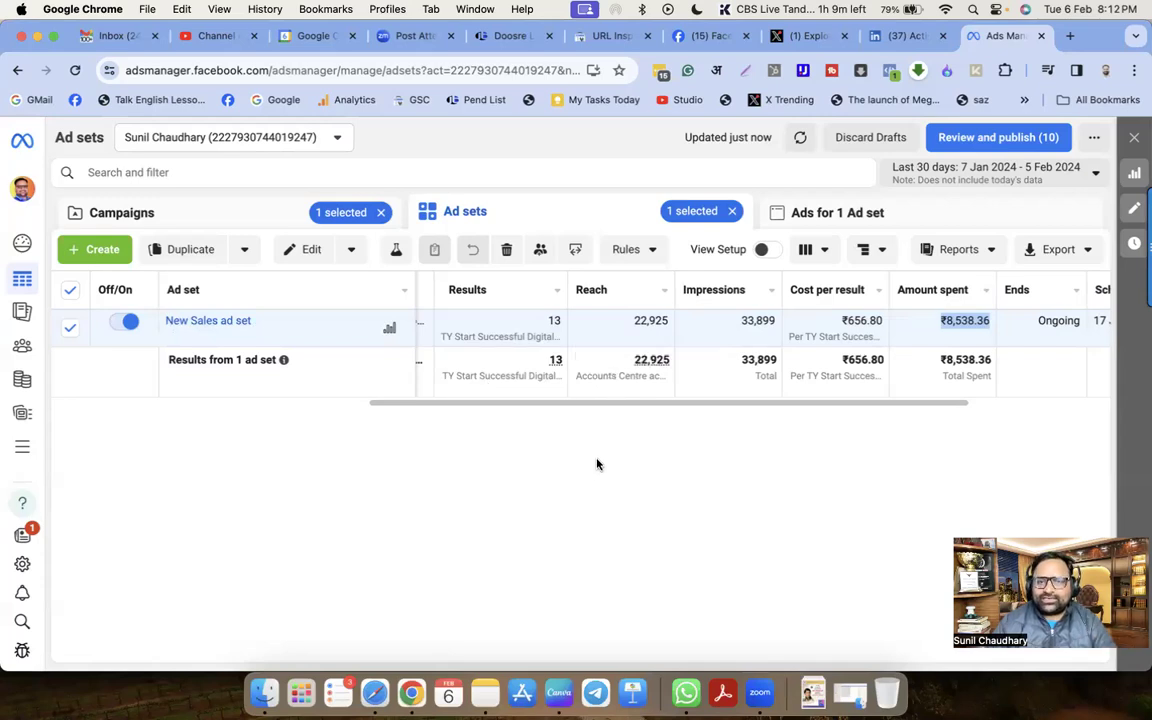
pyautogui.moveTo(684, 401); pyautogui.dragTo(271, 421)
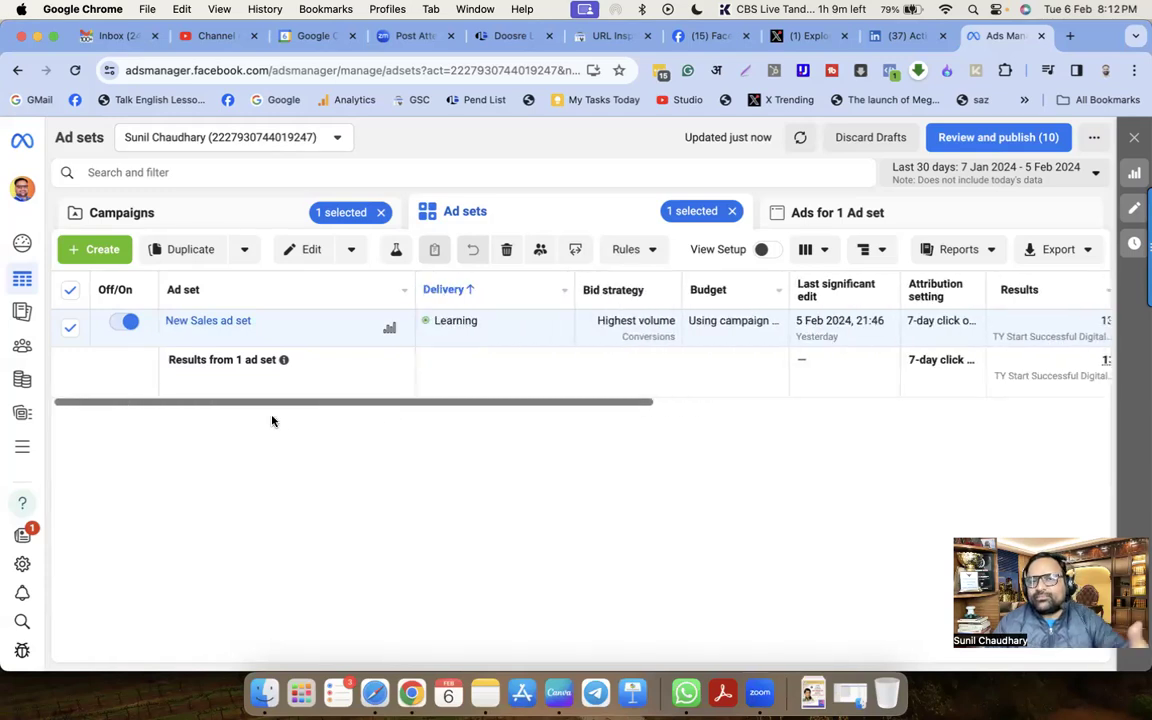
# Step: Switch back to the presentation and advance from the PPC slide to the CTR (Click-Through Rate) slide
pyautogui.press('super+Tab')
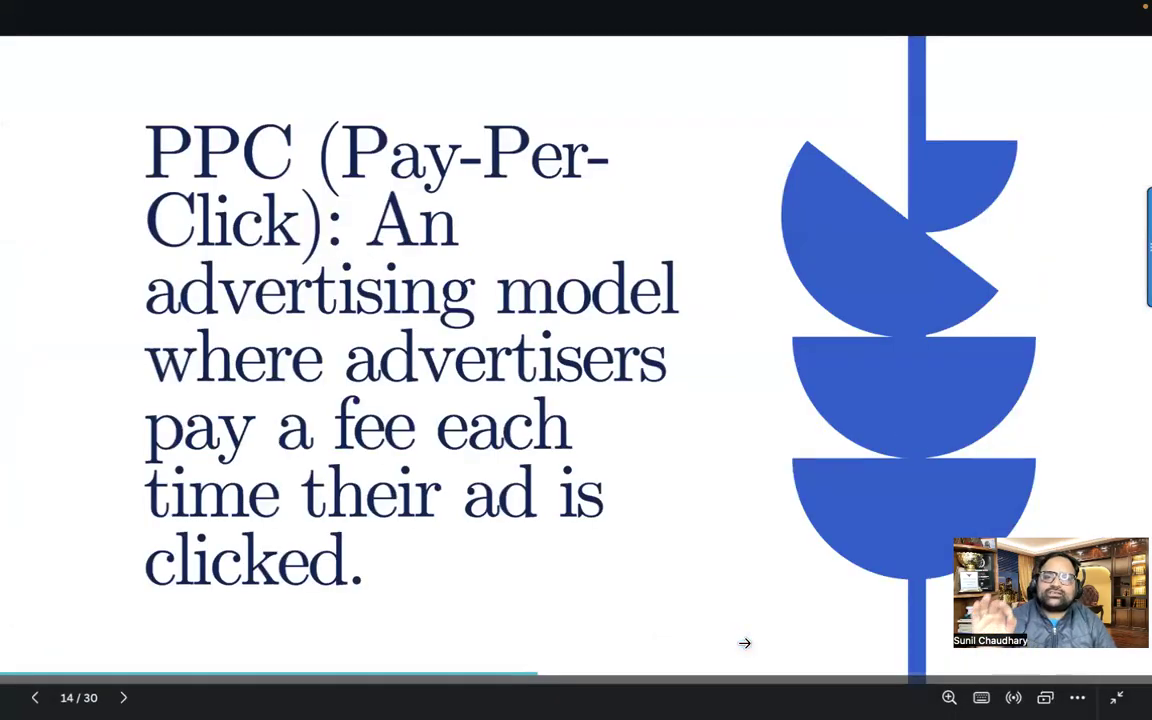
pyautogui.click(1047, 386)
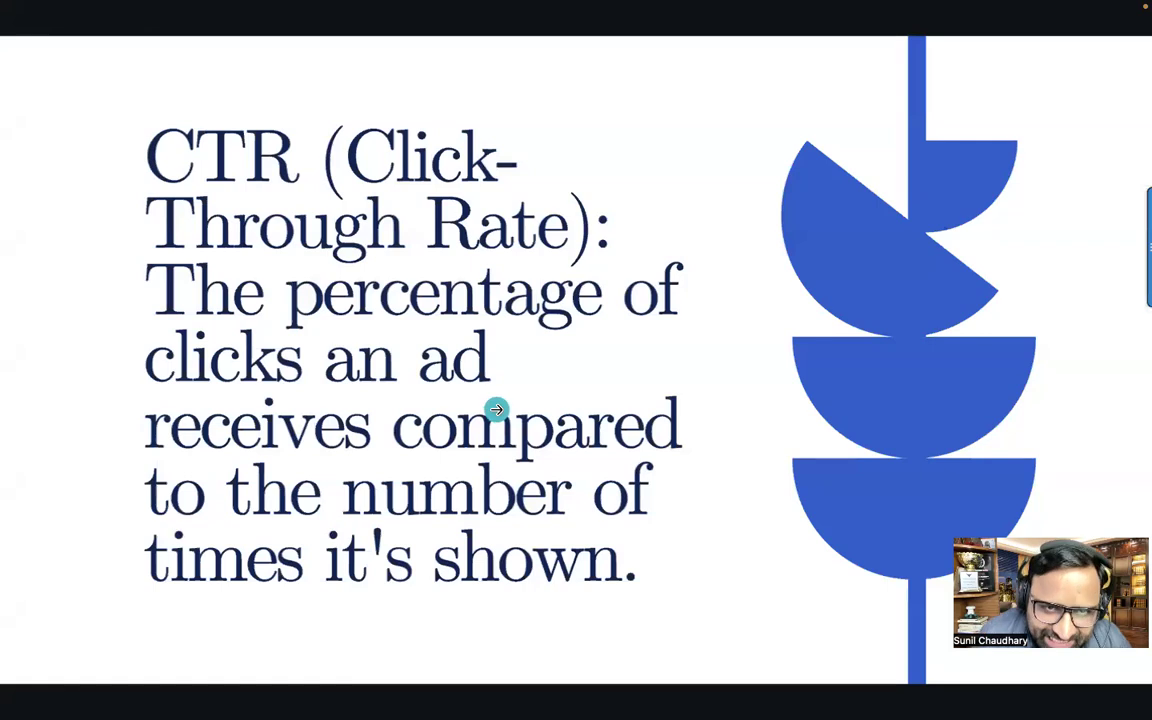
pyautogui.moveTo(393, 687)
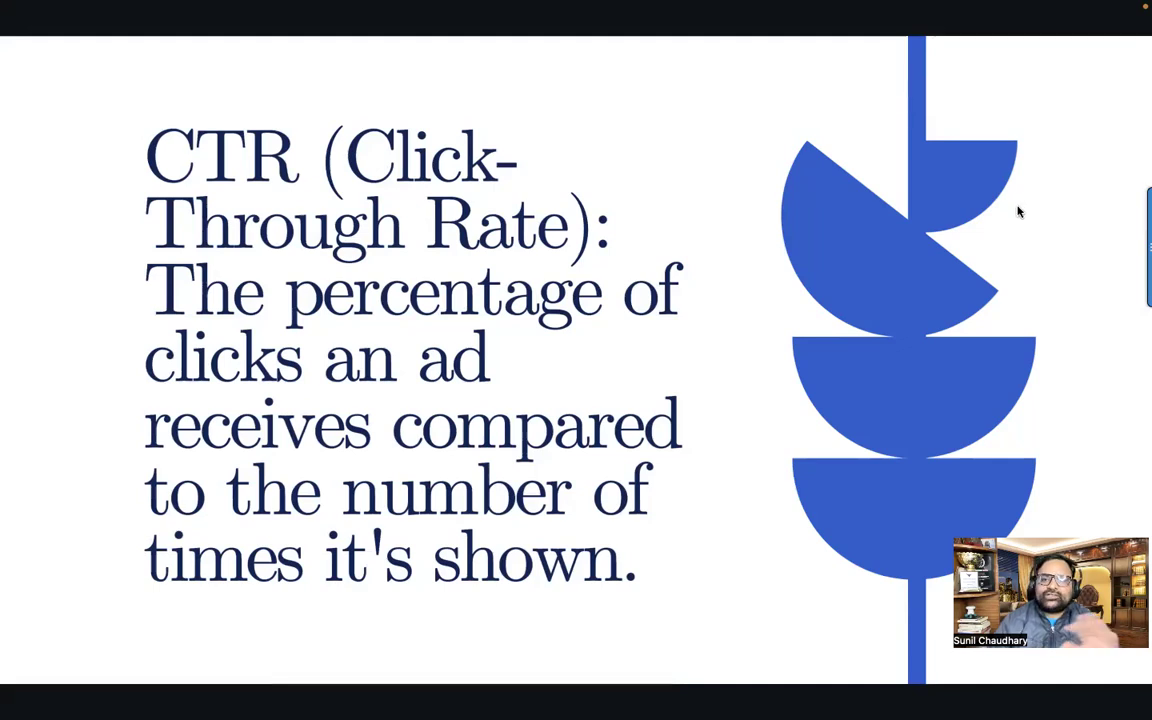
pyautogui.click(594, 268)
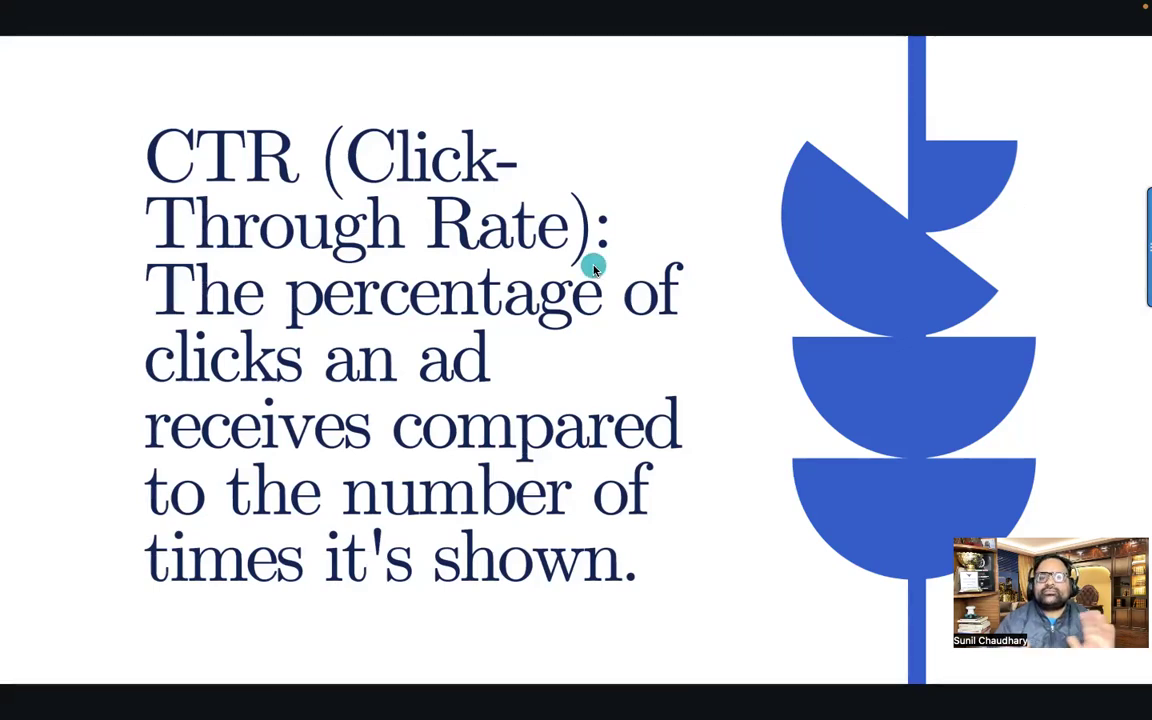